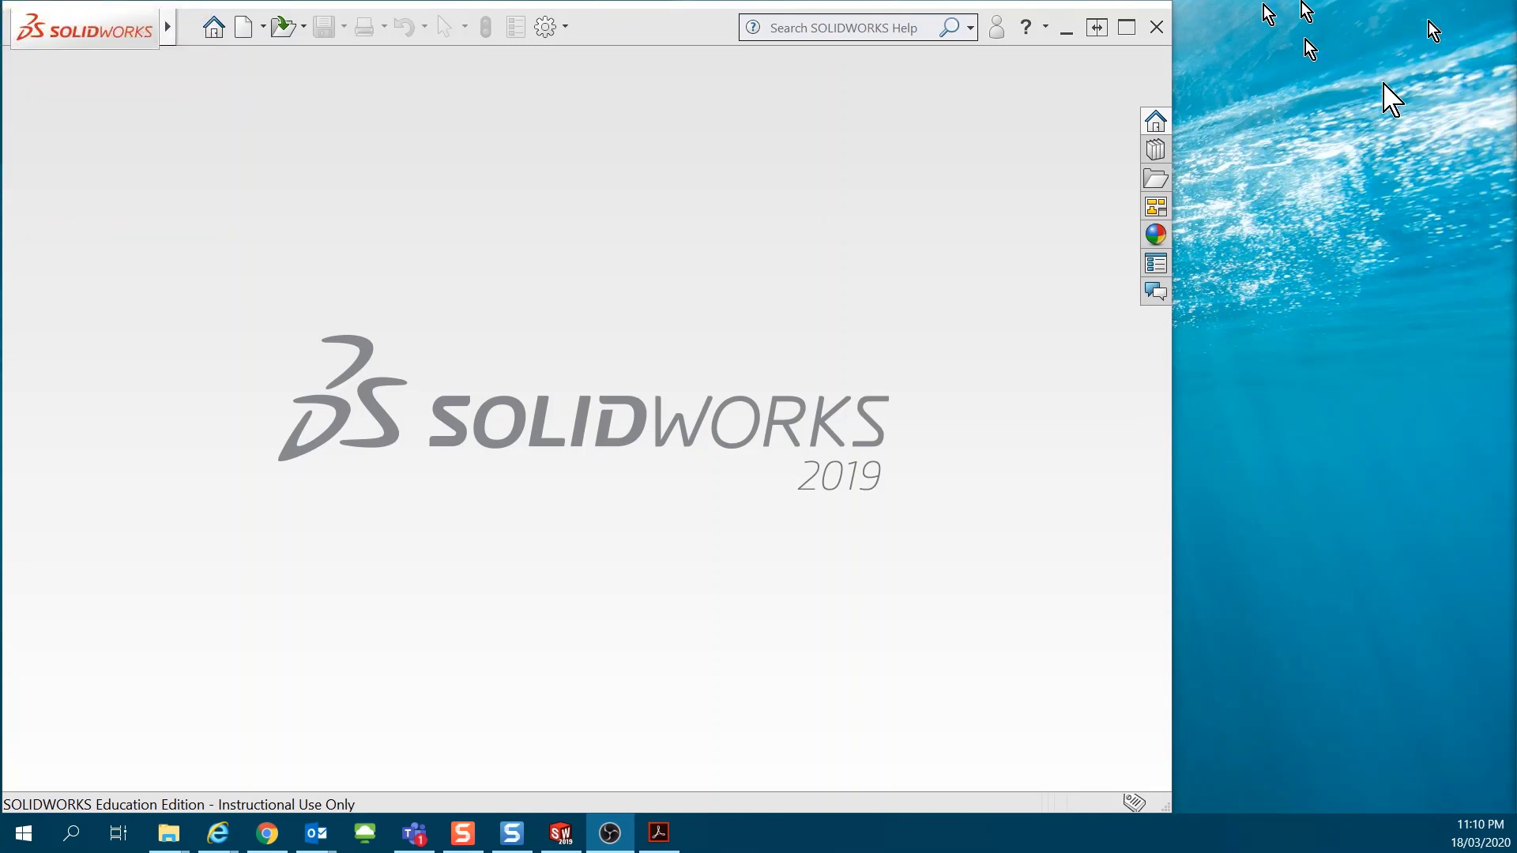
- Open SOLIDWORKS Tutorials from the Help menu
mouse_move(176, 40)
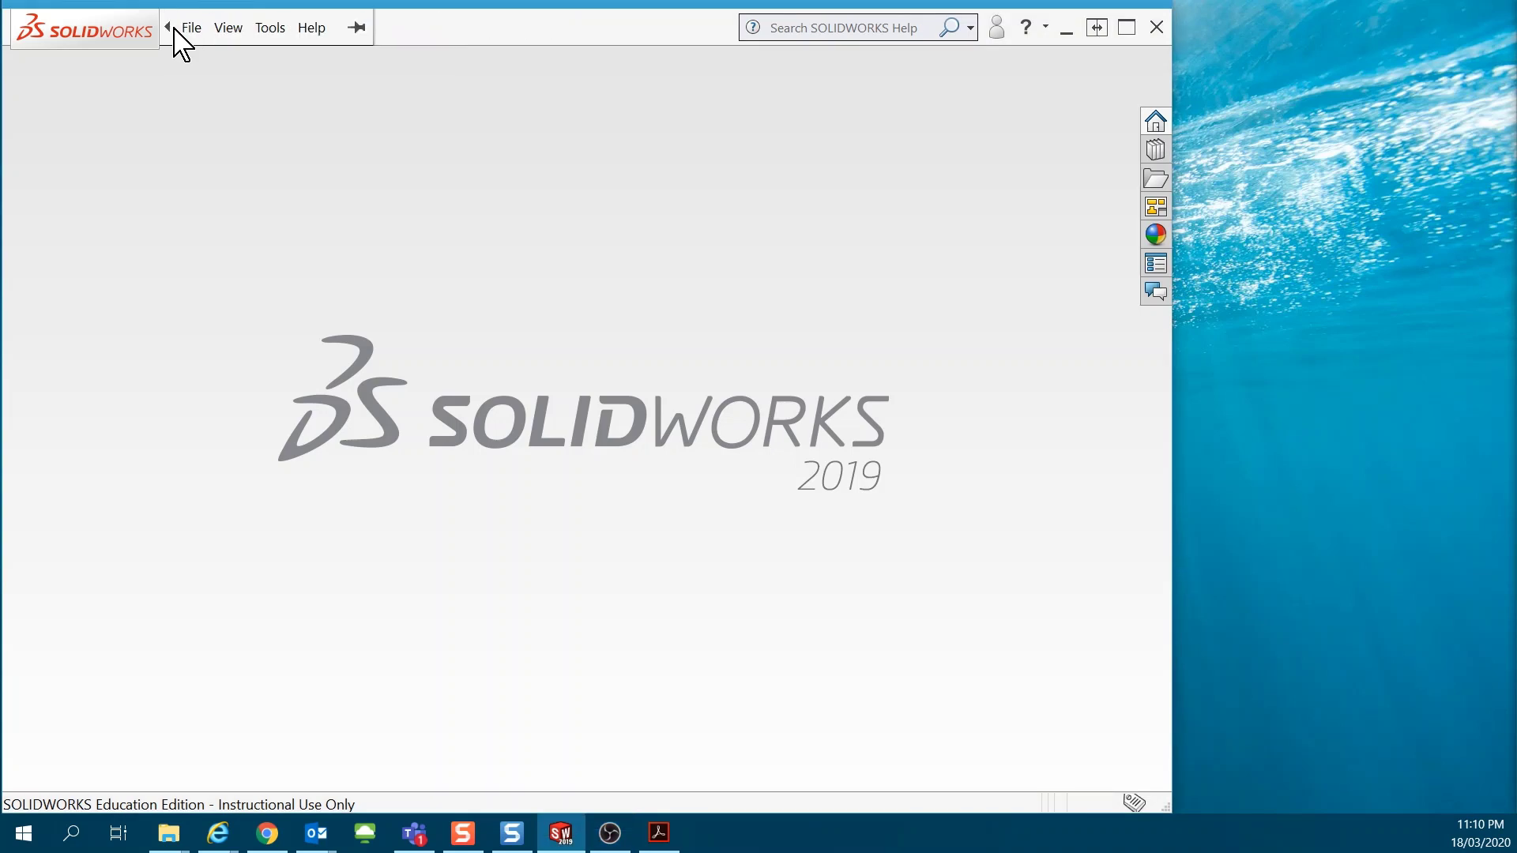
click(275, 30)
mouse_move(316, 39)
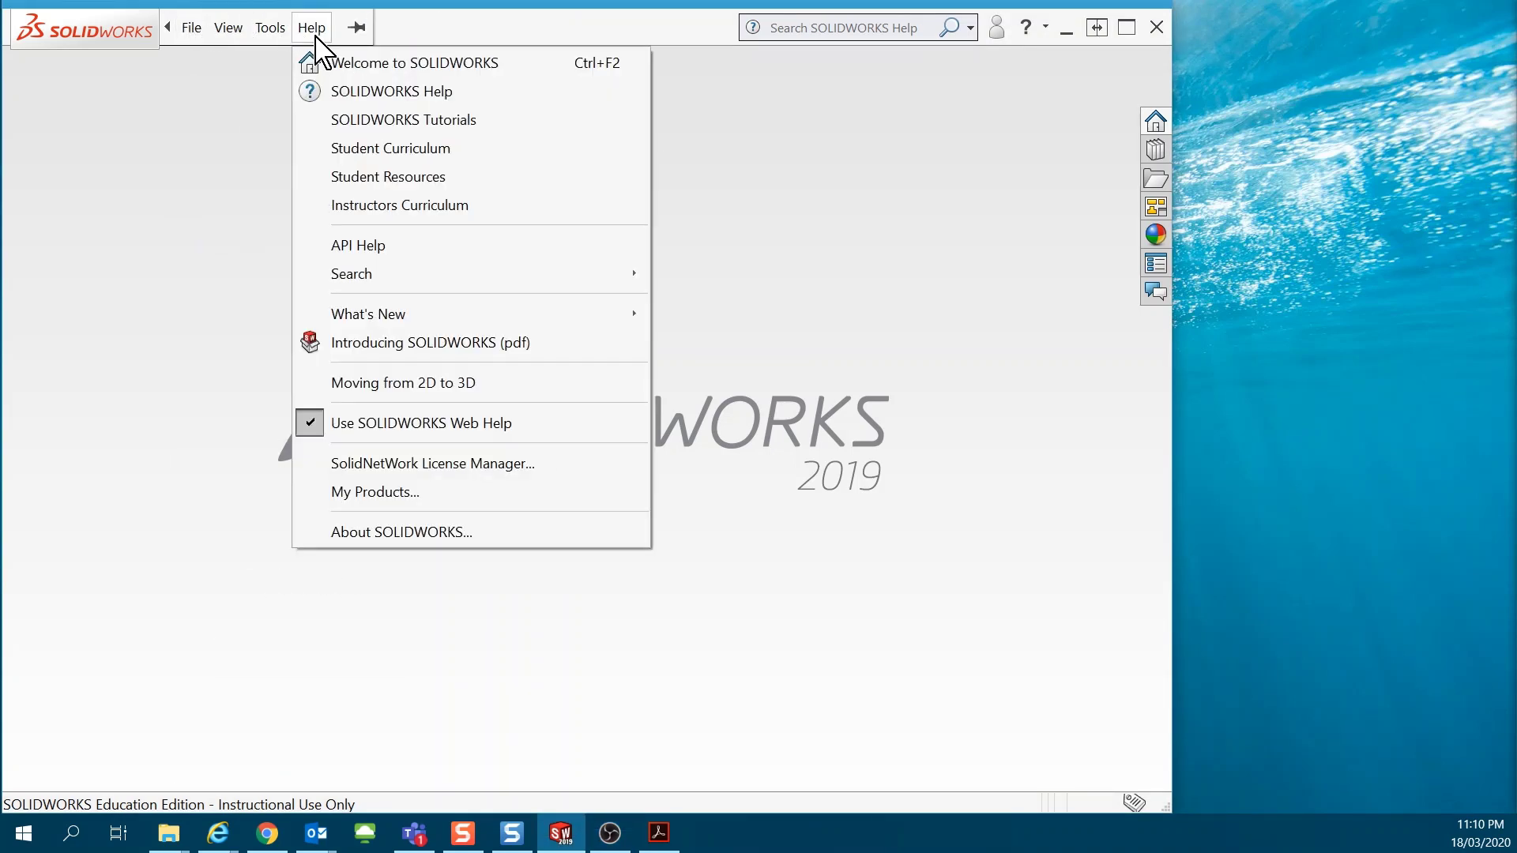
click(410, 121)
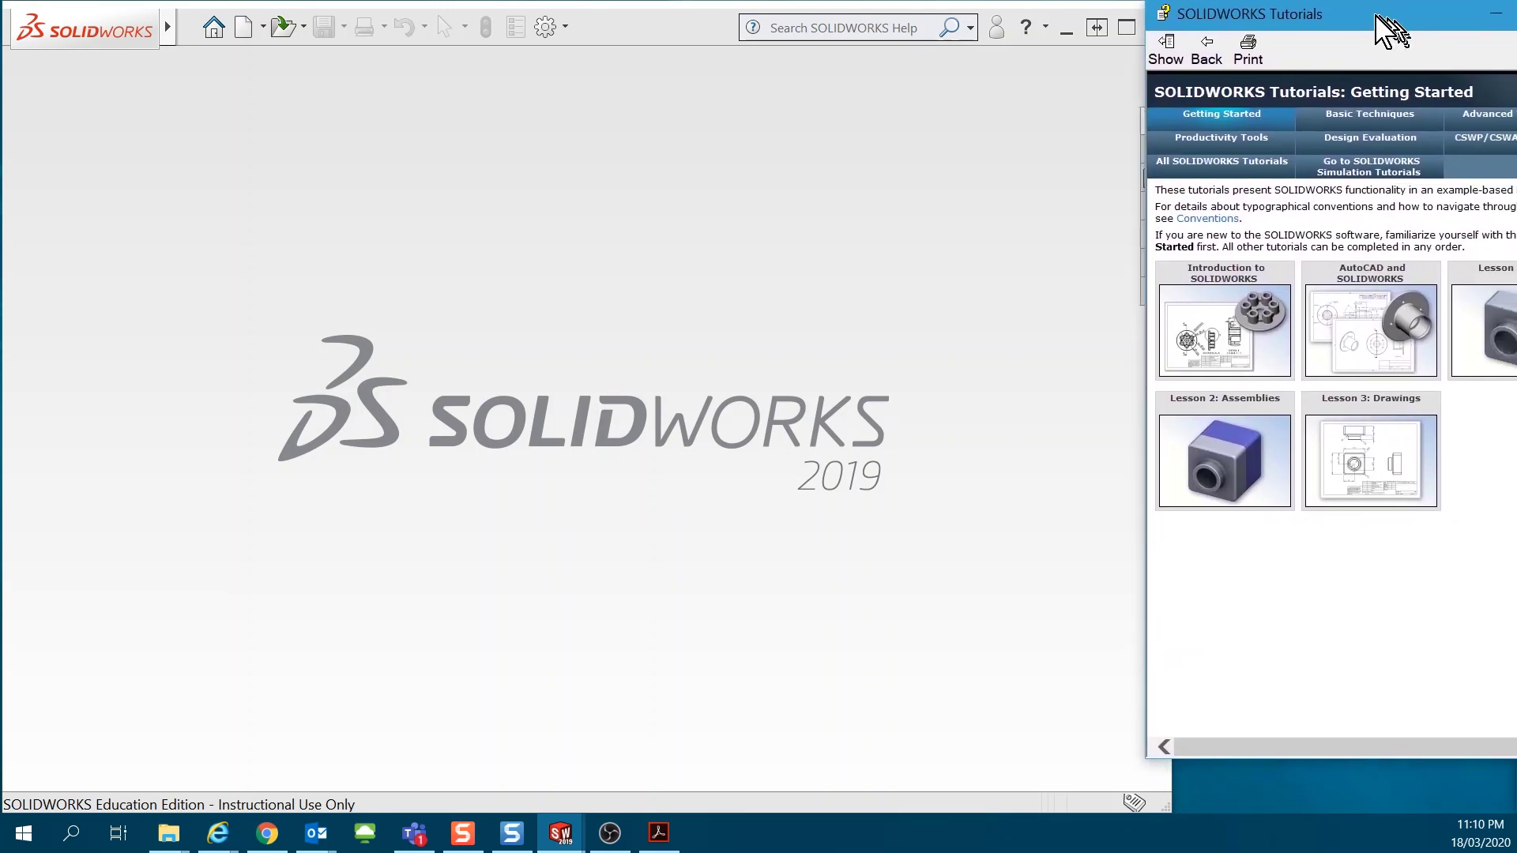
- Move the Tutorials window to the right edge and make it narrower
drag(1376, 16, 1267, 31)
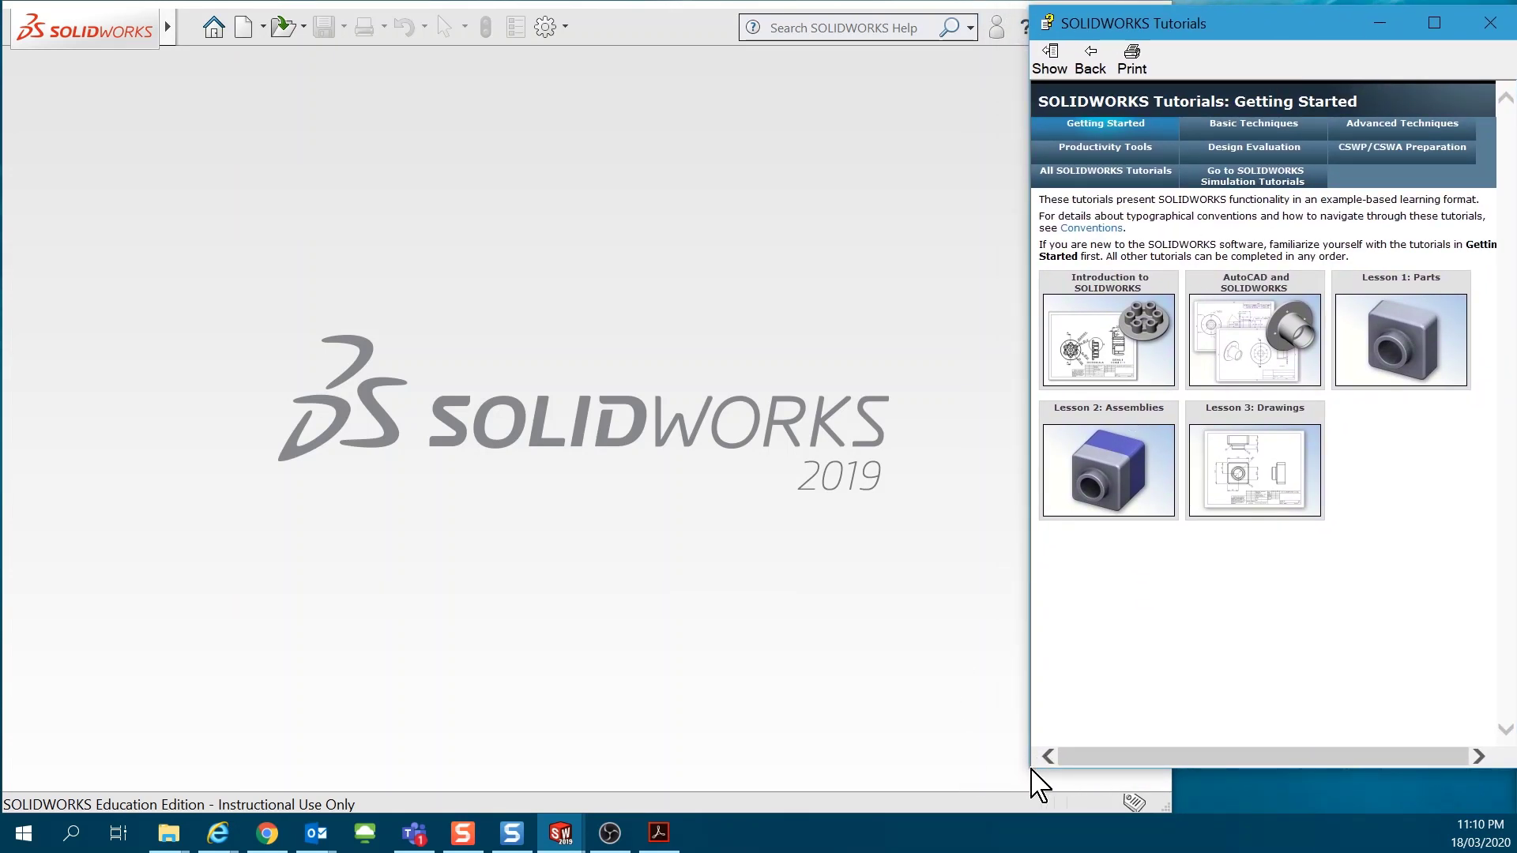
drag(1030, 770, 1174, 822)
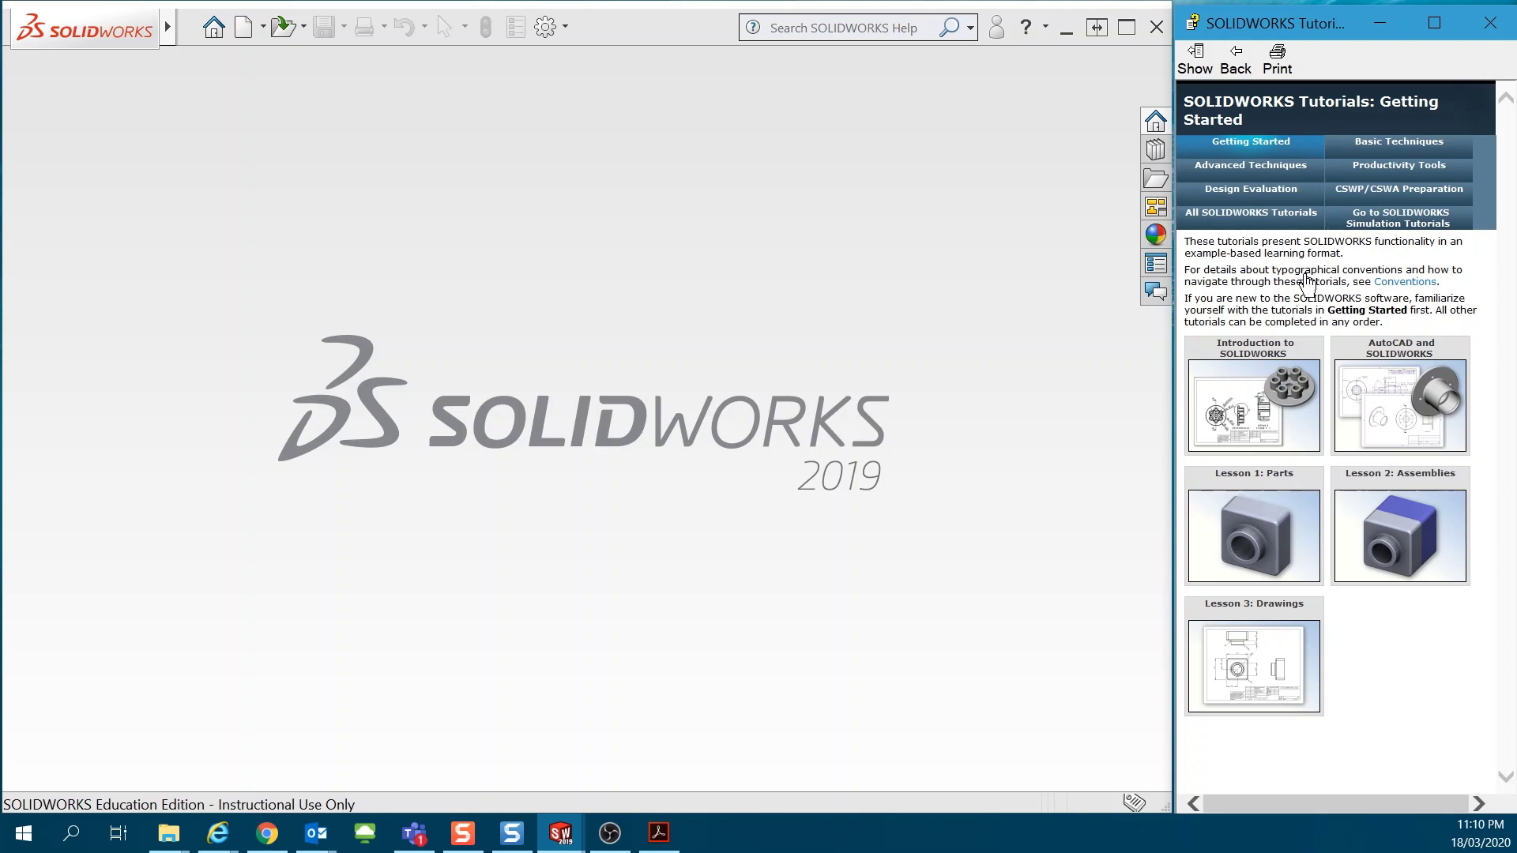
scroll(1307, 283, down, 3)
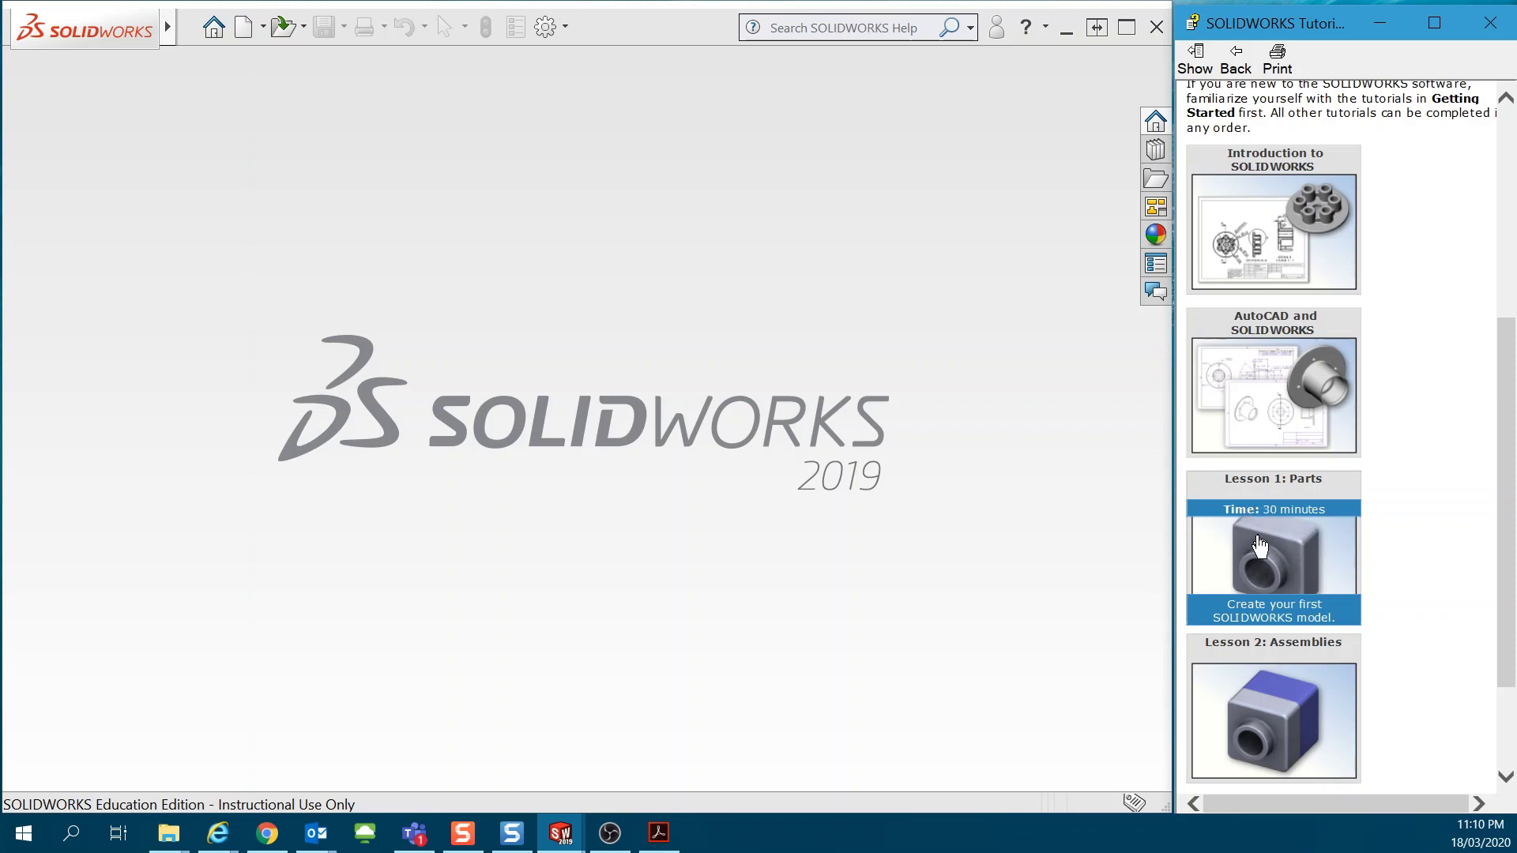
- Open Lesson 1: Parts and go to its Creating and Saving a Part Document topic
click(1276, 582)
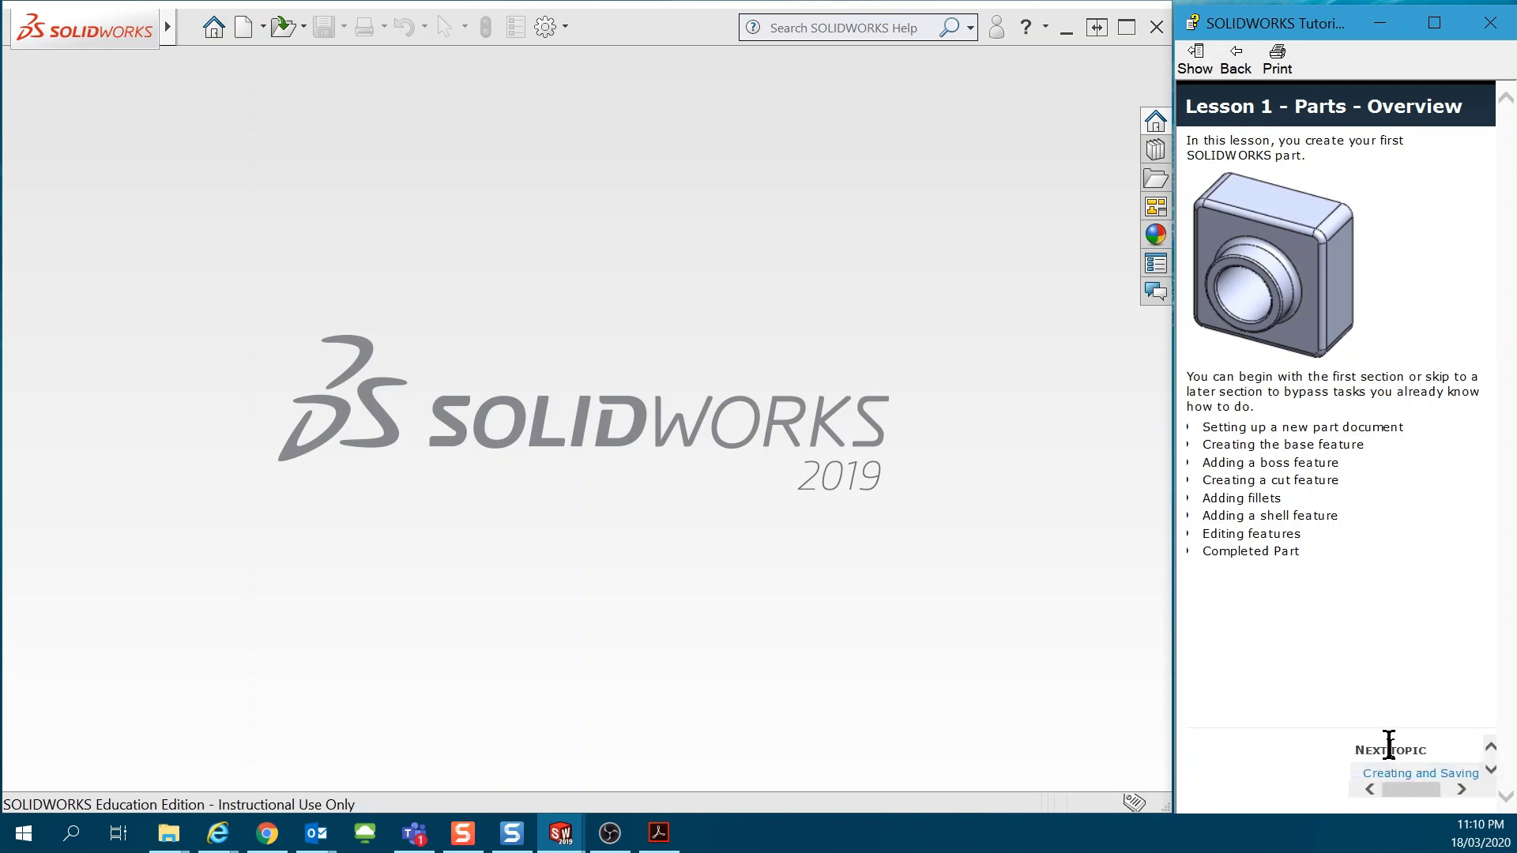
click(1416, 778)
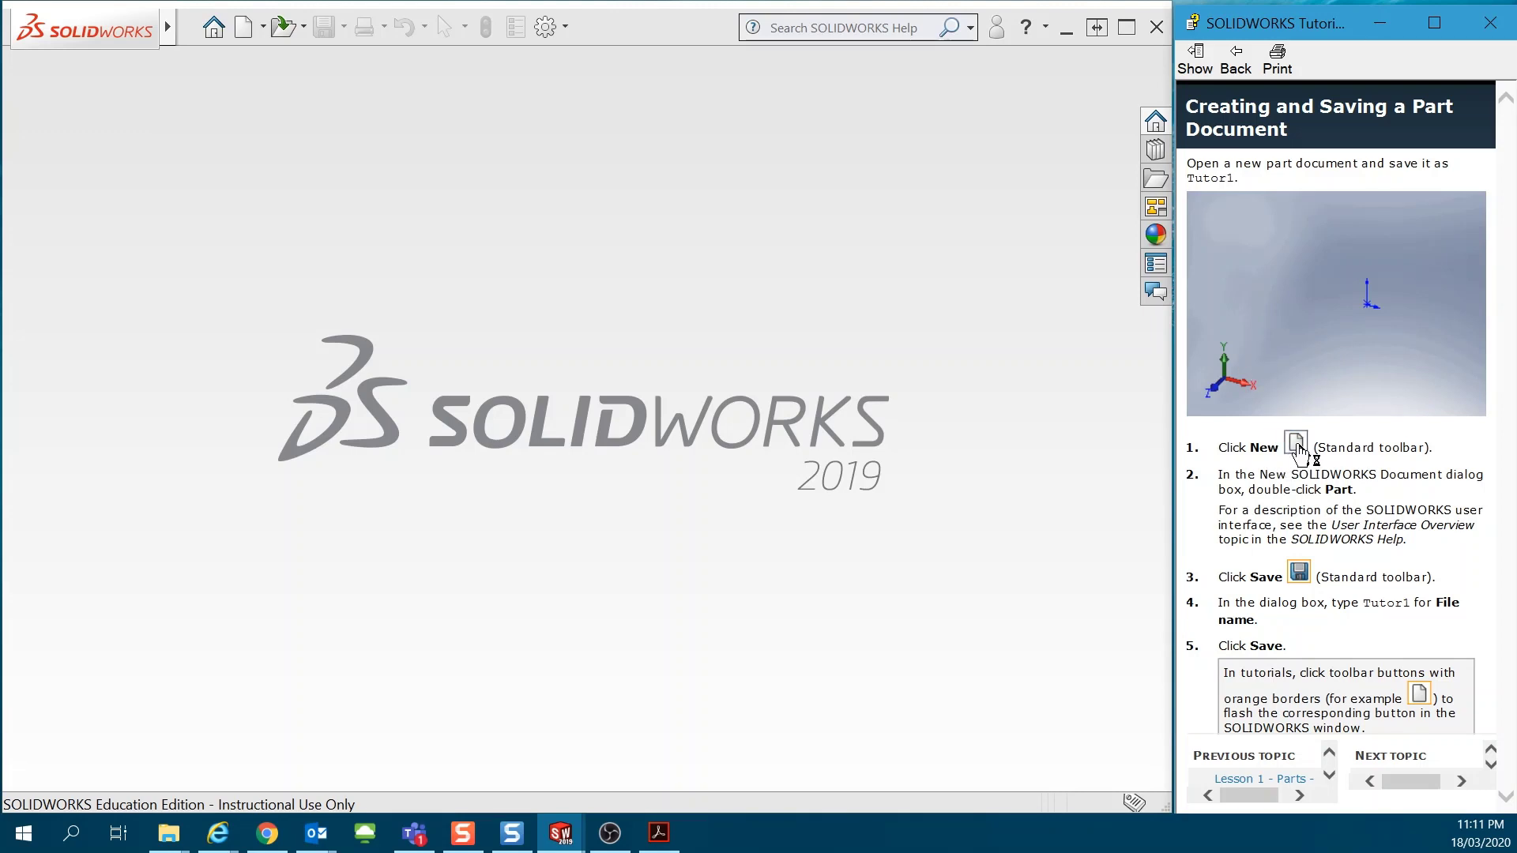
- Create a new Part document and save it over the existing Tutor1.SLDPRT
click(247, 35)
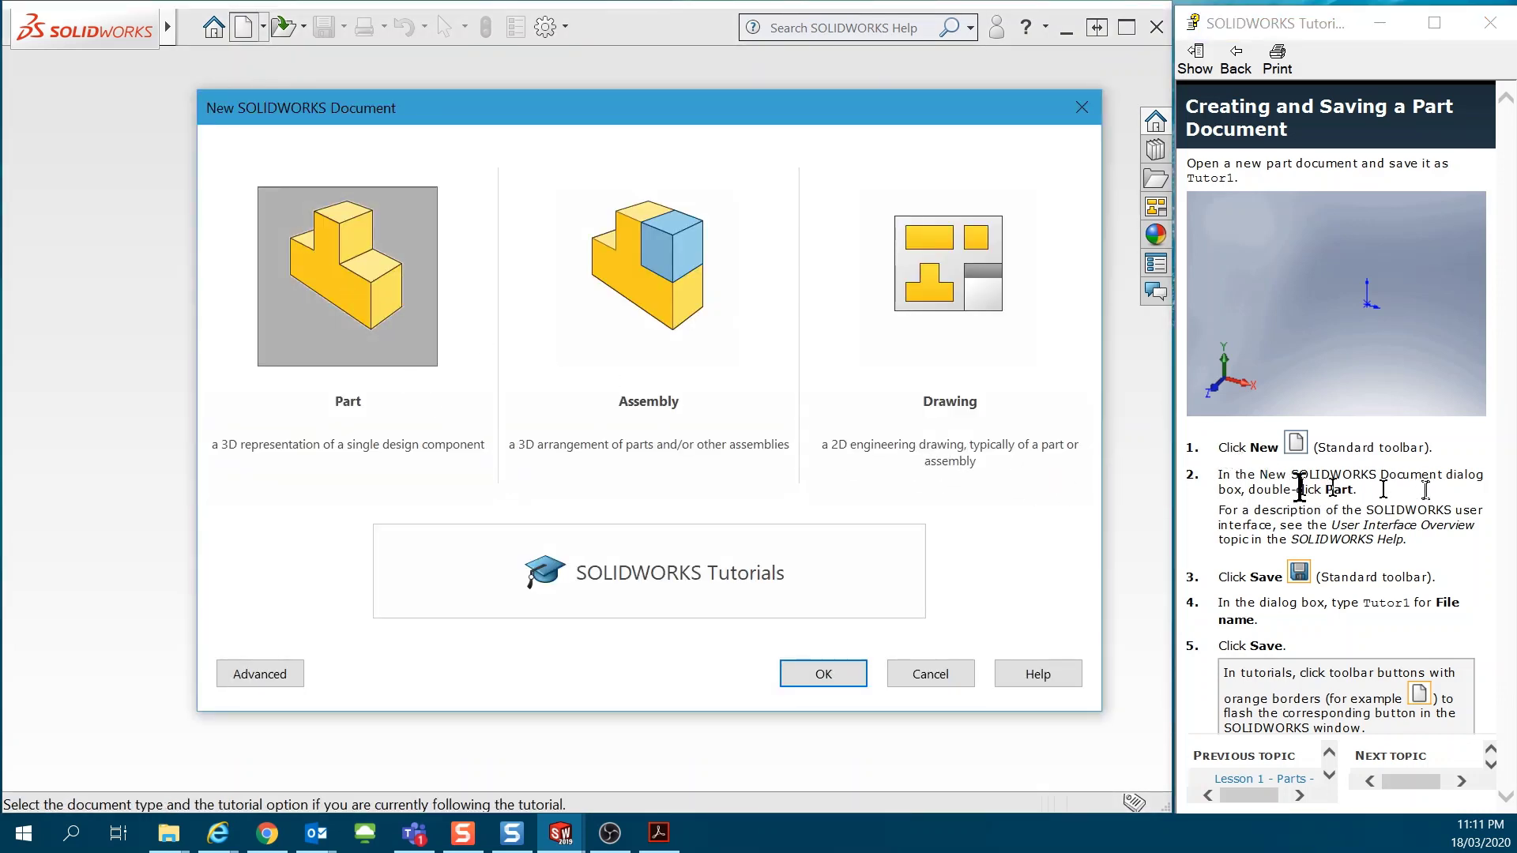
double_click(346, 305)
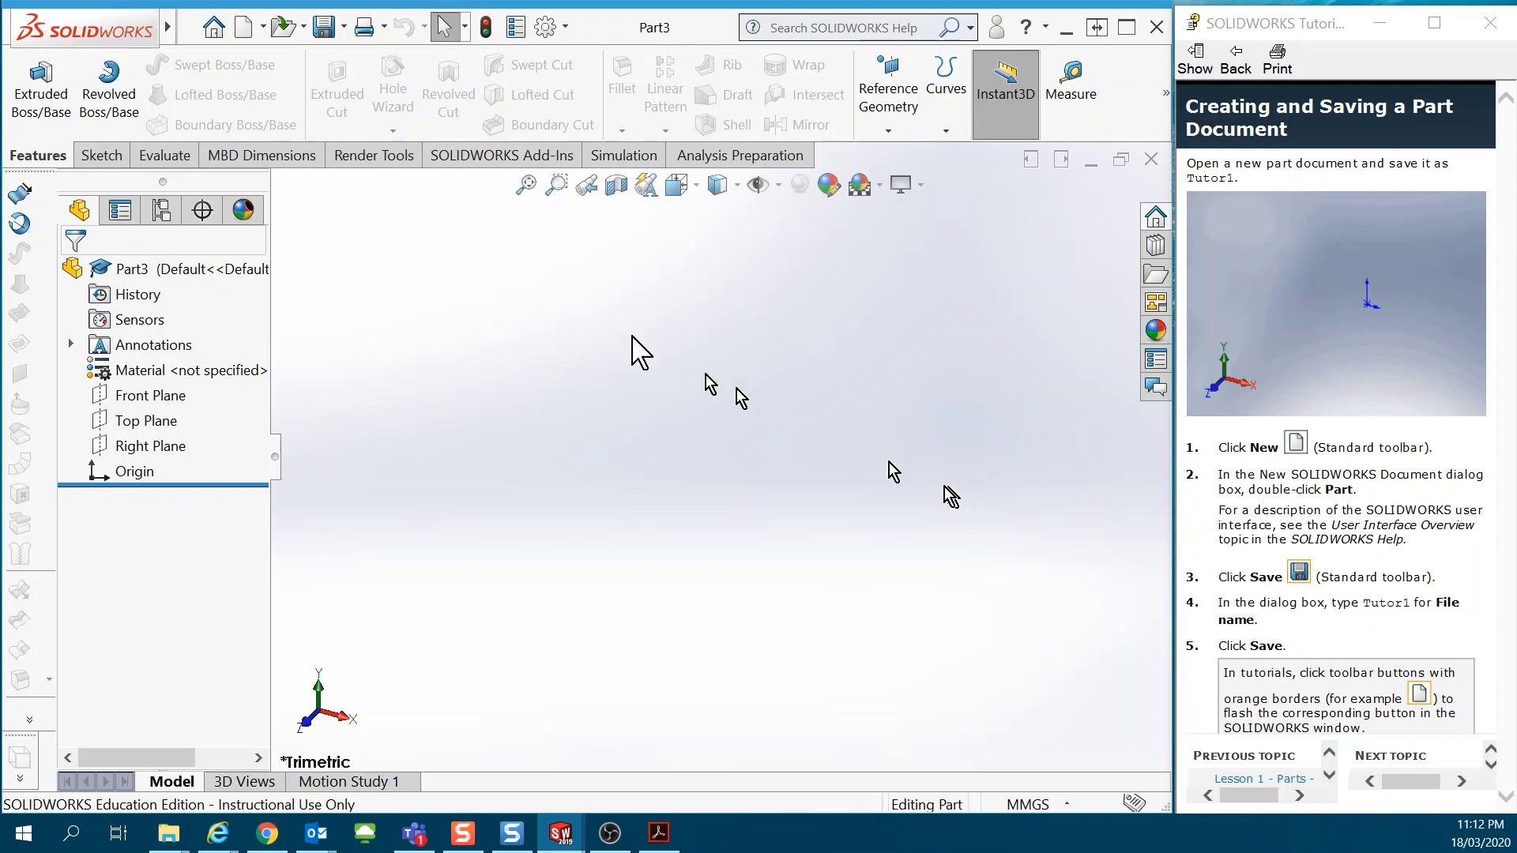
click(1300, 577)
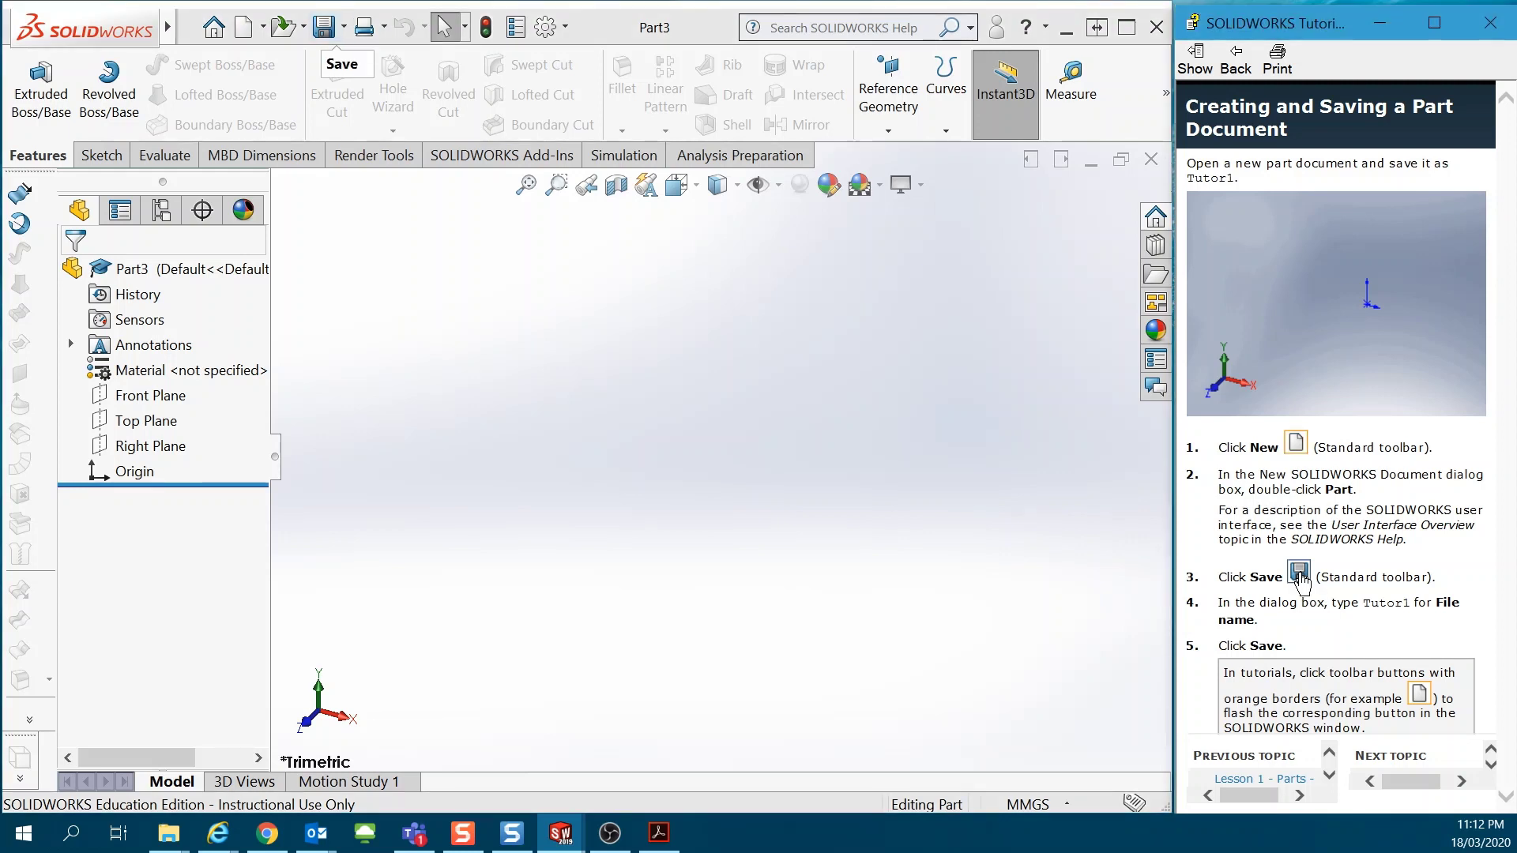
click(324, 35)
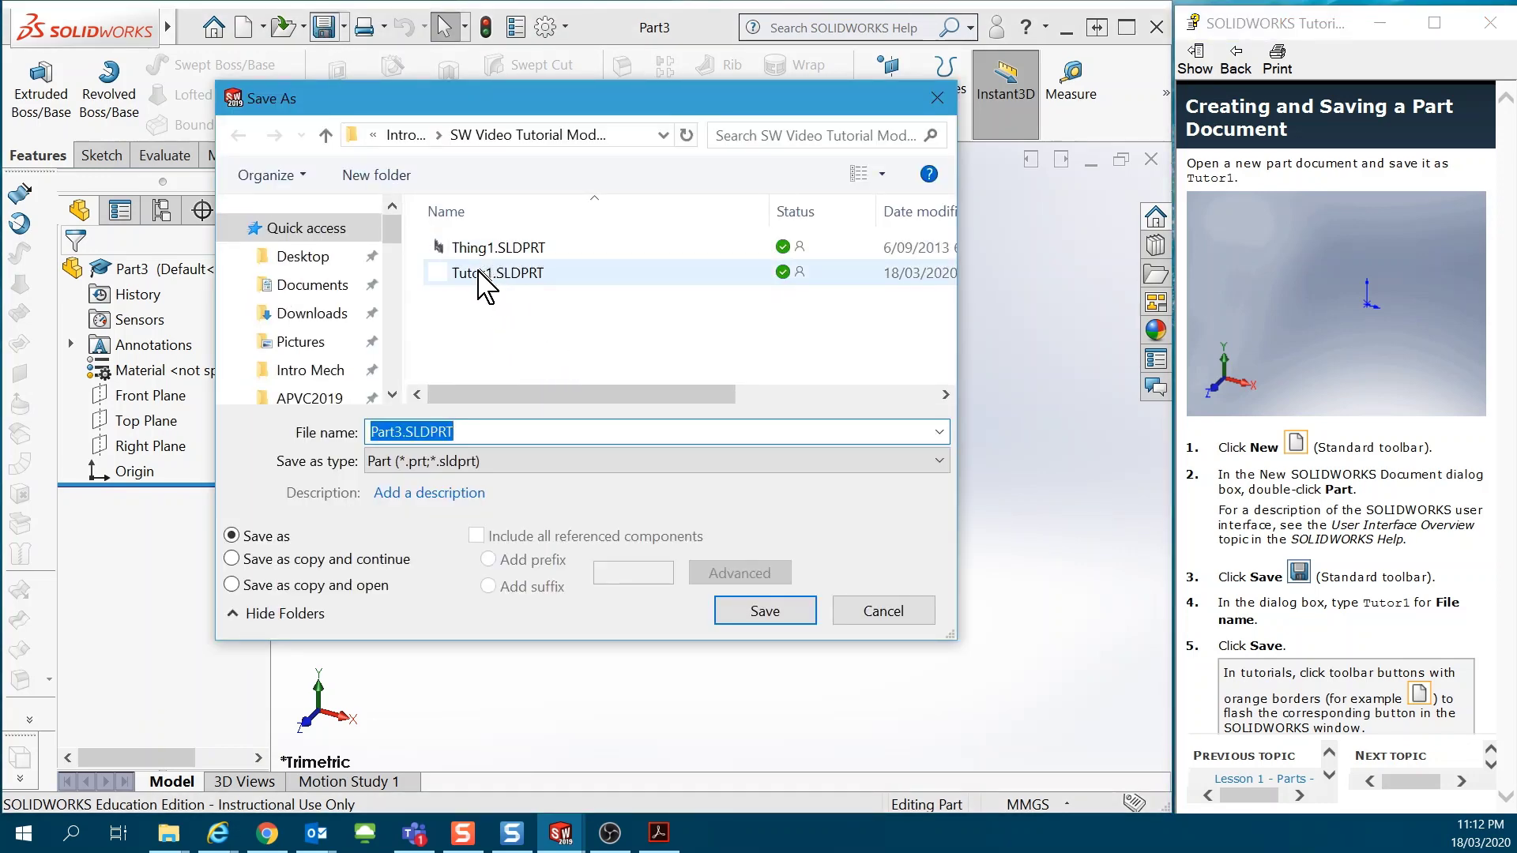
click(483, 278)
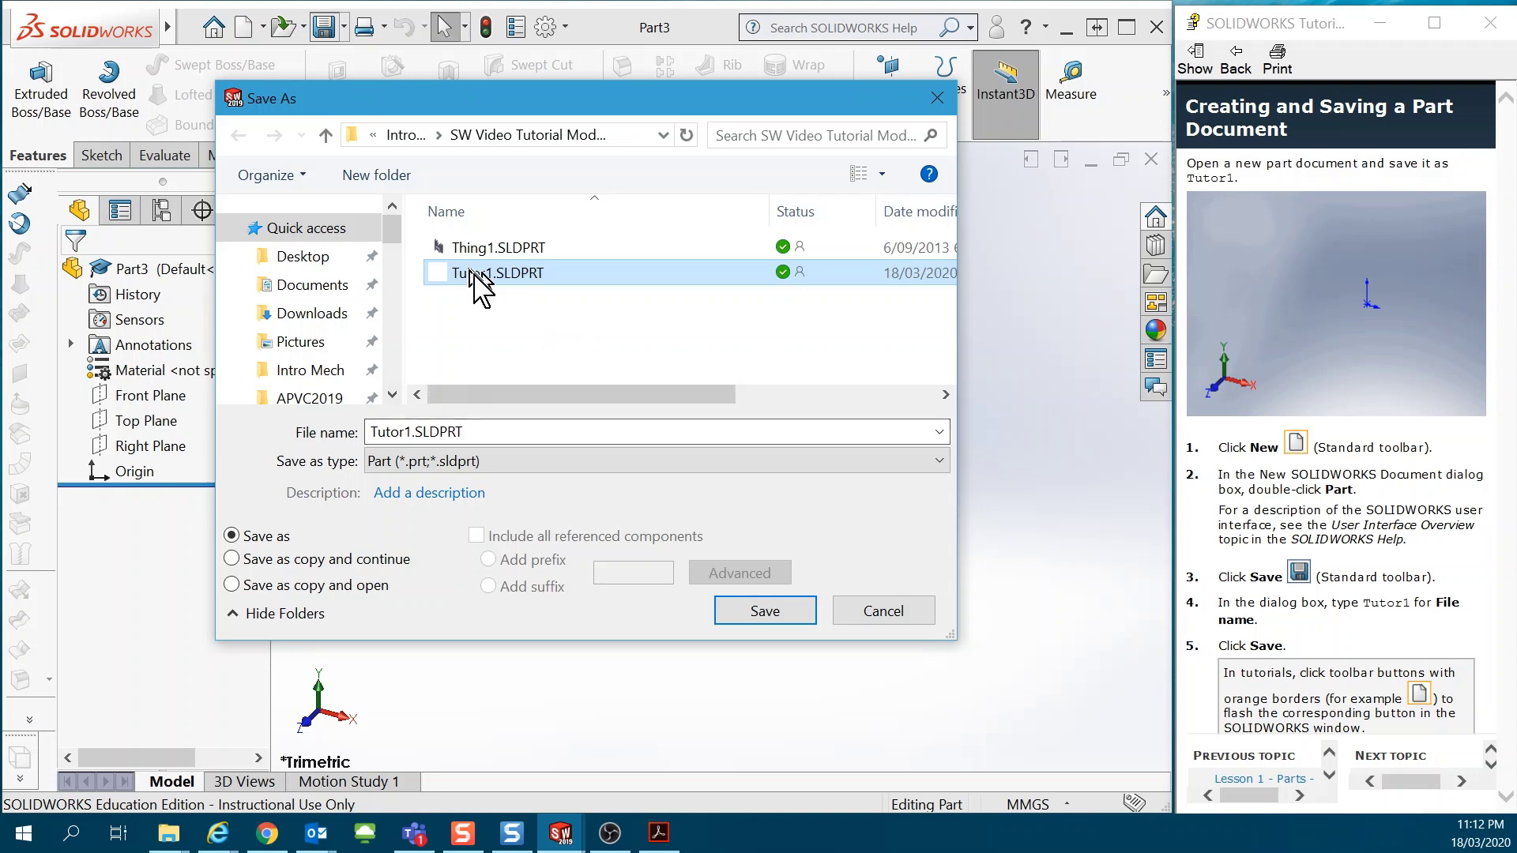
click(765, 610)
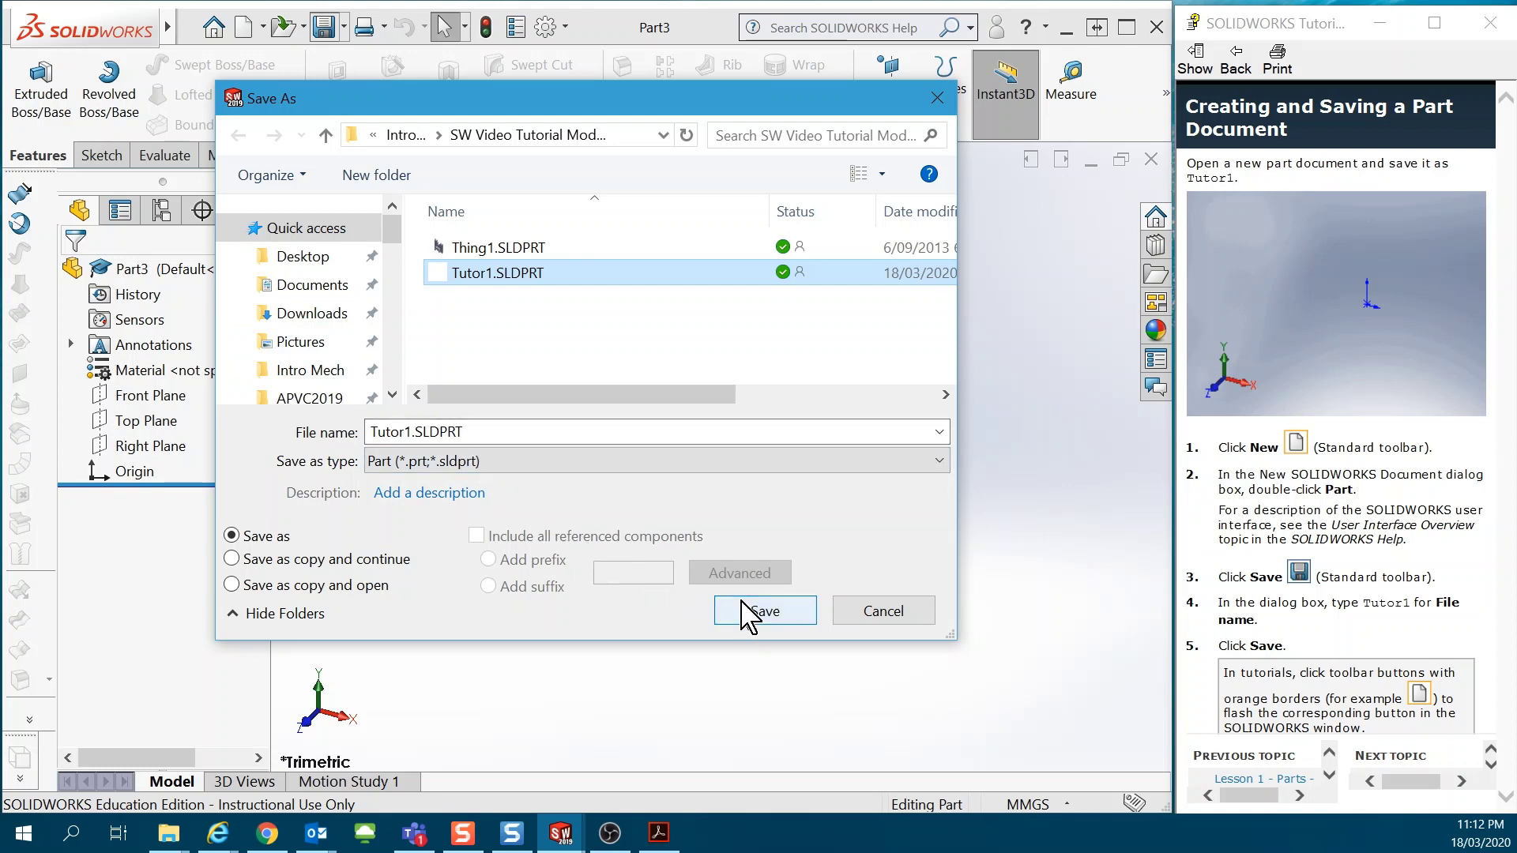
click(757, 612)
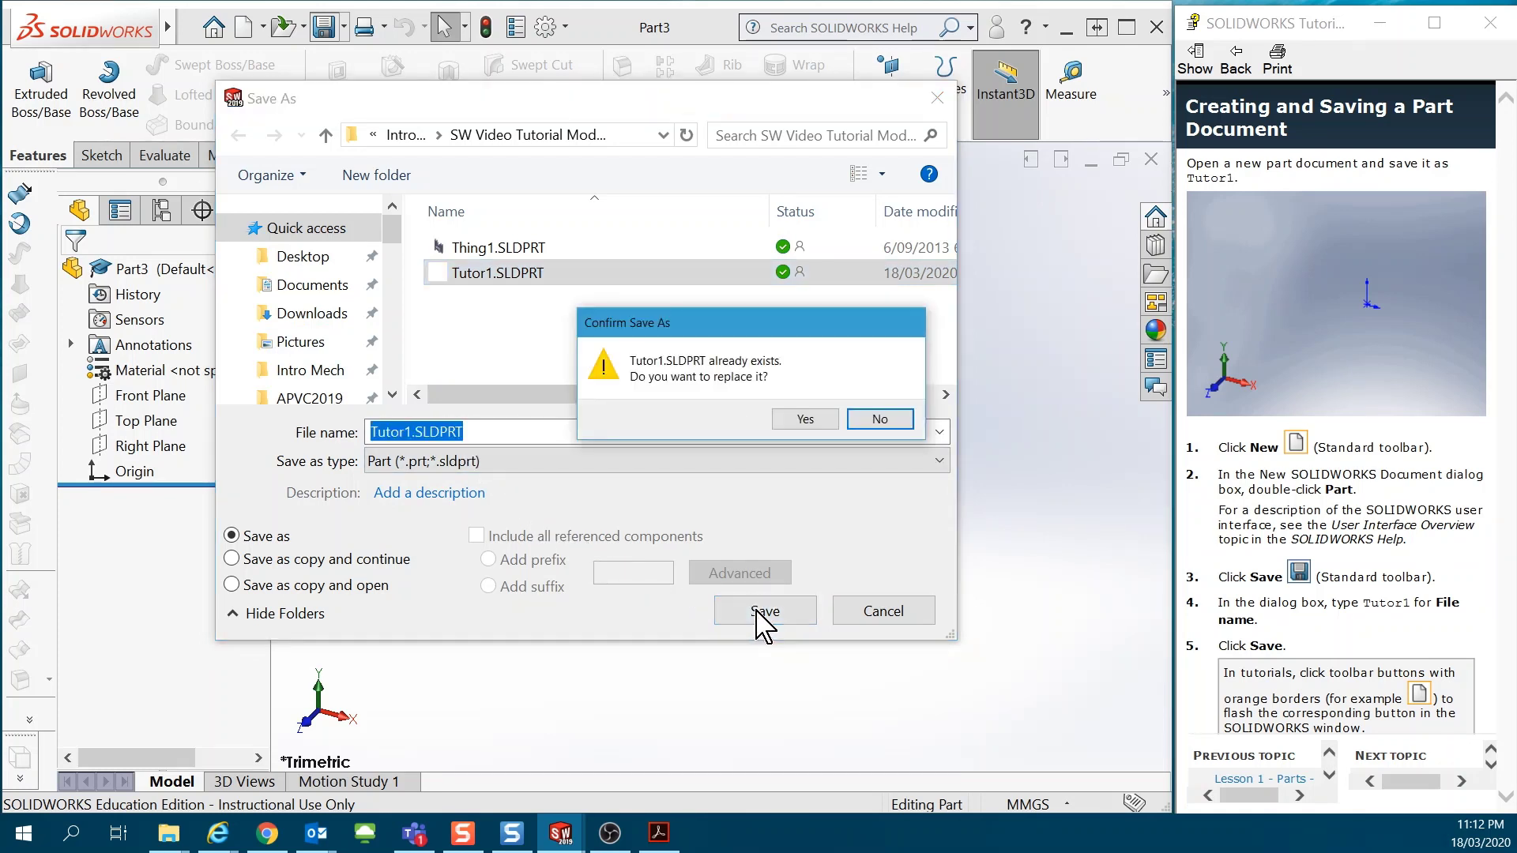
click(820, 420)
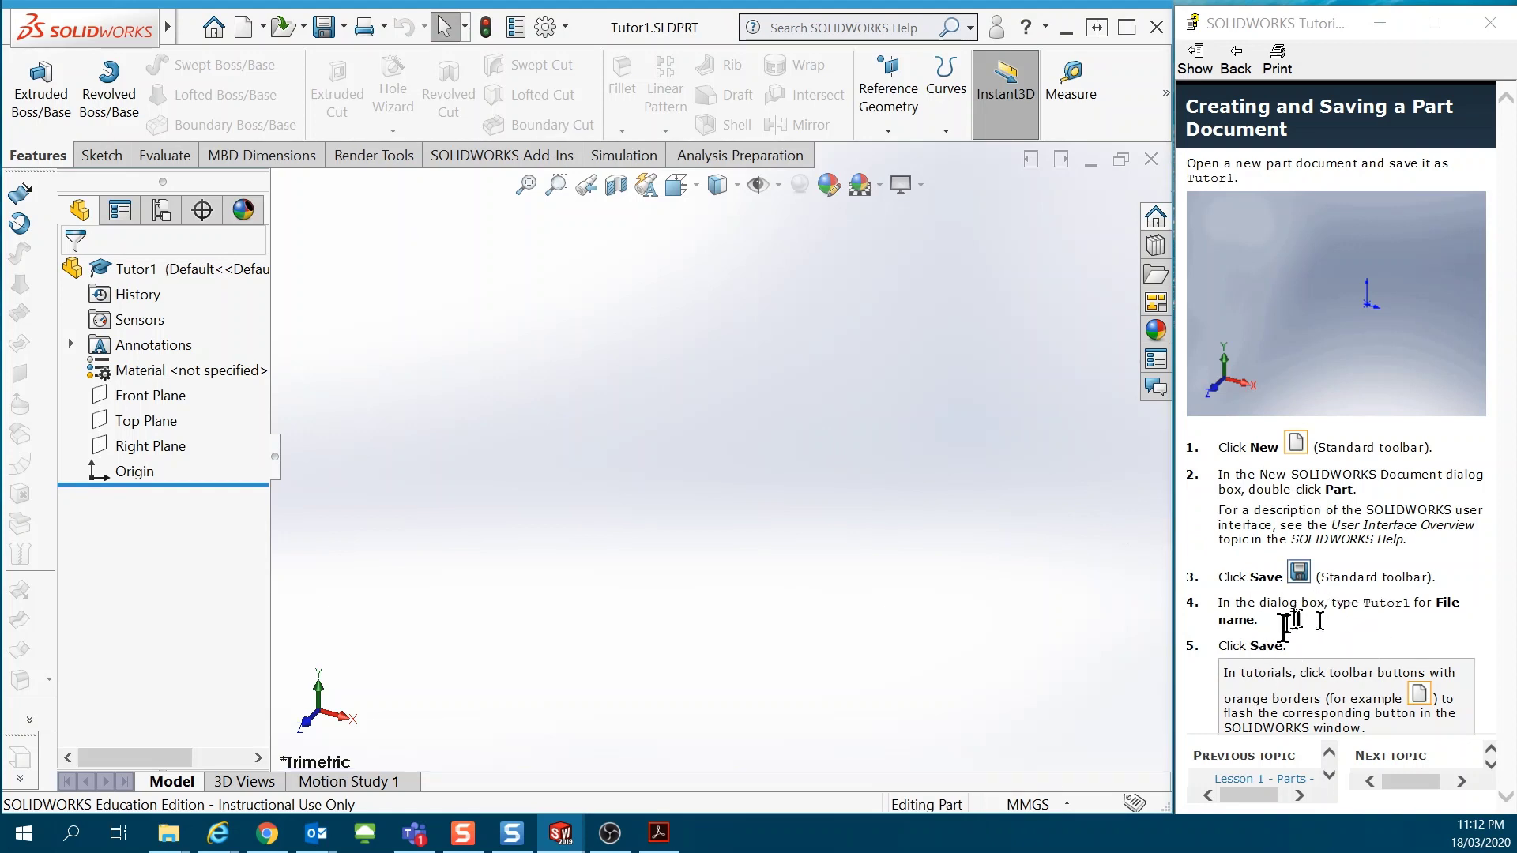
- Step the tutorial back to Lesson 1, then forward to the Creating the Base topic
click(1344, 641)
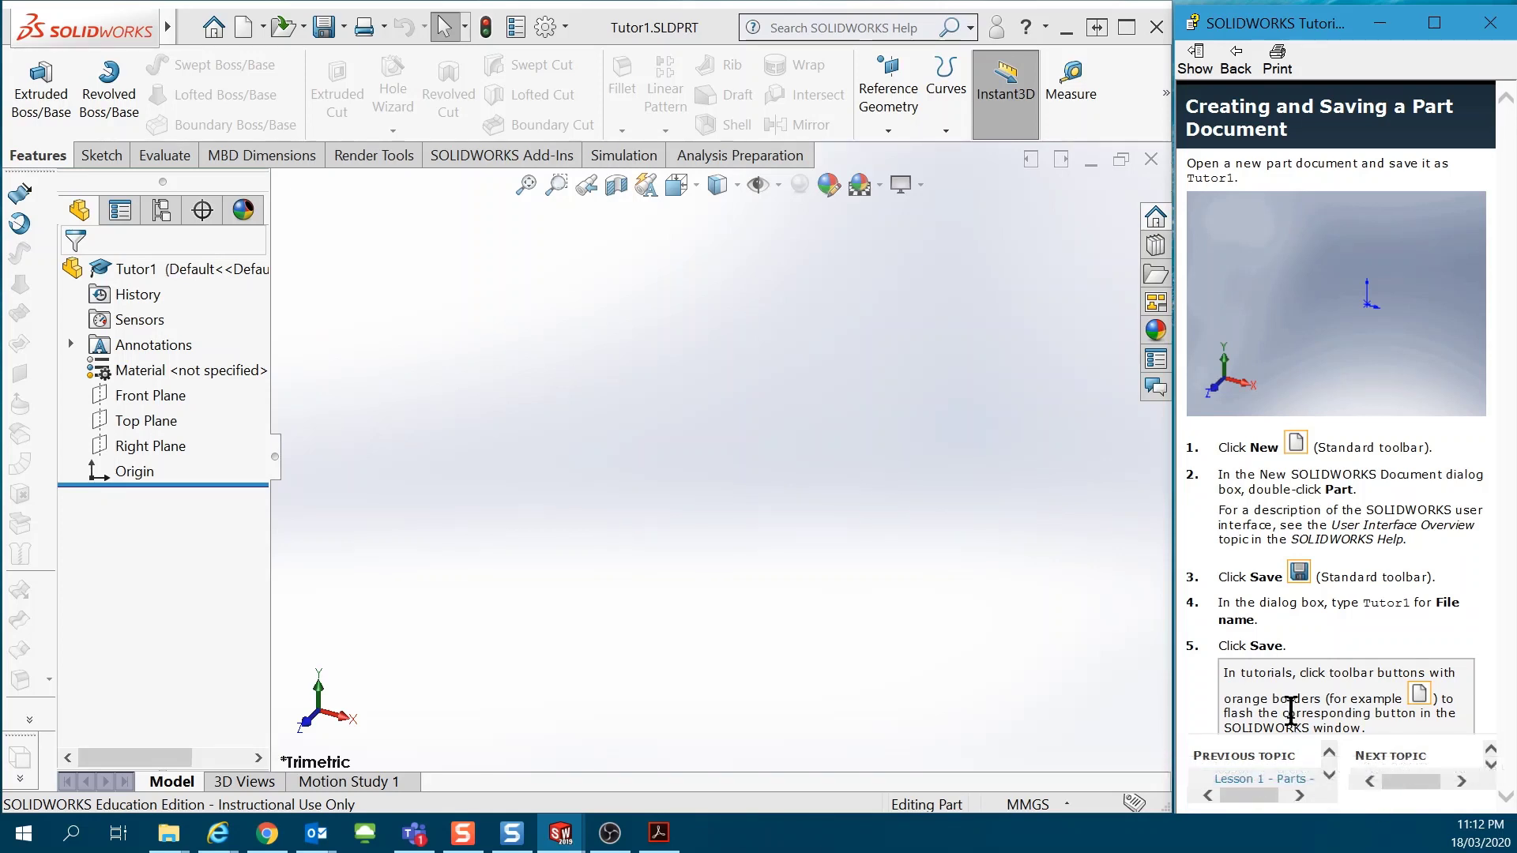
click(1298, 794)
click(1276, 780)
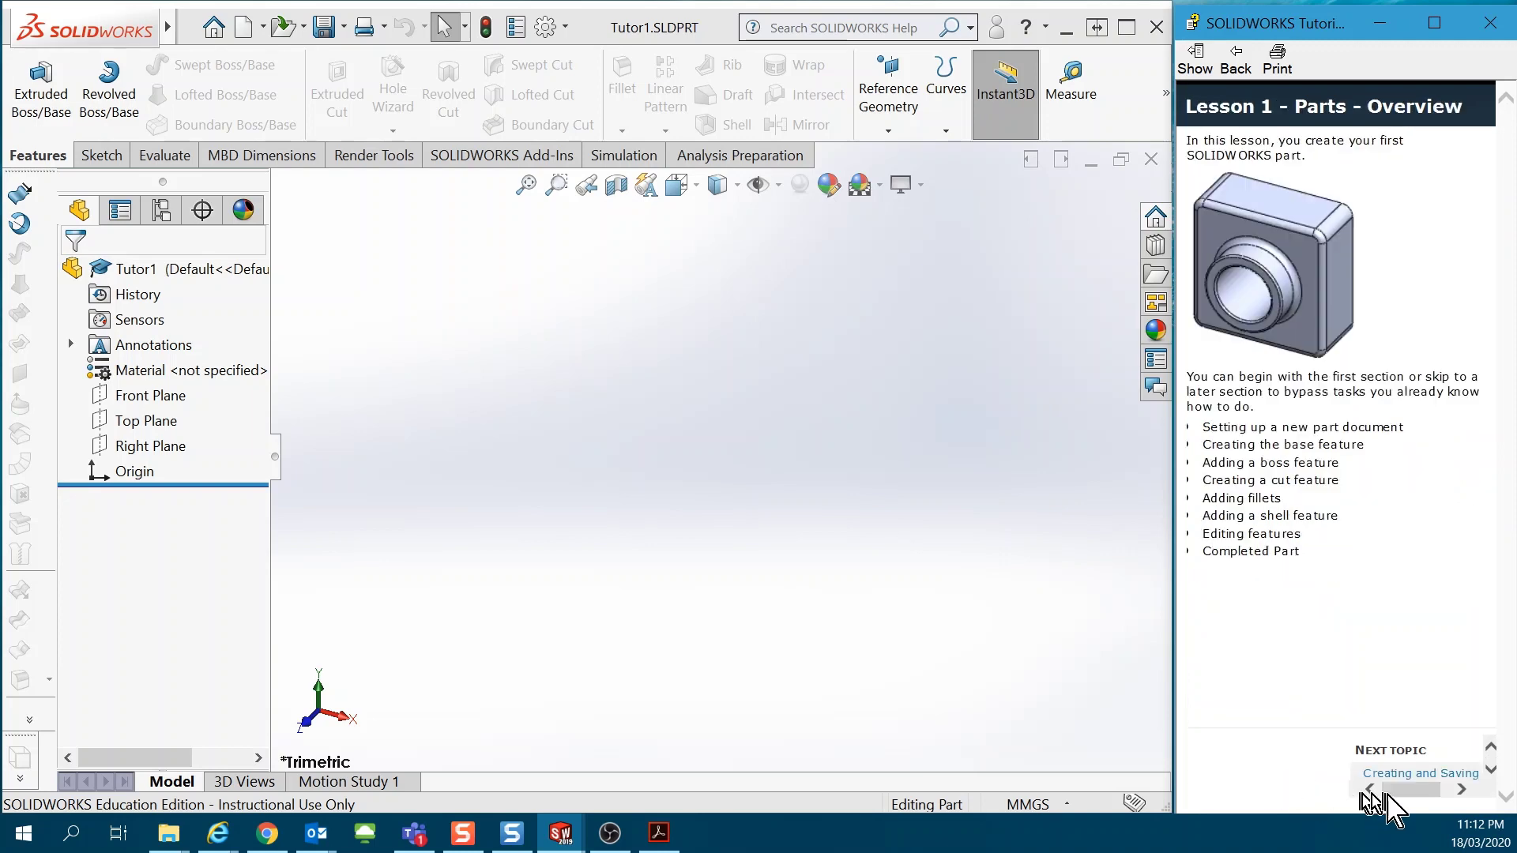
click(1417, 778)
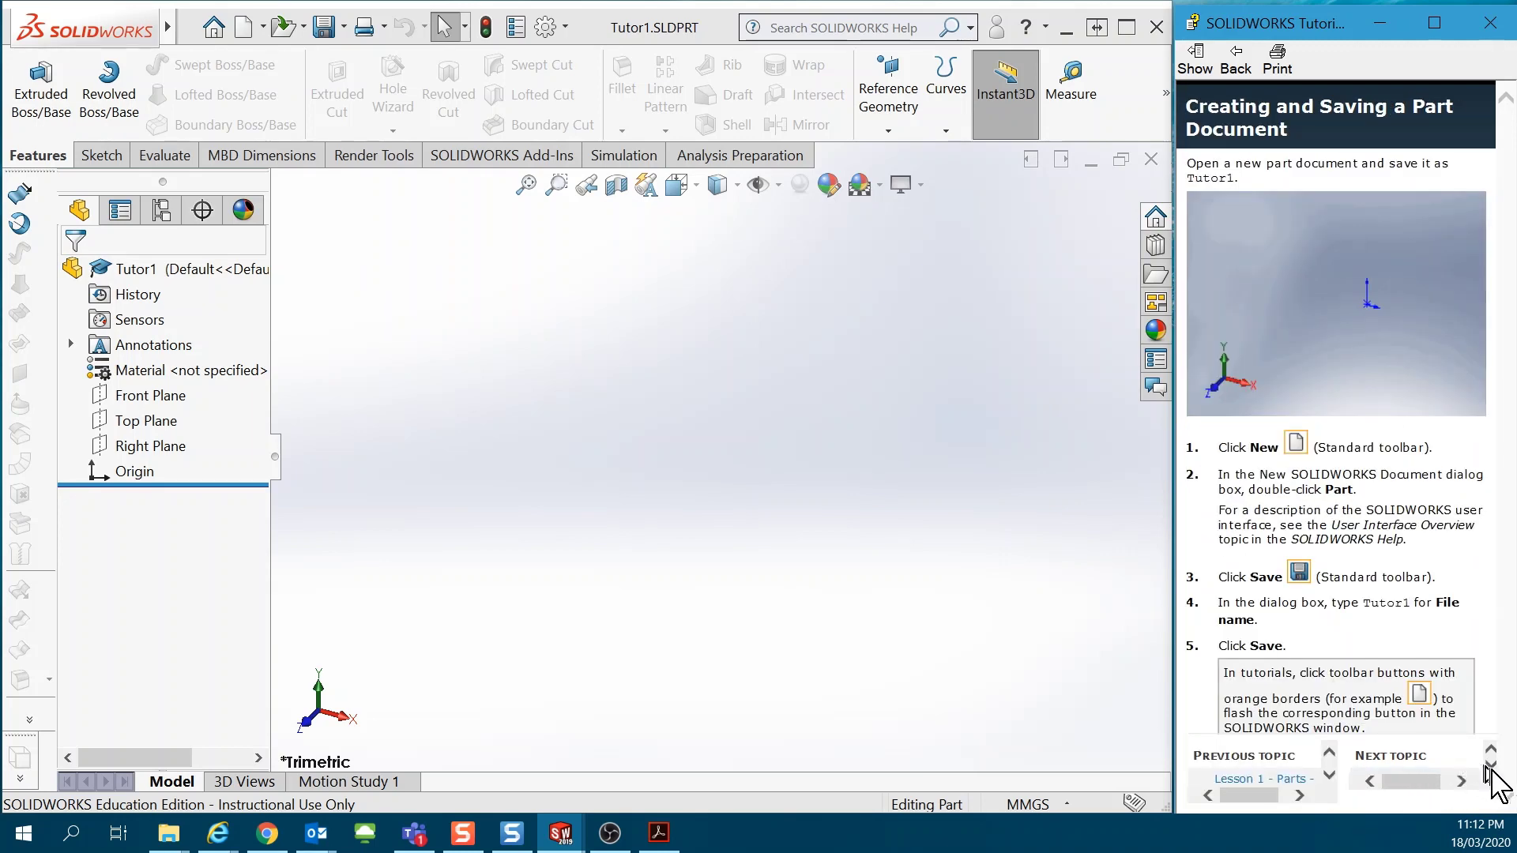
scroll(1414, 763, down, 1)
scroll(1426, 768, down, 1)
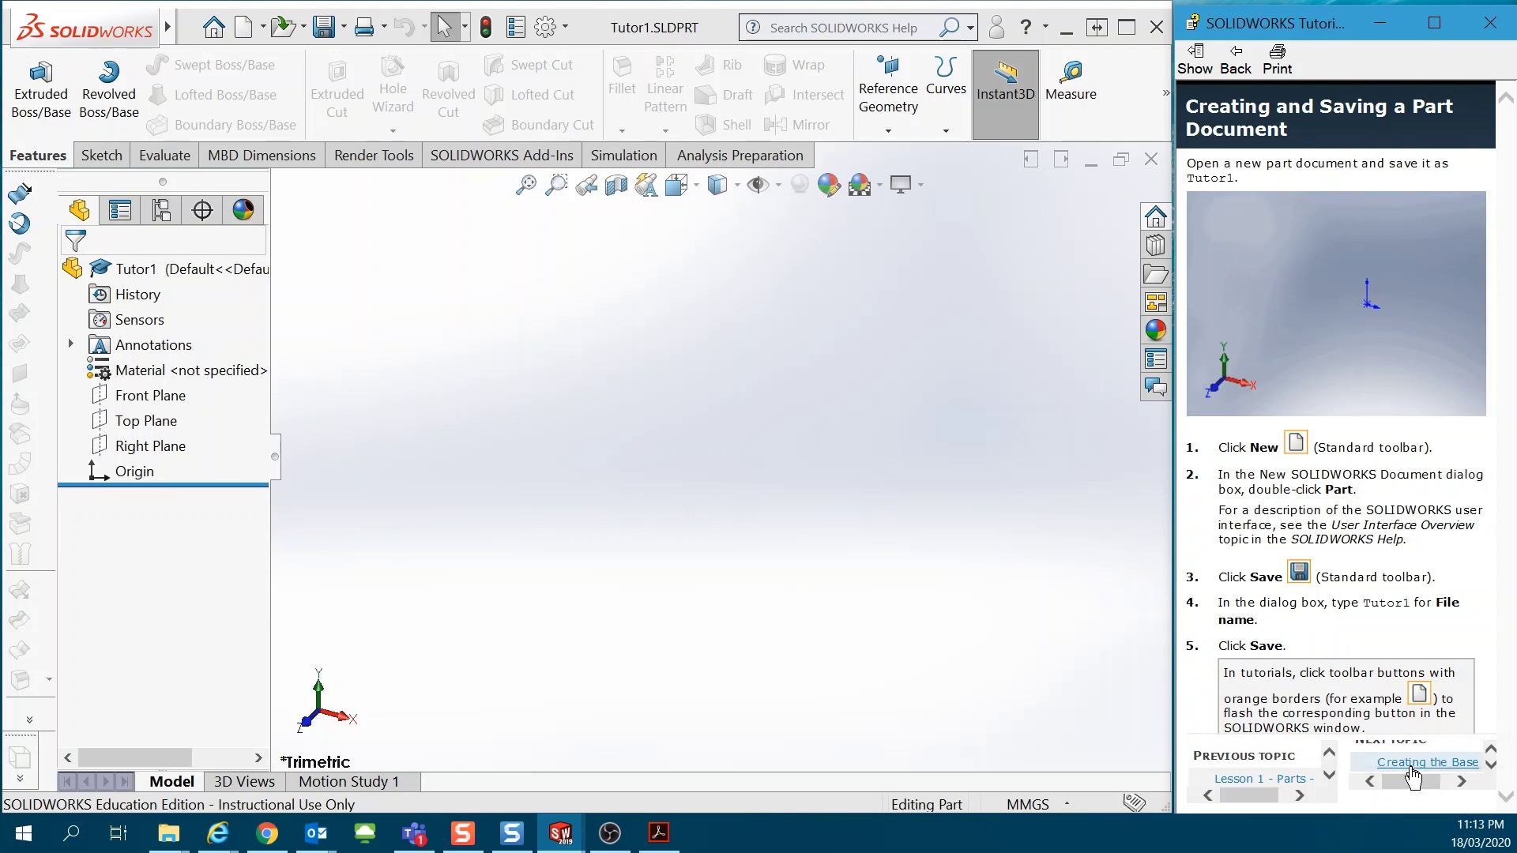
click(1410, 766)
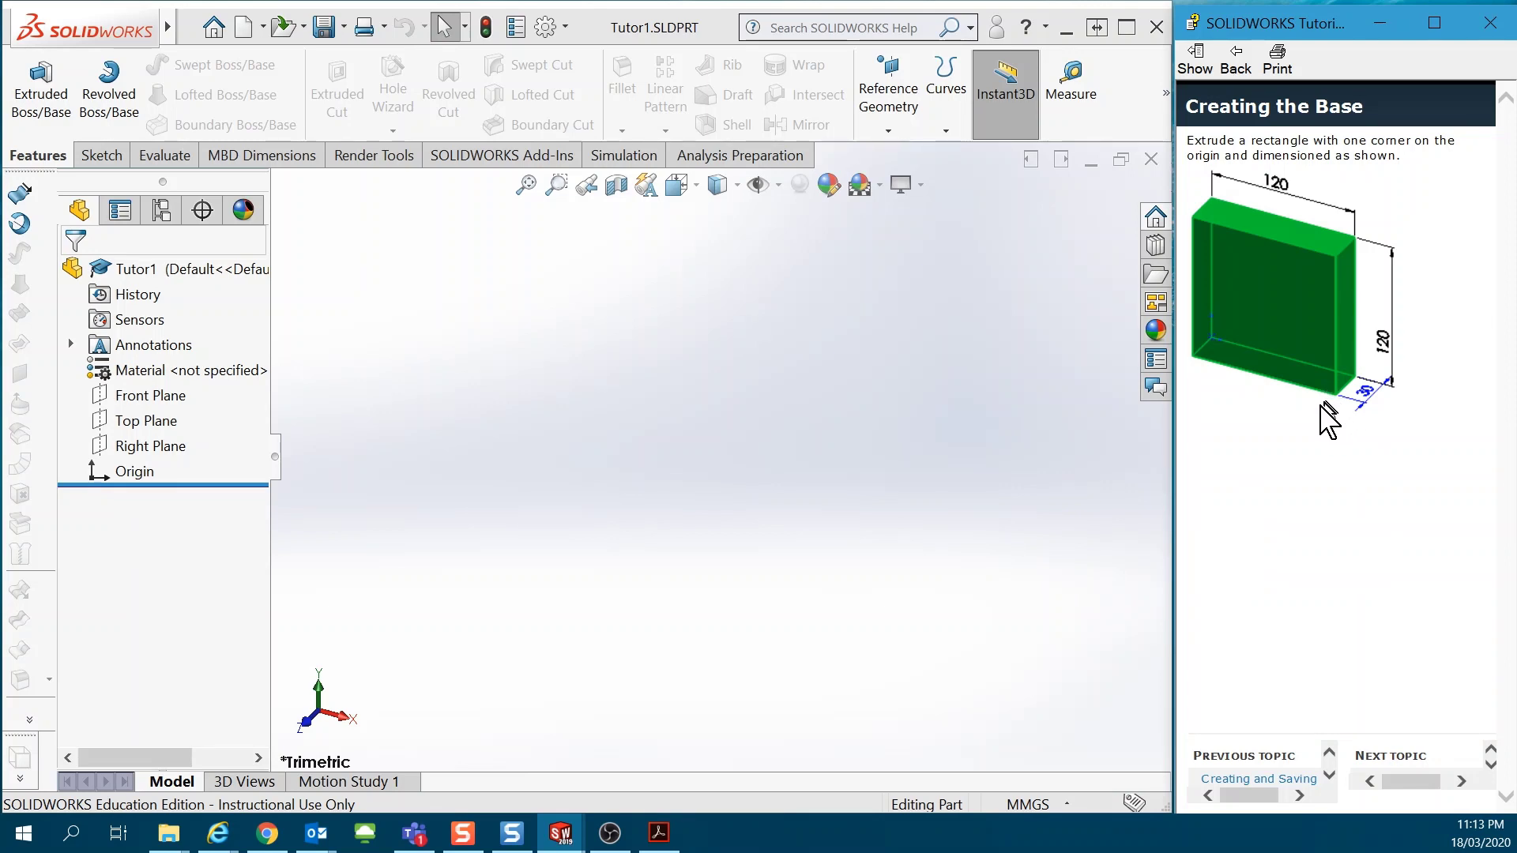
- Go to the Sketching the Base topic and have it flash the Extruded Boss/Base icon
click(1490, 763)
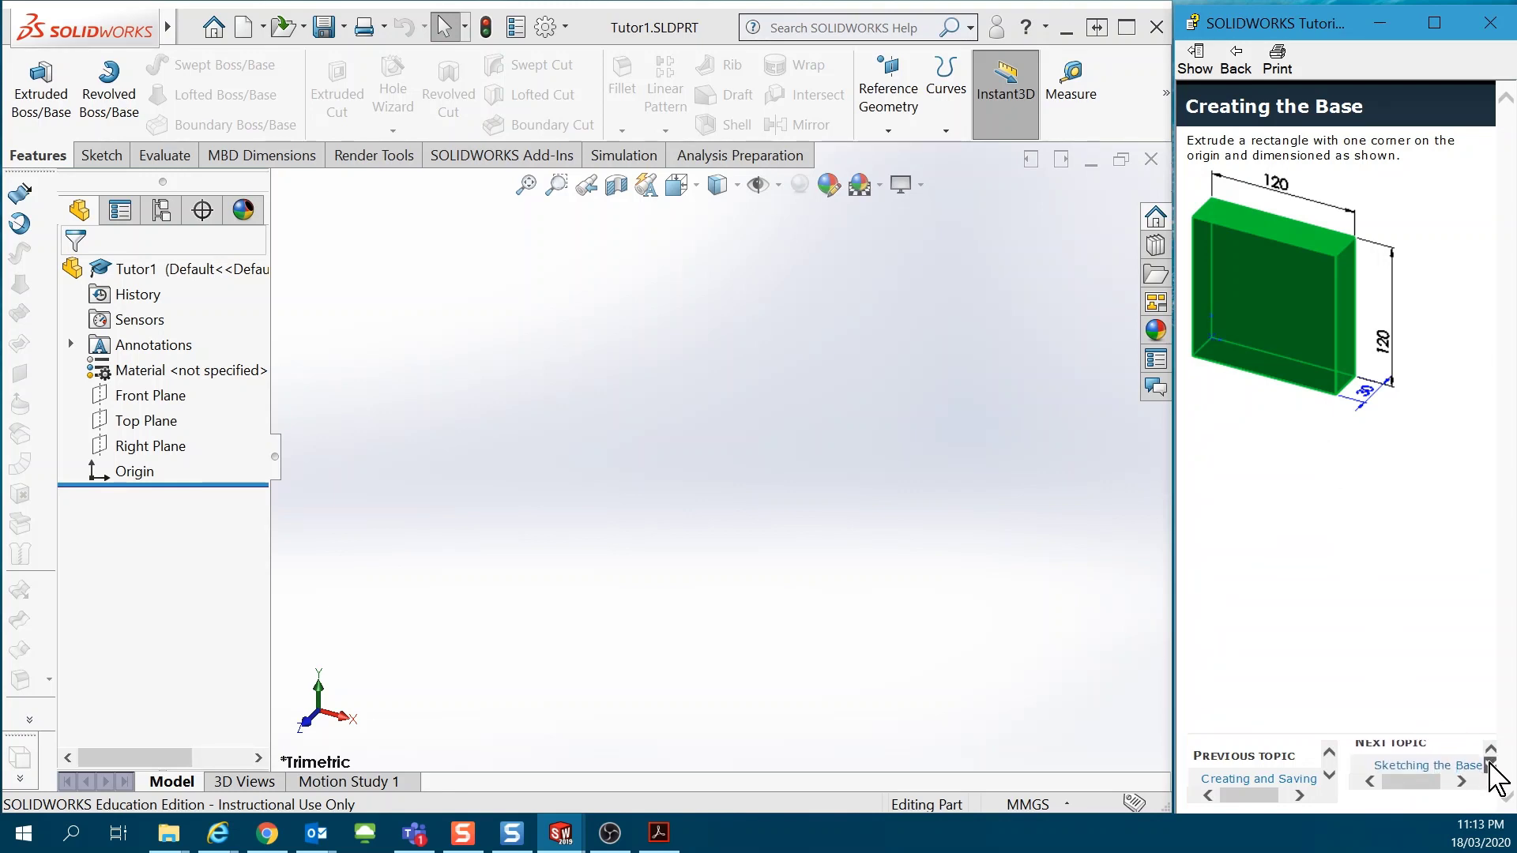
click(1414, 764)
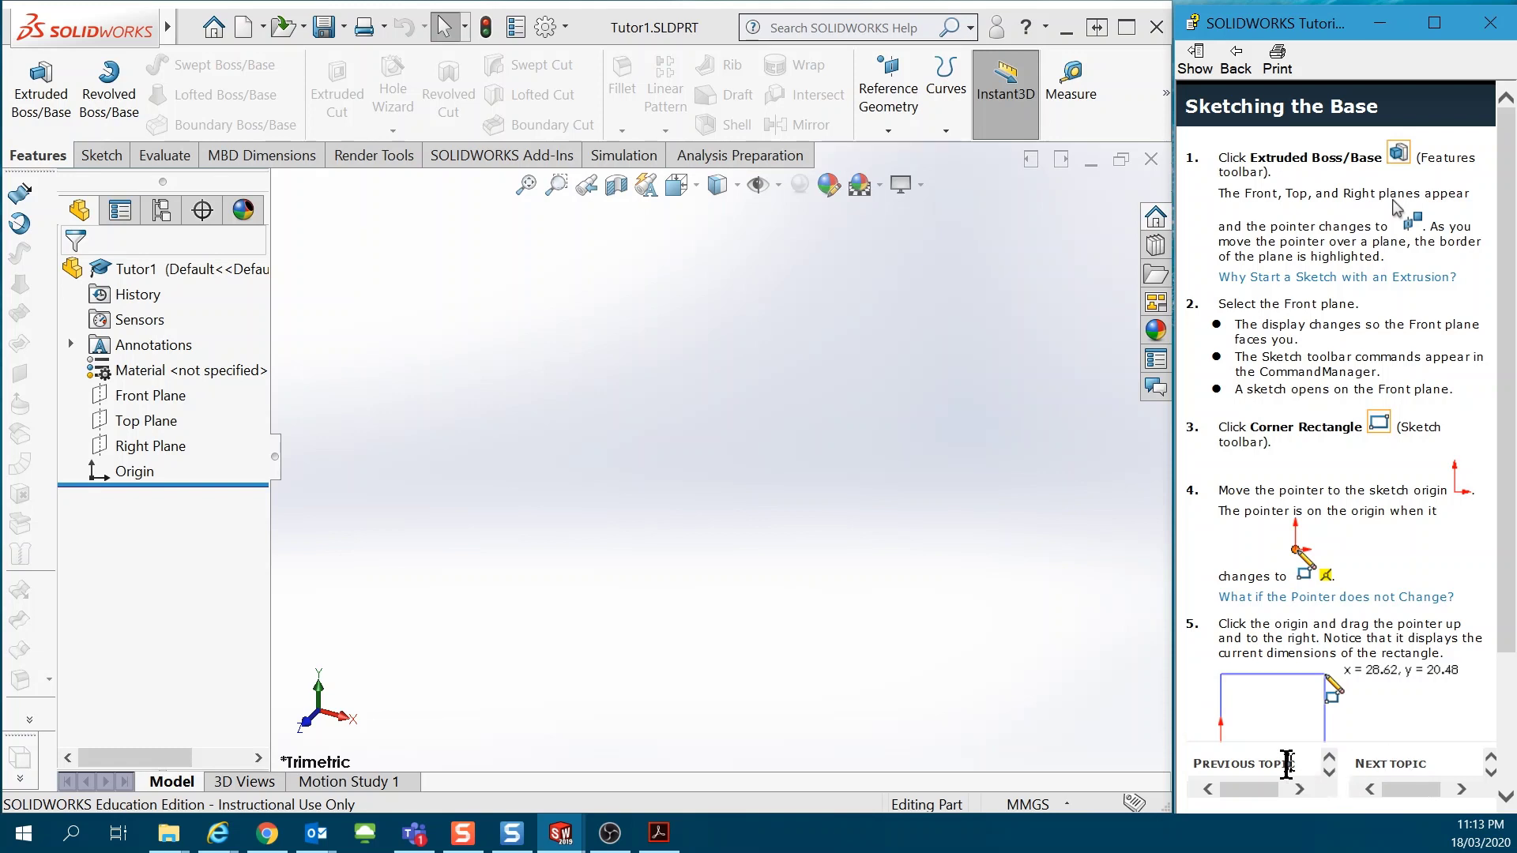
click(1329, 774)
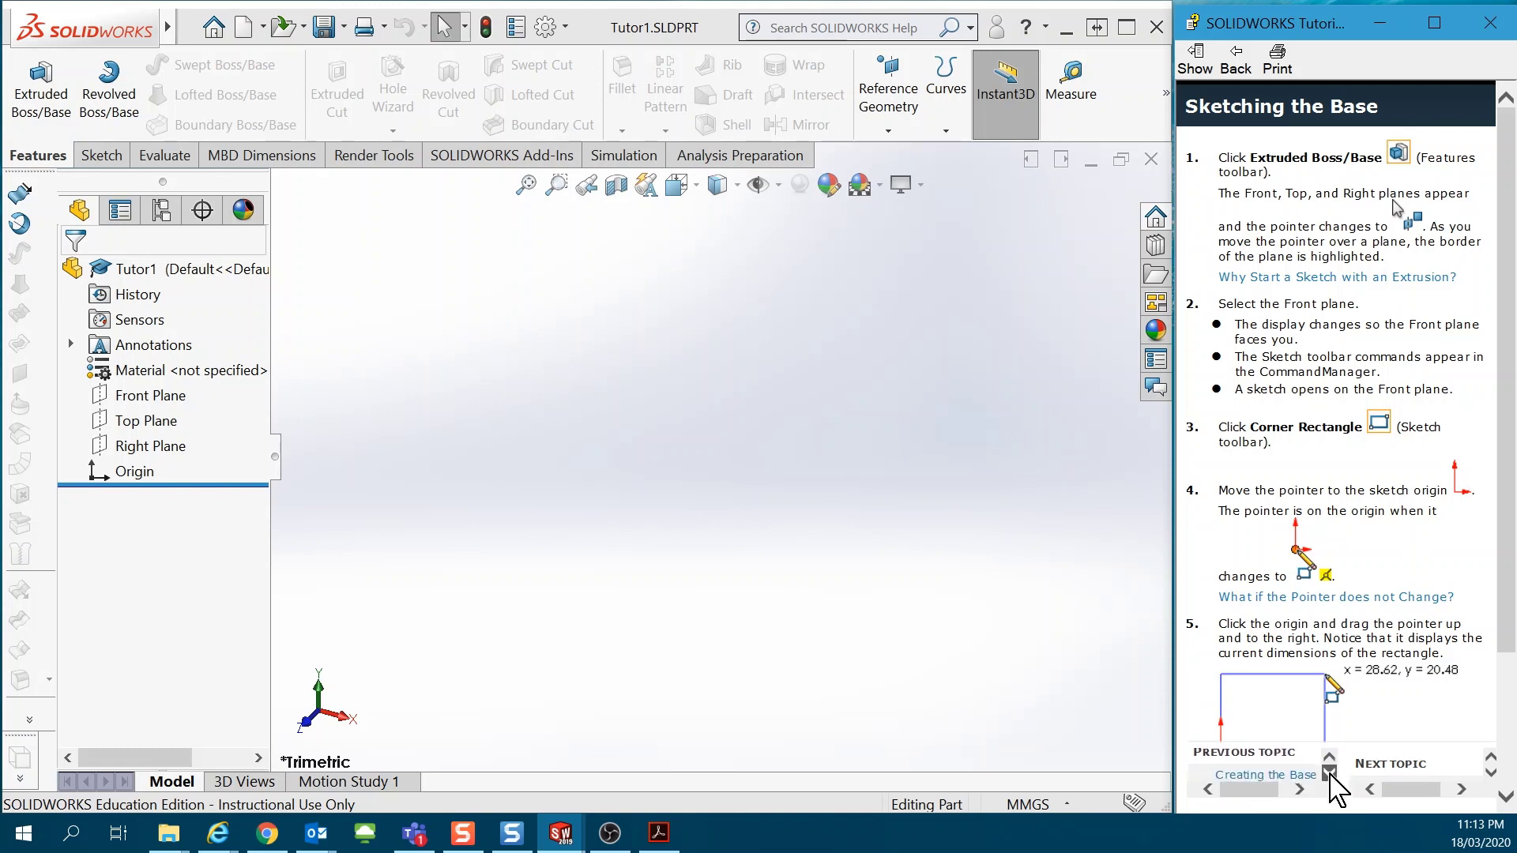
click(1300, 778)
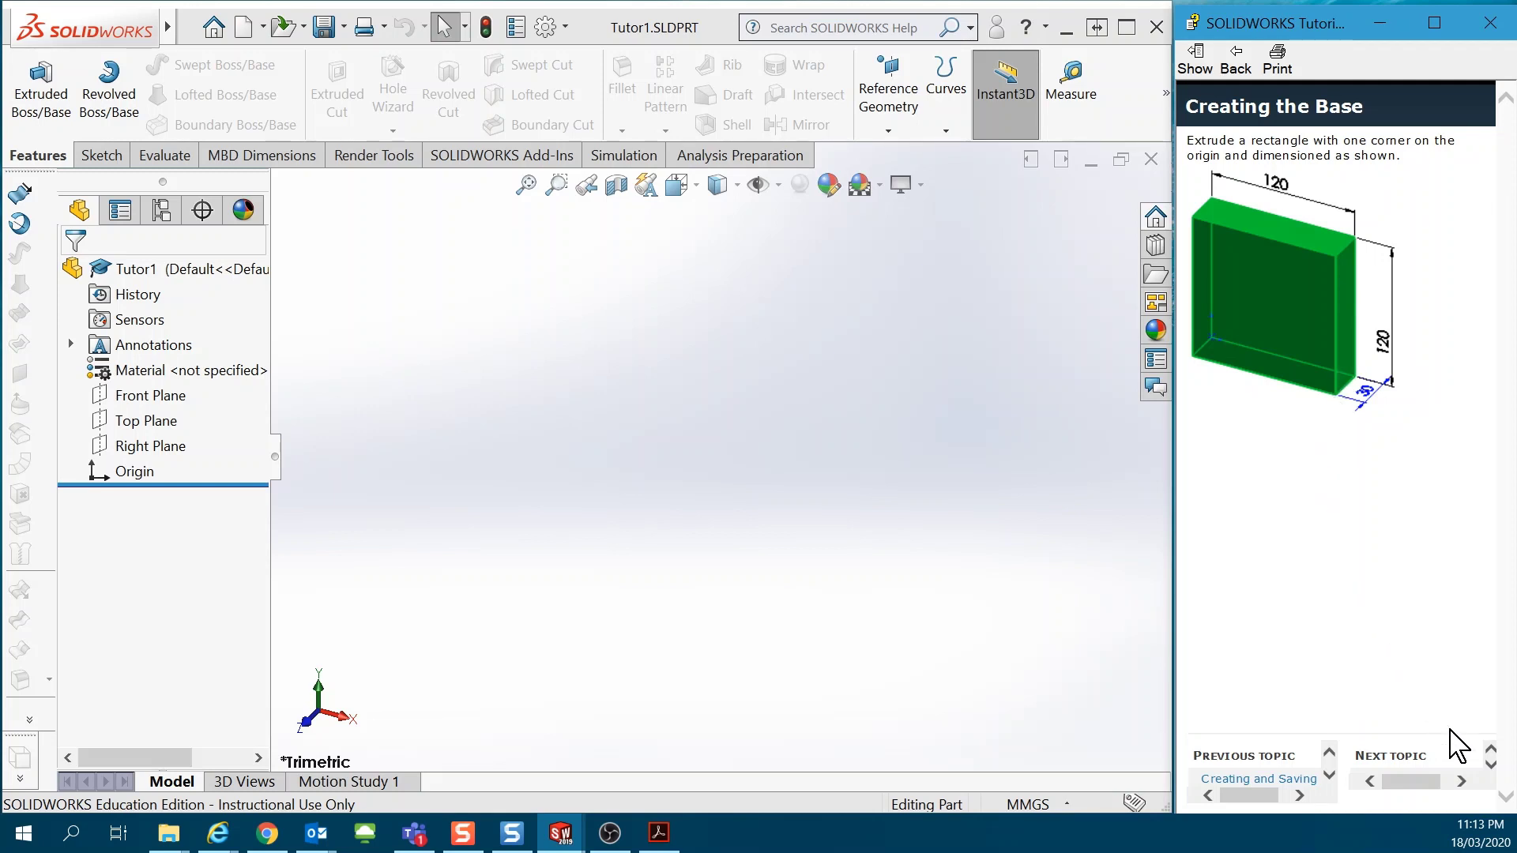
click(1491, 764)
click(1490, 764)
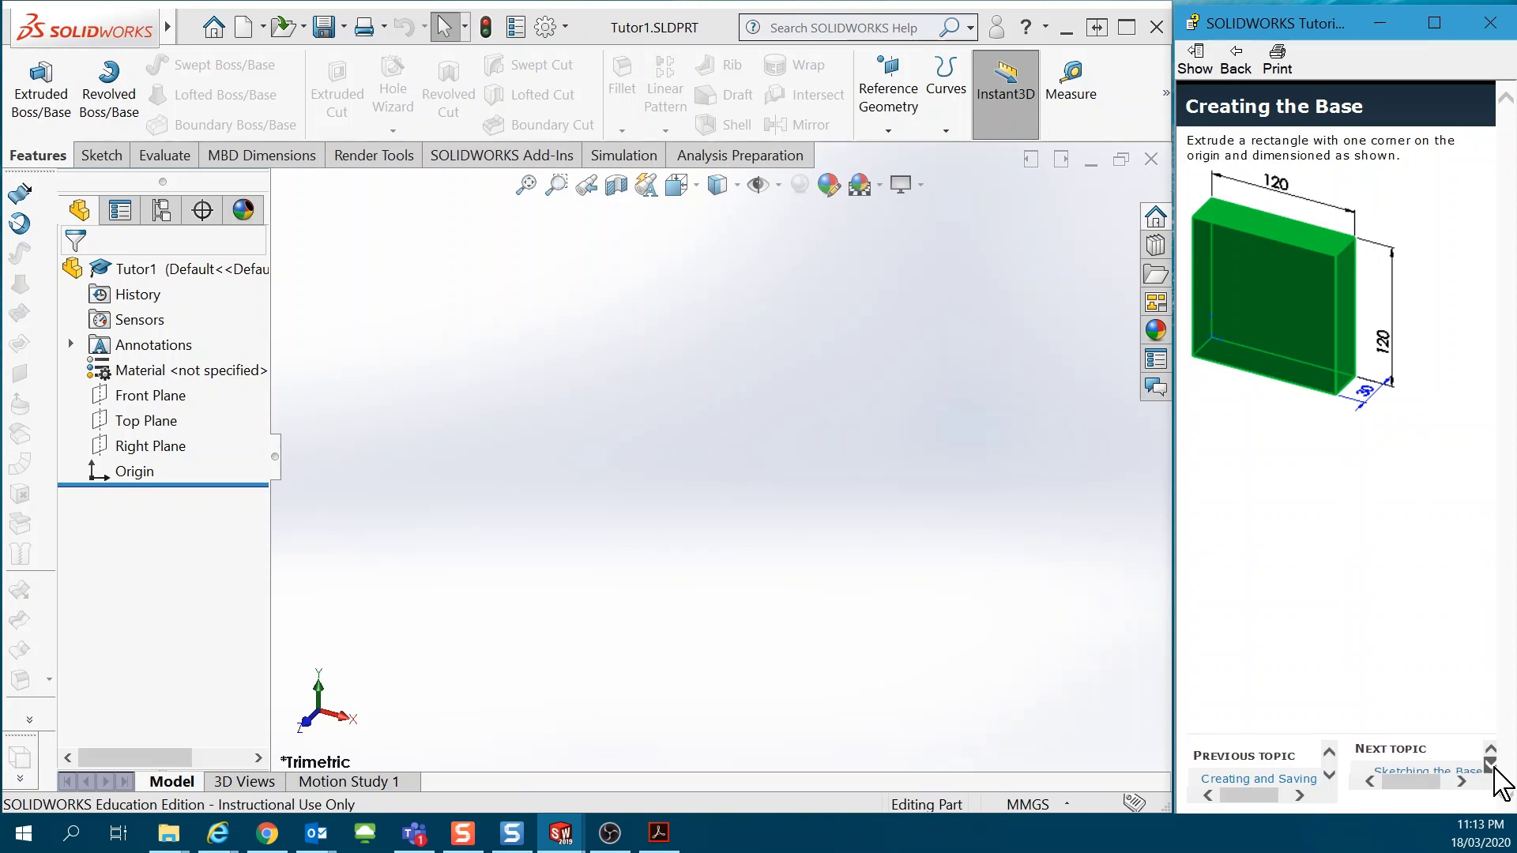
click(1414, 763)
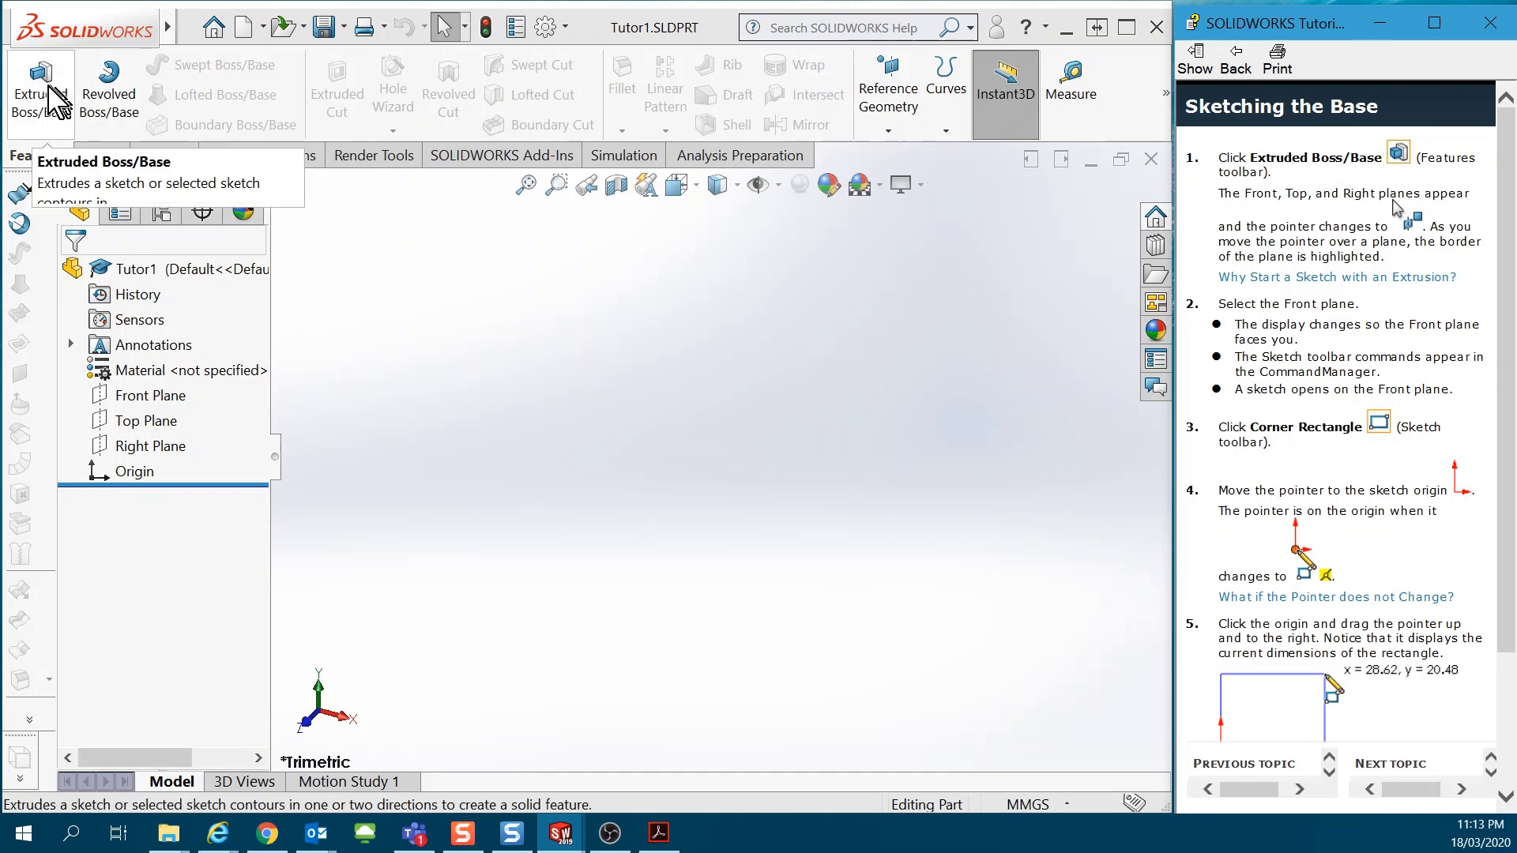
click(1396, 156)
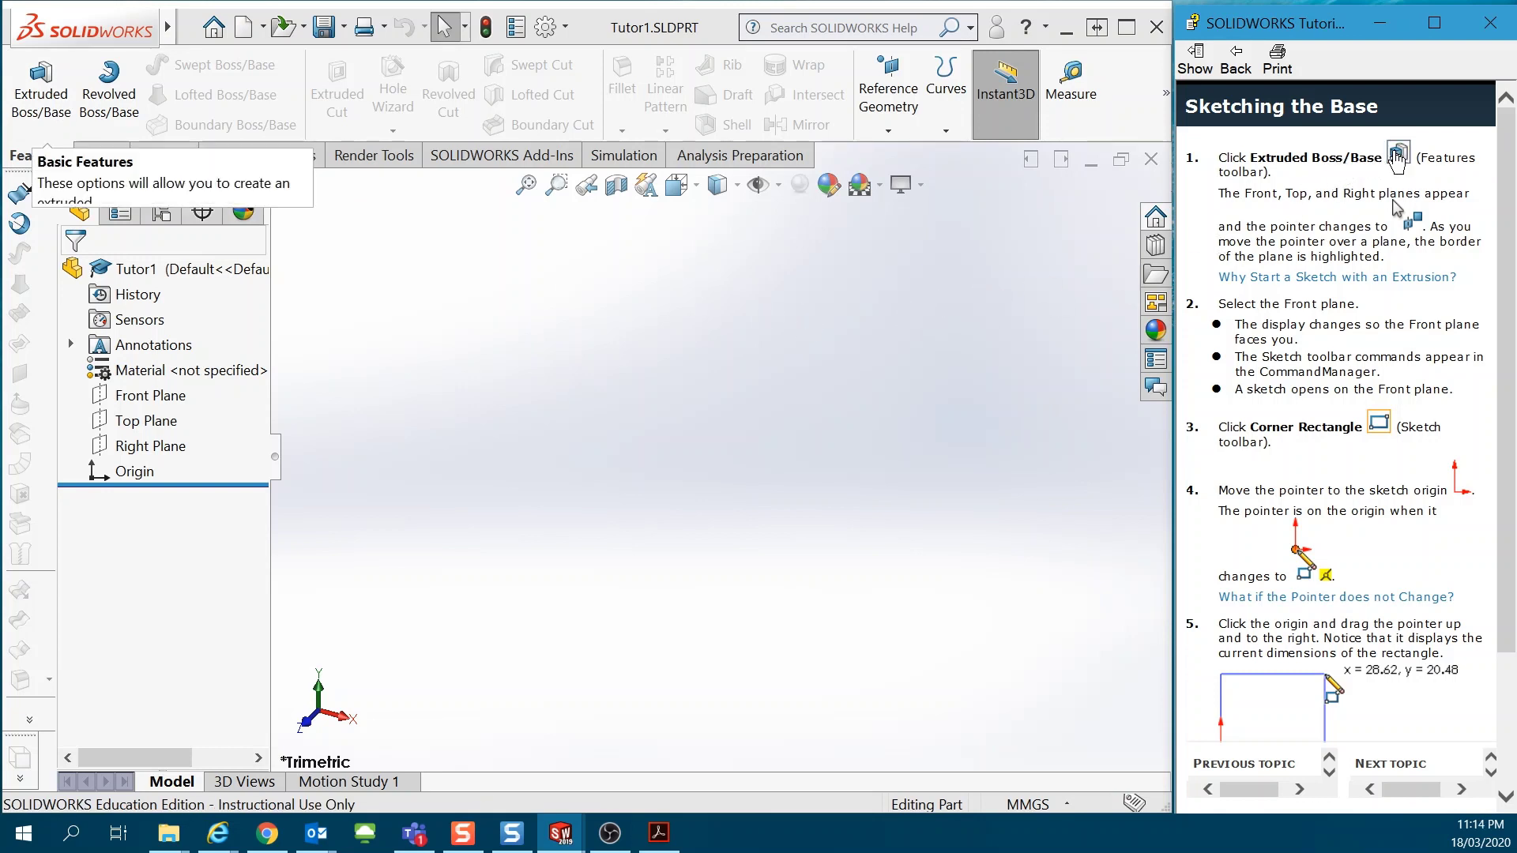
- Start Extruded Boss/Base and pick the Front Plane for Sketch1
click(44, 110)
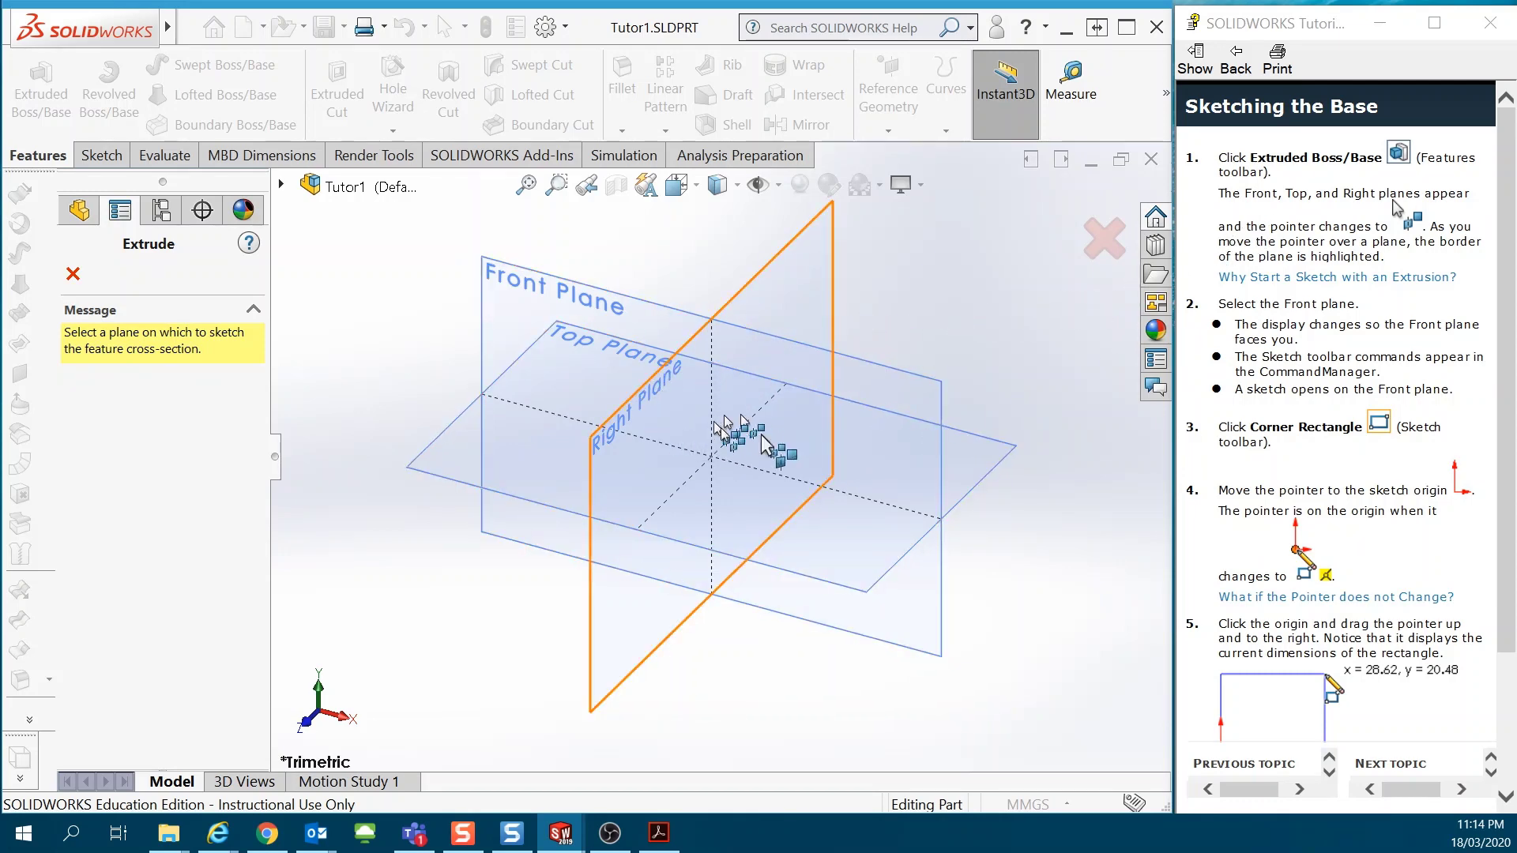
click(1325, 278)
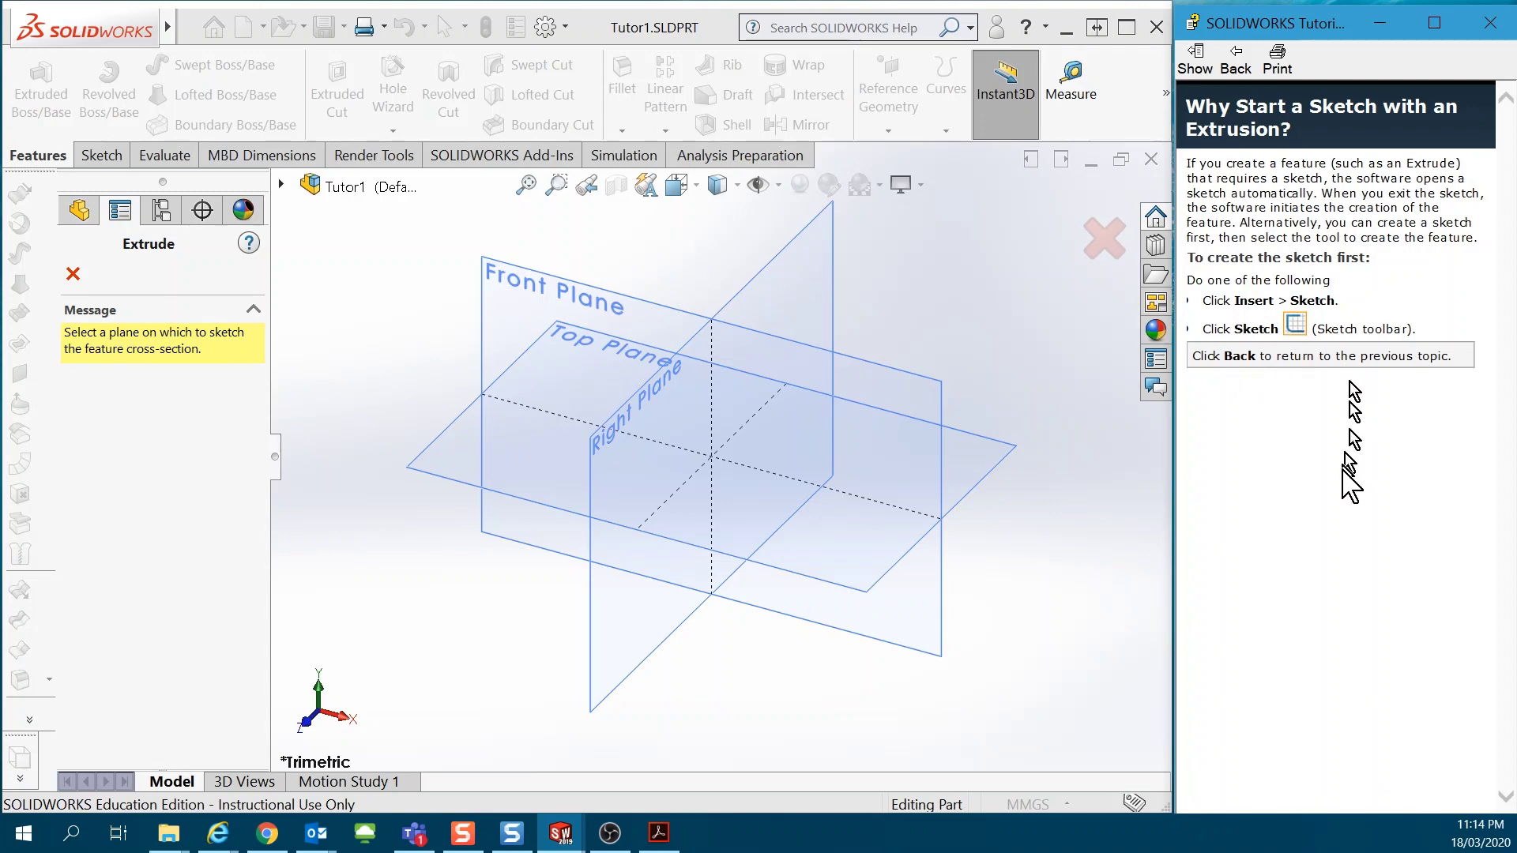
click(1237, 61)
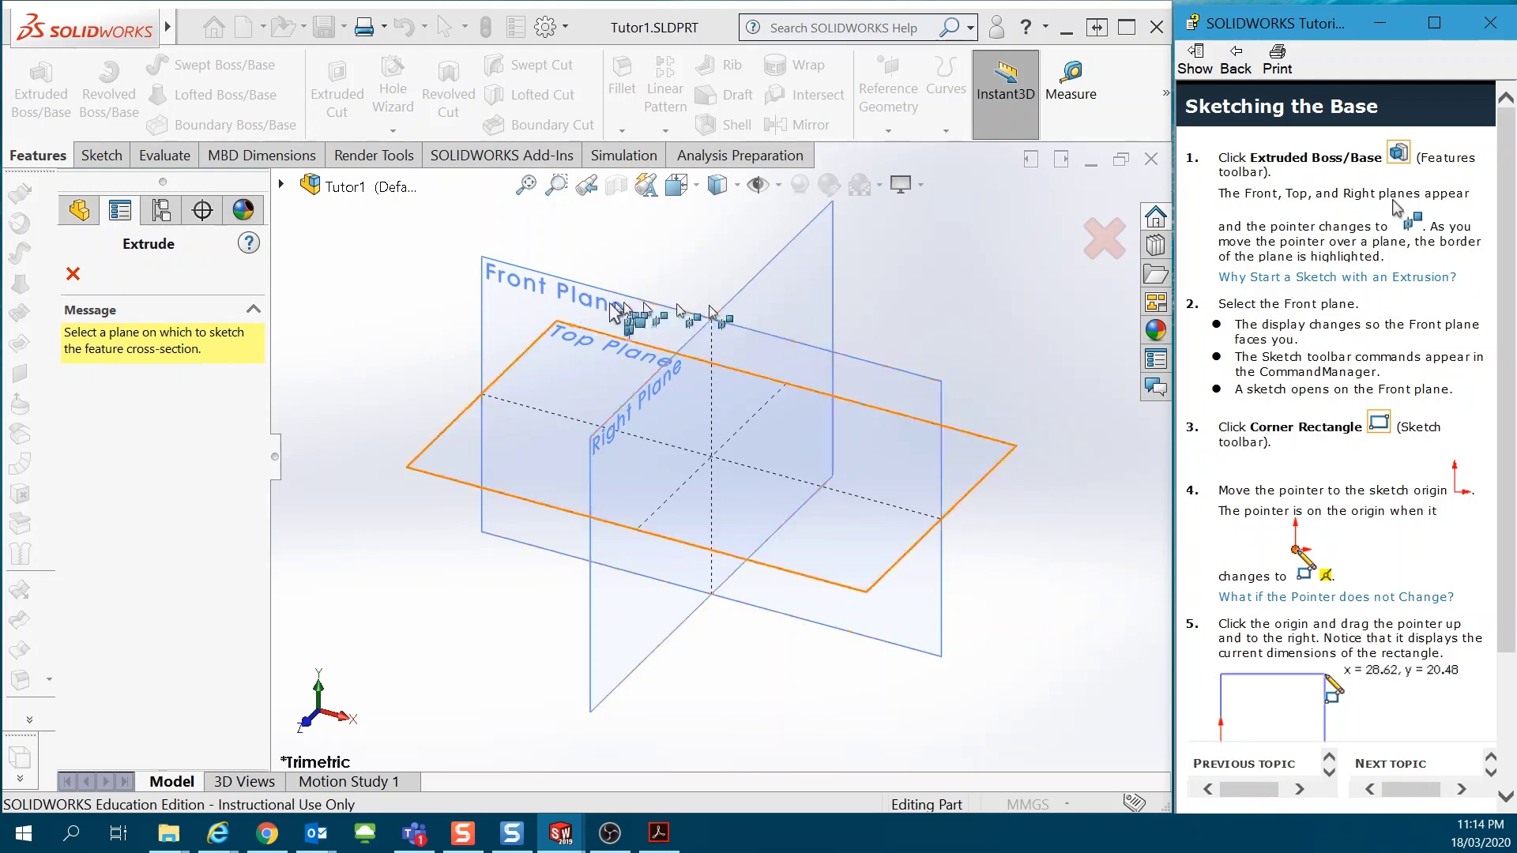
click(528, 289)
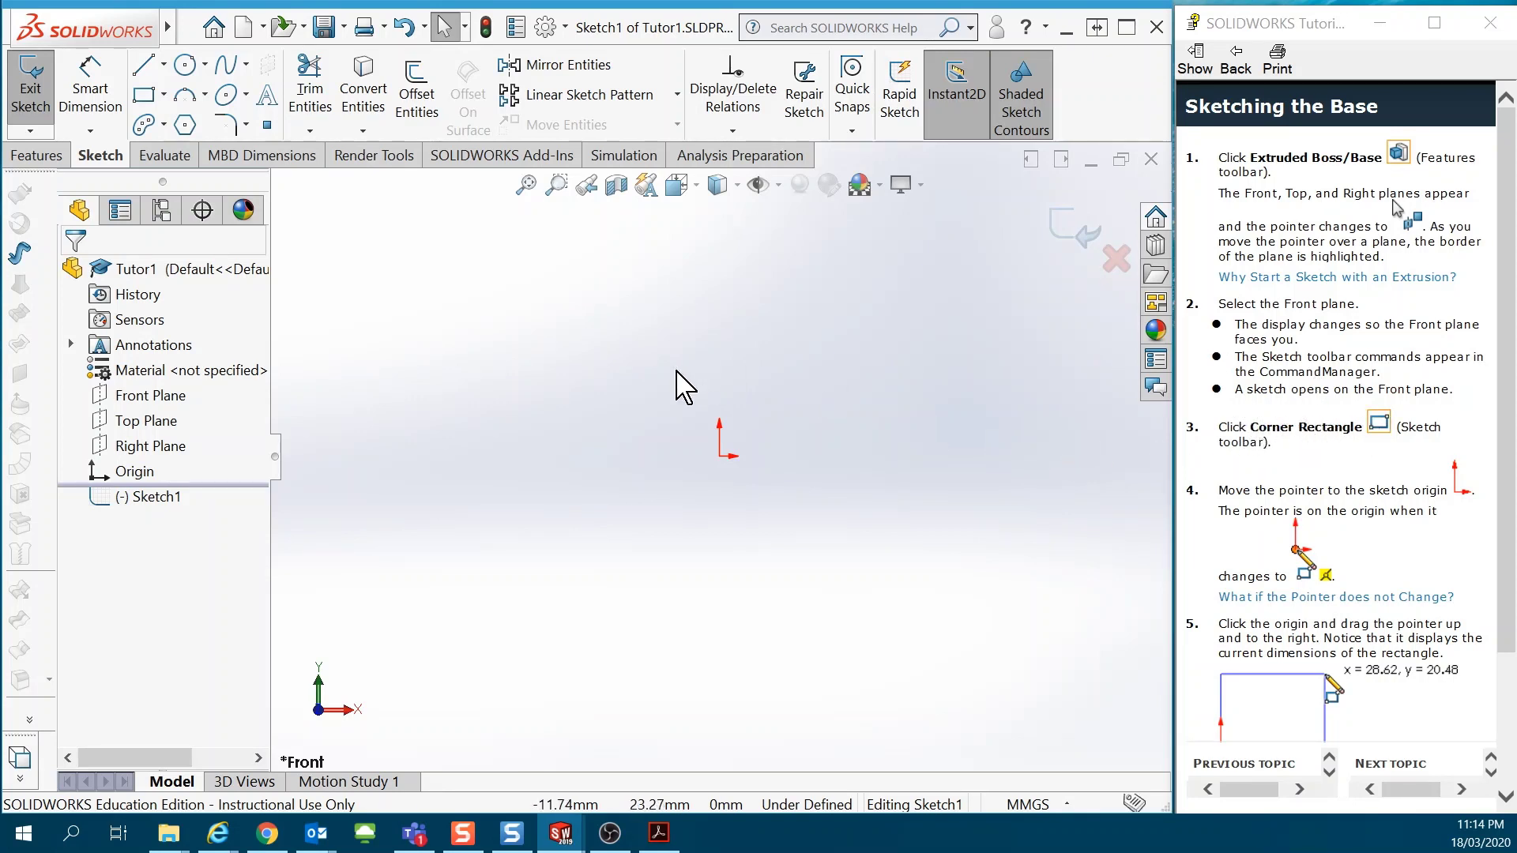
- Choose Corner Rectangle from the Sketch toolbar's rectangle flyout
click(1376, 434)
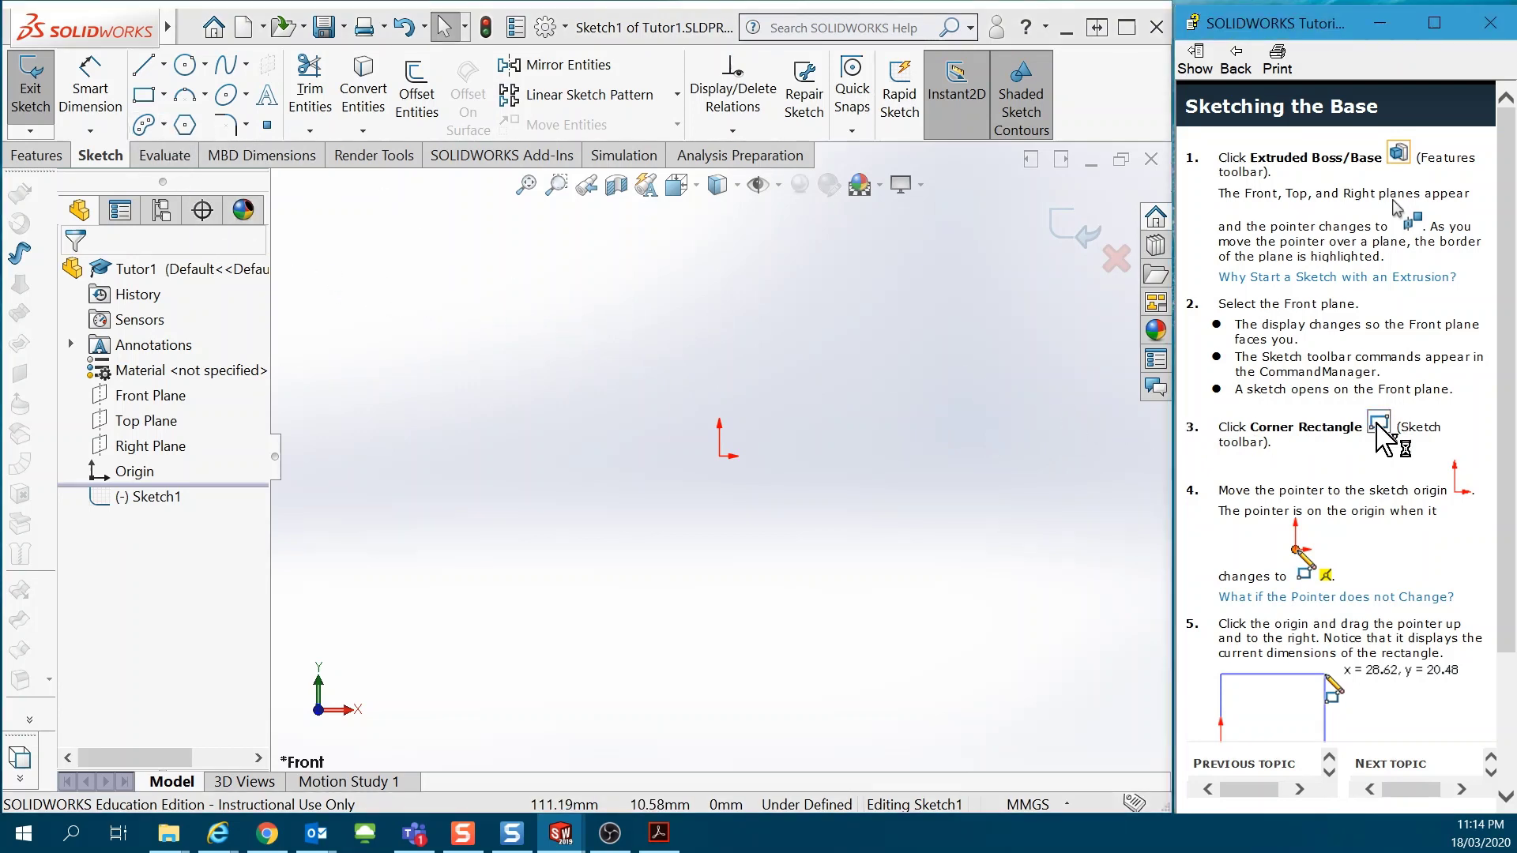
click(166, 99)
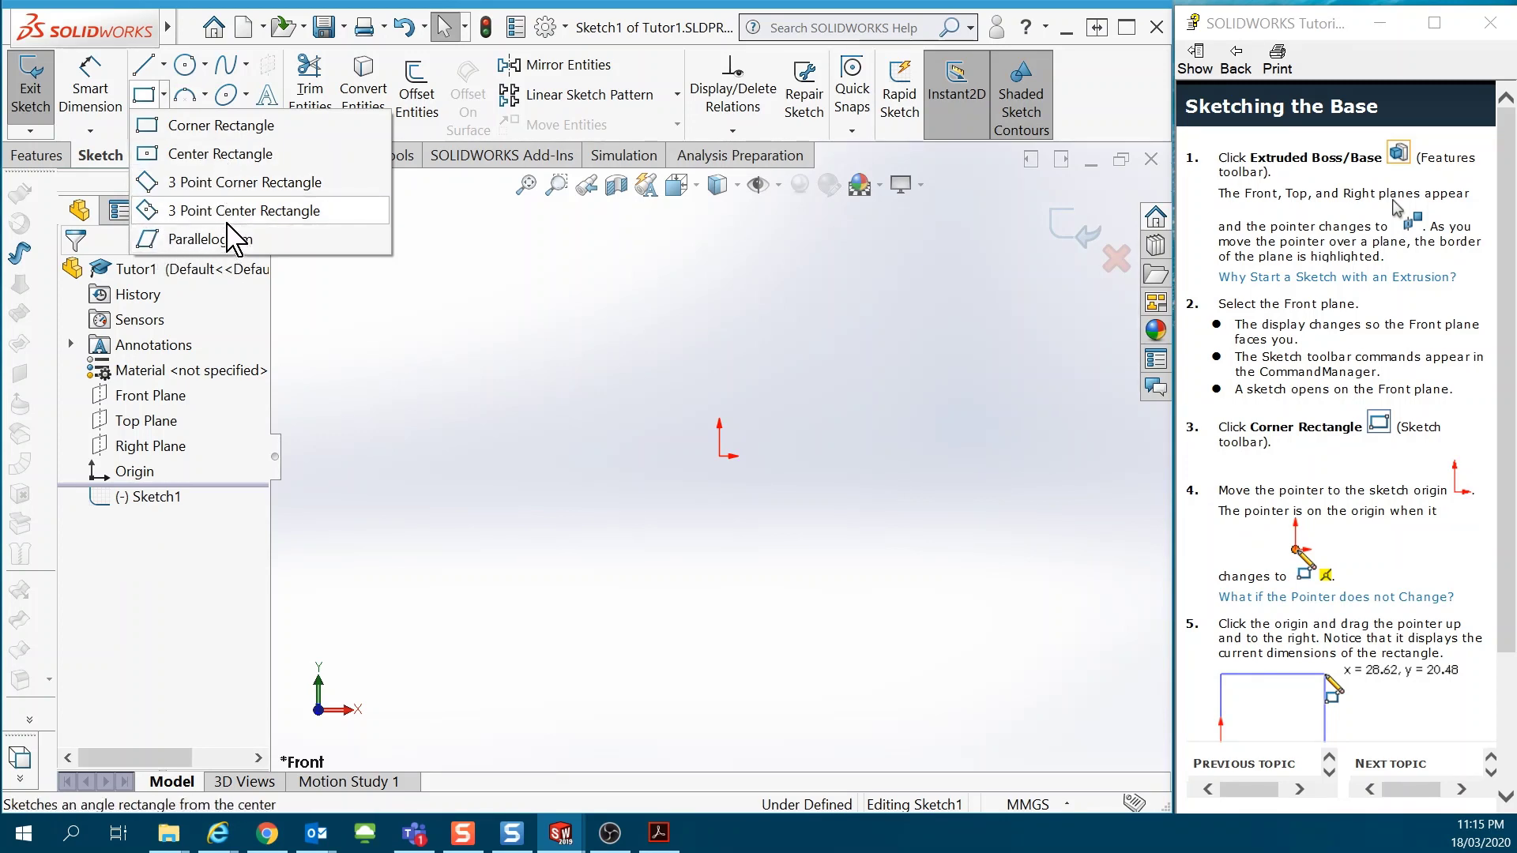
click(154, 131)
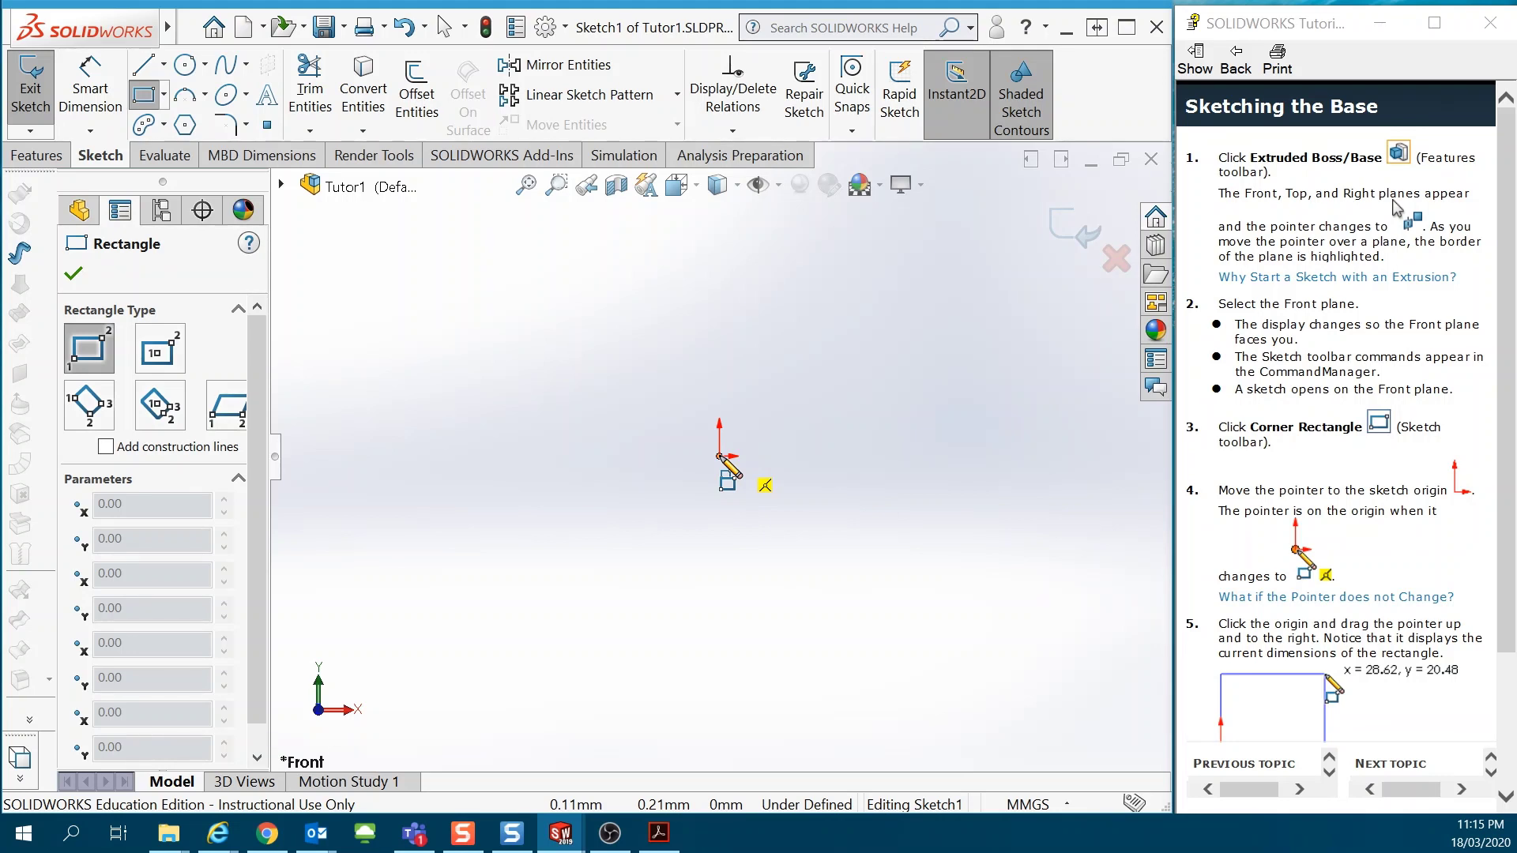
- Draw a corner rectangle from the origin up and to the right, about 58 by 38
mouse_move(719, 456)
mouse_down()
mouse_move(825, 391)
mouse_move(908, 301)
mouse_up()
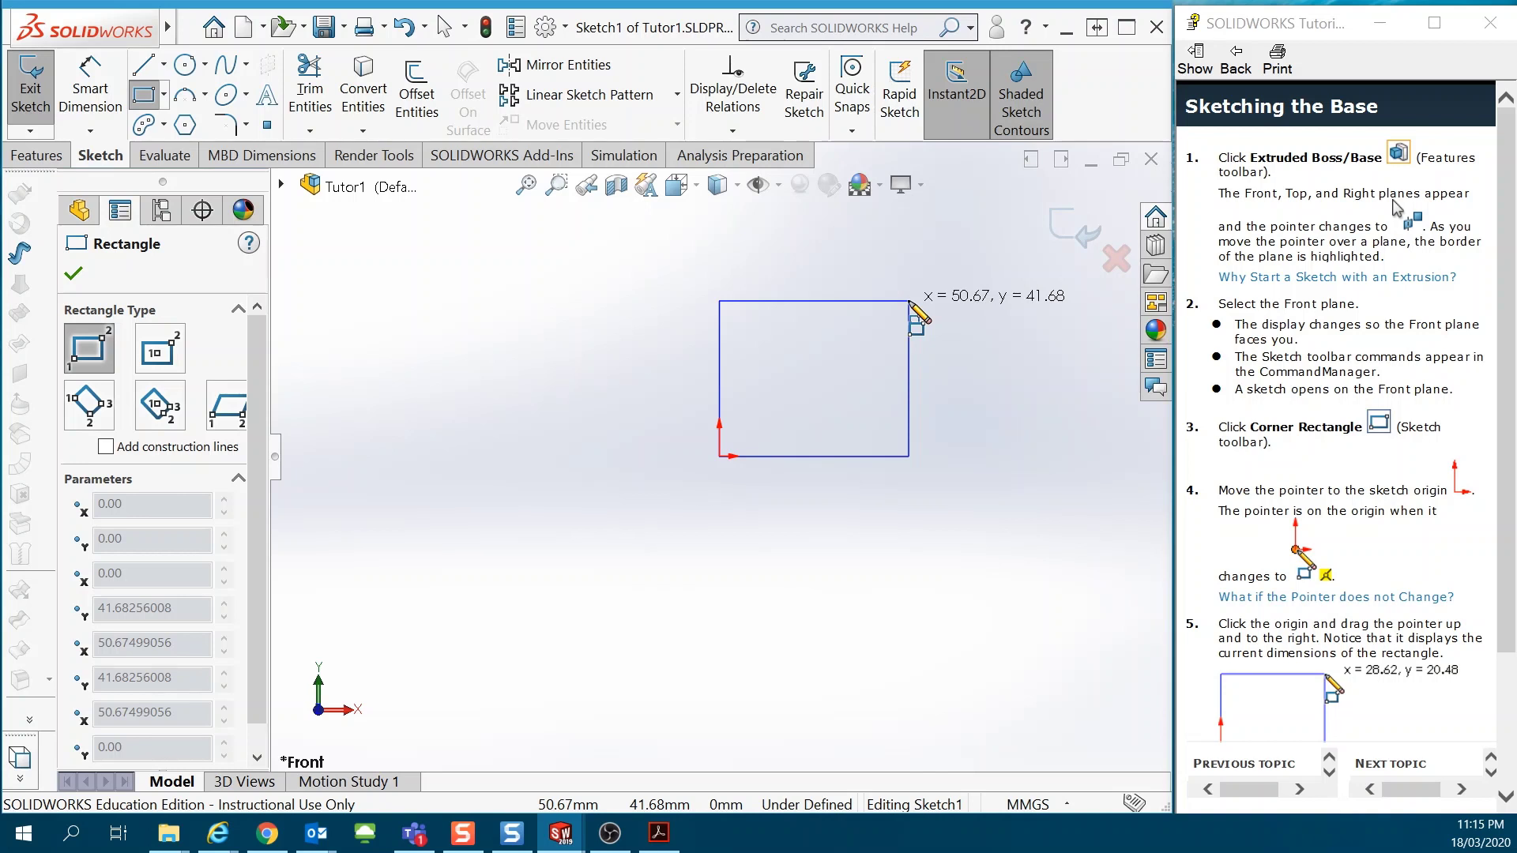
drag(909, 301, 888, 350)
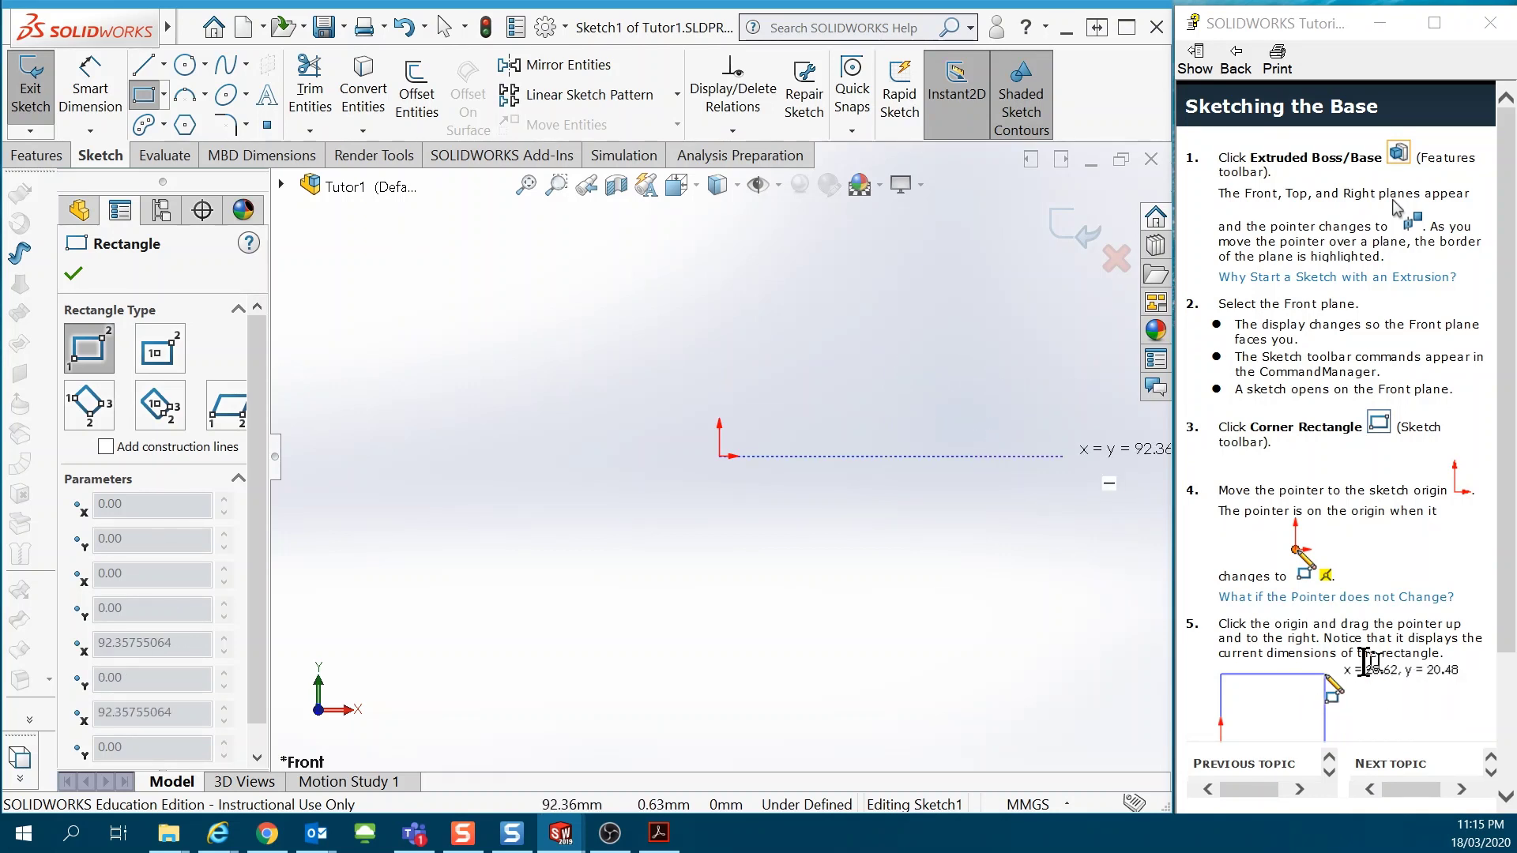
mouse_move(1372, 670)
mouse_down()
mouse_move(1256, 659)
mouse_move(954, 424)
mouse_move(951, 329)
mouse_move(920, 306)
mouse_up()
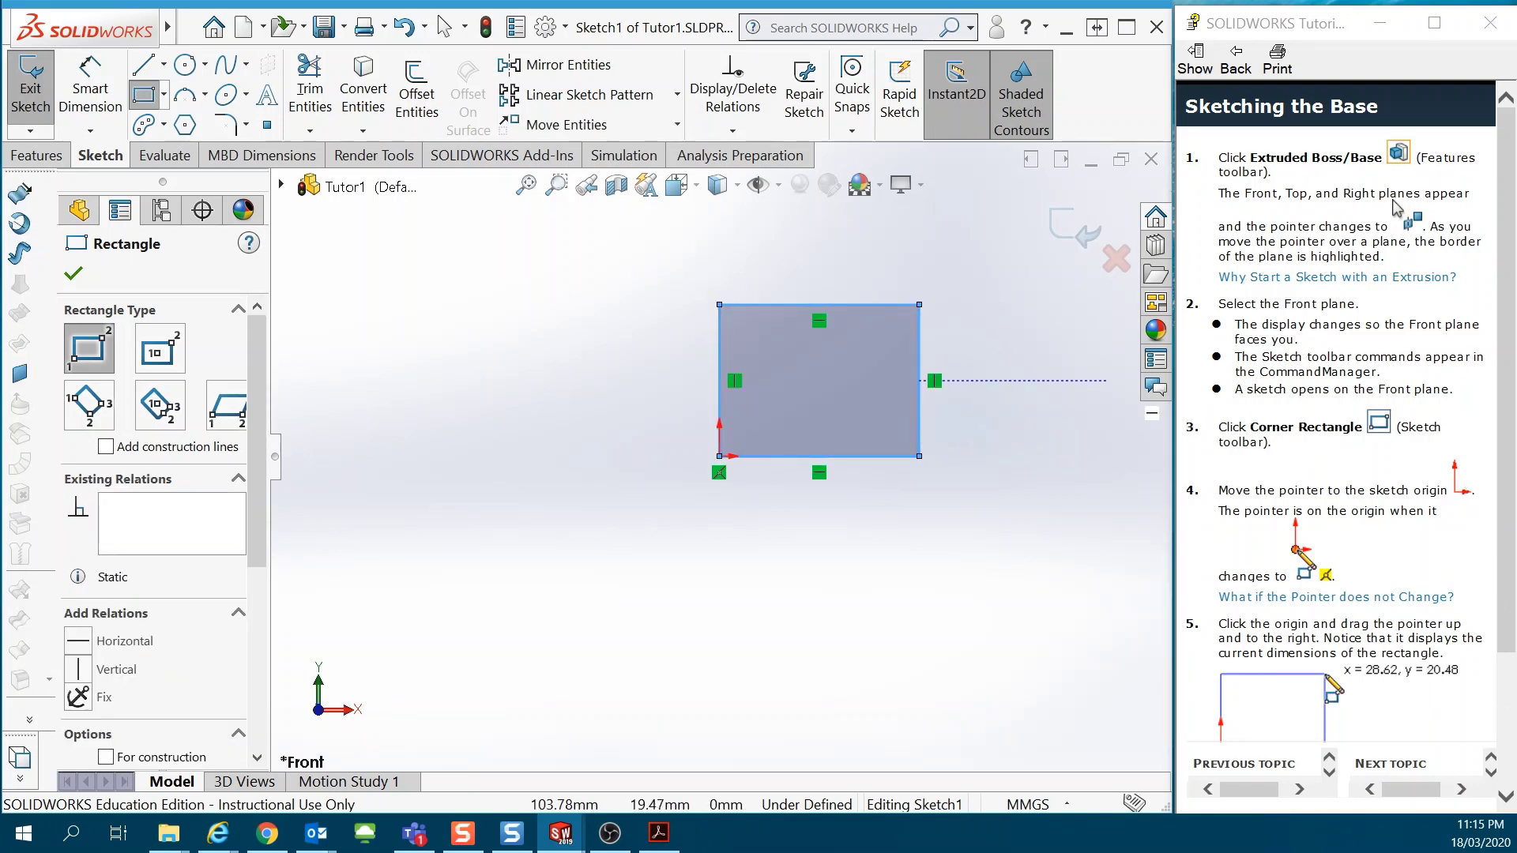
- Advance the tutorial to the Dimensioning the Base topic
scroll(1507, 648, down, 4)
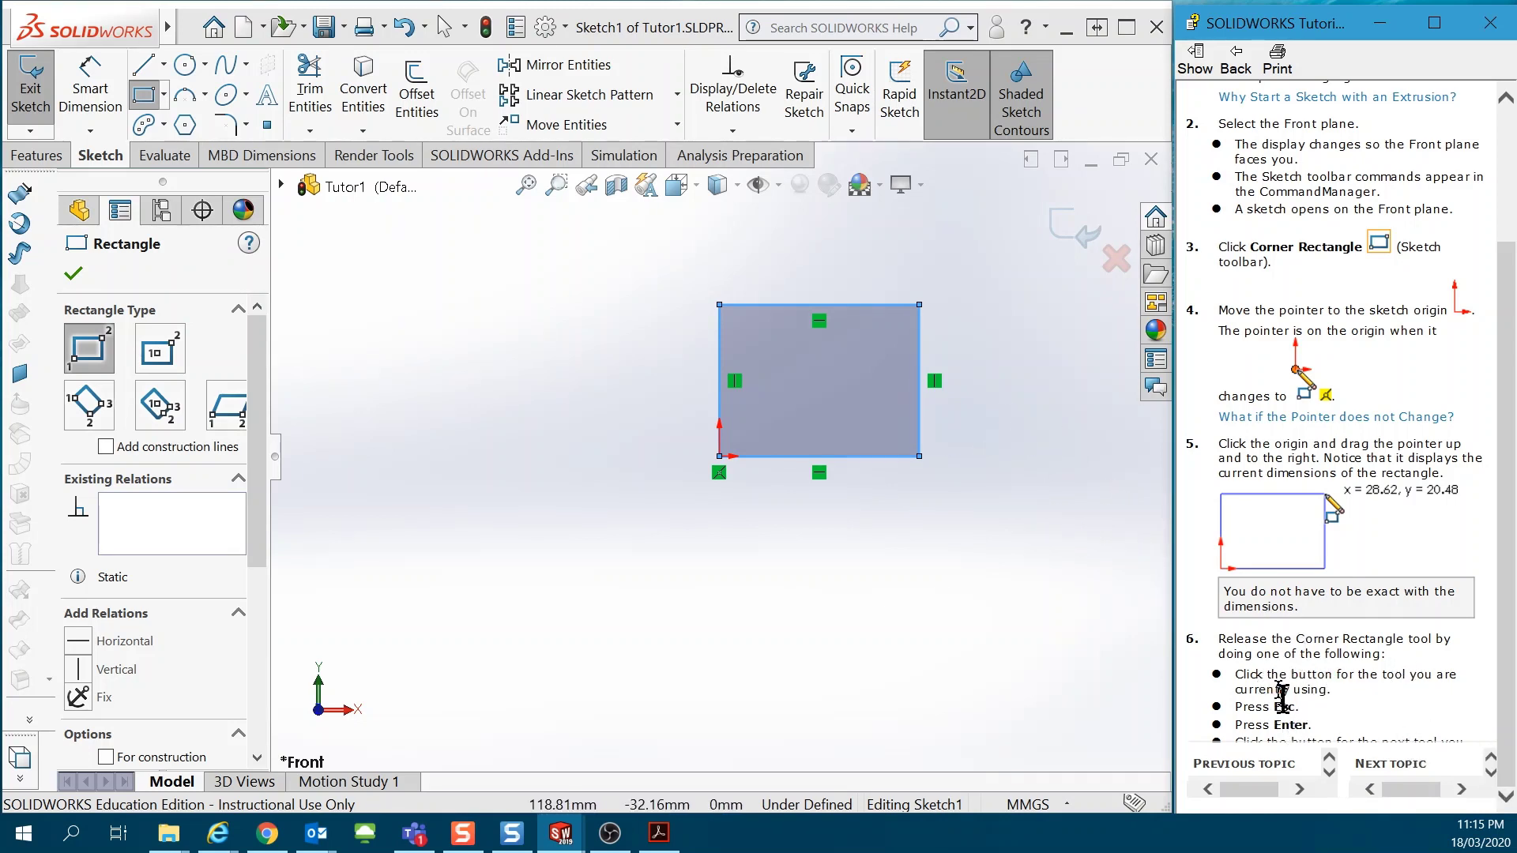
click(1492, 774)
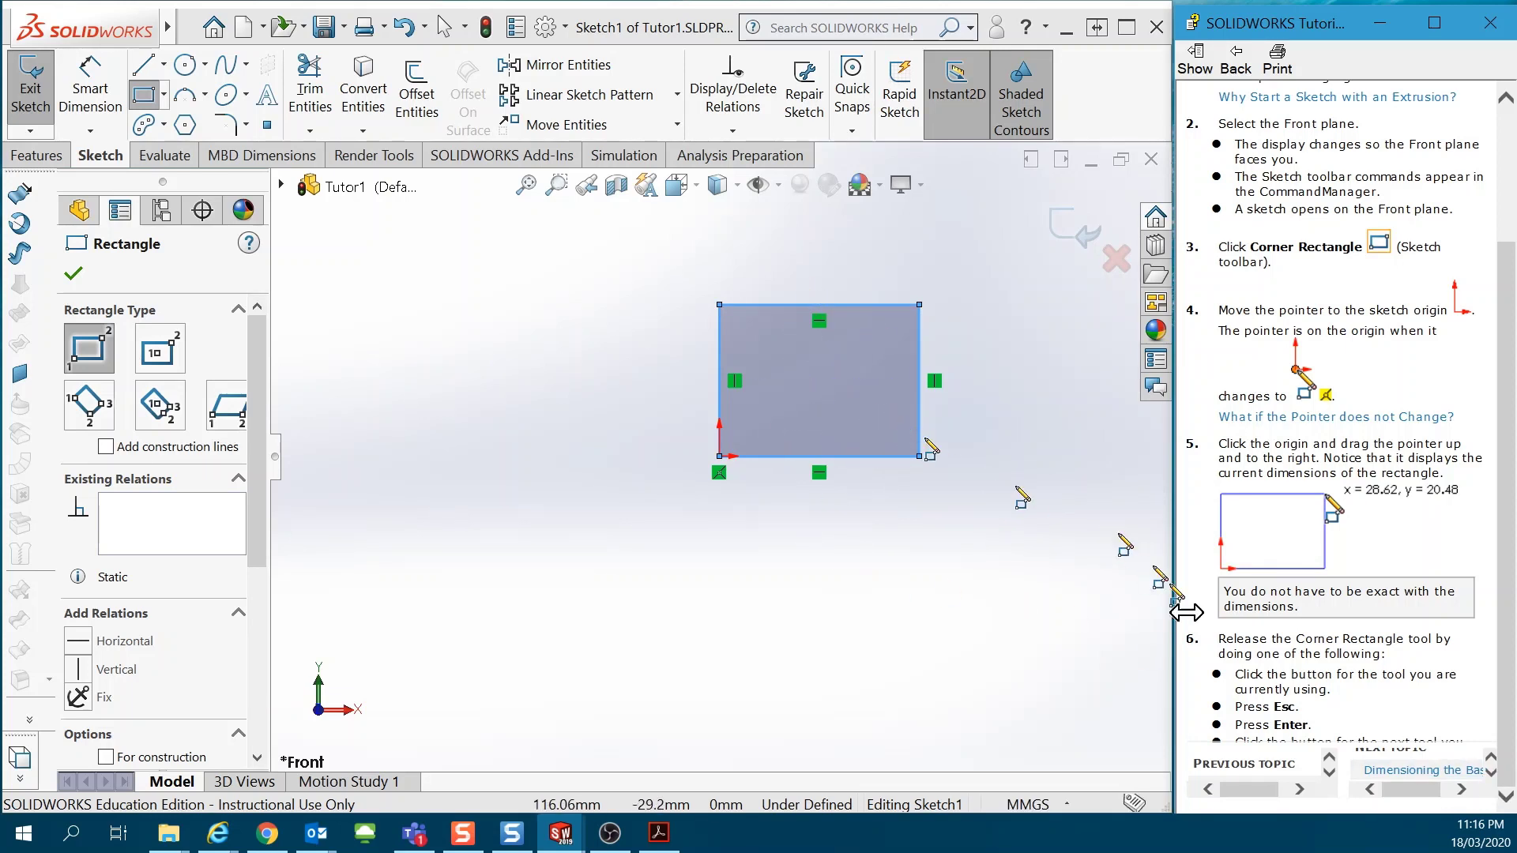
click(1435, 780)
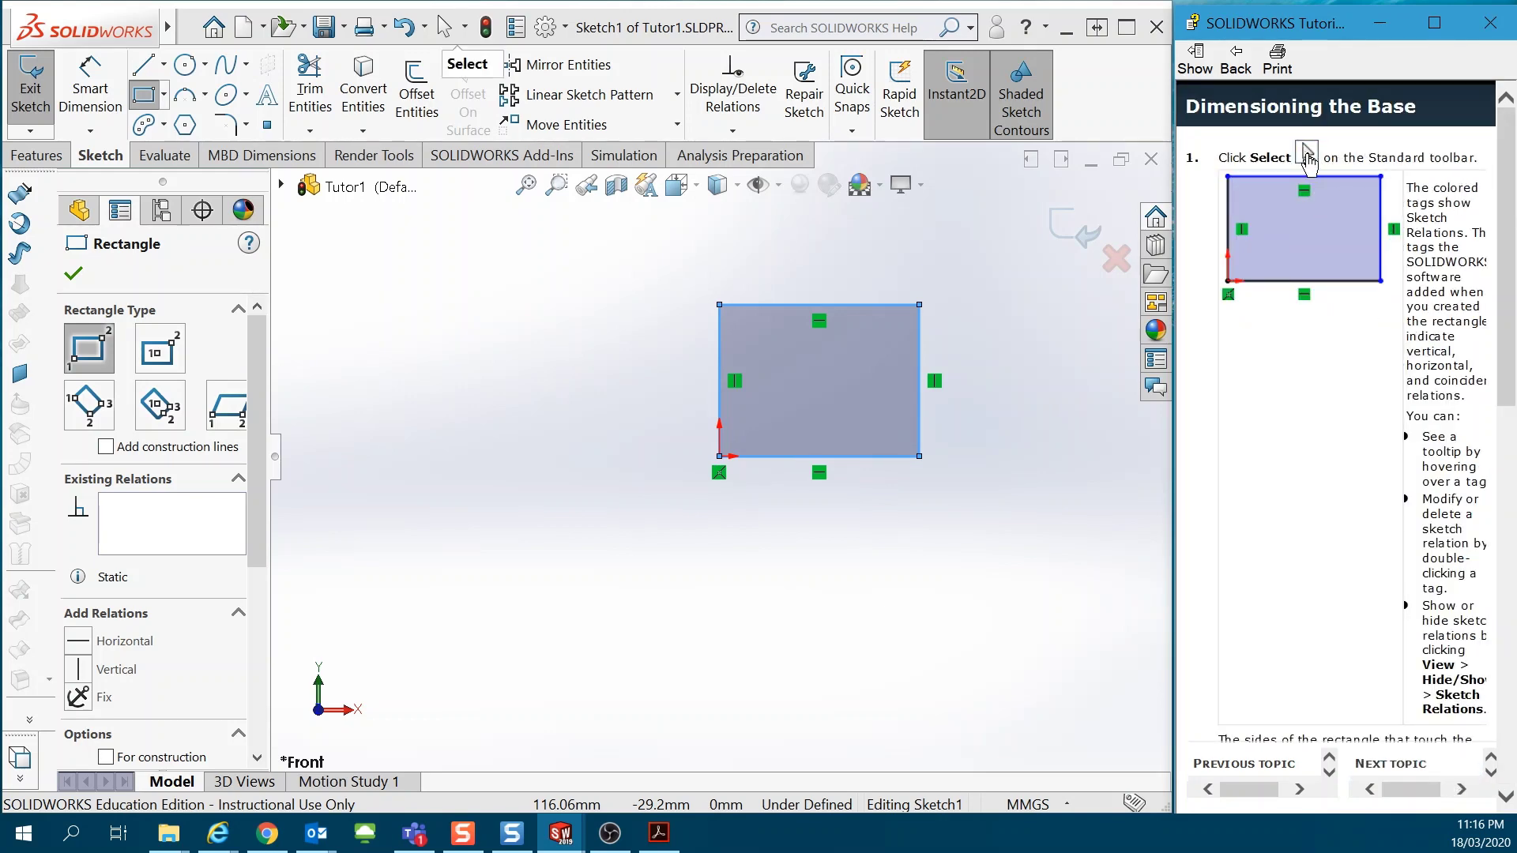
- Release the Corner Rectangle tool with Select, keeping the rectangle in Sketch1
click(443, 29)
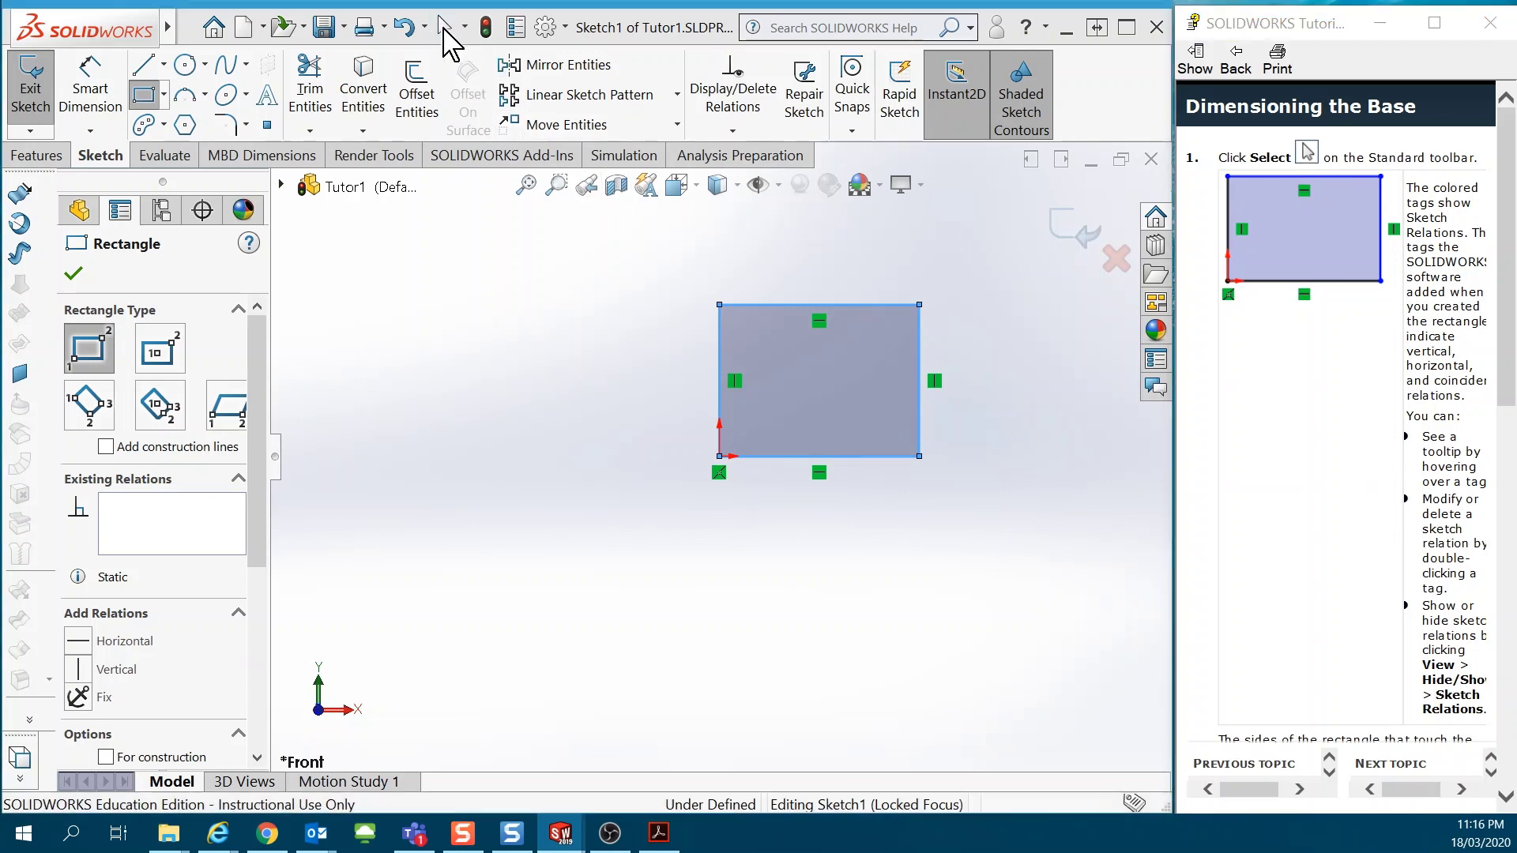
click(443, 29)
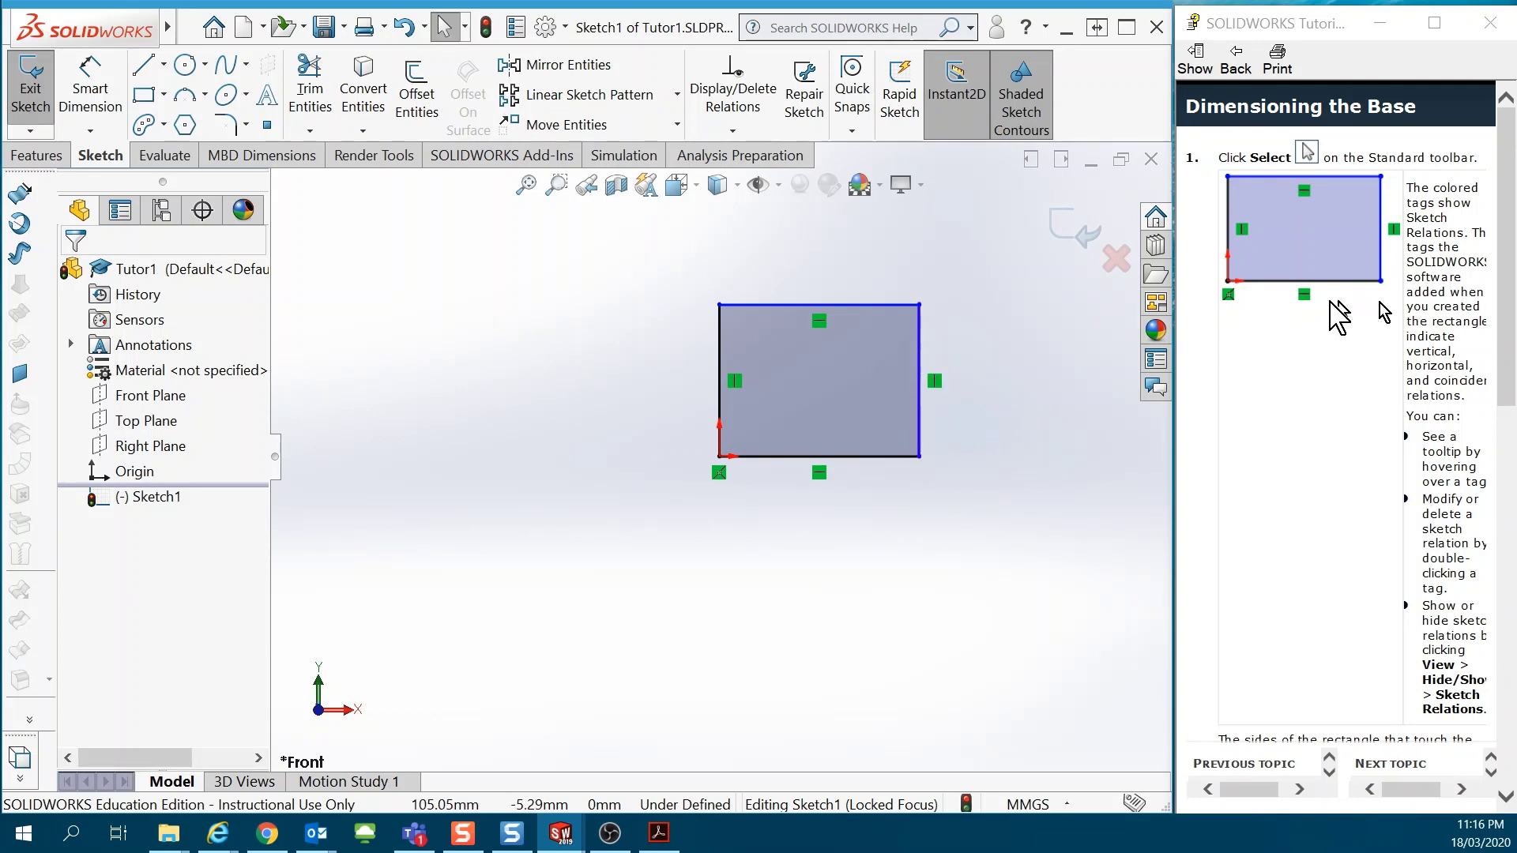
scroll(1331, 347, down, 6)
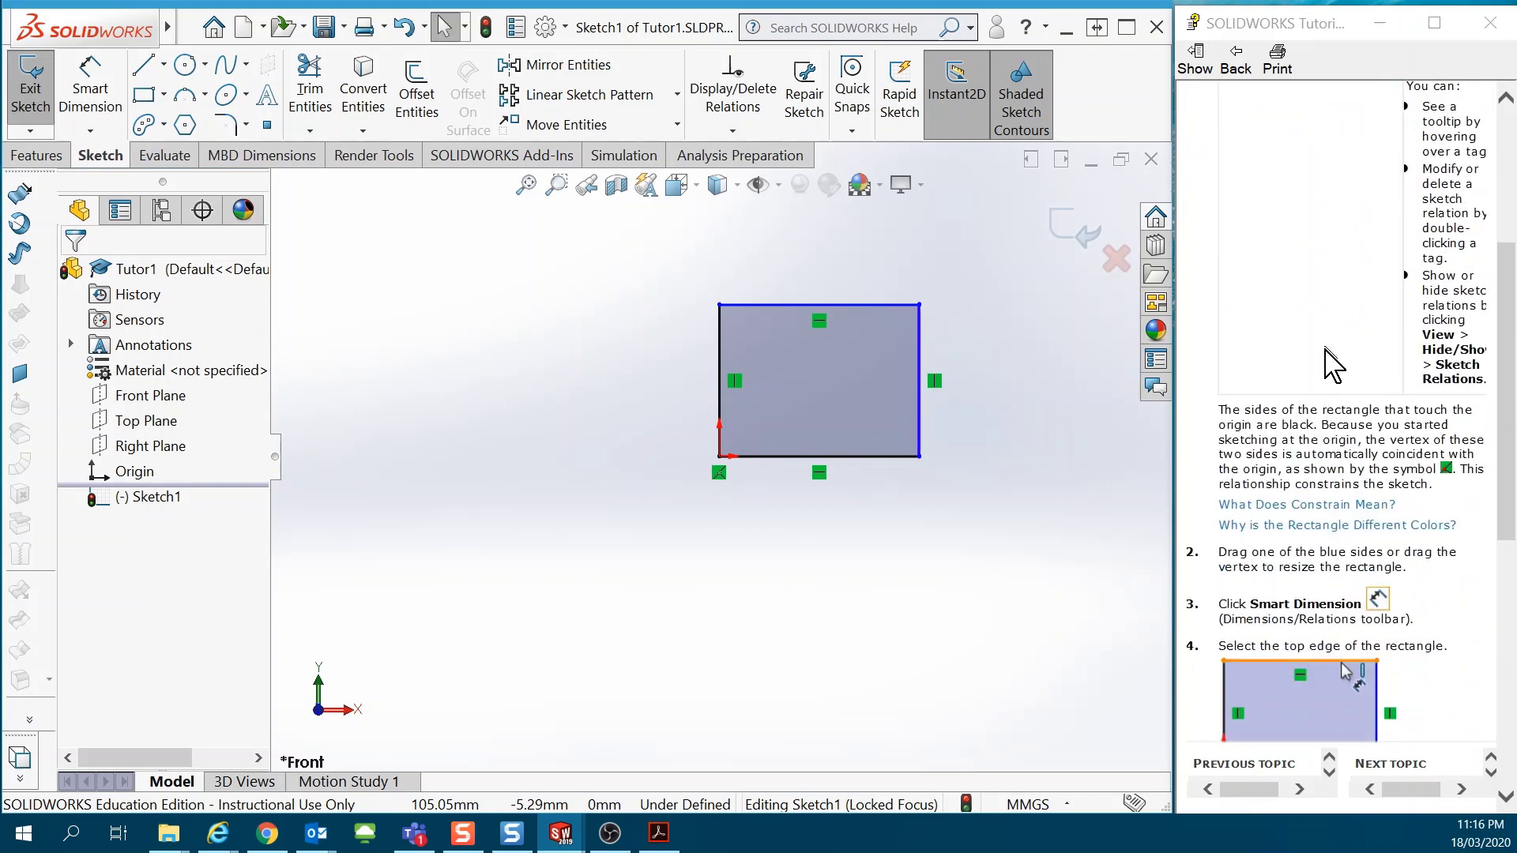
click(1304, 505)
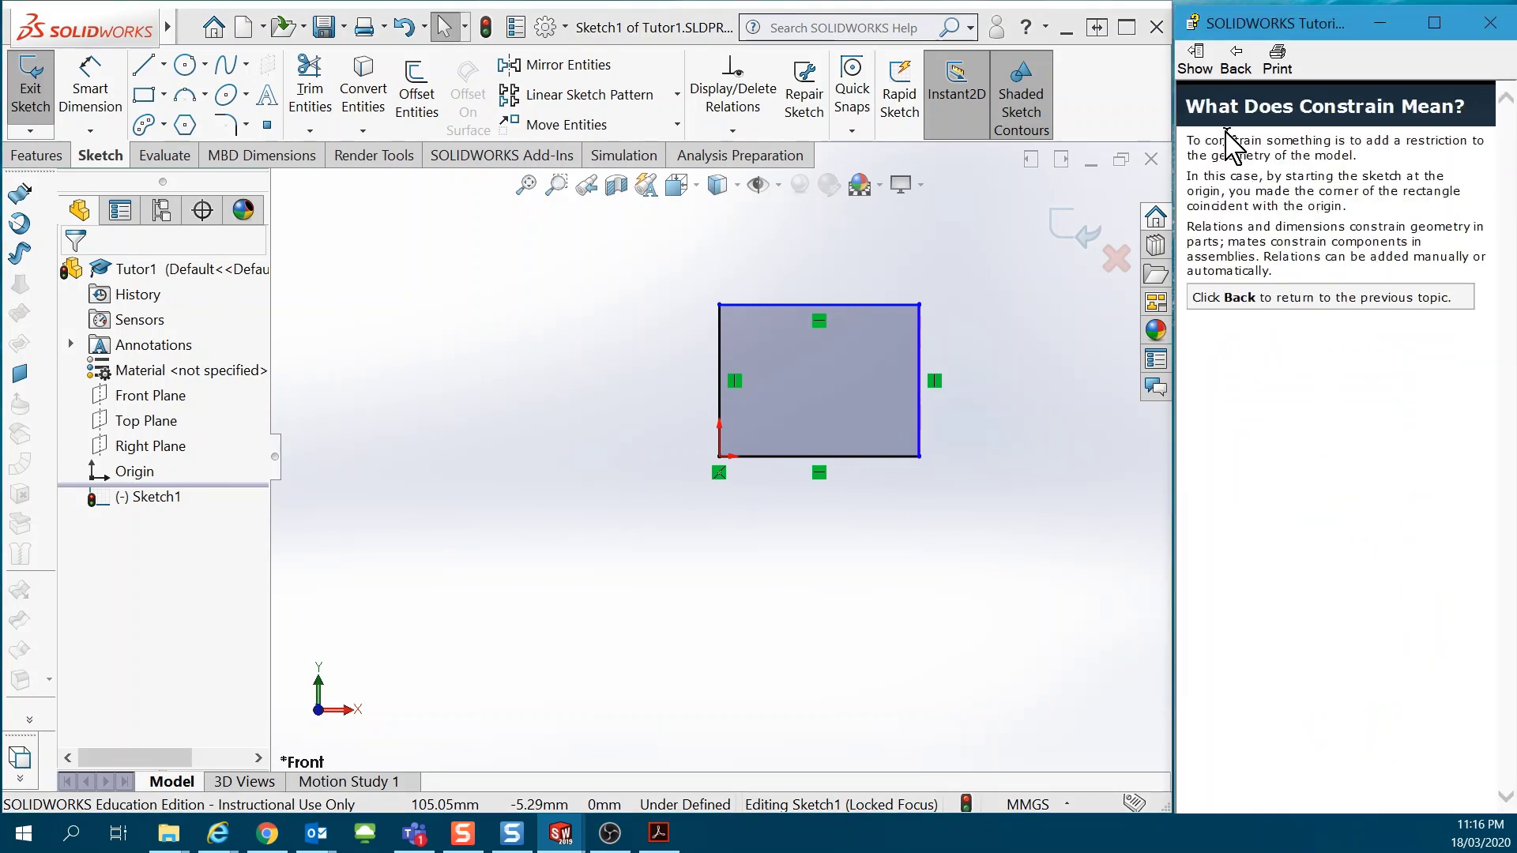
click(1237, 63)
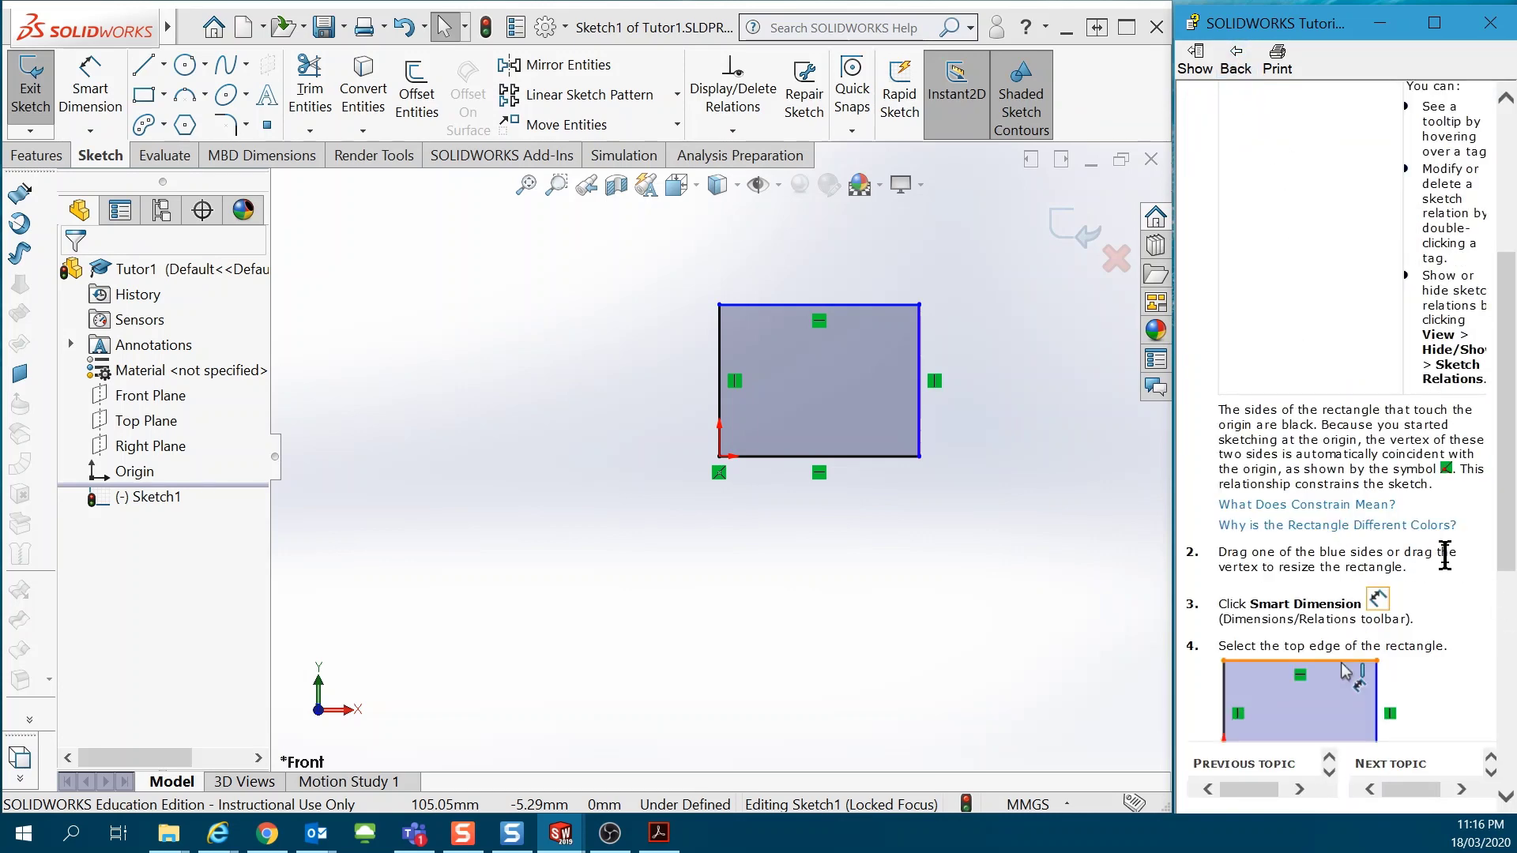
scroll(1438, 557, down, 2)
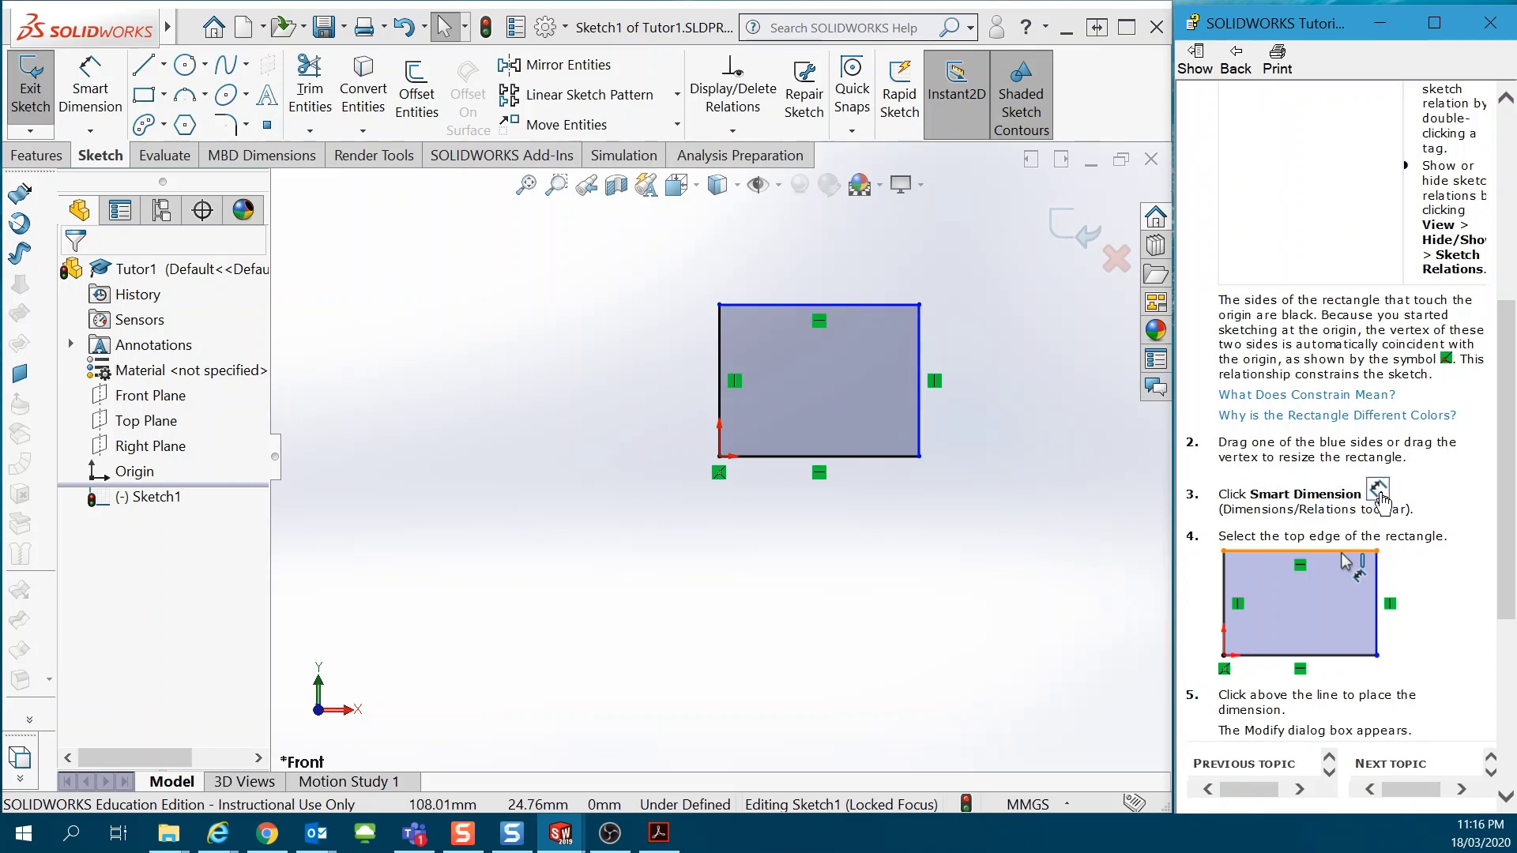
- Add a Smart Dimension above the rectangle's top edge and set it to 120 mm
click(99, 91)
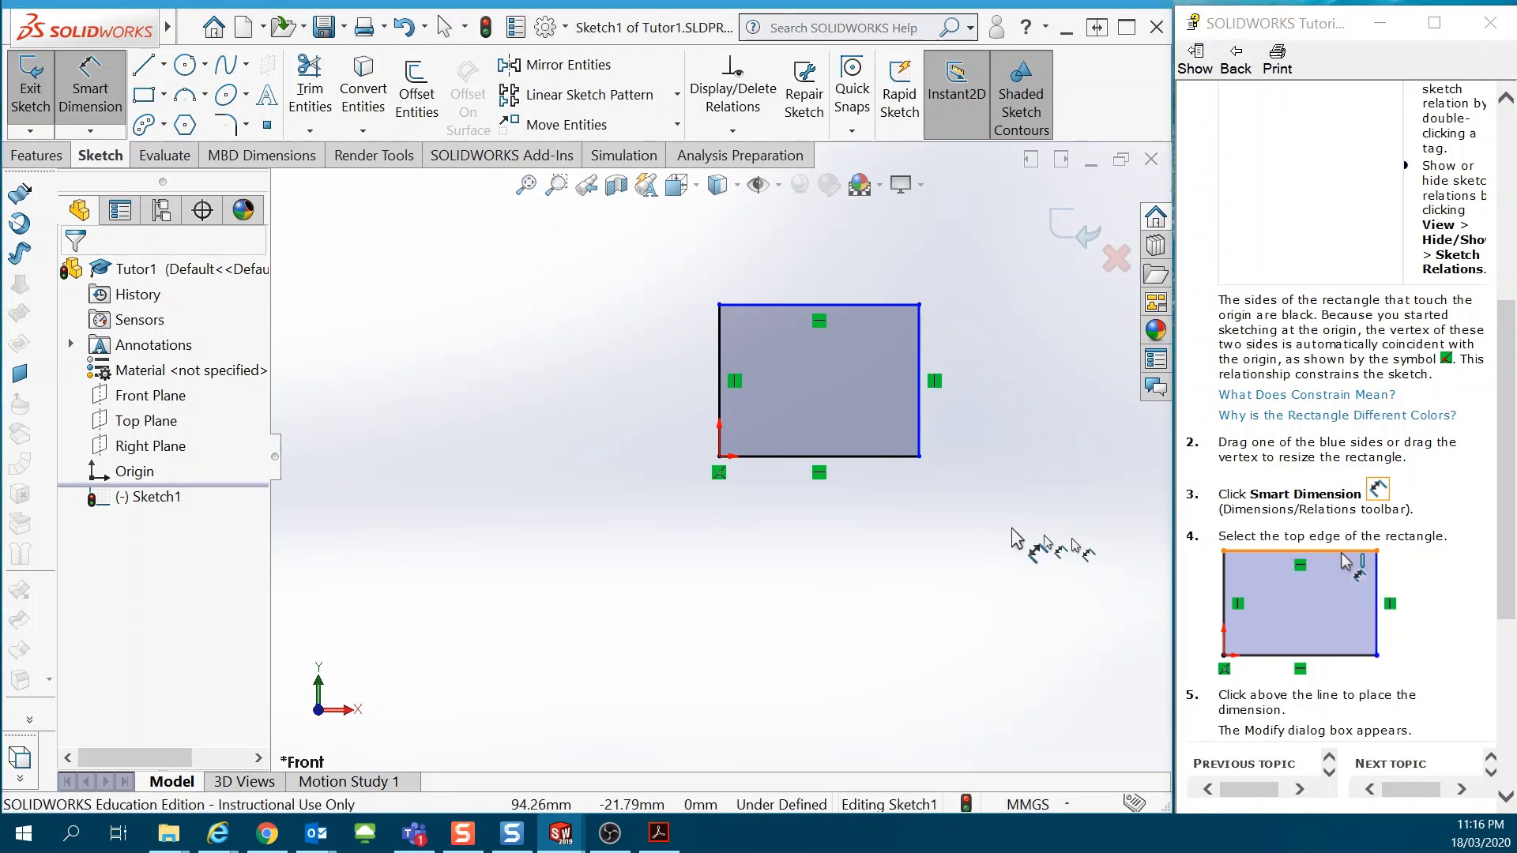
click(794, 305)
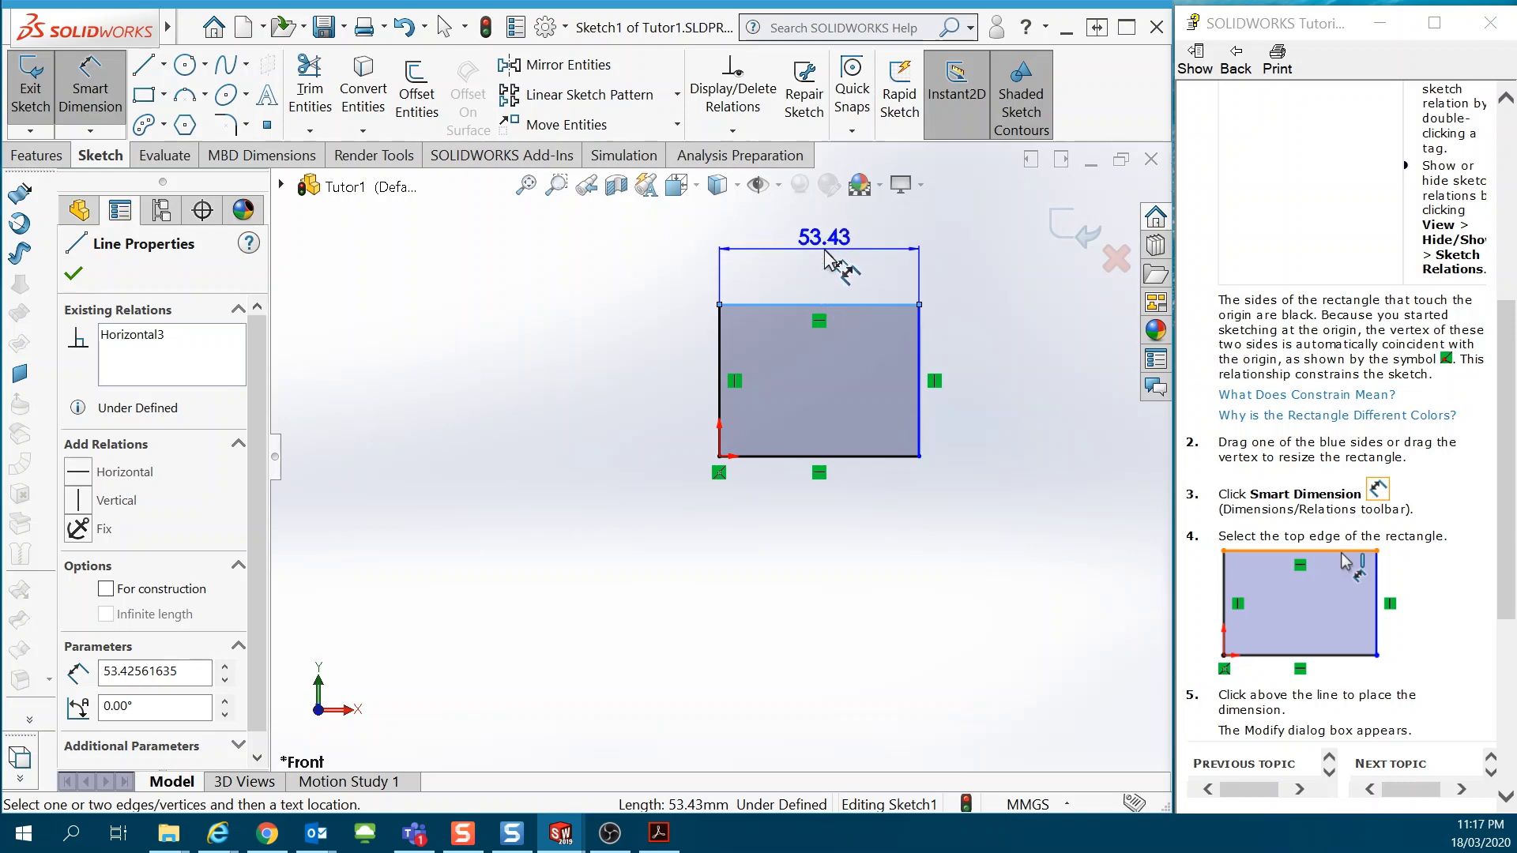
click(839, 263)
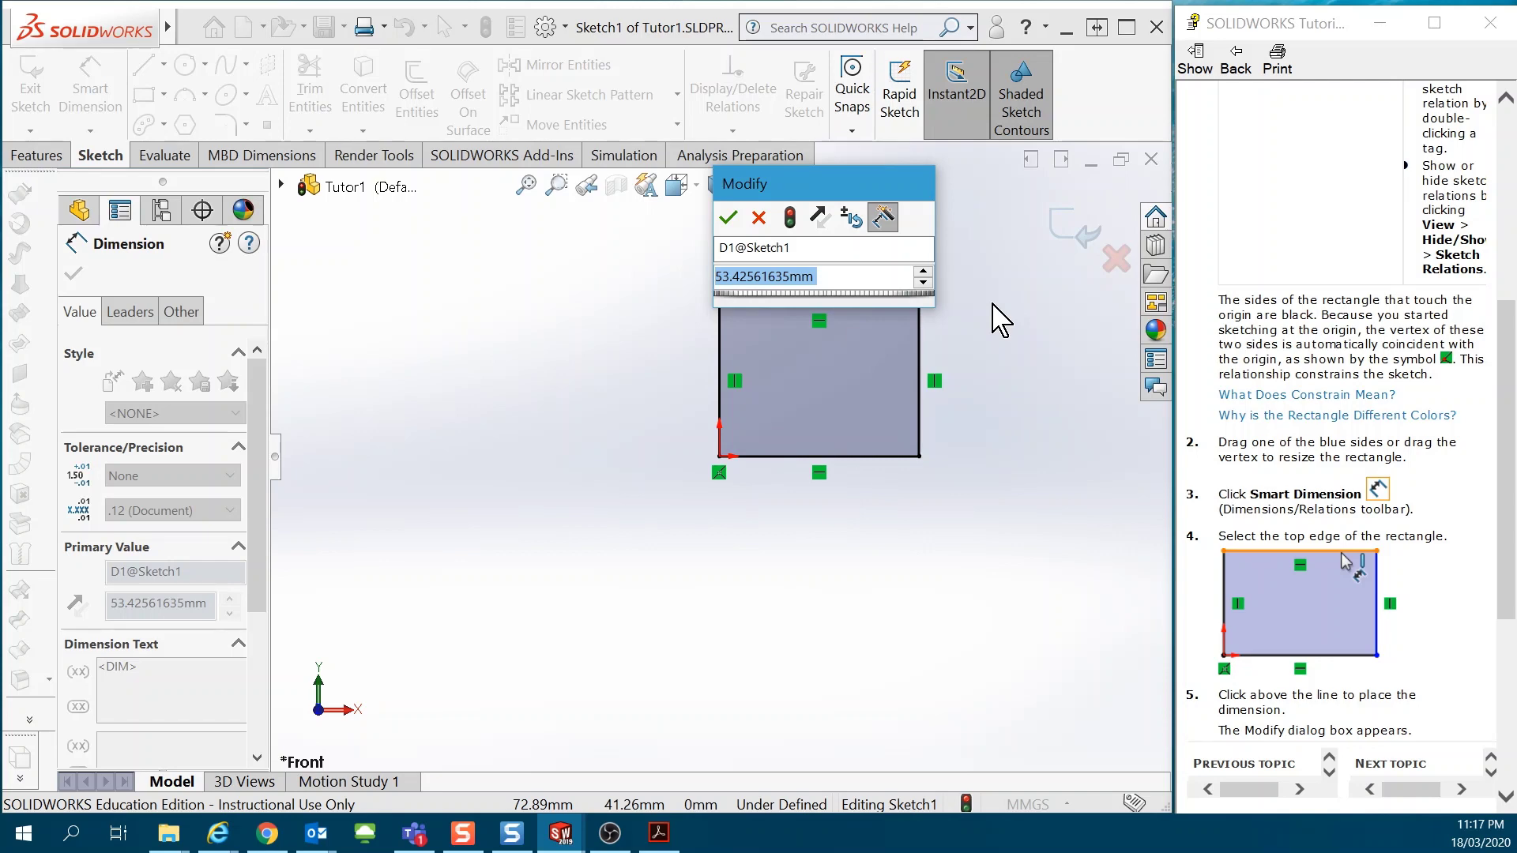
scroll(1460, 576, down, 4)
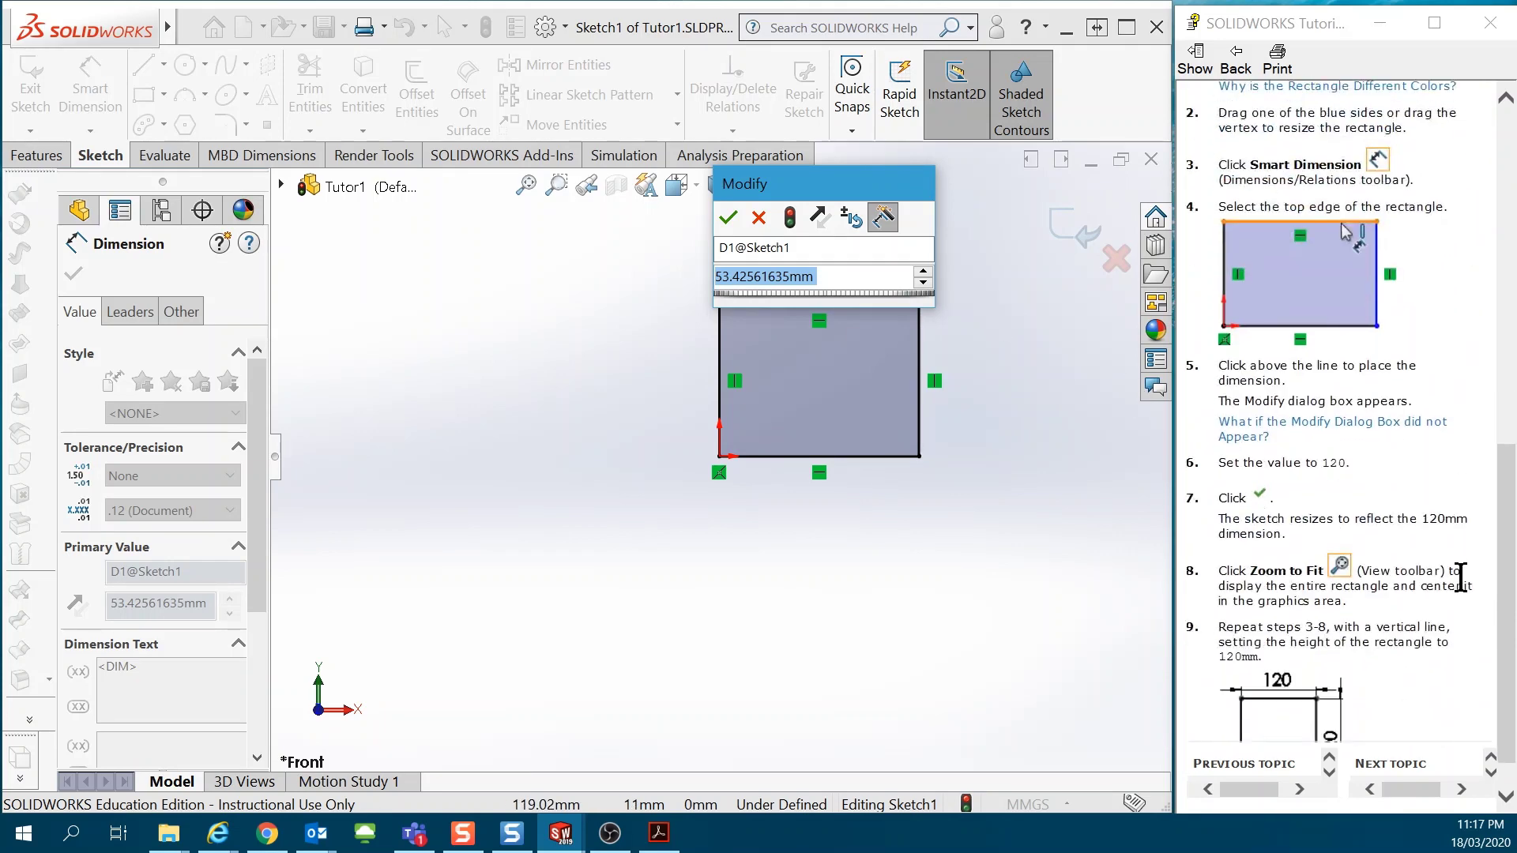
scroll(1461, 576, down, 1)
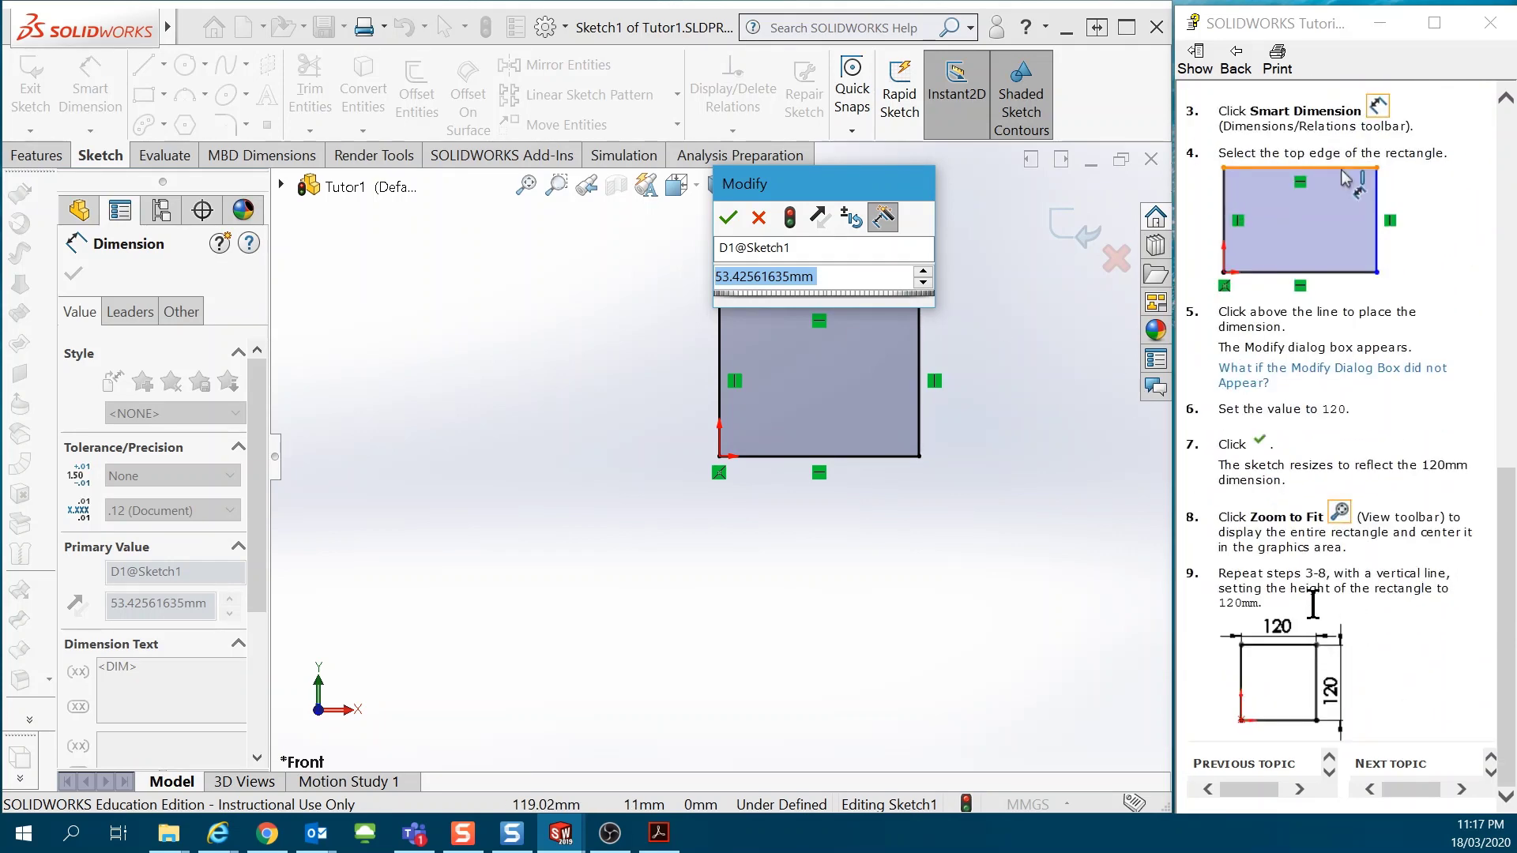
text(120)
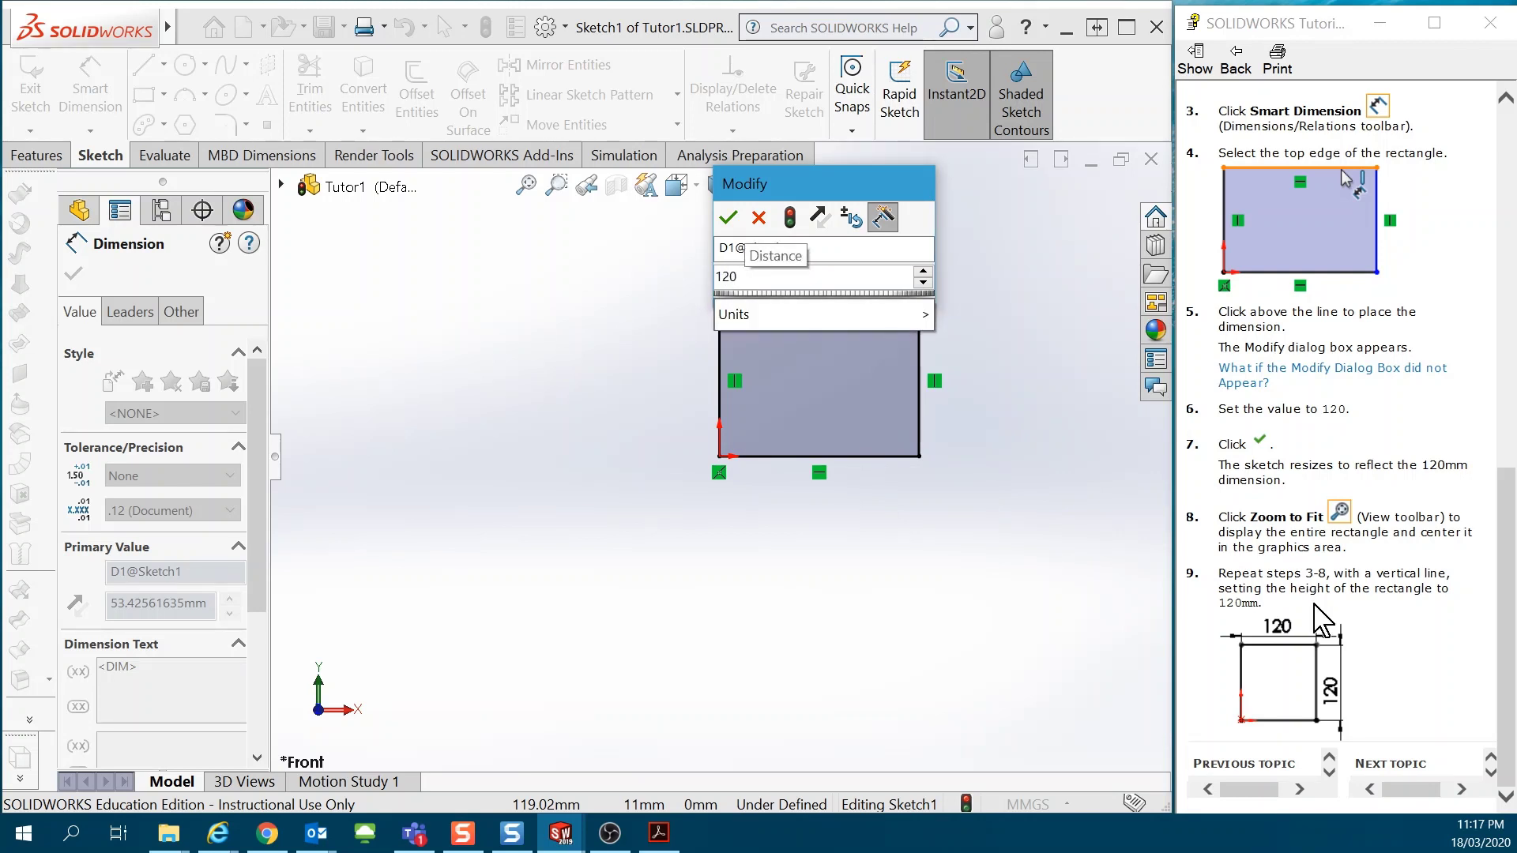
key(Return)
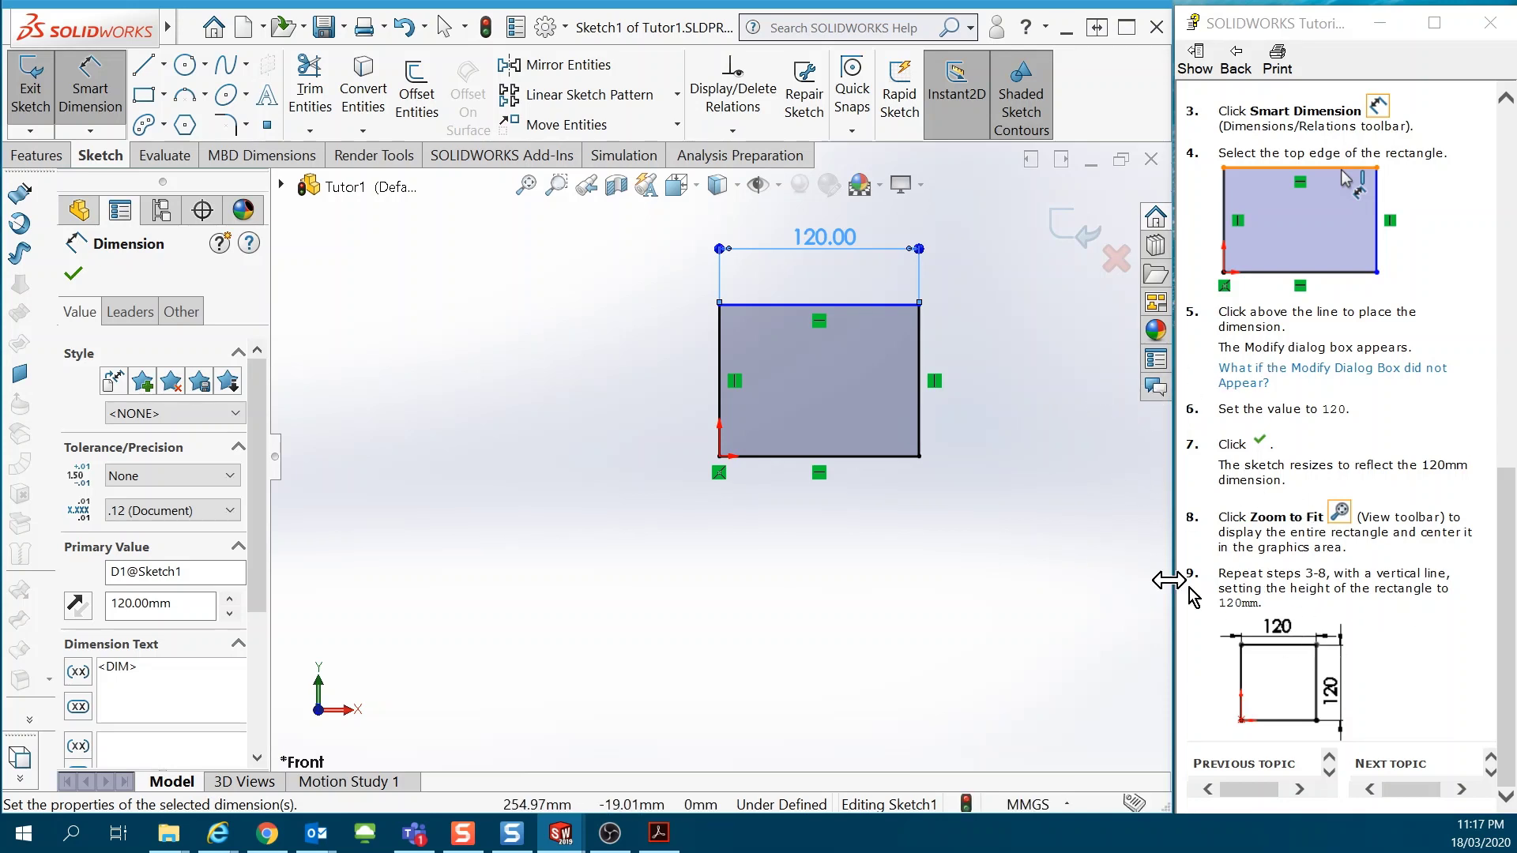
- Dimension the rectangle's right edge to 120 mm, fully defining Sketch1, and open the Extruding the Base topic
click(922, 427)
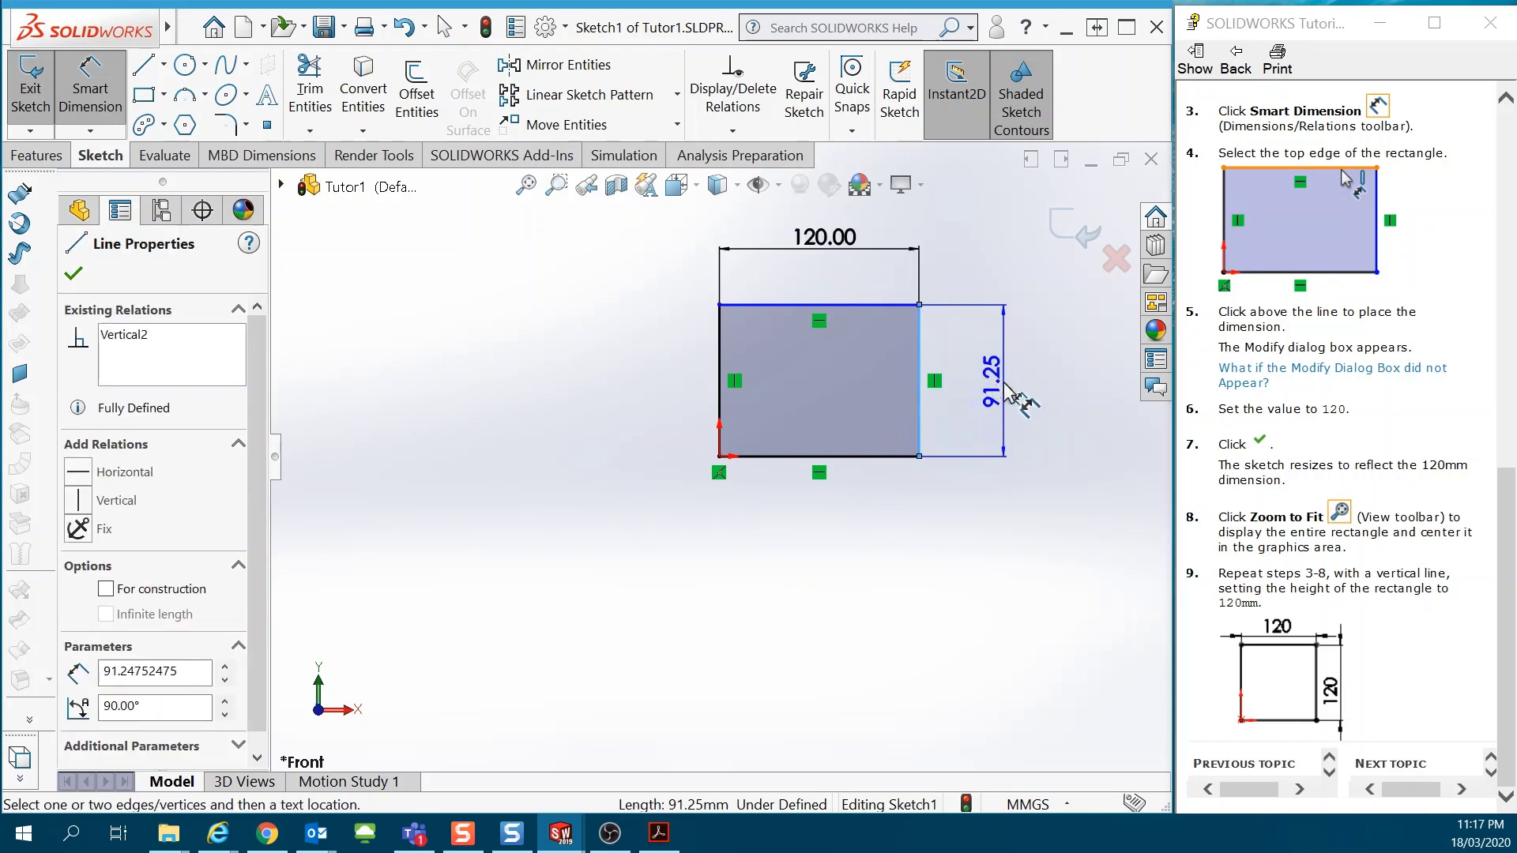
click(1004, 383)
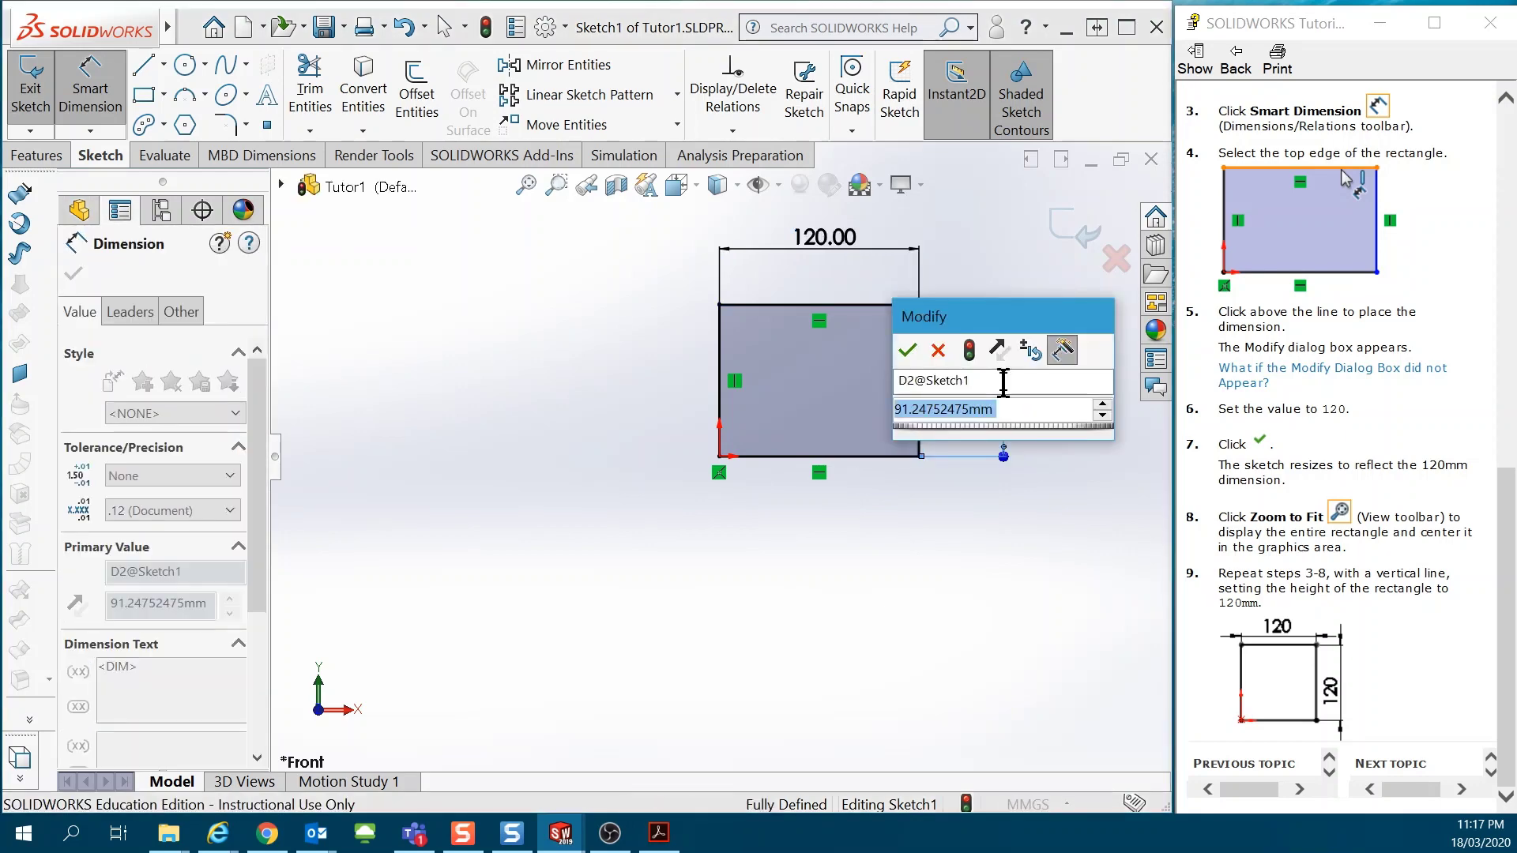
text(120)
key(Return)
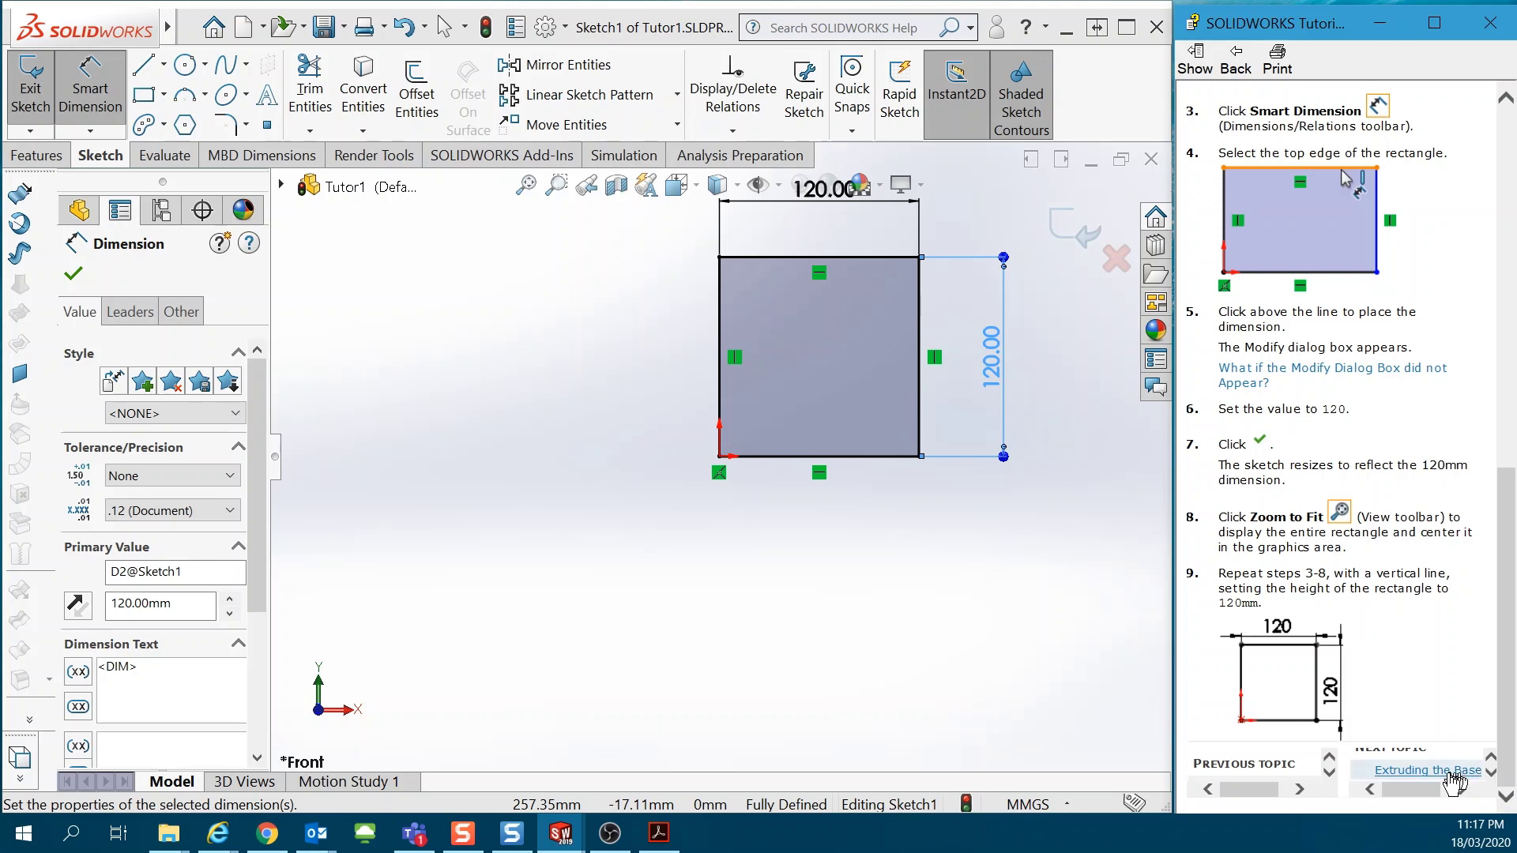
click(1455, 780)
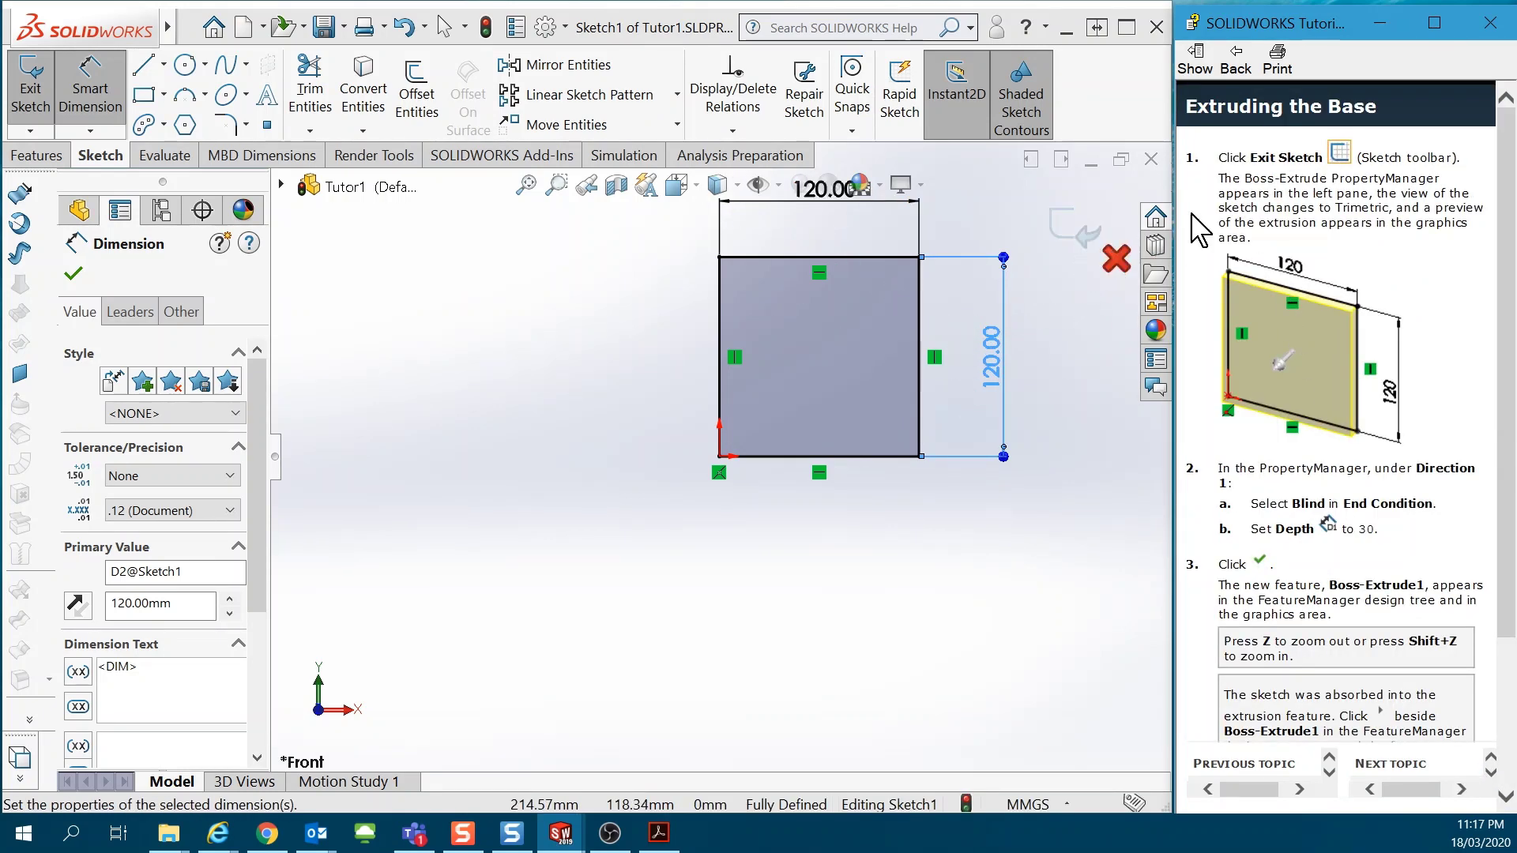
- Exit Sketch1 into Boss-Extrude, keeping Blind as end condition with a 30 mm depth
click(1073, 241)
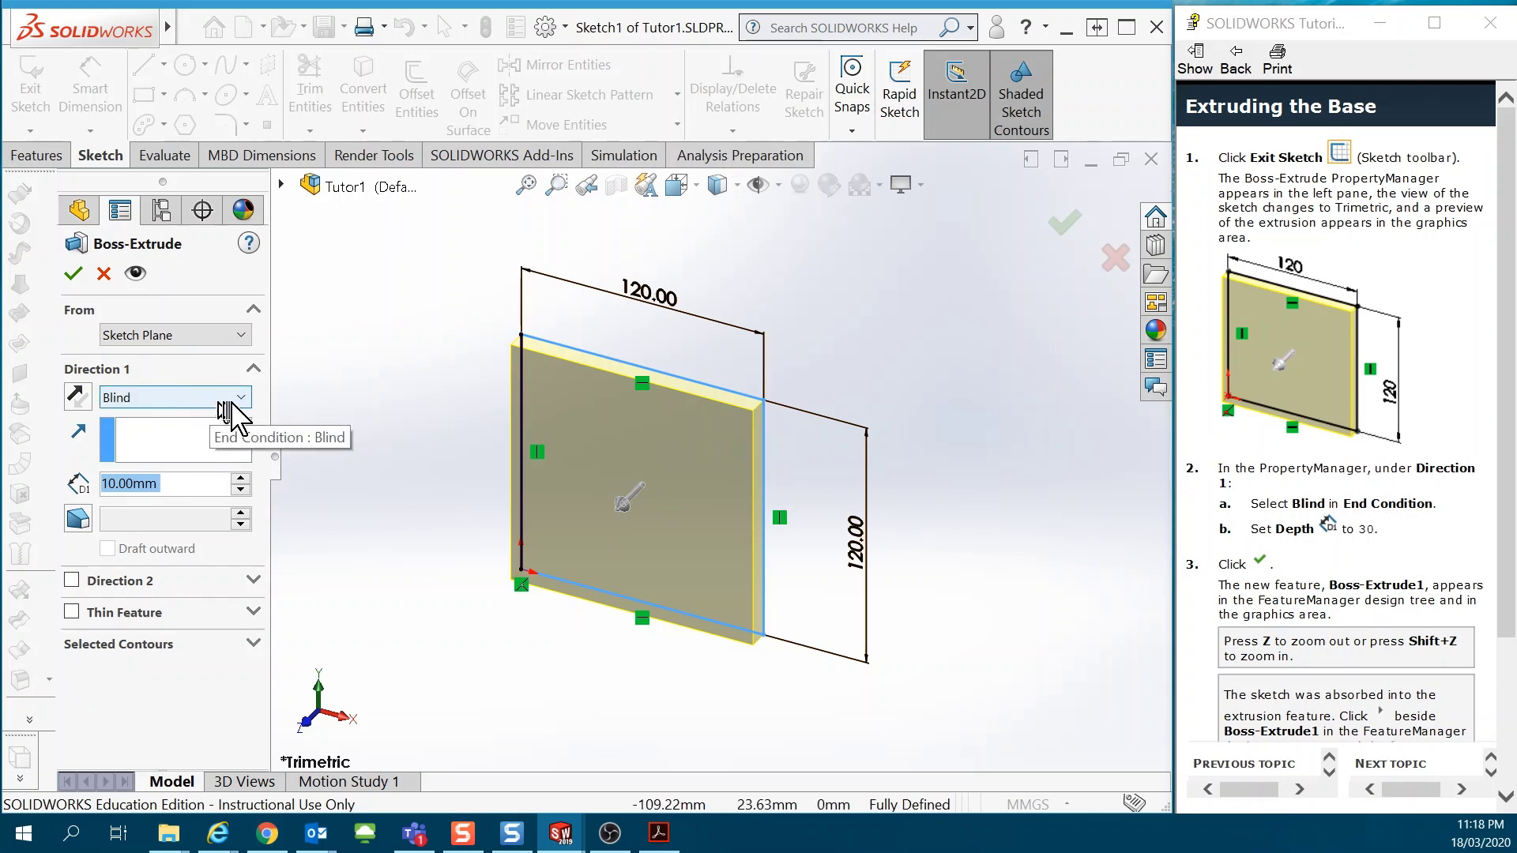
click(241, 397)
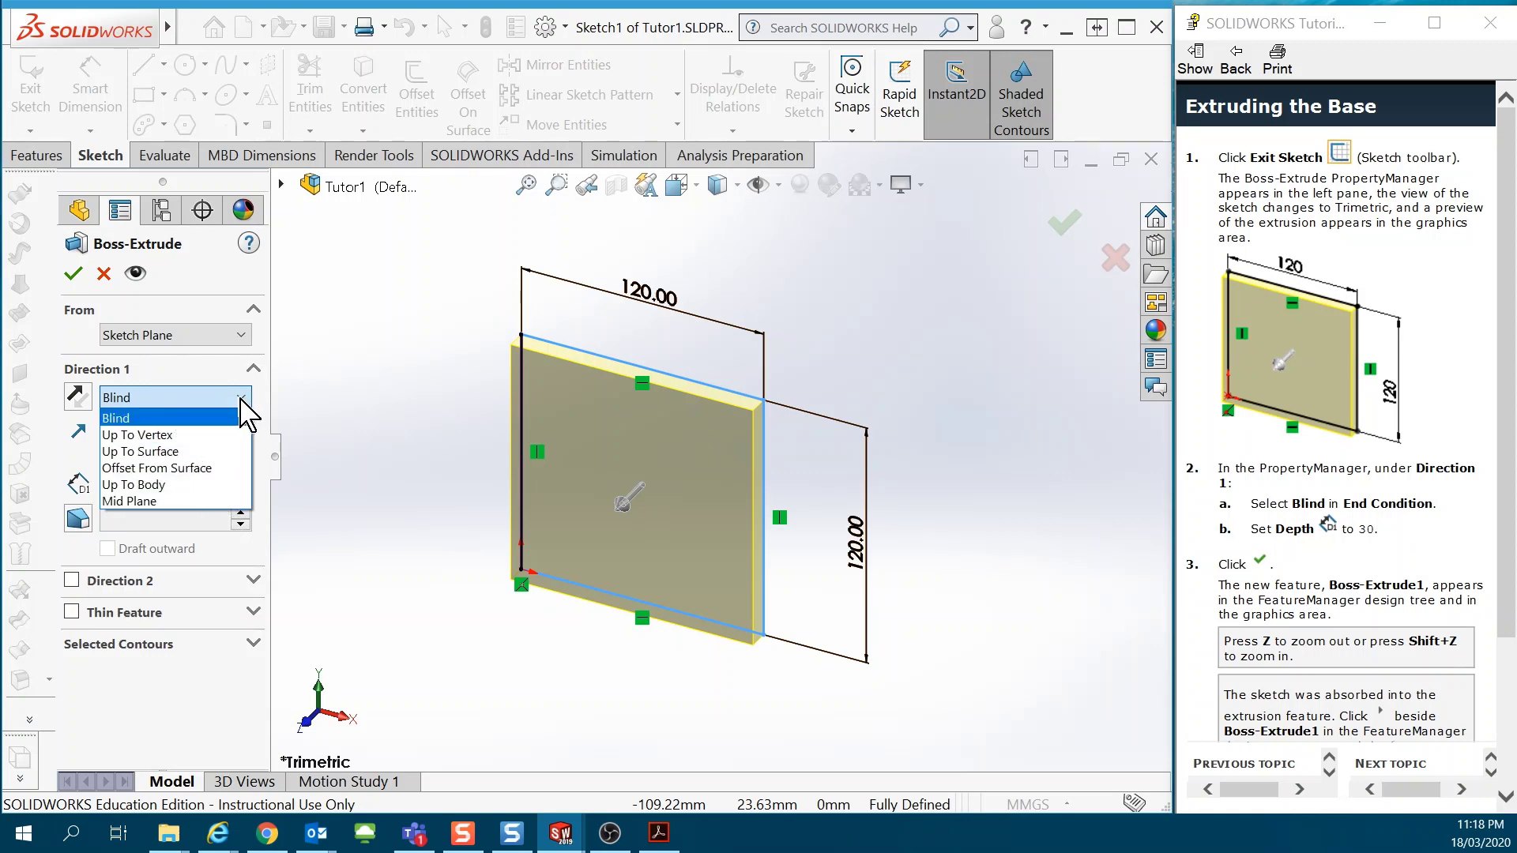
click(241, 400)
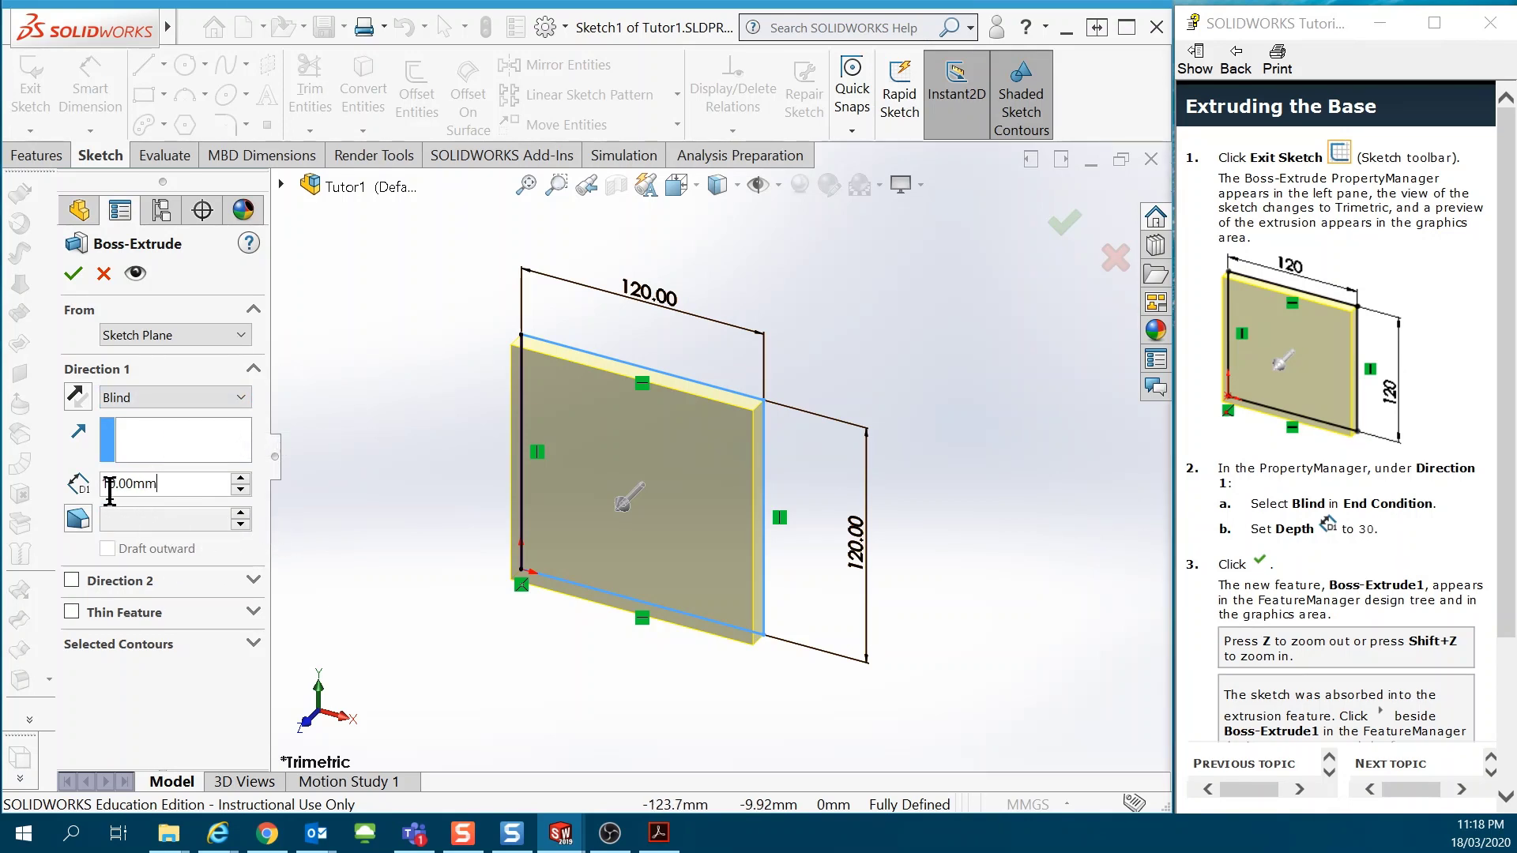
click(110, 487)
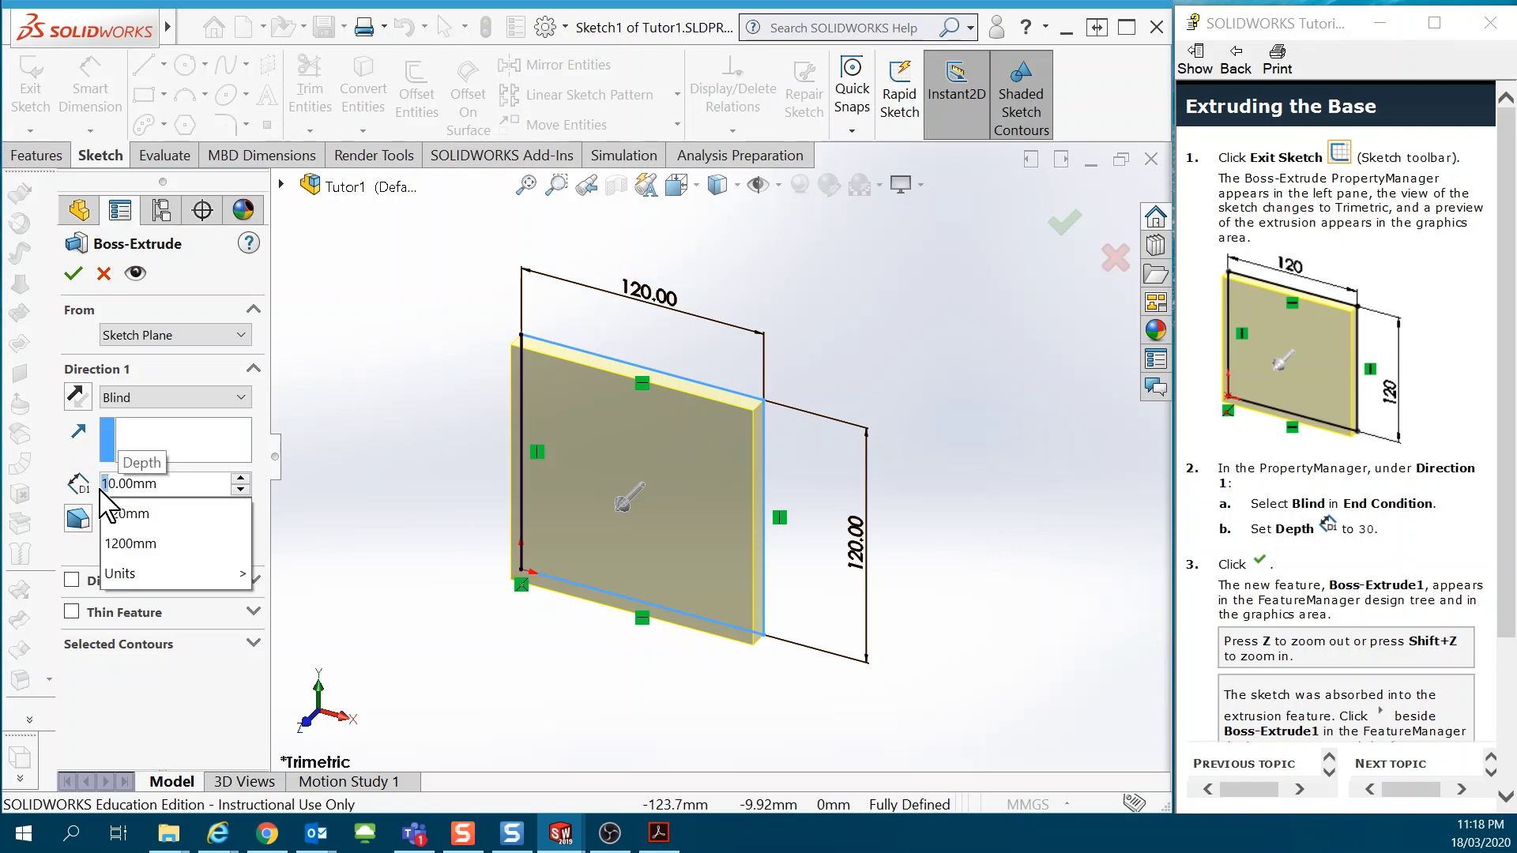
text(3)
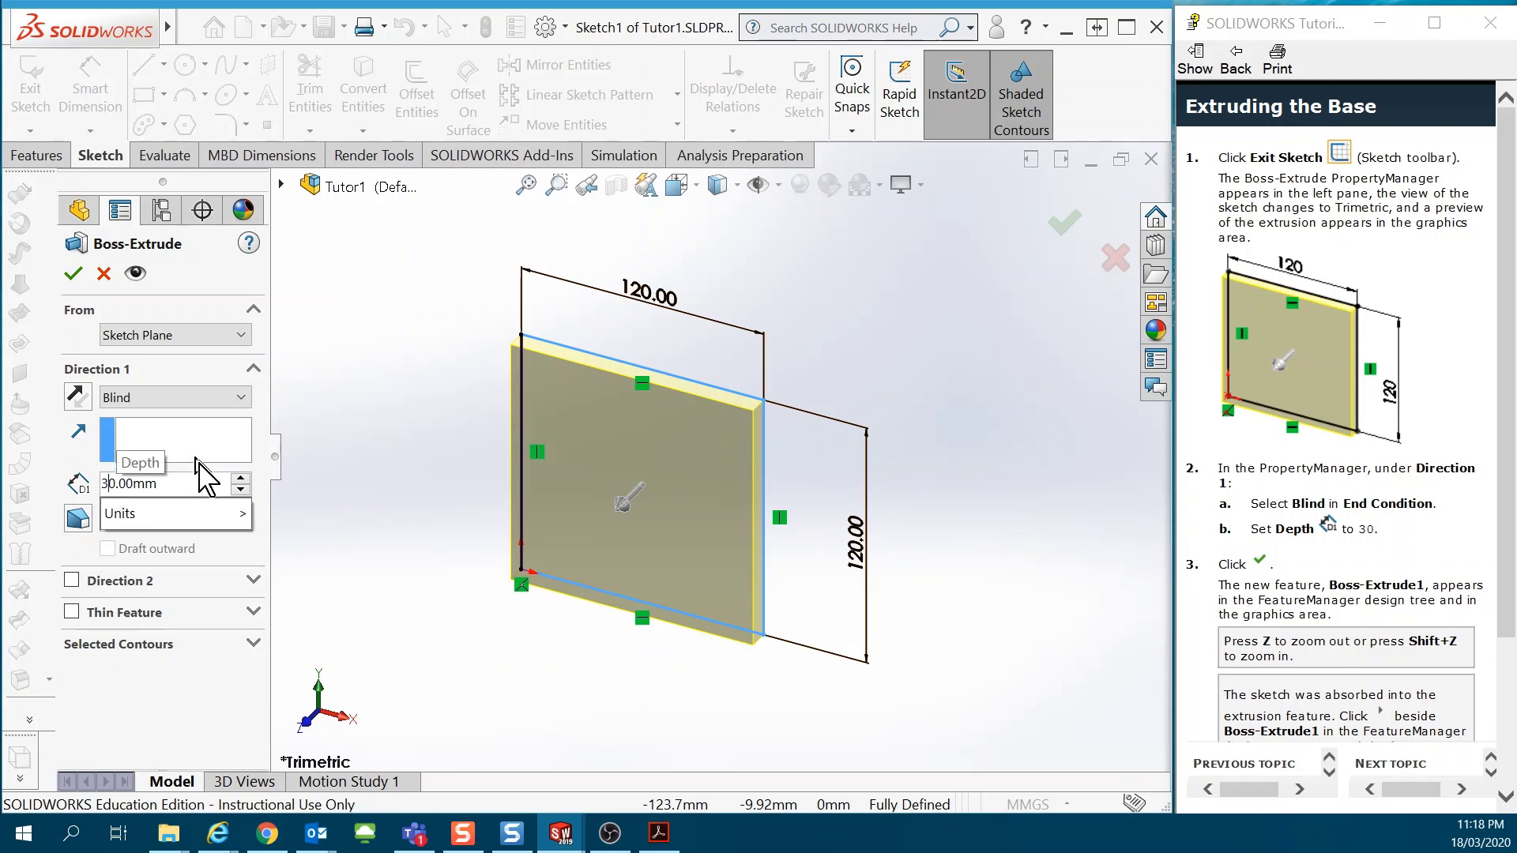
key(Return)
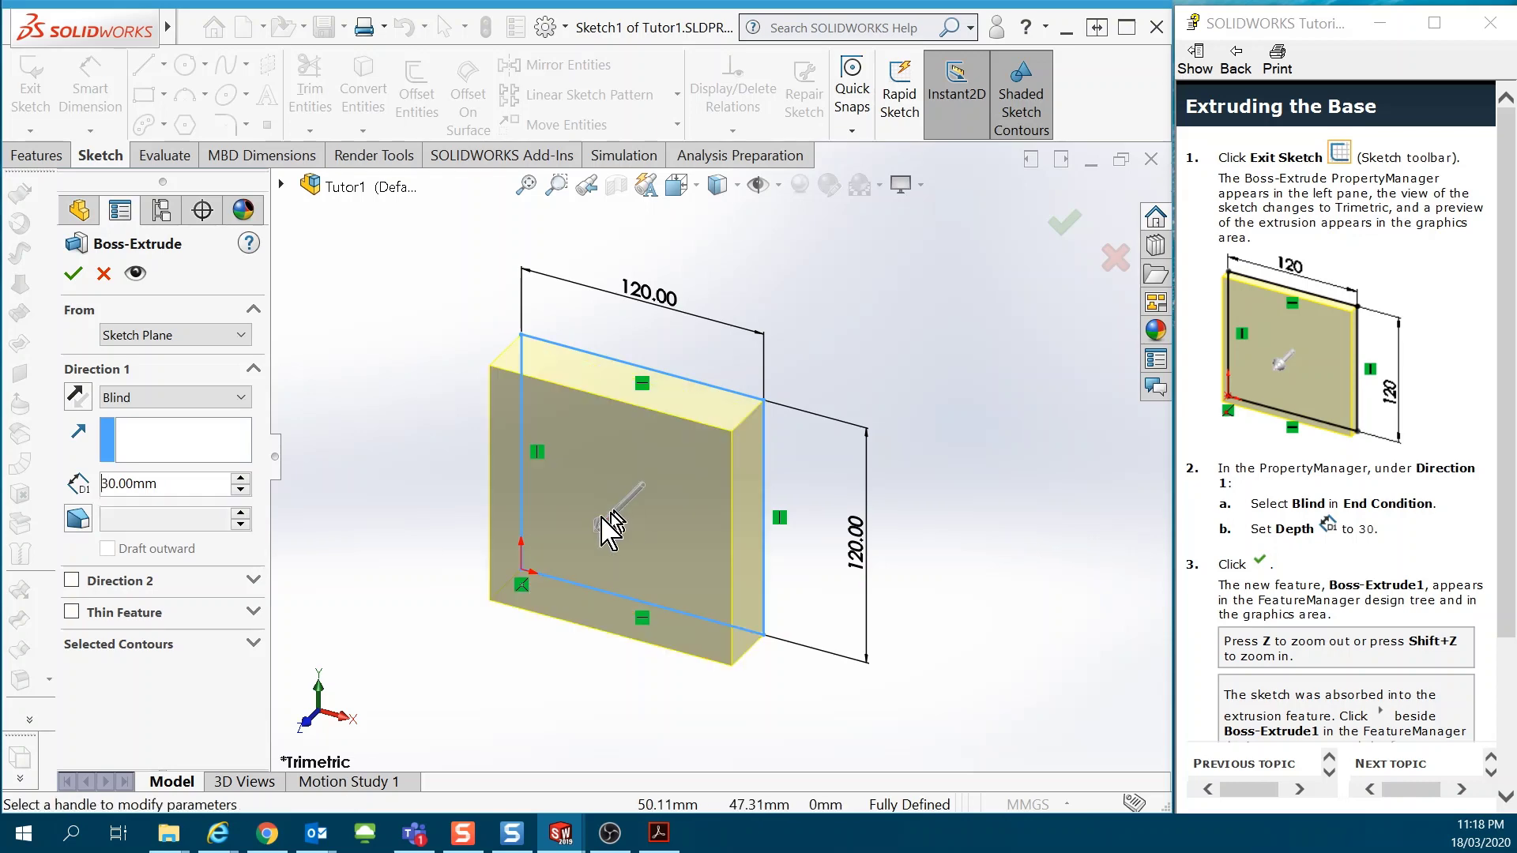
mouse_move(596, 550)
mouse_down()
mouse_move(581, 558)
mouse_move(779, 382)
mouse_move(542, 643)
mouse_move(711, 426)
mouse_move(660, 464)
mouse_move(508, 474)
mouse_move(825, 308)
mouse_move(507, 535)
mouse_move(626, 525)
mouse_up()
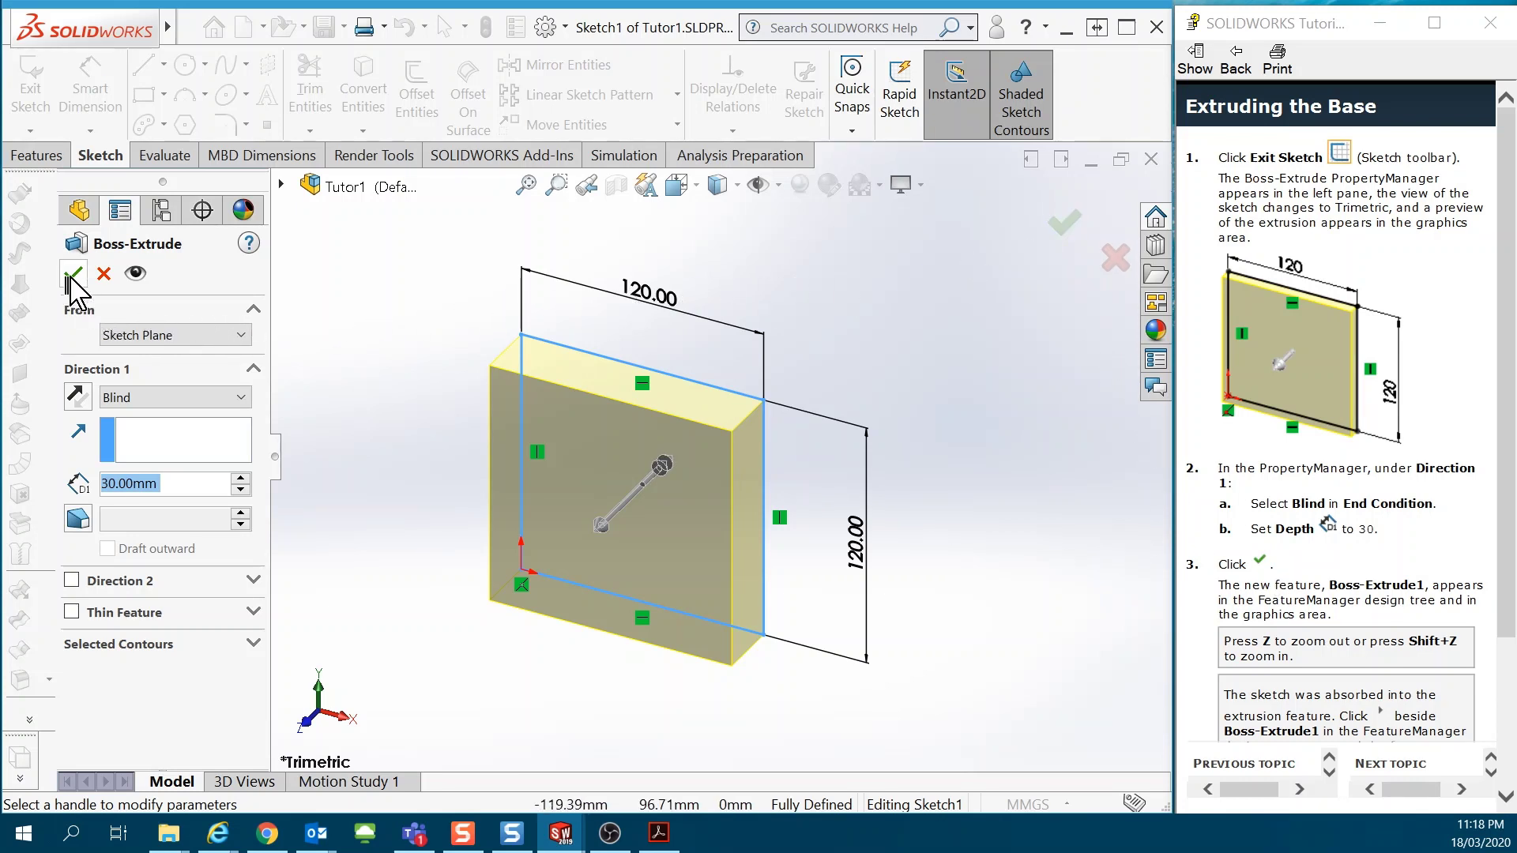
- Accept the 30 mm extrusion as the solid block Boss-Extrude1
click(72, 277)
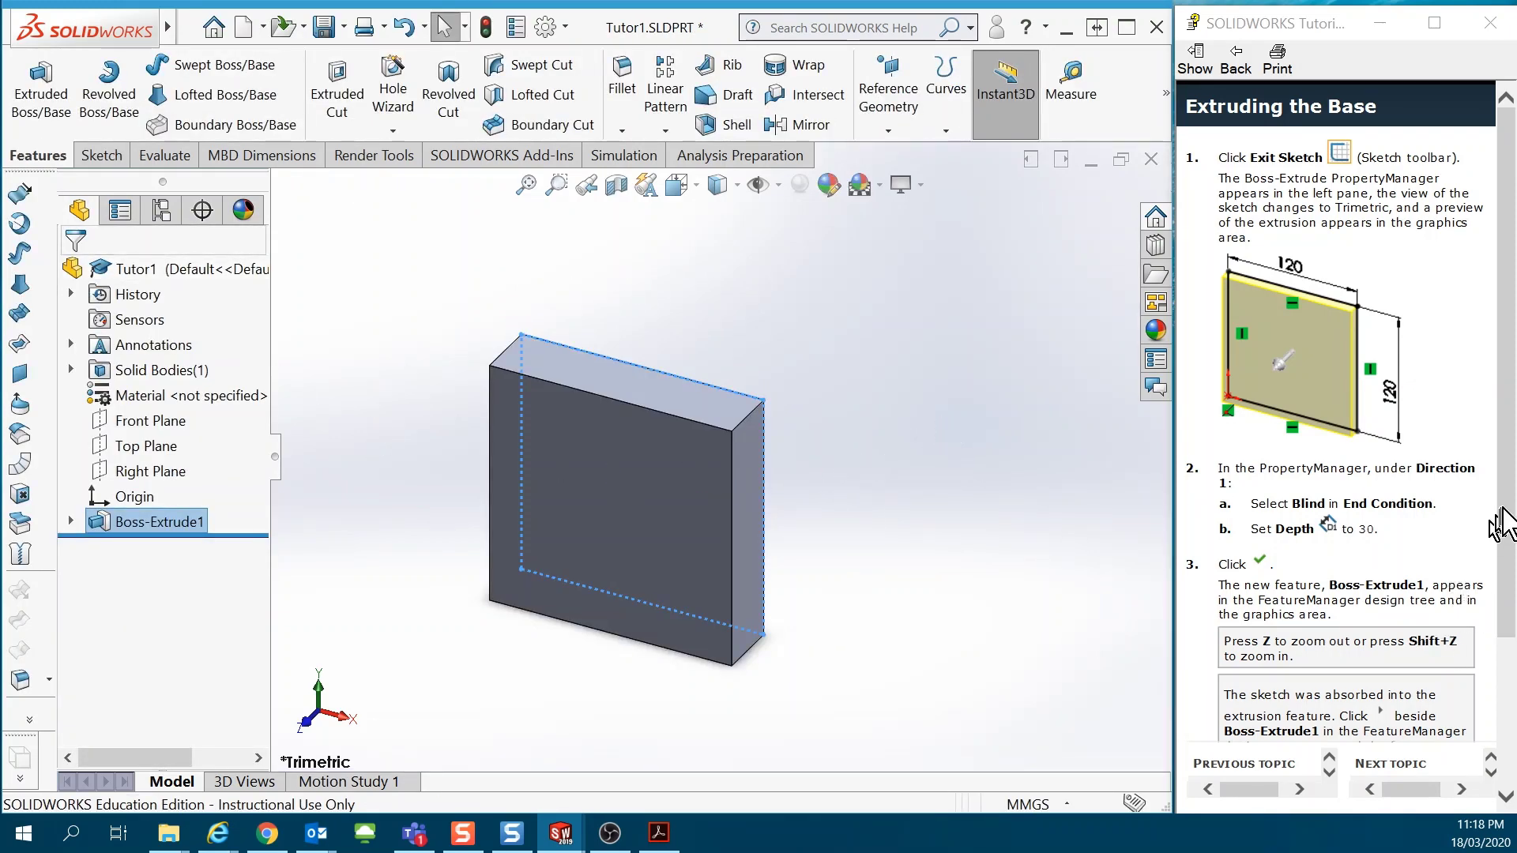
scroll(1505, 521, down, 5)
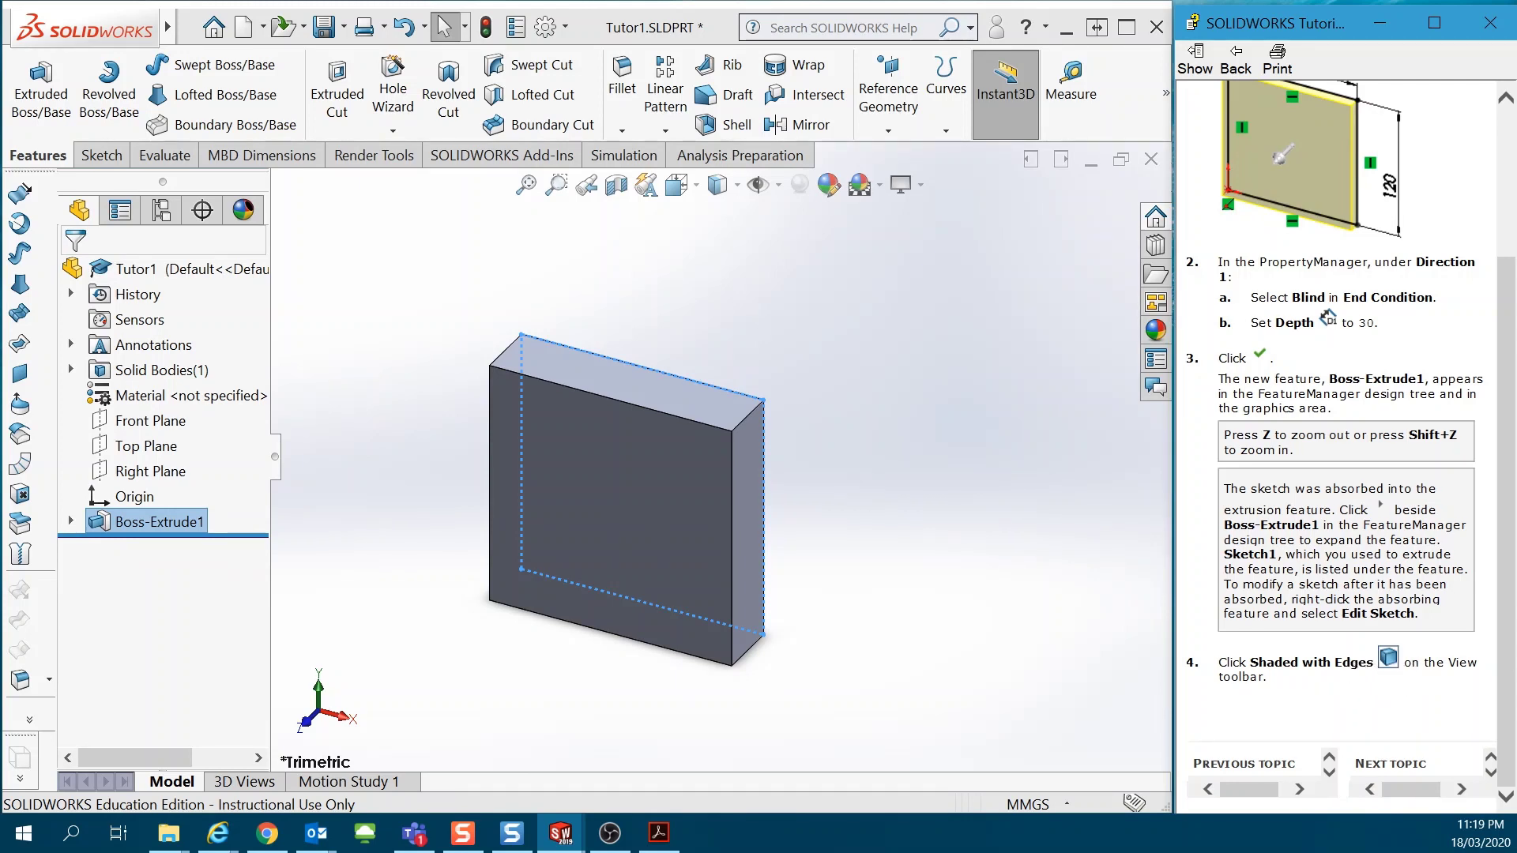
click(1388, 657)
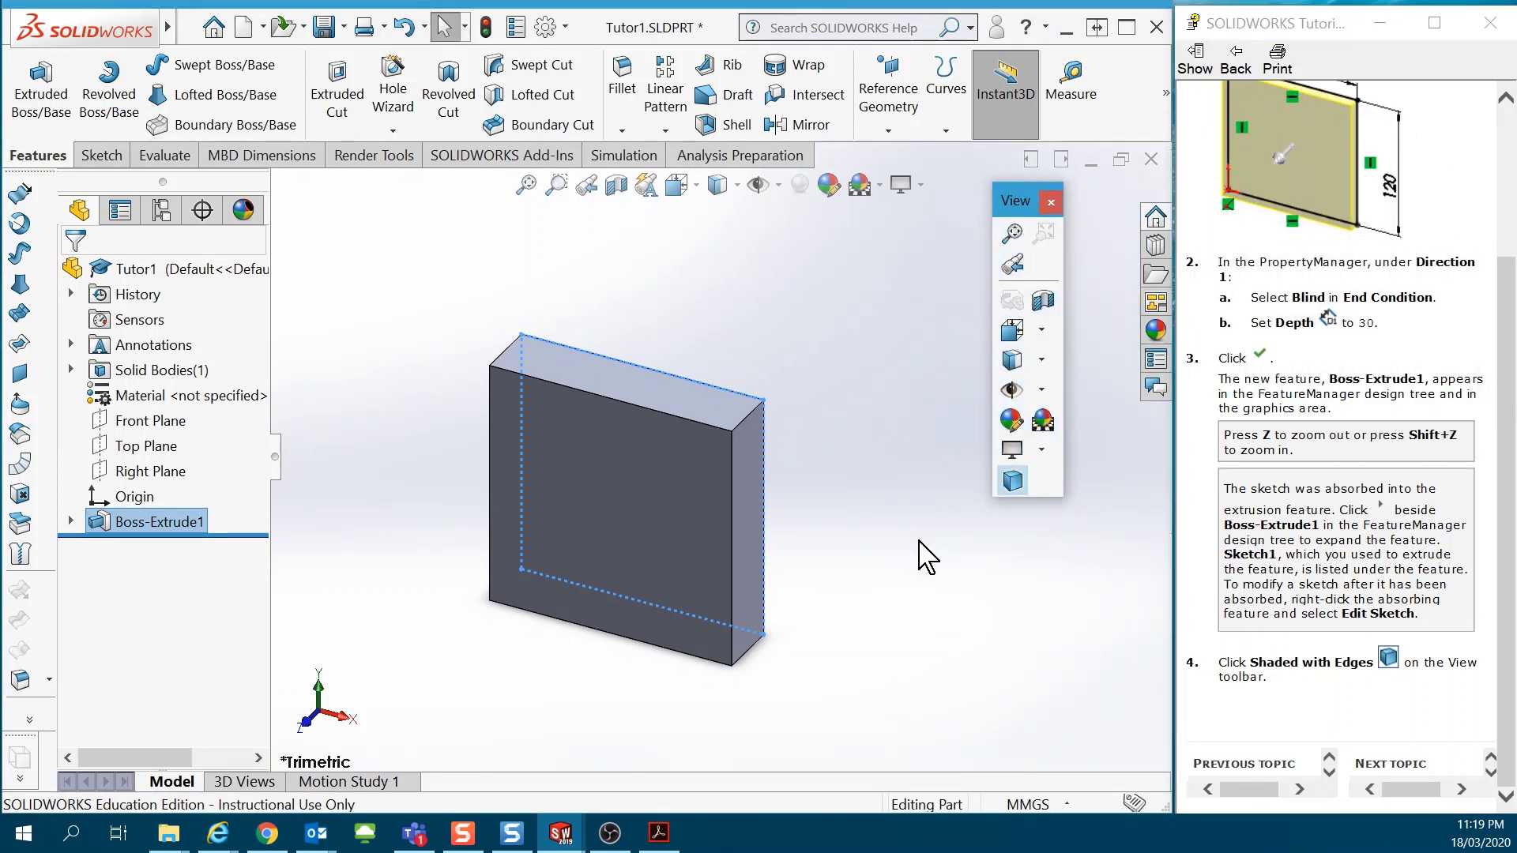
- Try the Shaded and Hidden Lines Removed display styles, settling on Shaded with Edges
click(1051, 204)
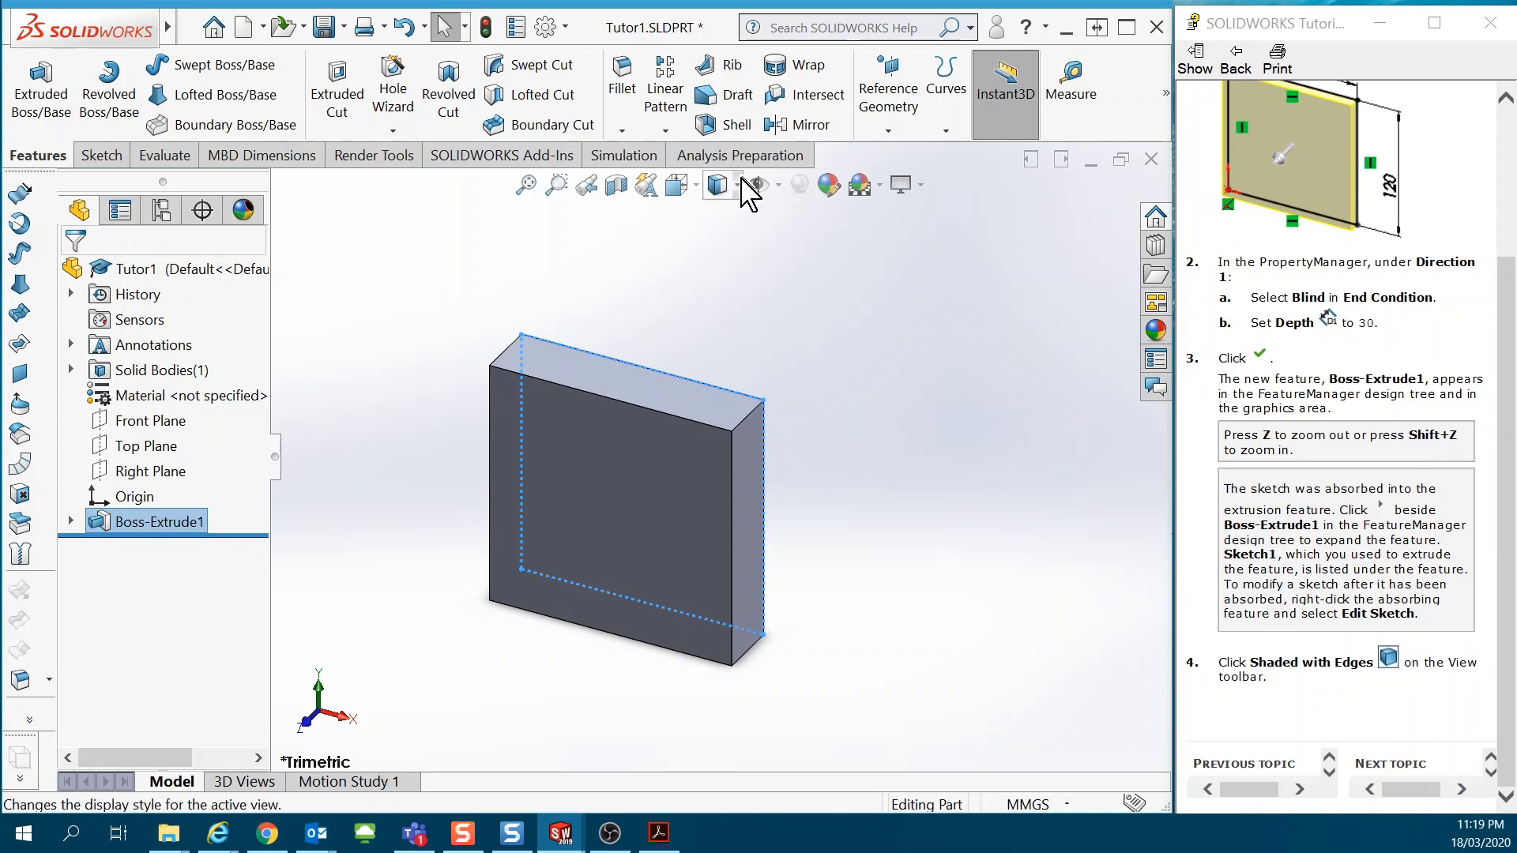
click(735, 186)
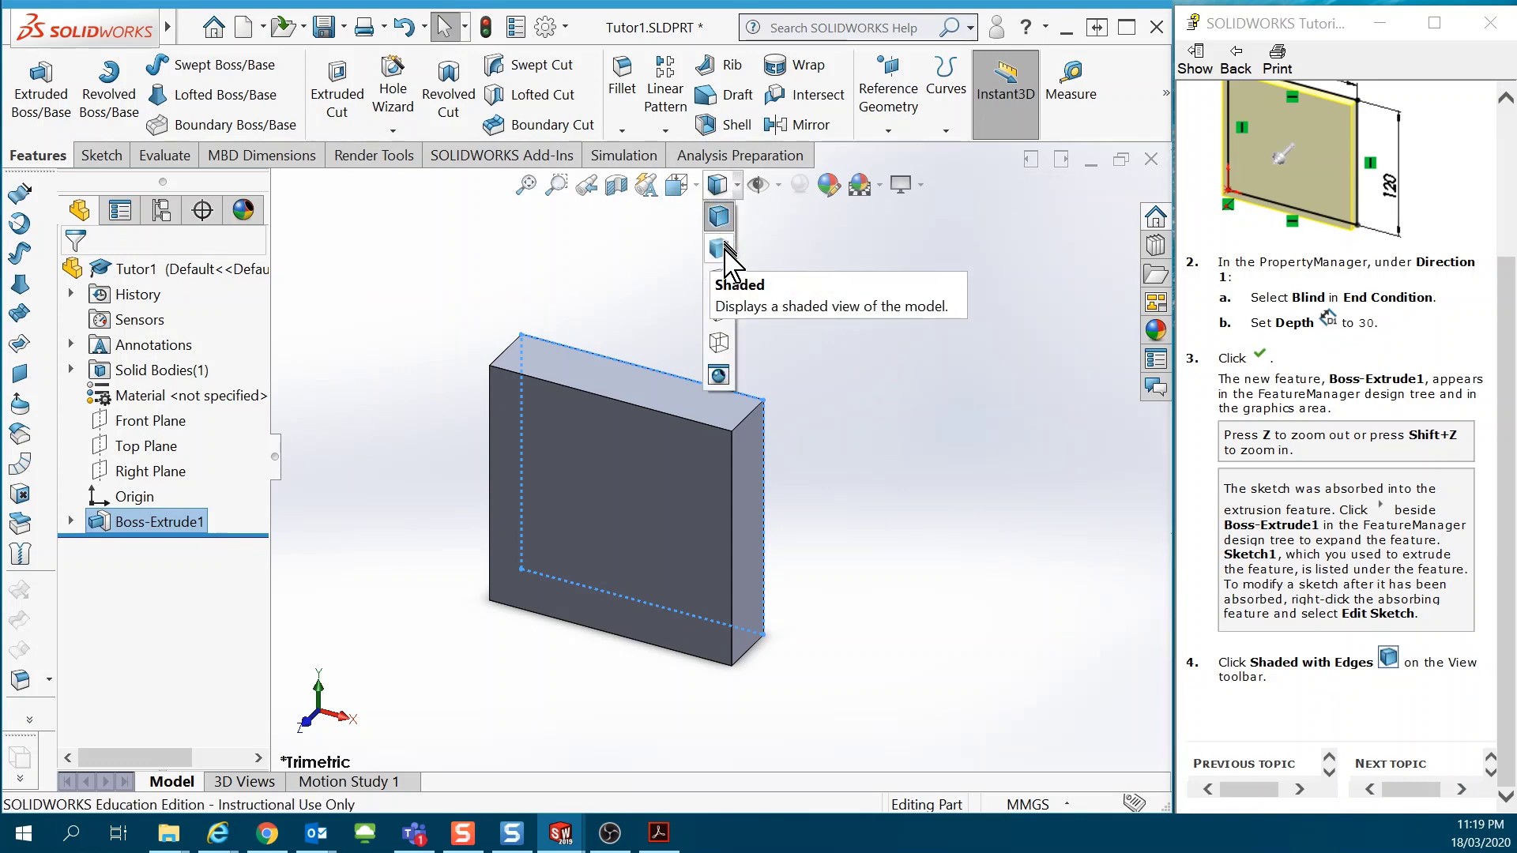
click(728, 228)
click(734, 188)
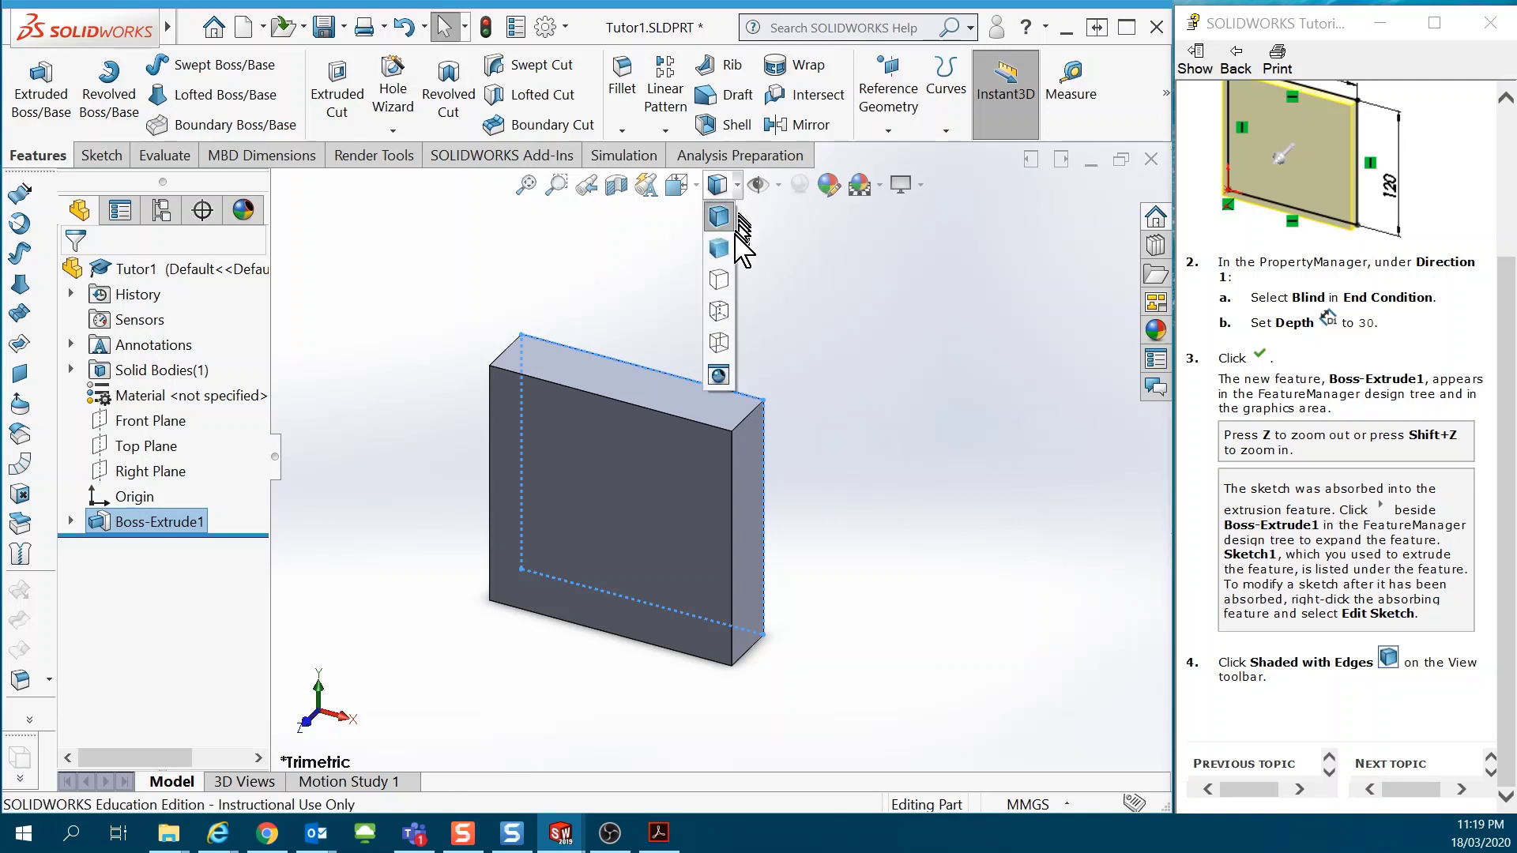
click(736, 233)
click(736, 187)
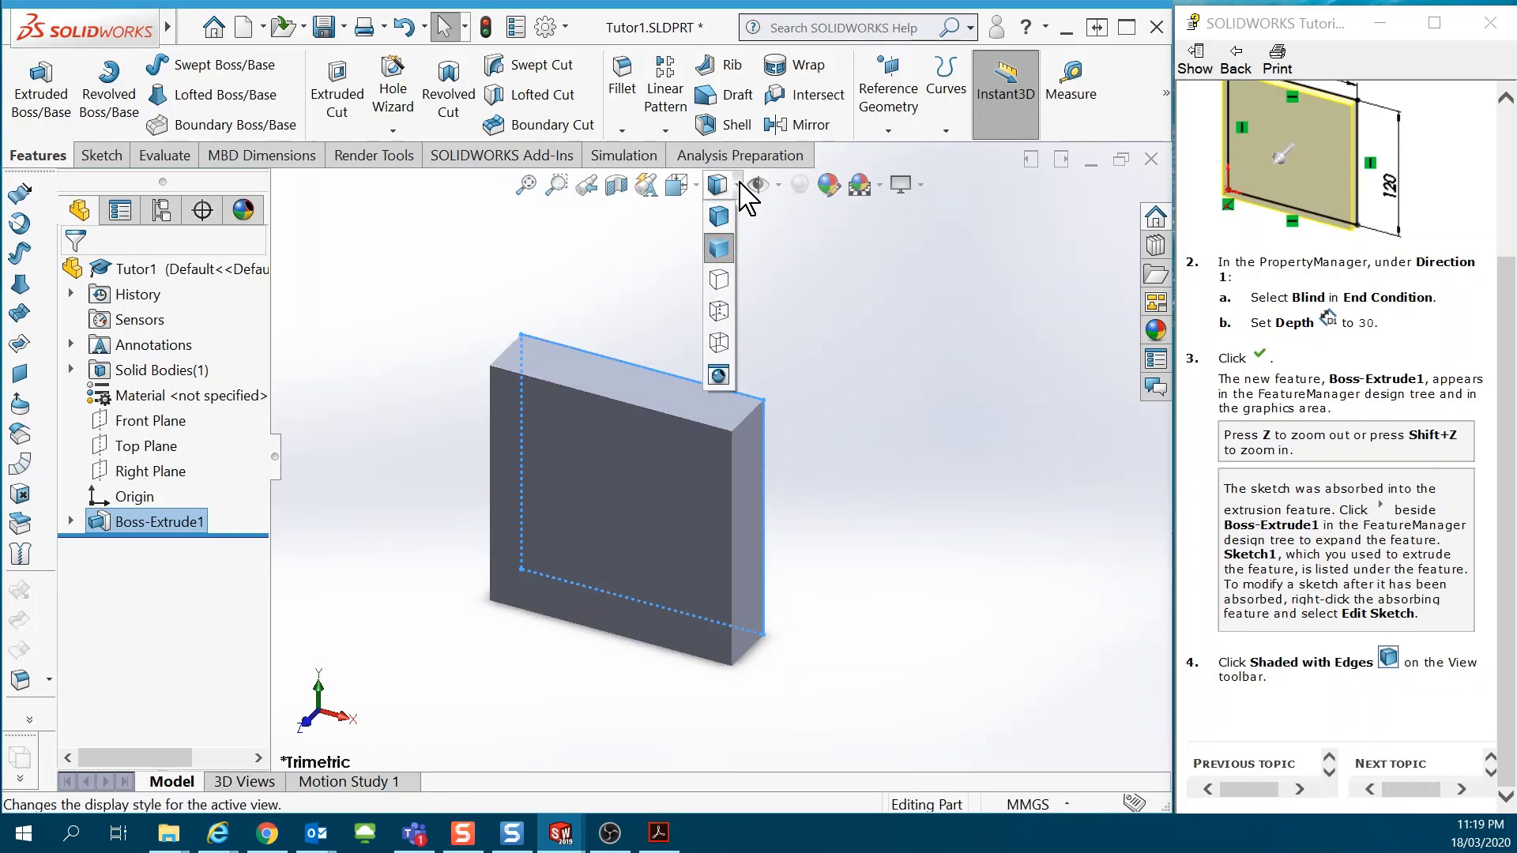
click(727, 295)
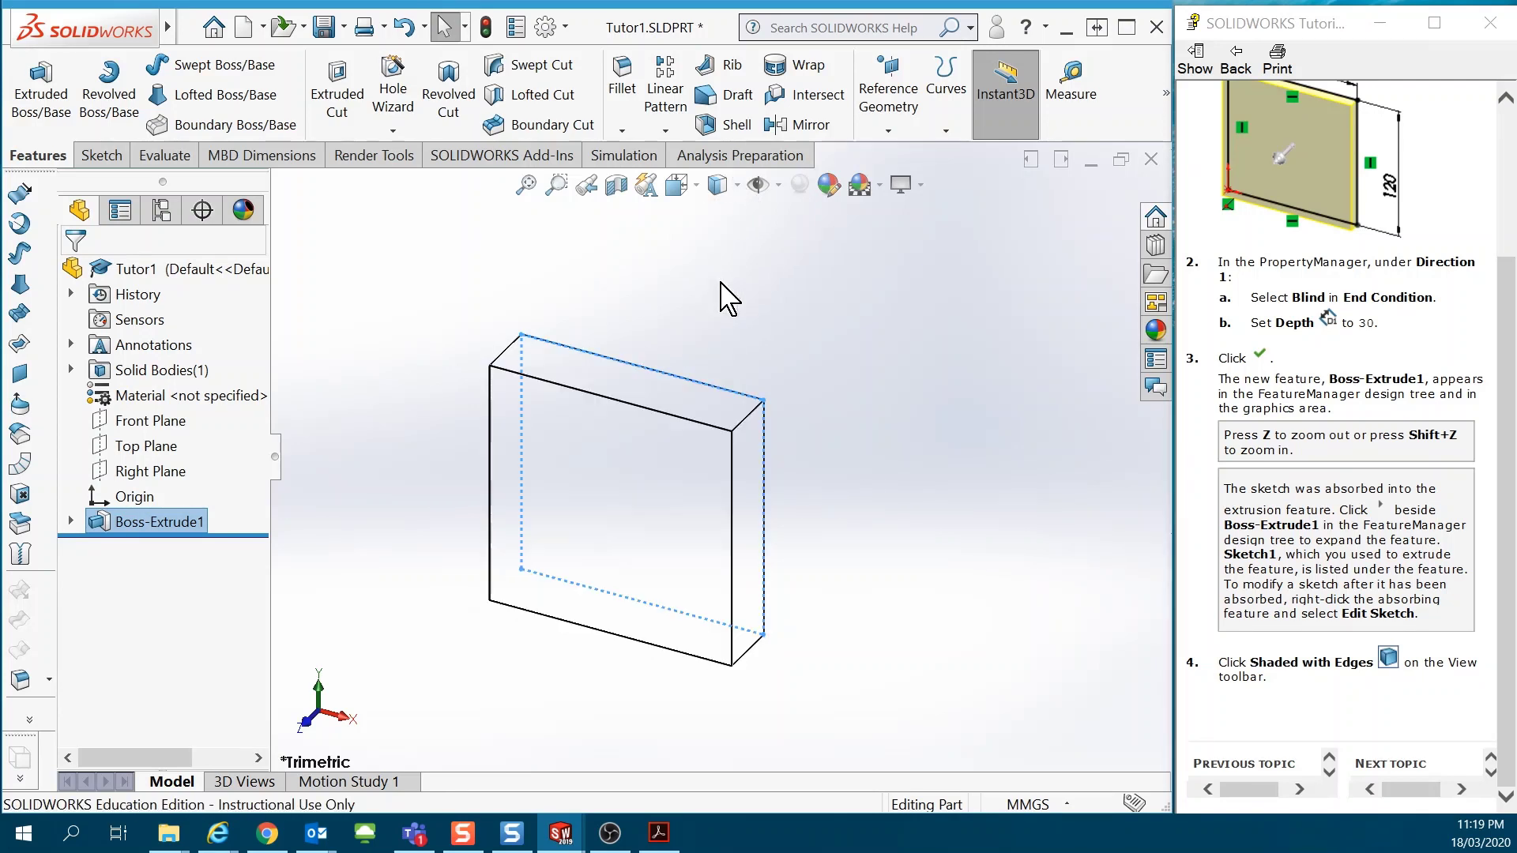
click(738, 187)
click(719, 216)
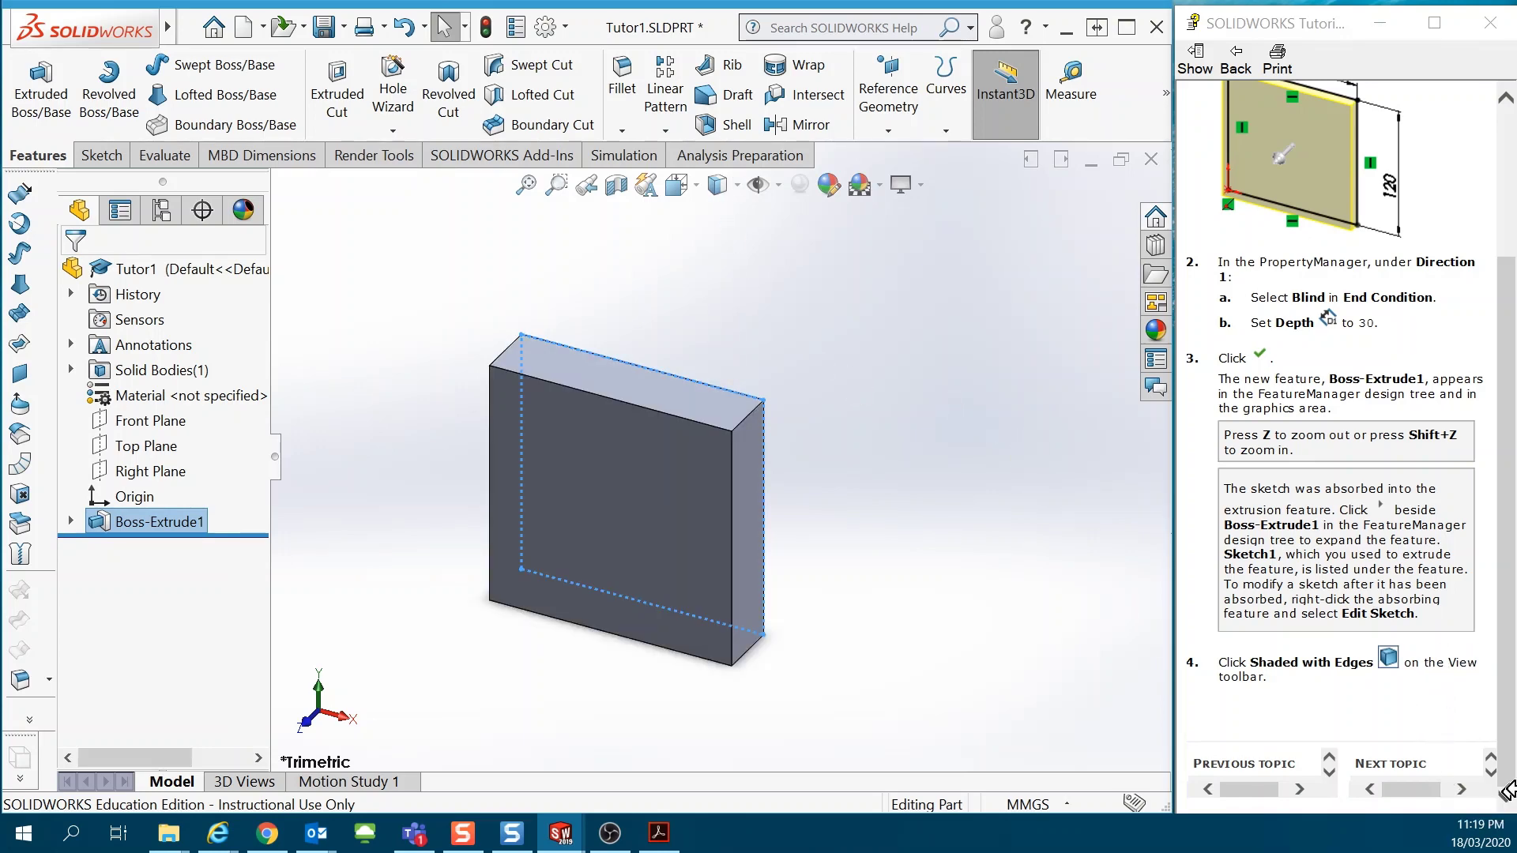
- Advance the tutorial to the Adding the Boss topic
scroll(1503, 778, up, 2)
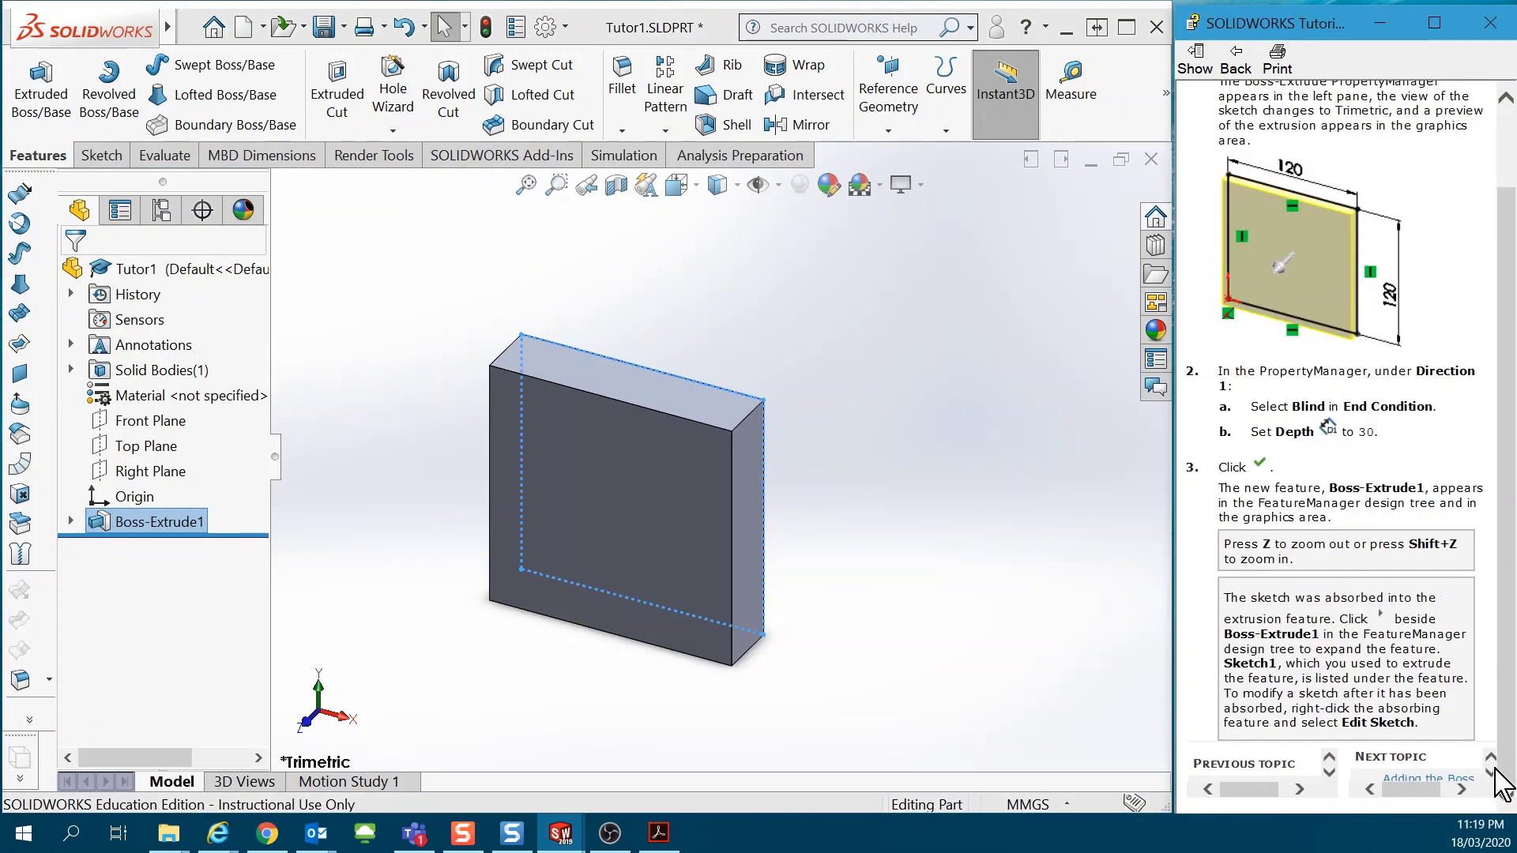
click(1491, 772)
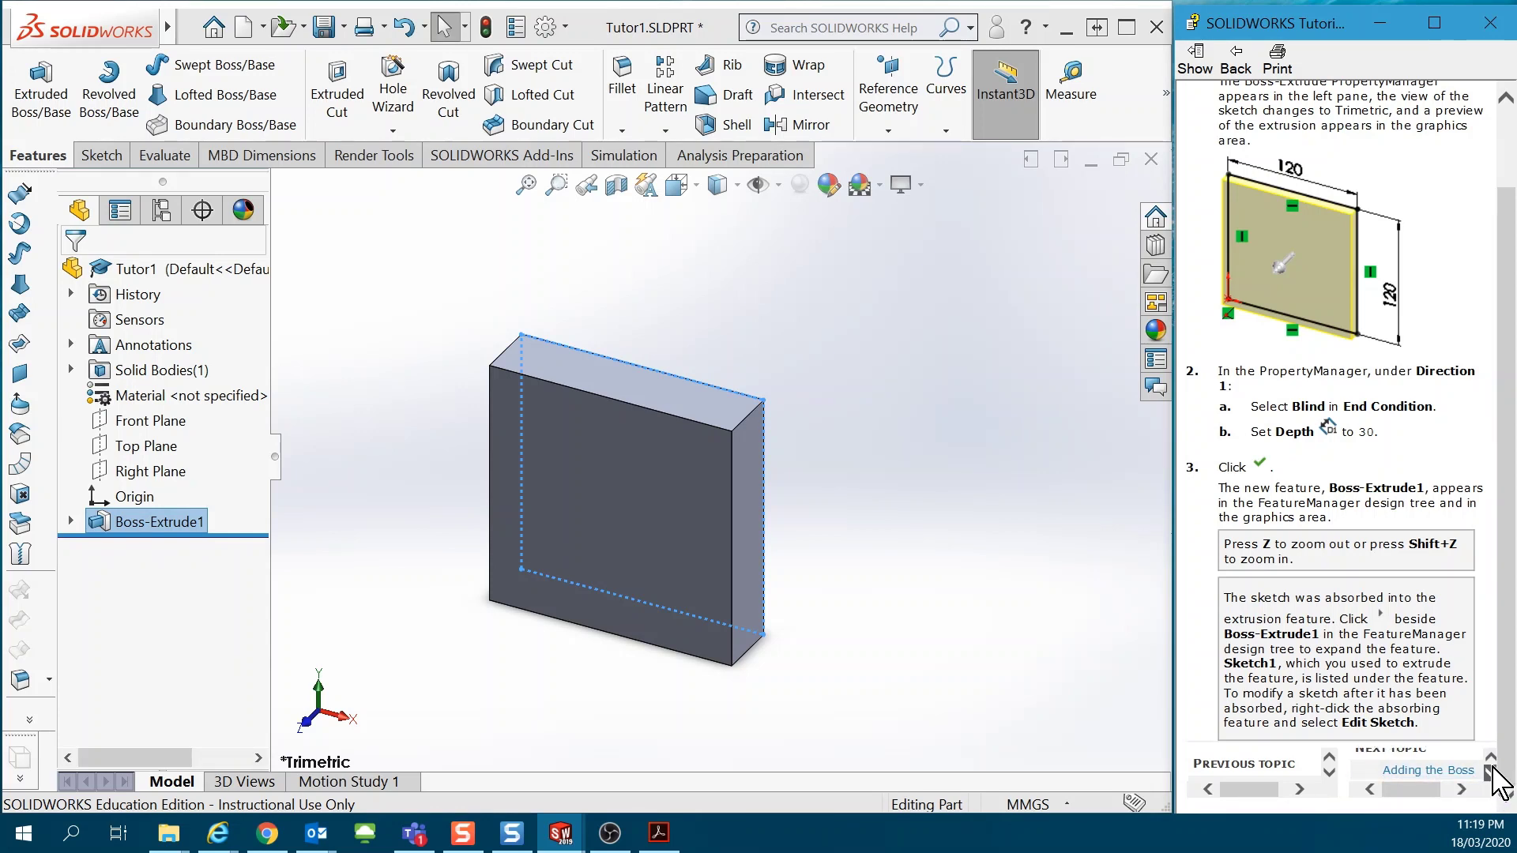
click(1455, 769)
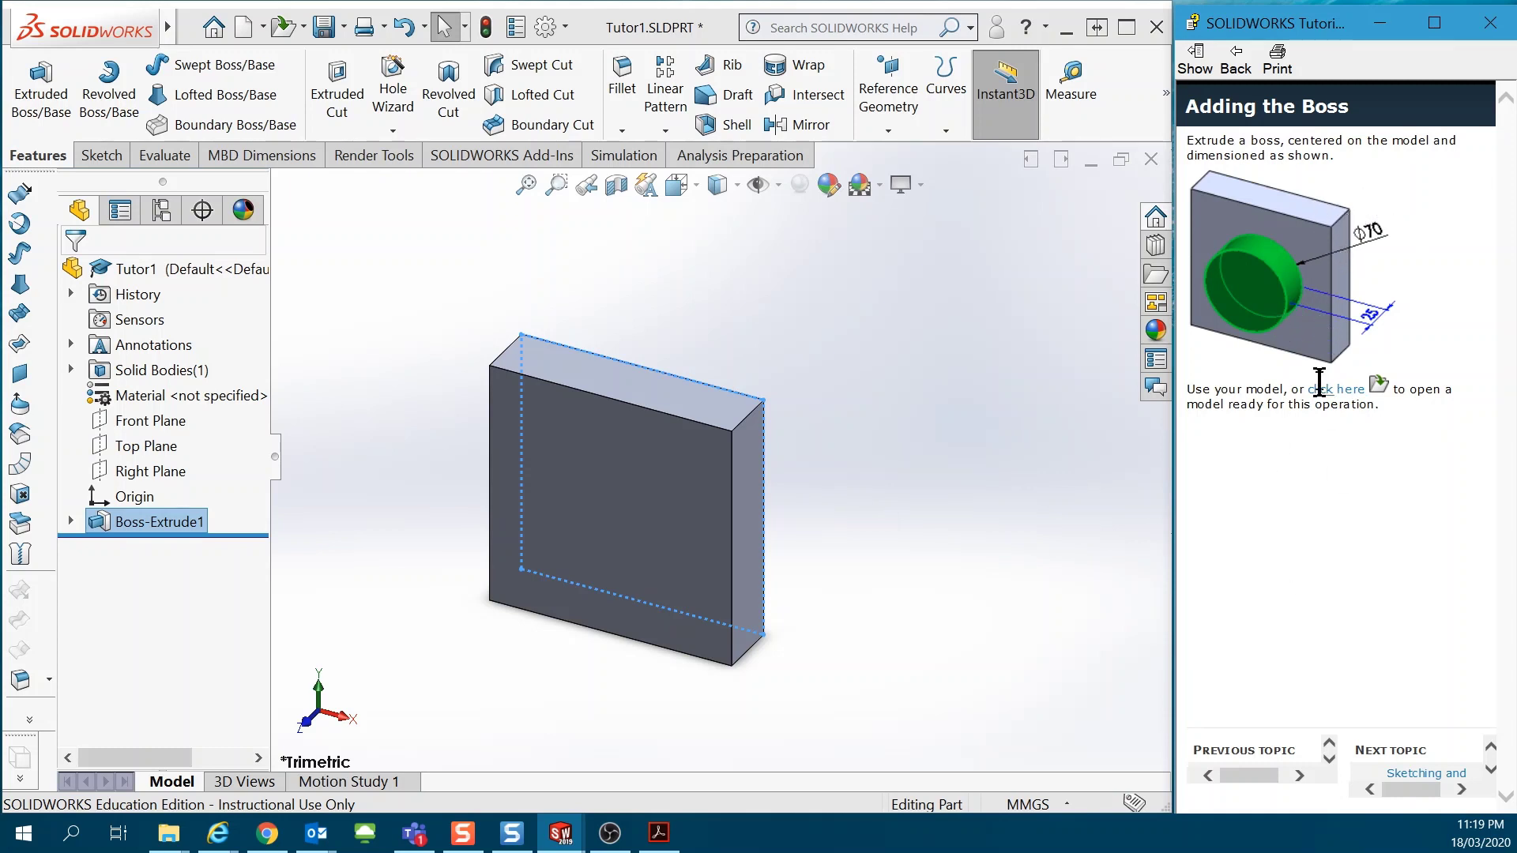
- Start Sketch2 on the block's front face, viewed Normal To, with the Sketching and Dimensioning the Boss topic open
click(1490, 768)
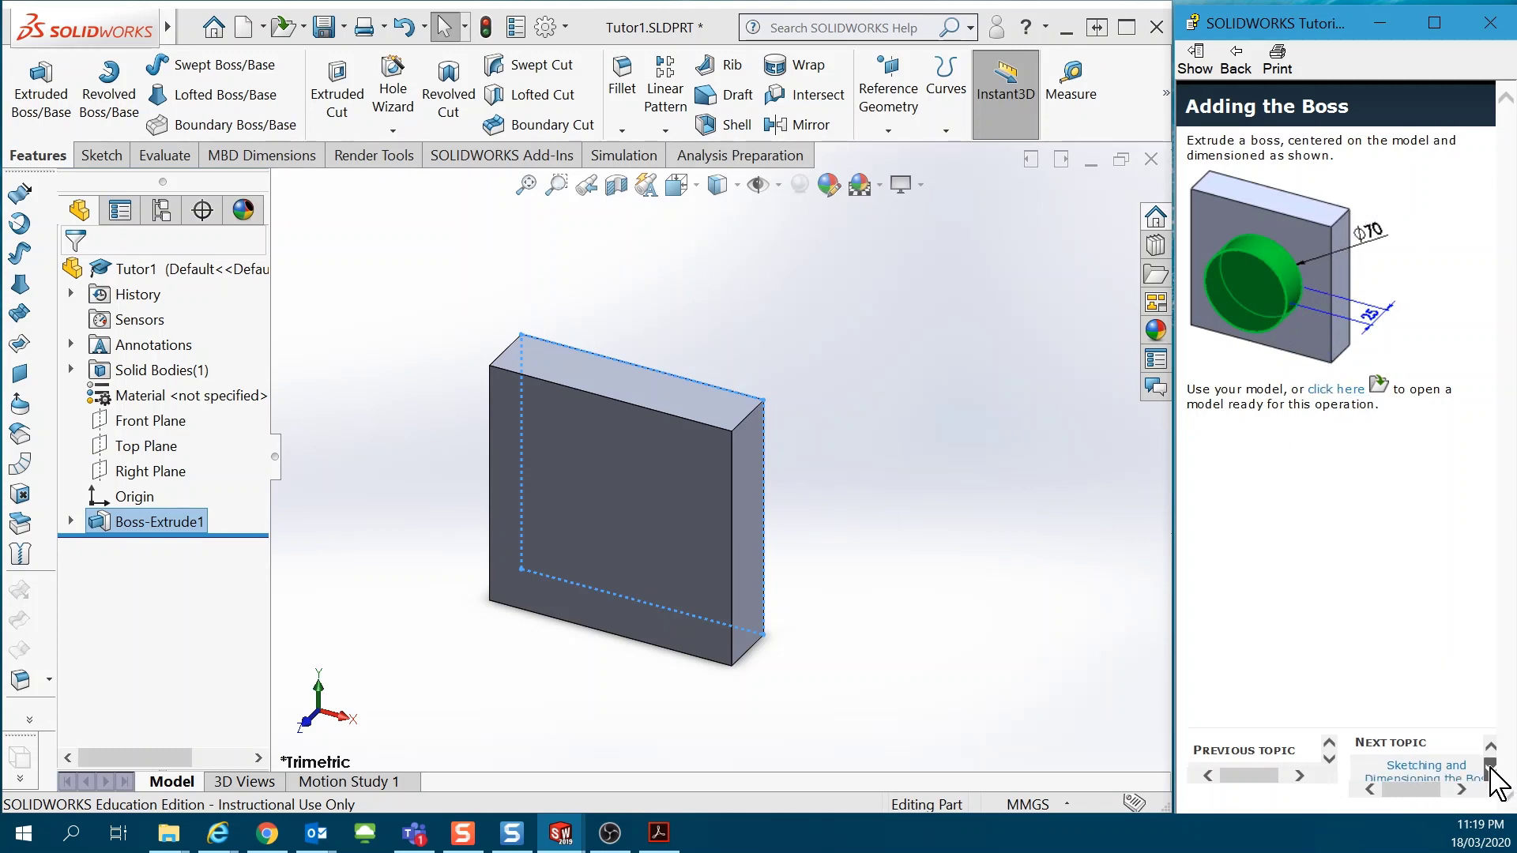
click(1431, 772)
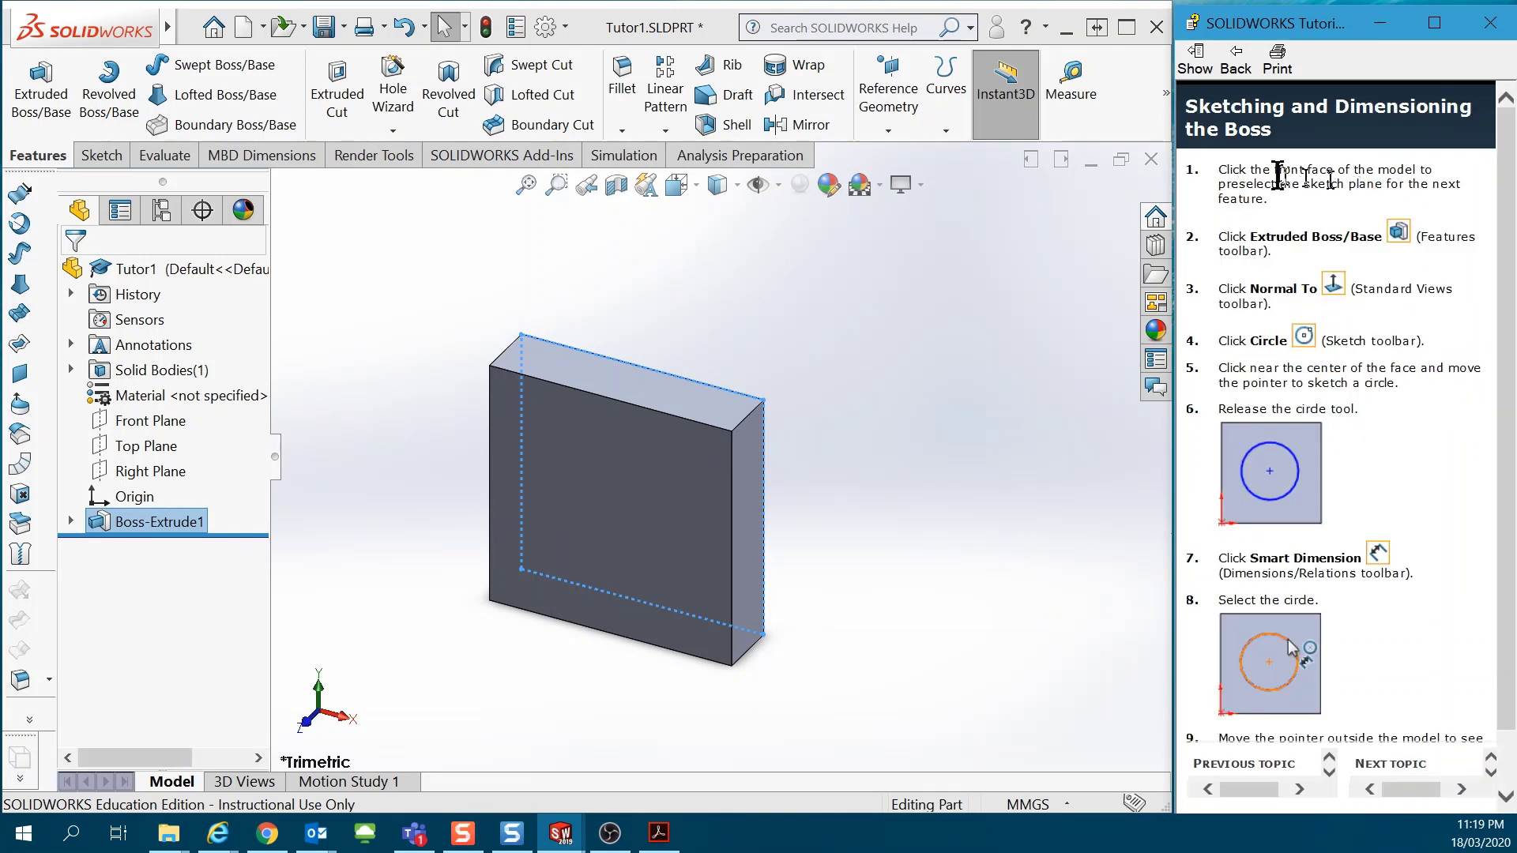
click(595, 428)
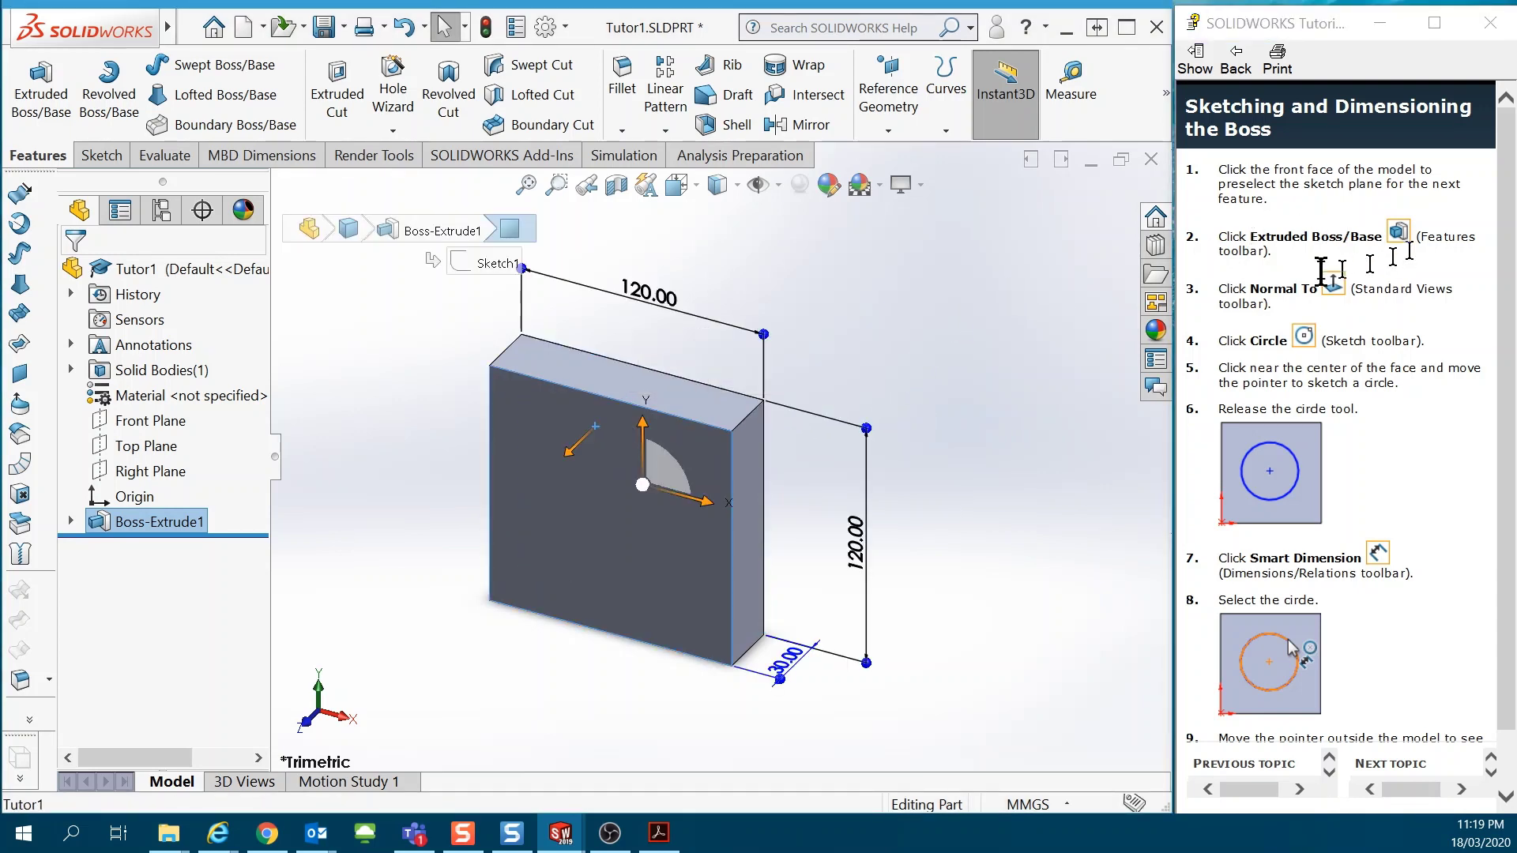
click(49, 119)
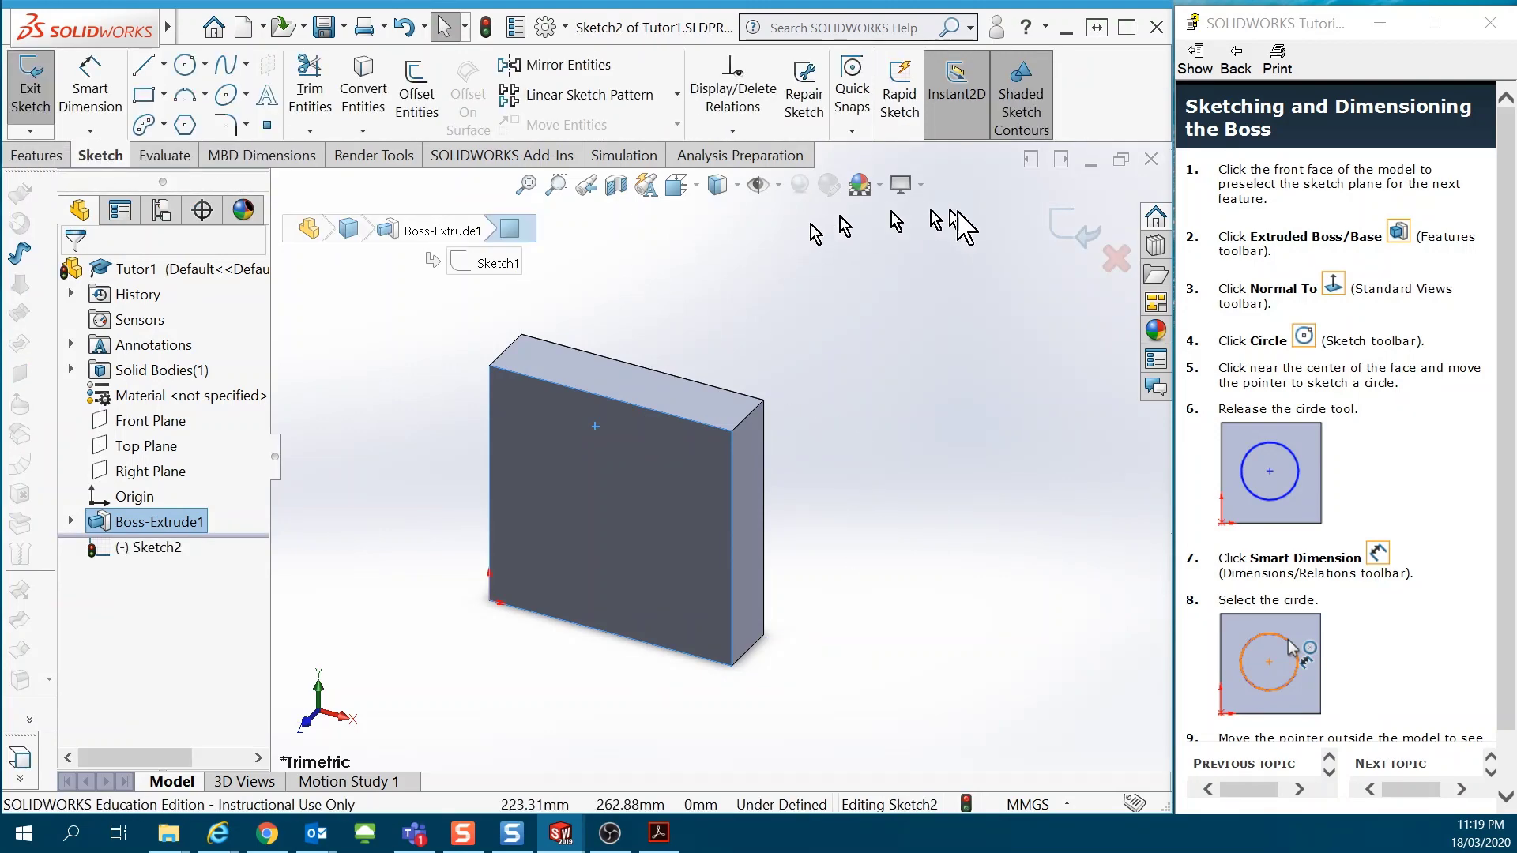
click(693, 191)
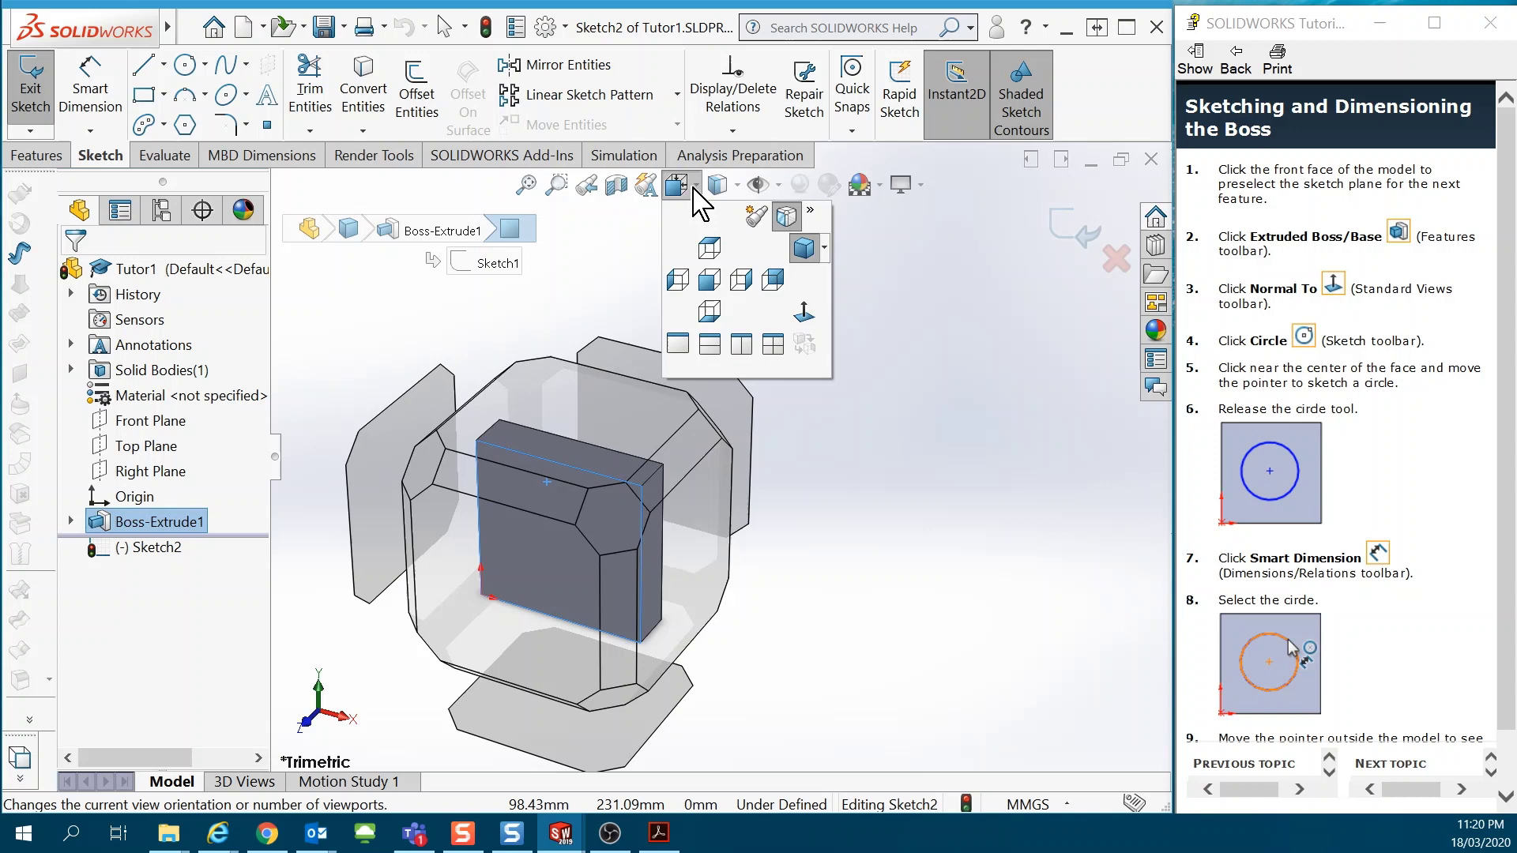
click(804, 313)
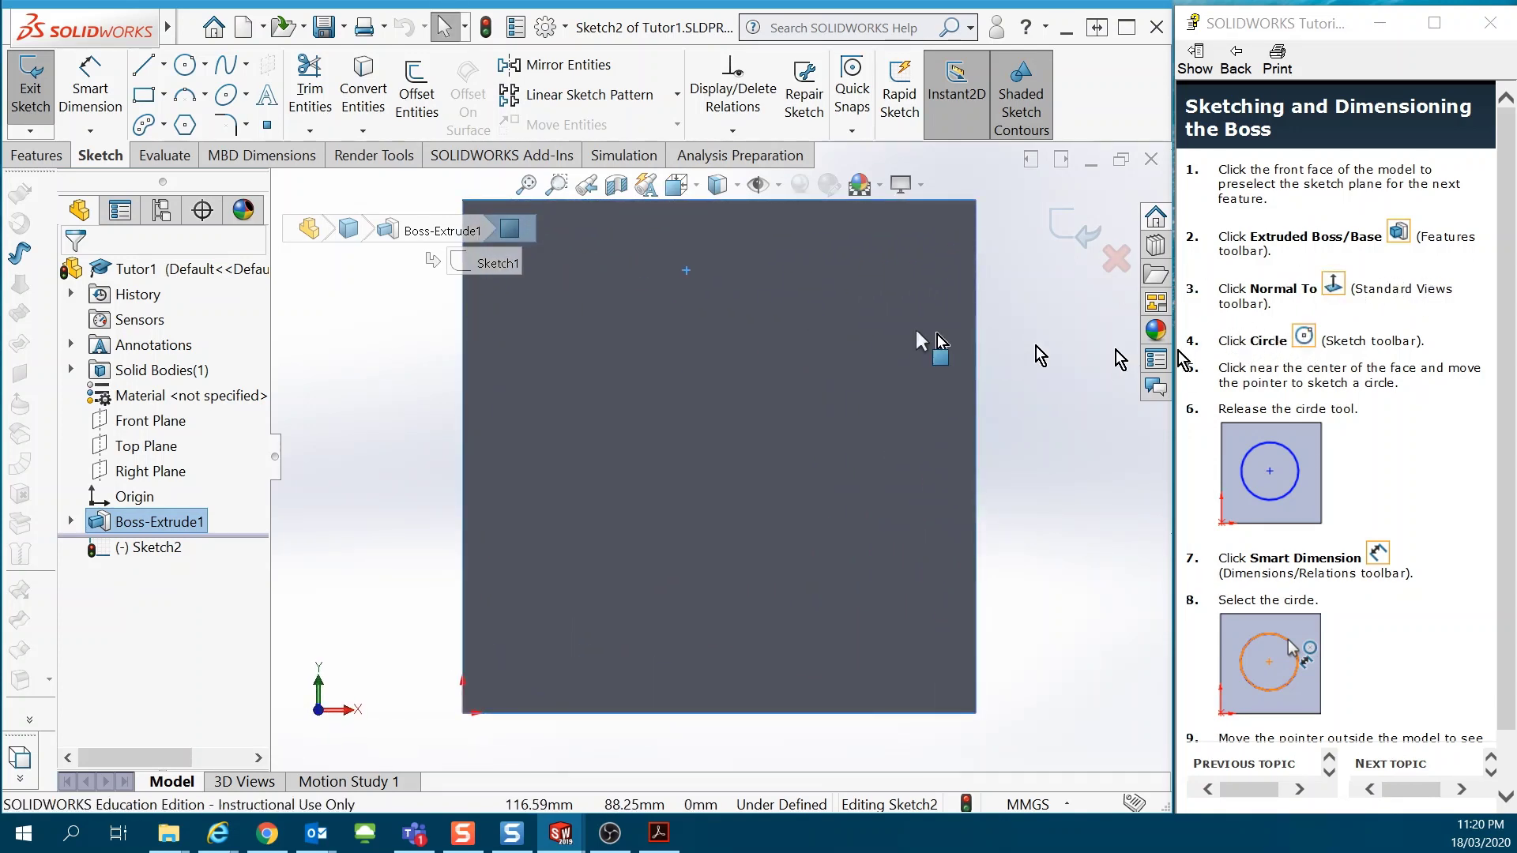
click(1303, 339)
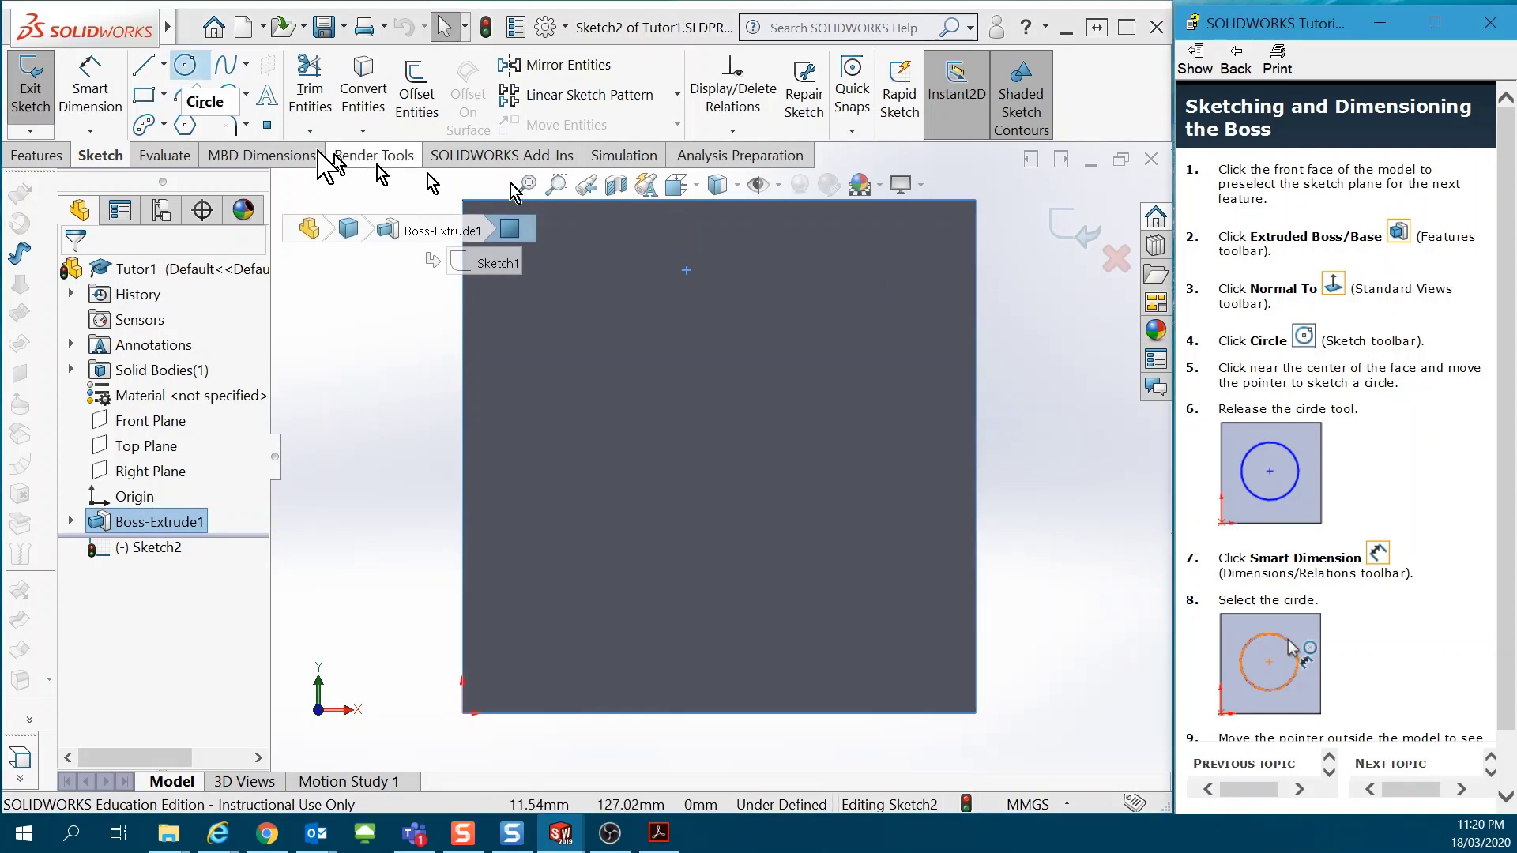
- Sketch a centre-radius circle of about 34 mm radius near the front face's centre
click(205, 65)
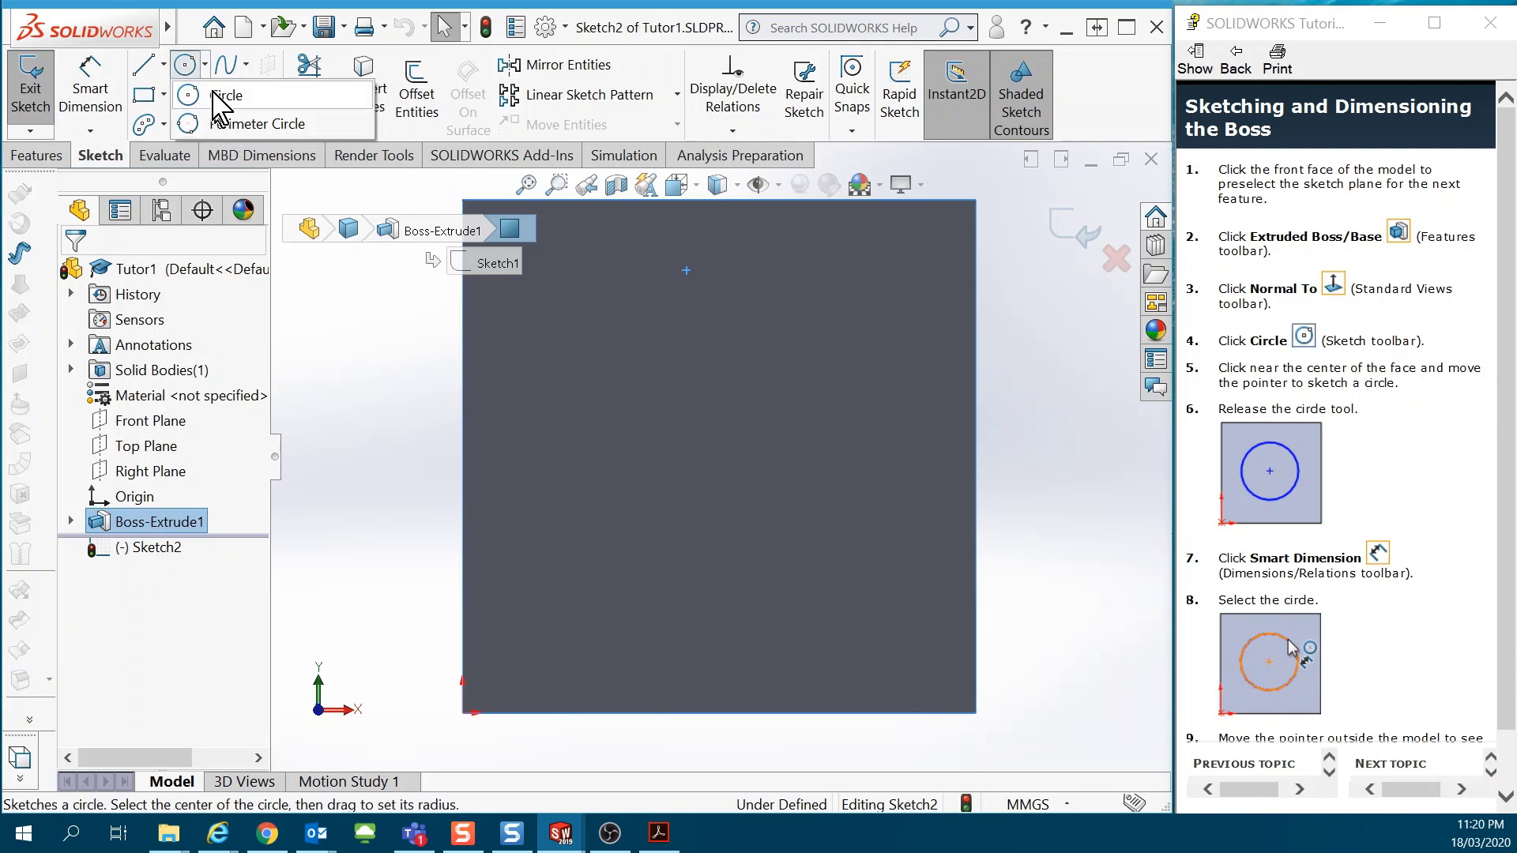
click(224, 96)
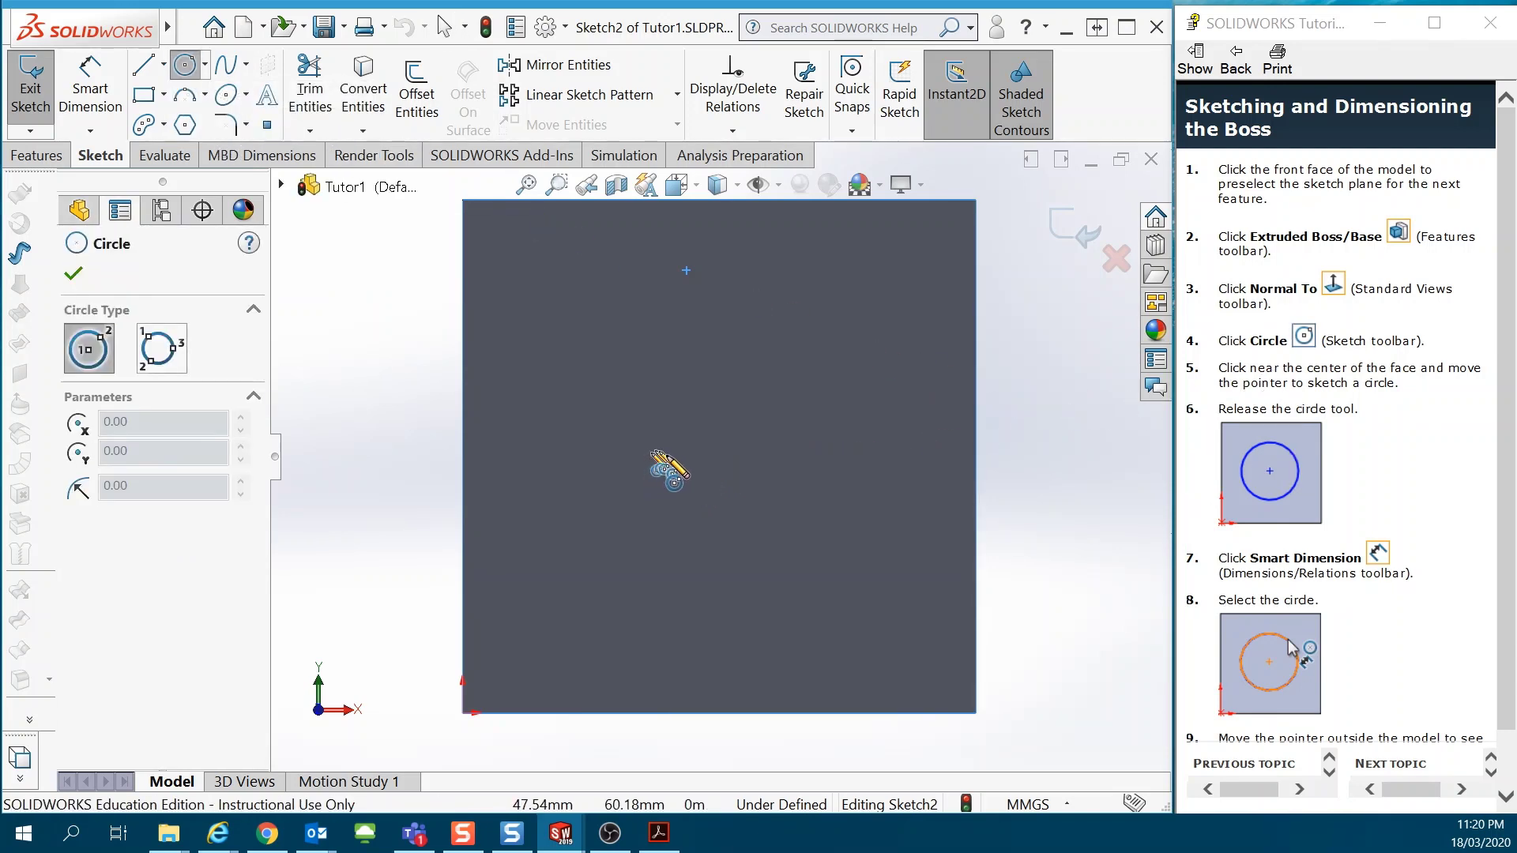
drag(676, 468, 794, 385)
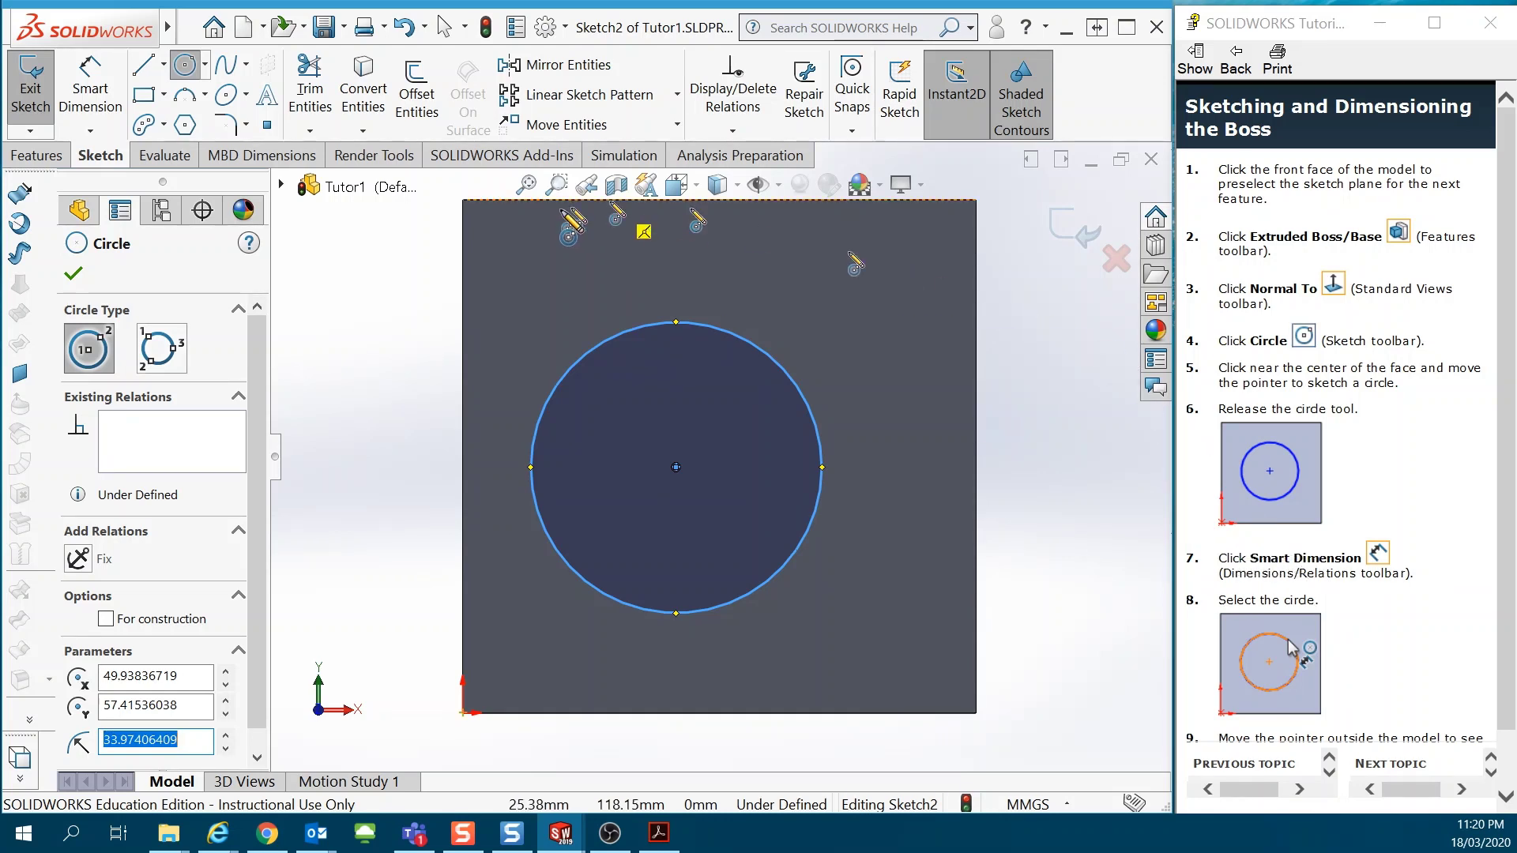
click(91, 91)
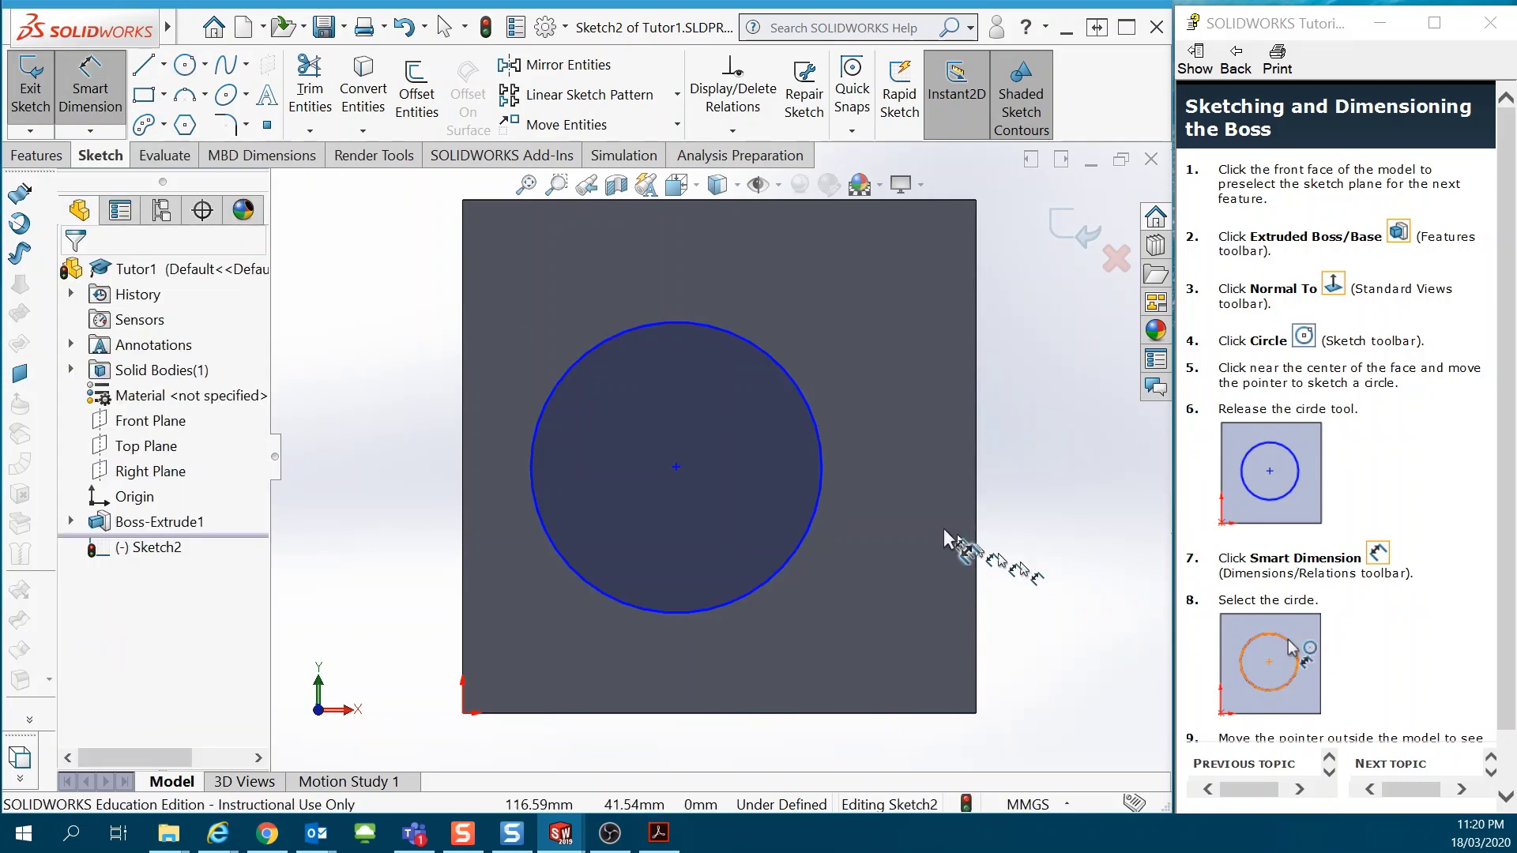
- Dimension the circle's diameter, changing it from 67.95 mm to 70 mm
click(822, 433)
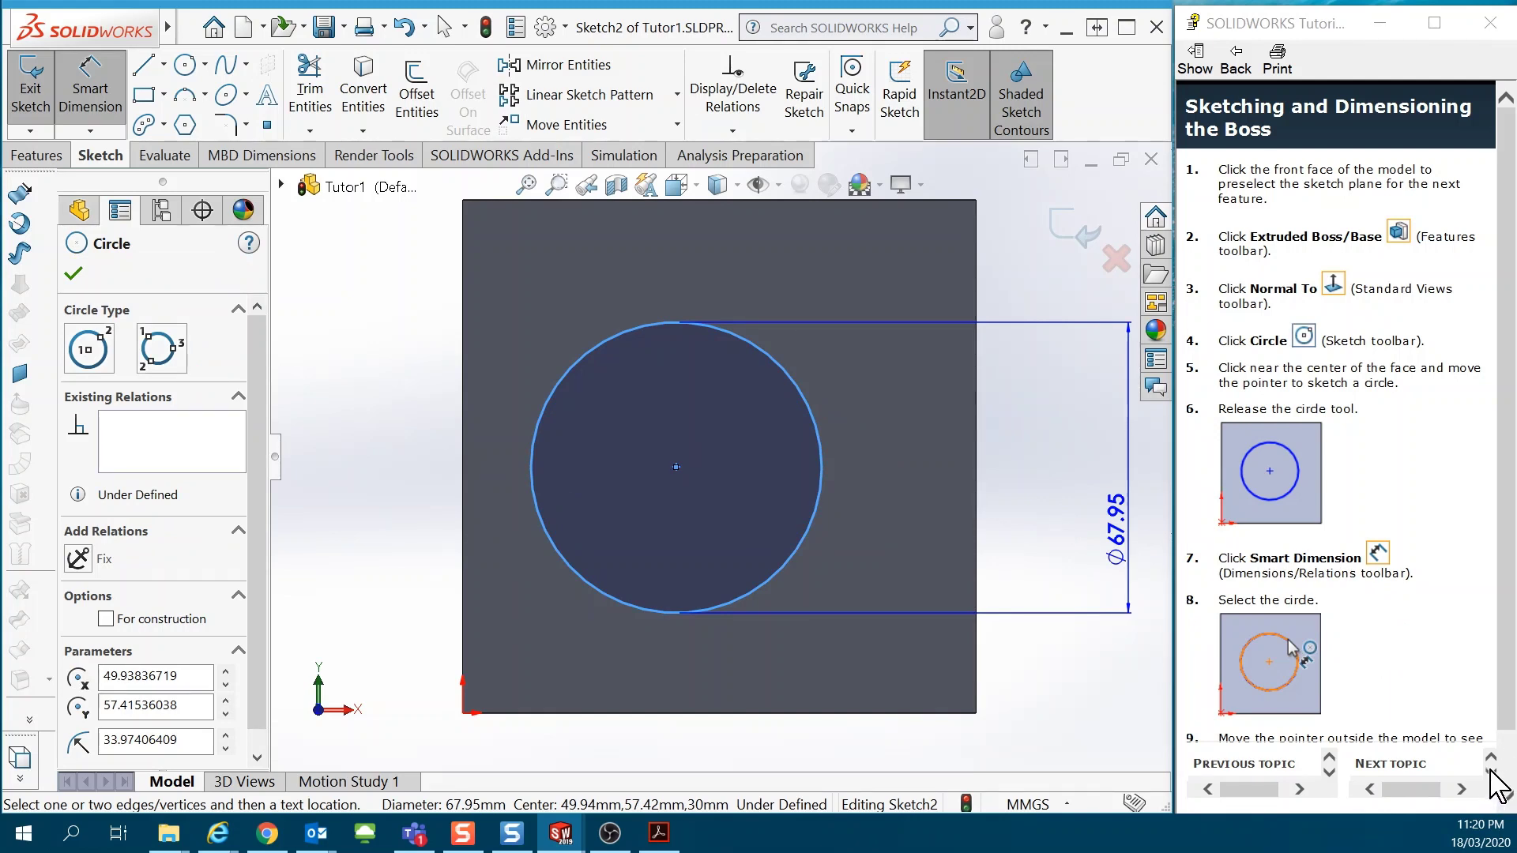
scroll(1499, 786, down, 2)
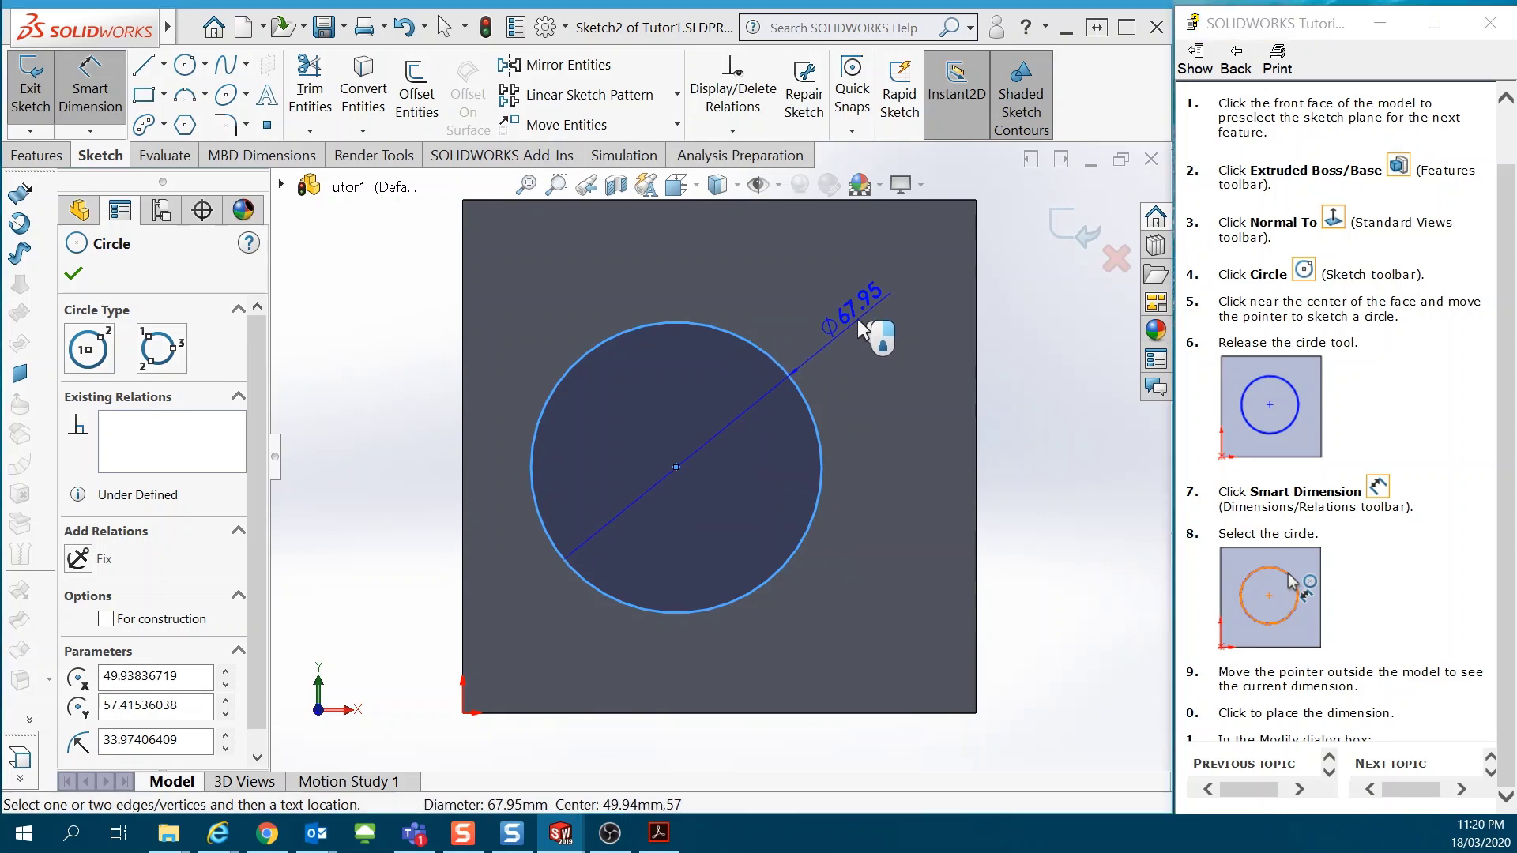
click(857, 321)
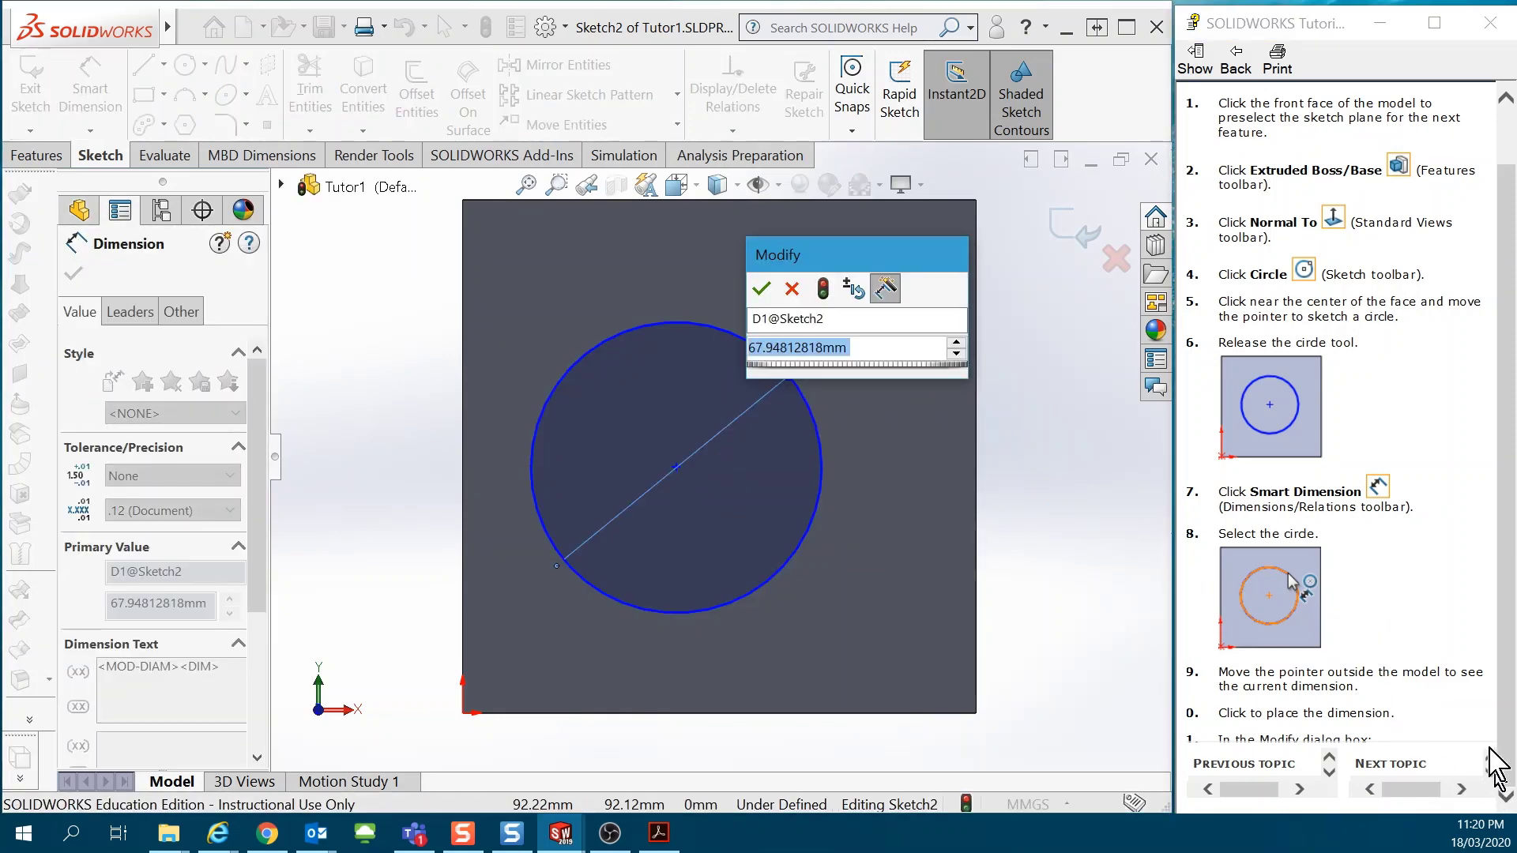
click(1504, 795)
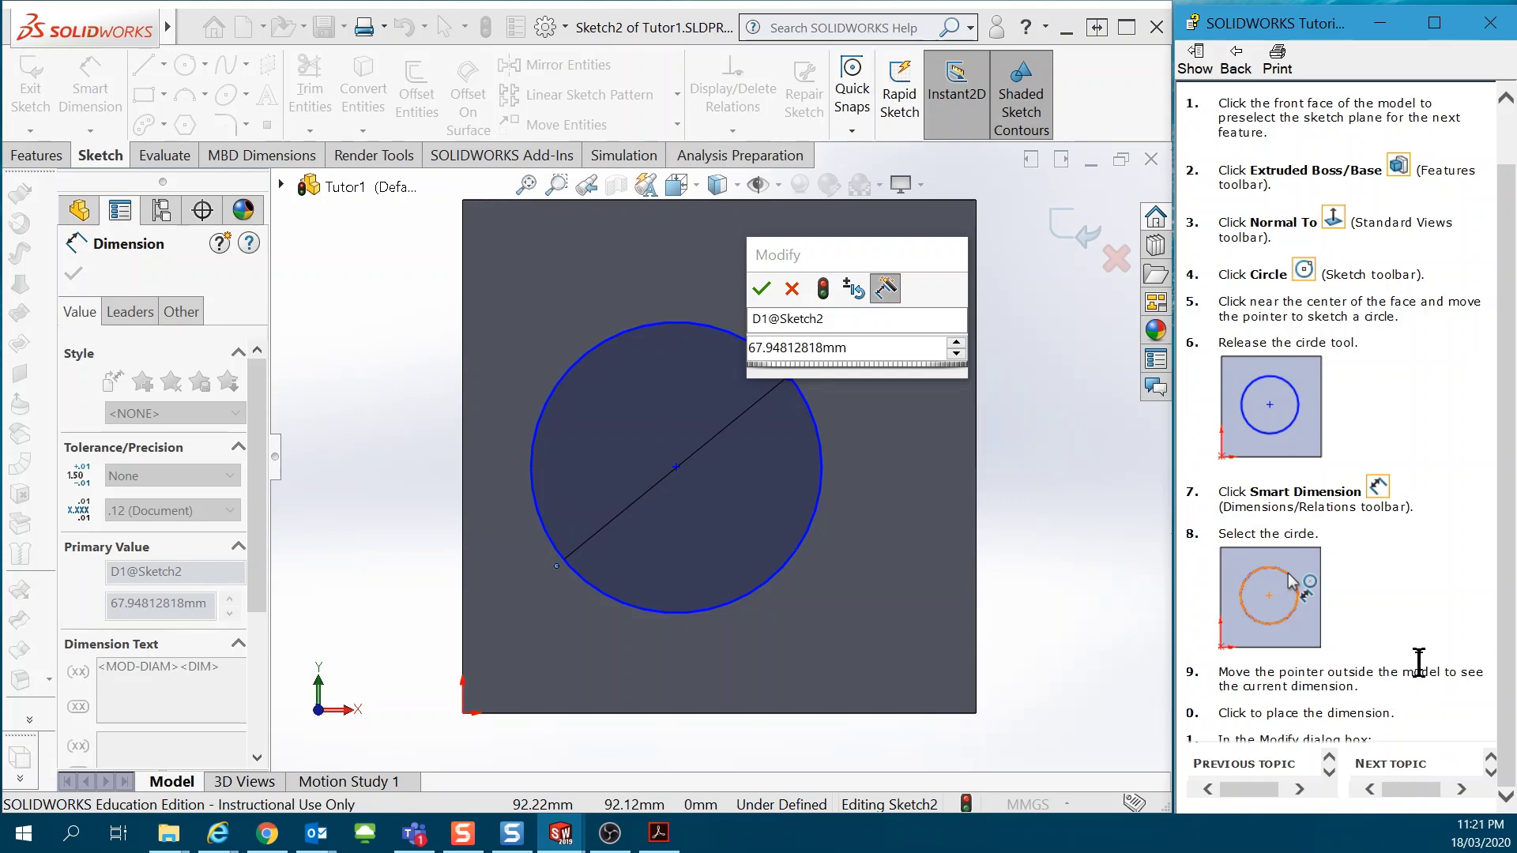
ctrl+scroll(1429, 680, down, 2)
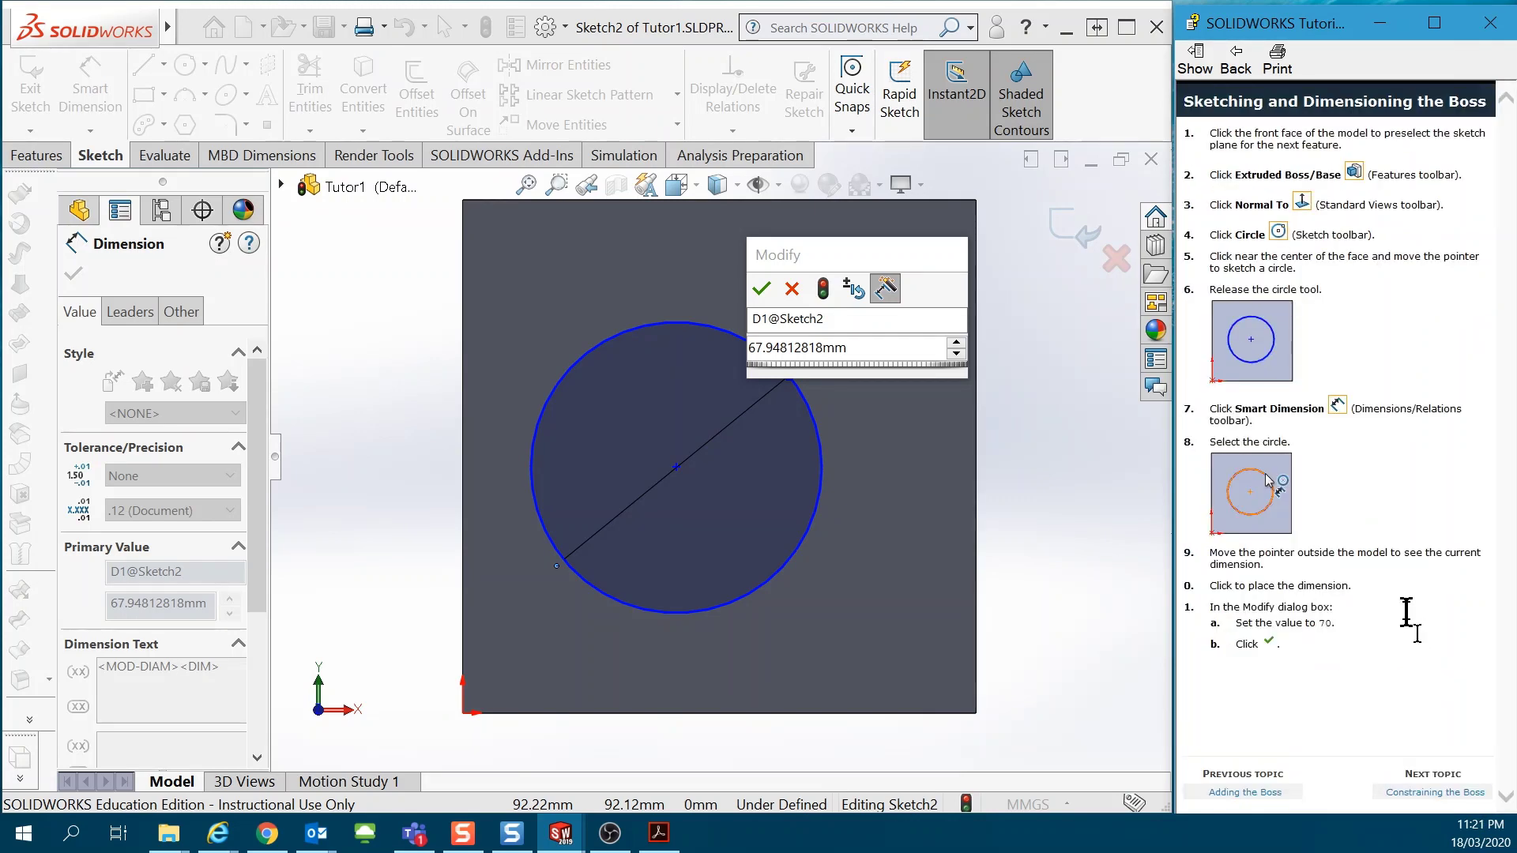
click(862, 361)
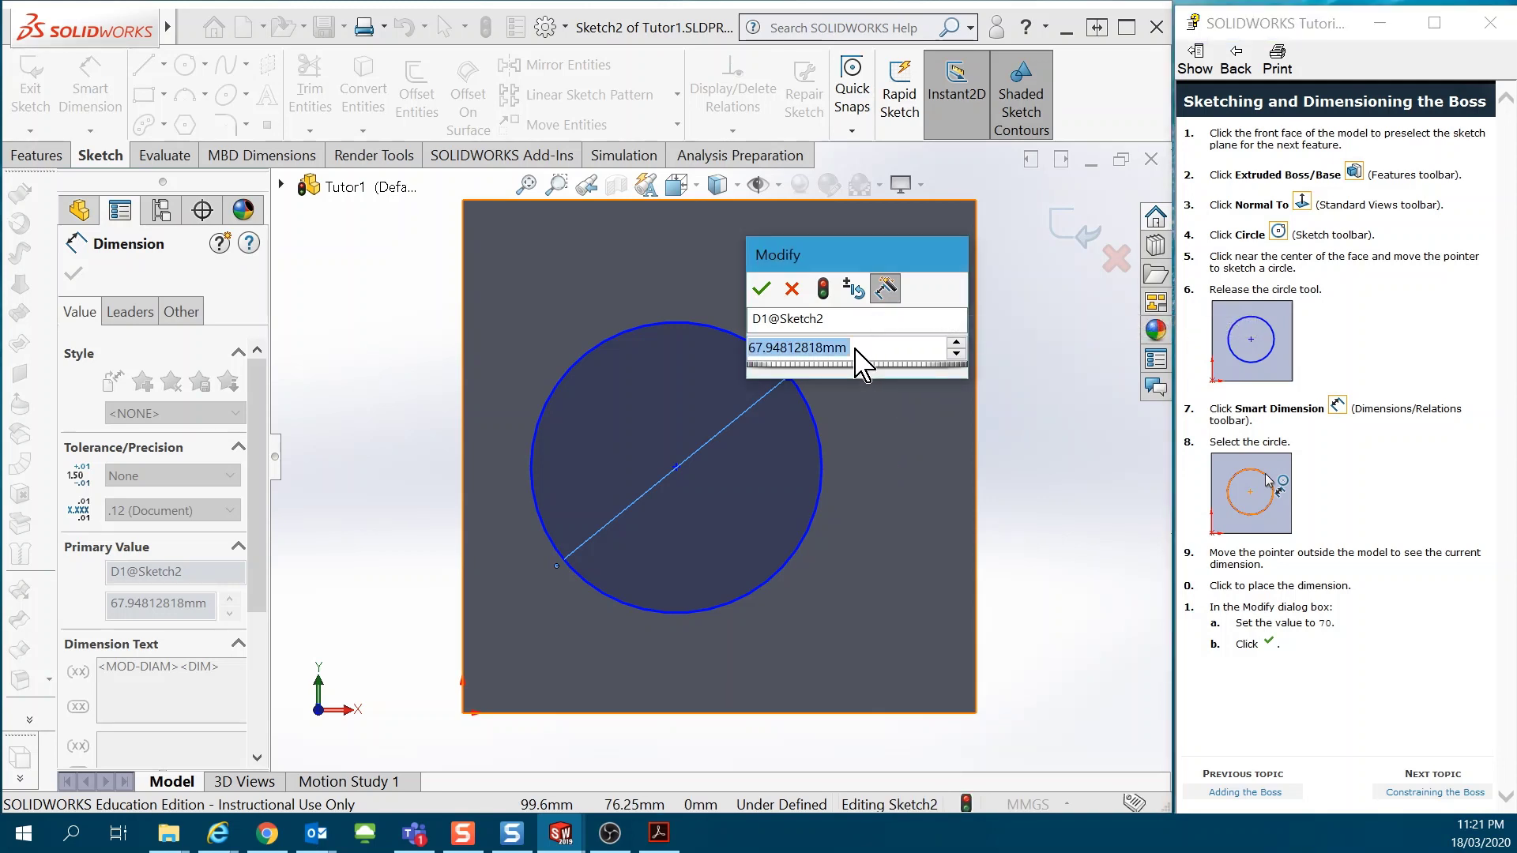
text(70)
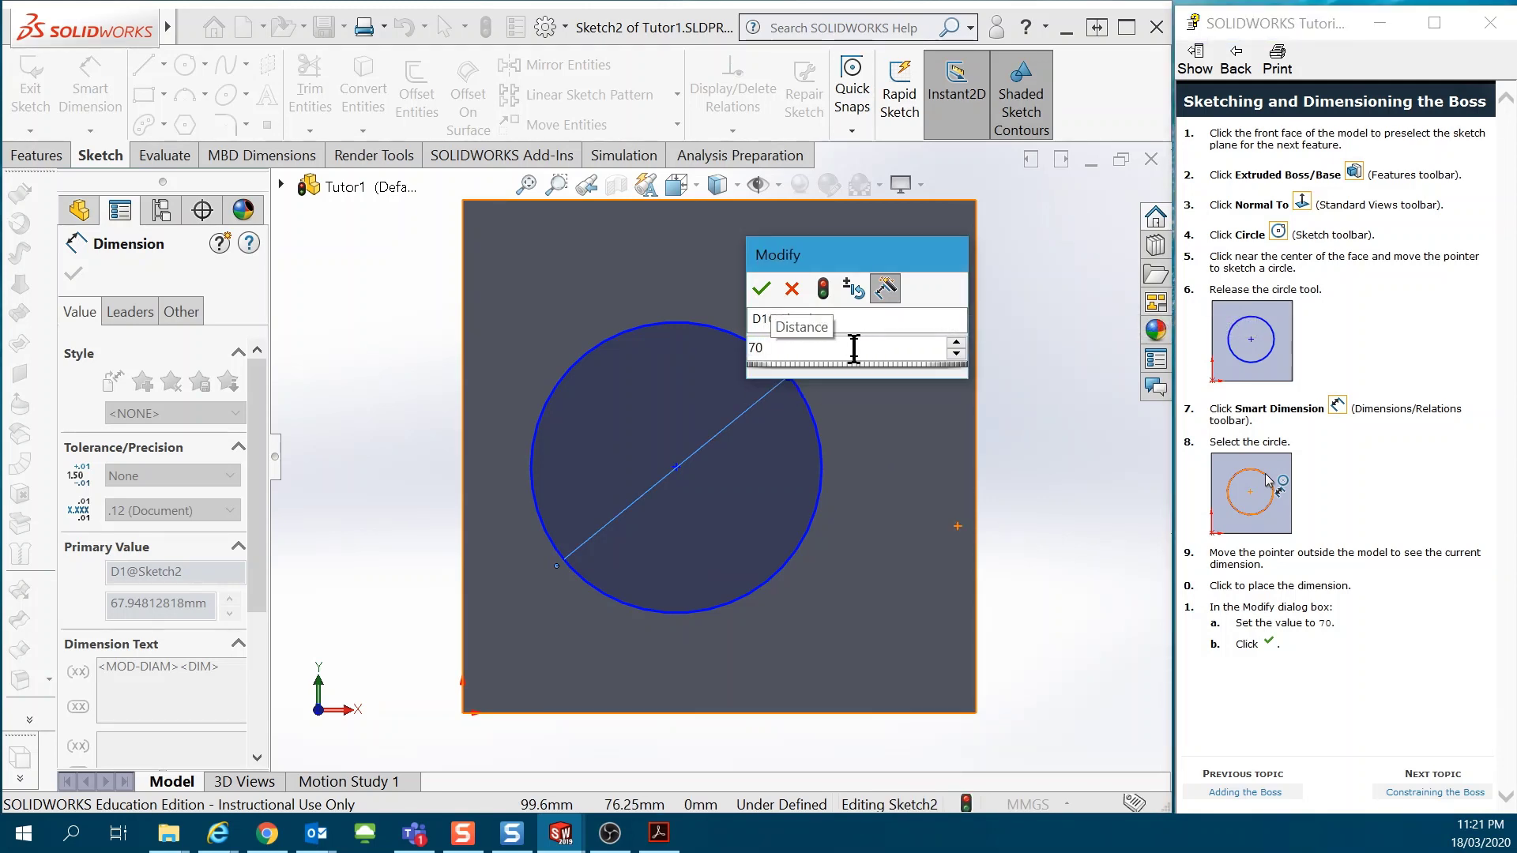
key(Escape)
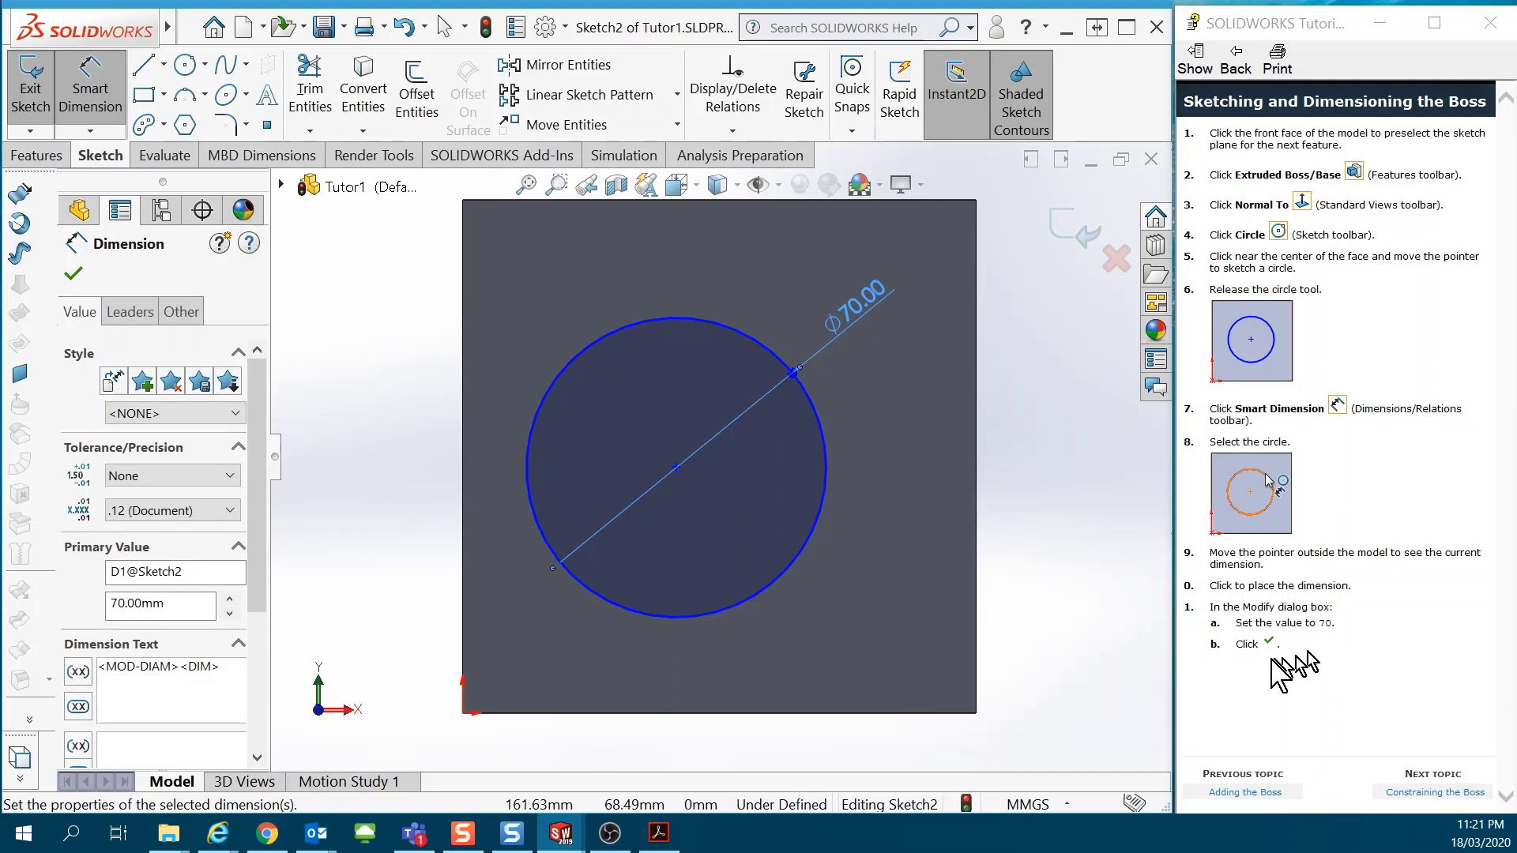
- With the Constraining the Boss topic open, set the circle centre 60 mm below the top edge
click(1447, 793)
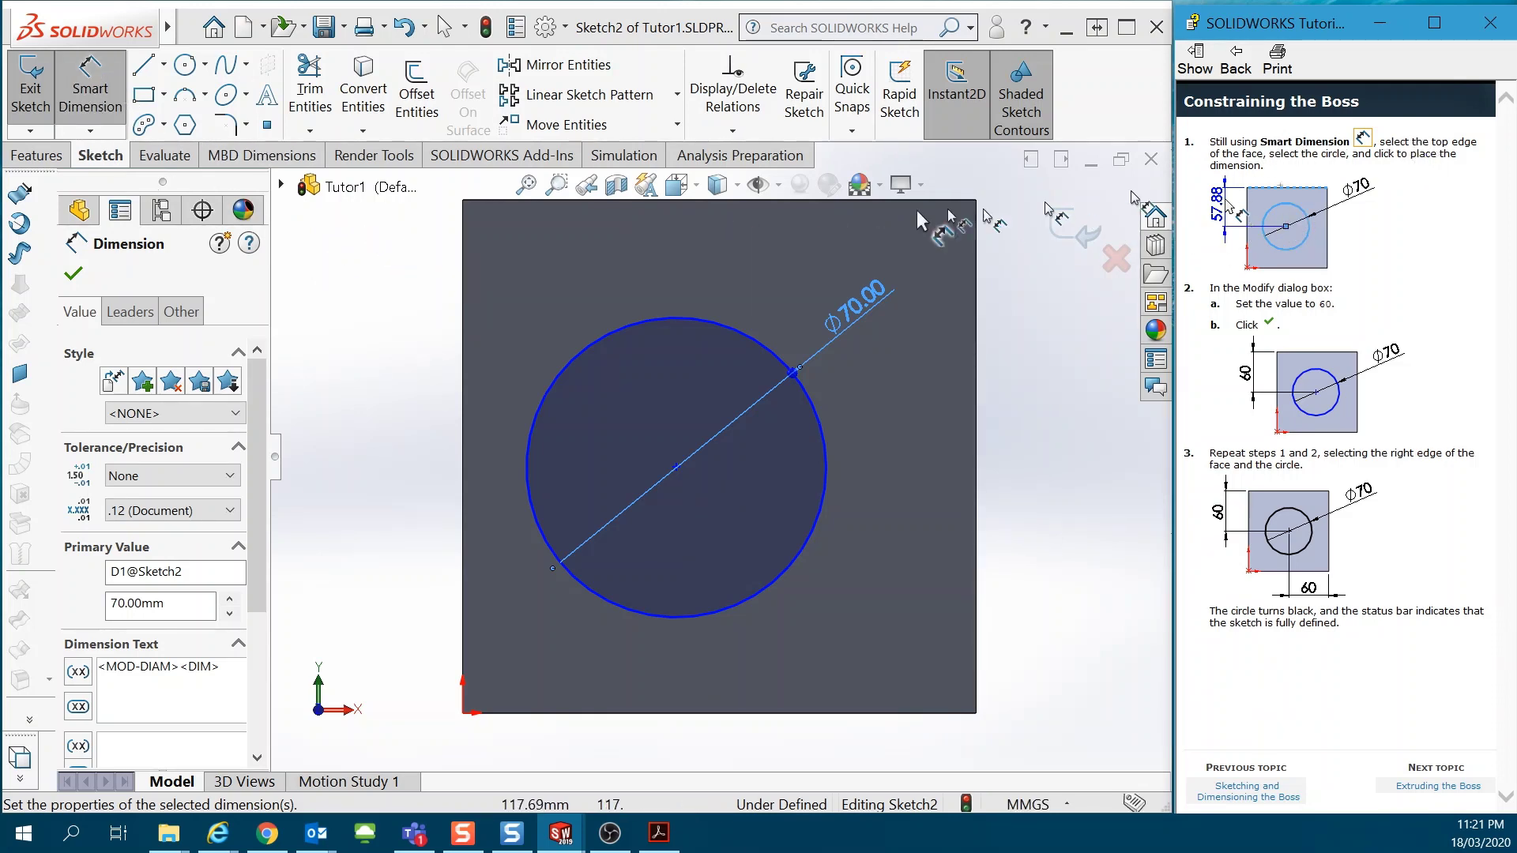
click(616, 203)
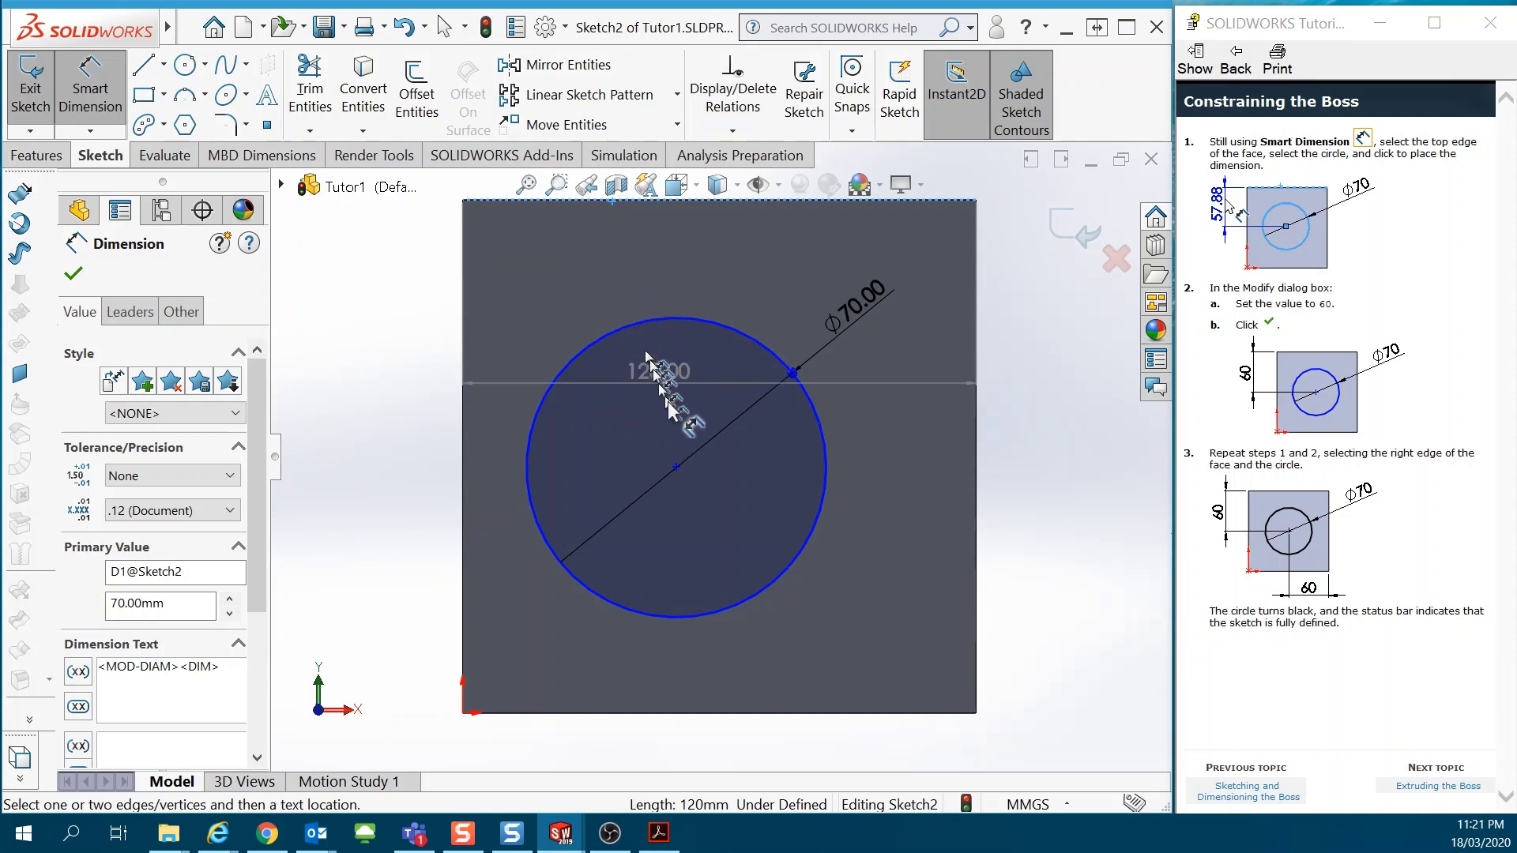
click(677, 467)
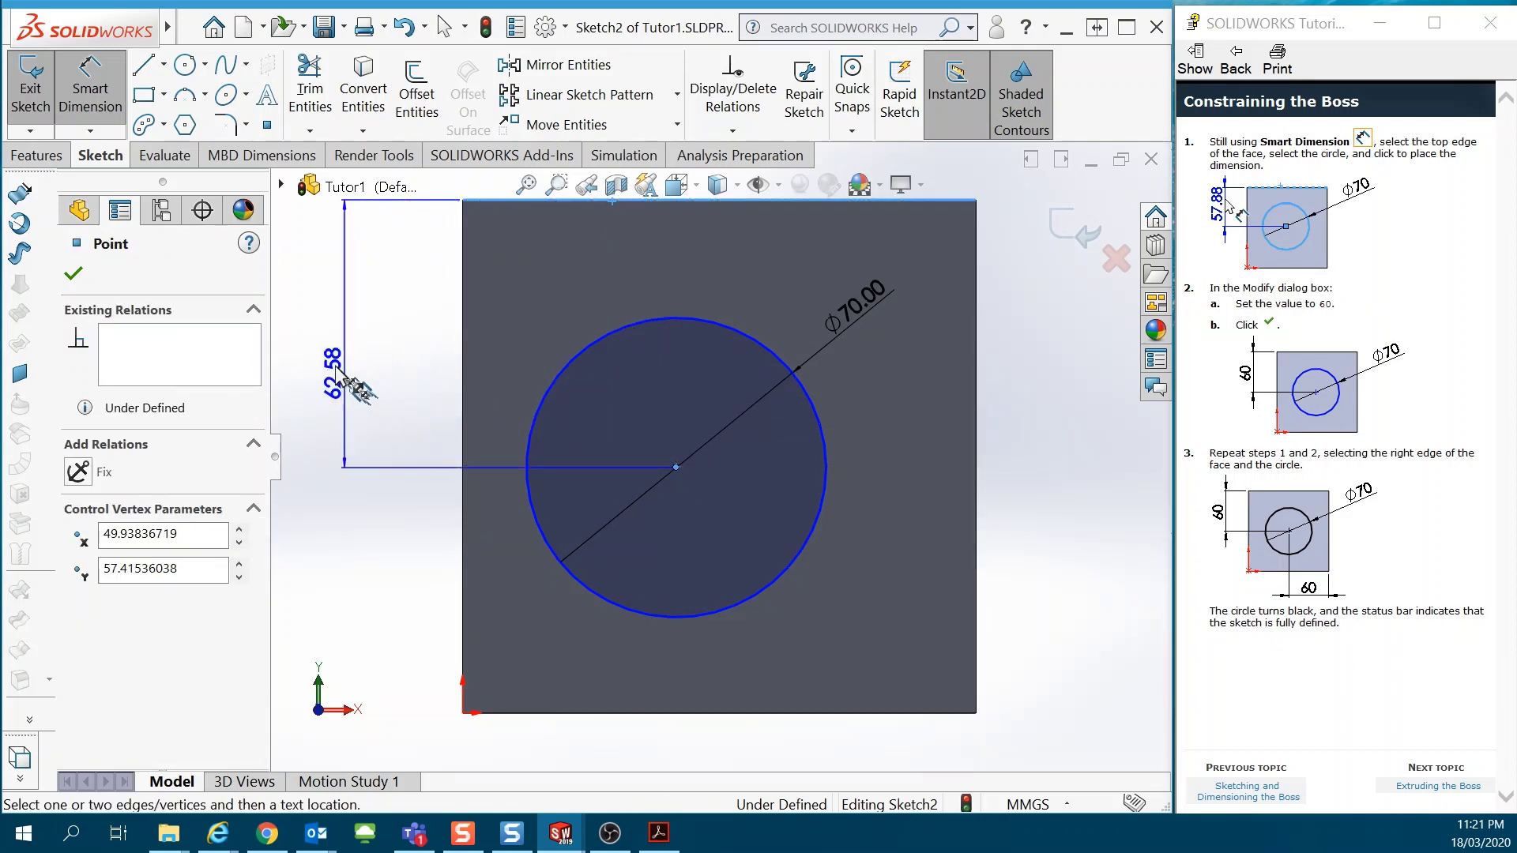
click(381, 325)
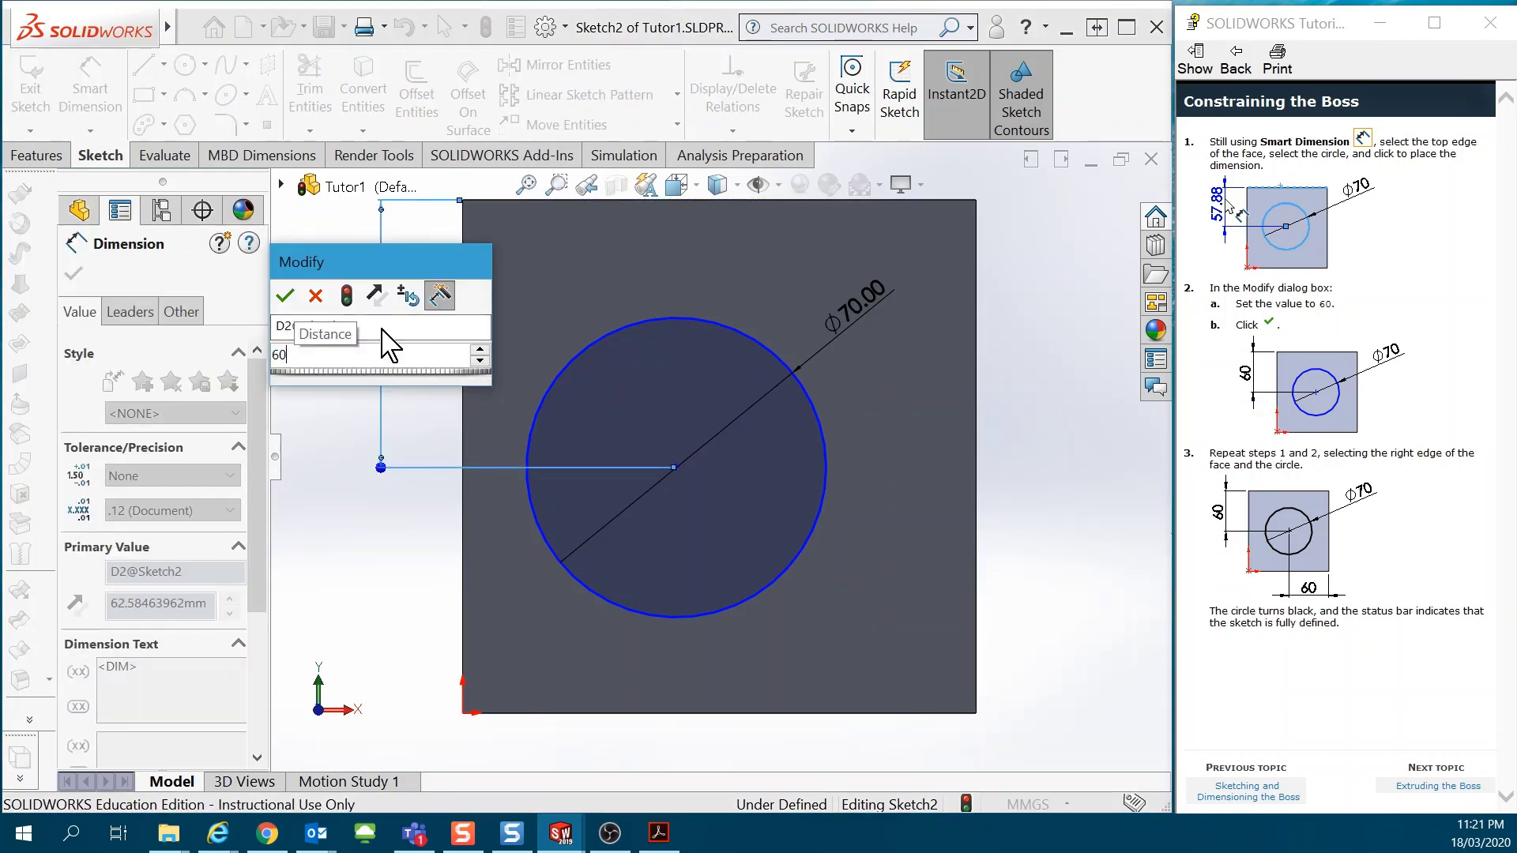
text(60)
key(Return)
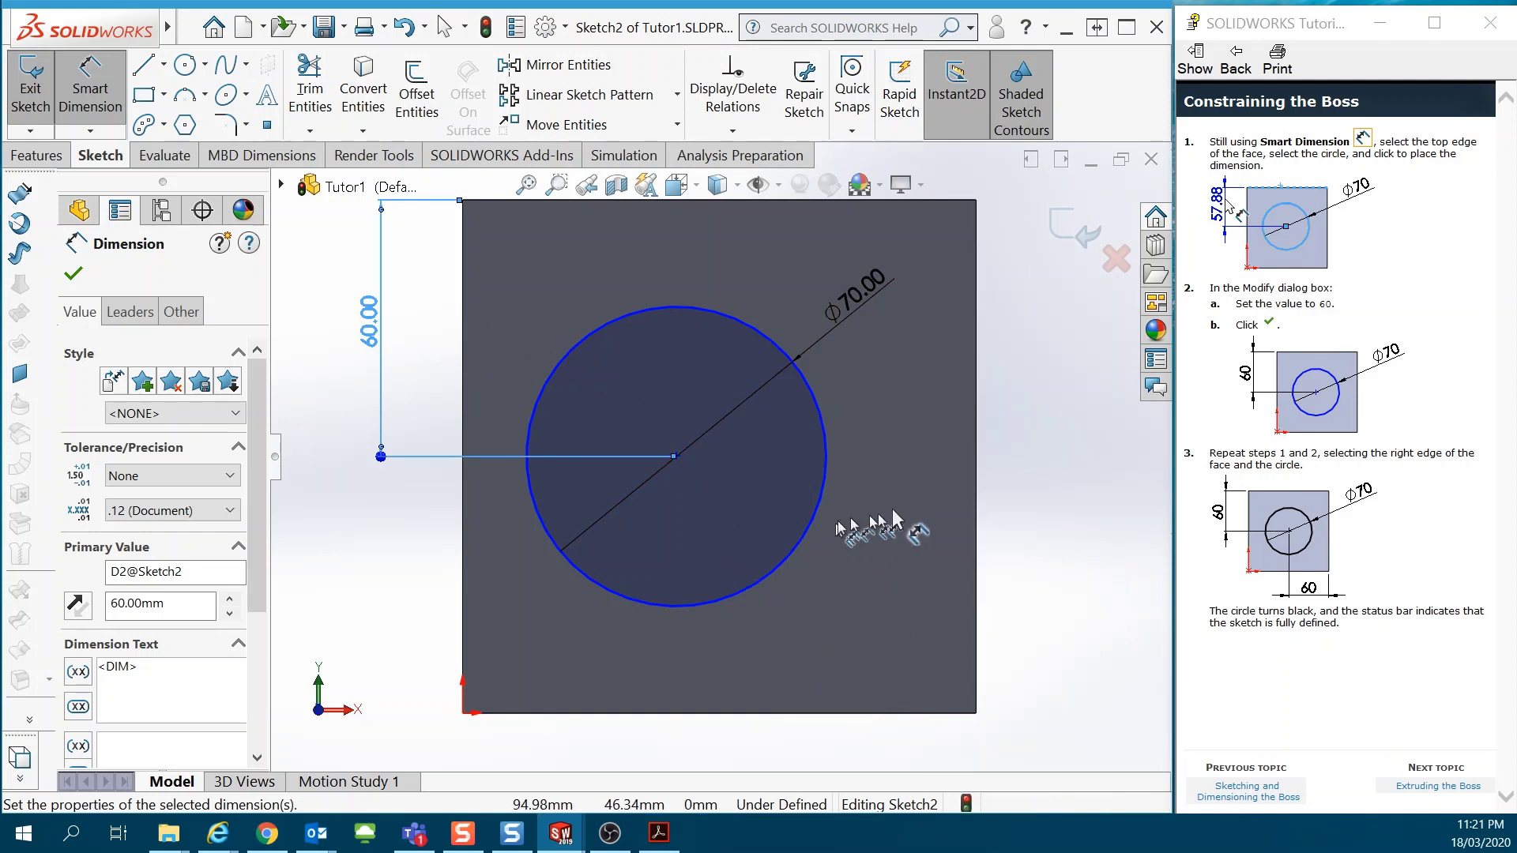
- Set the circle centre 60 mm from the block's right edge, fully defining Sketch2
click(977, 506)
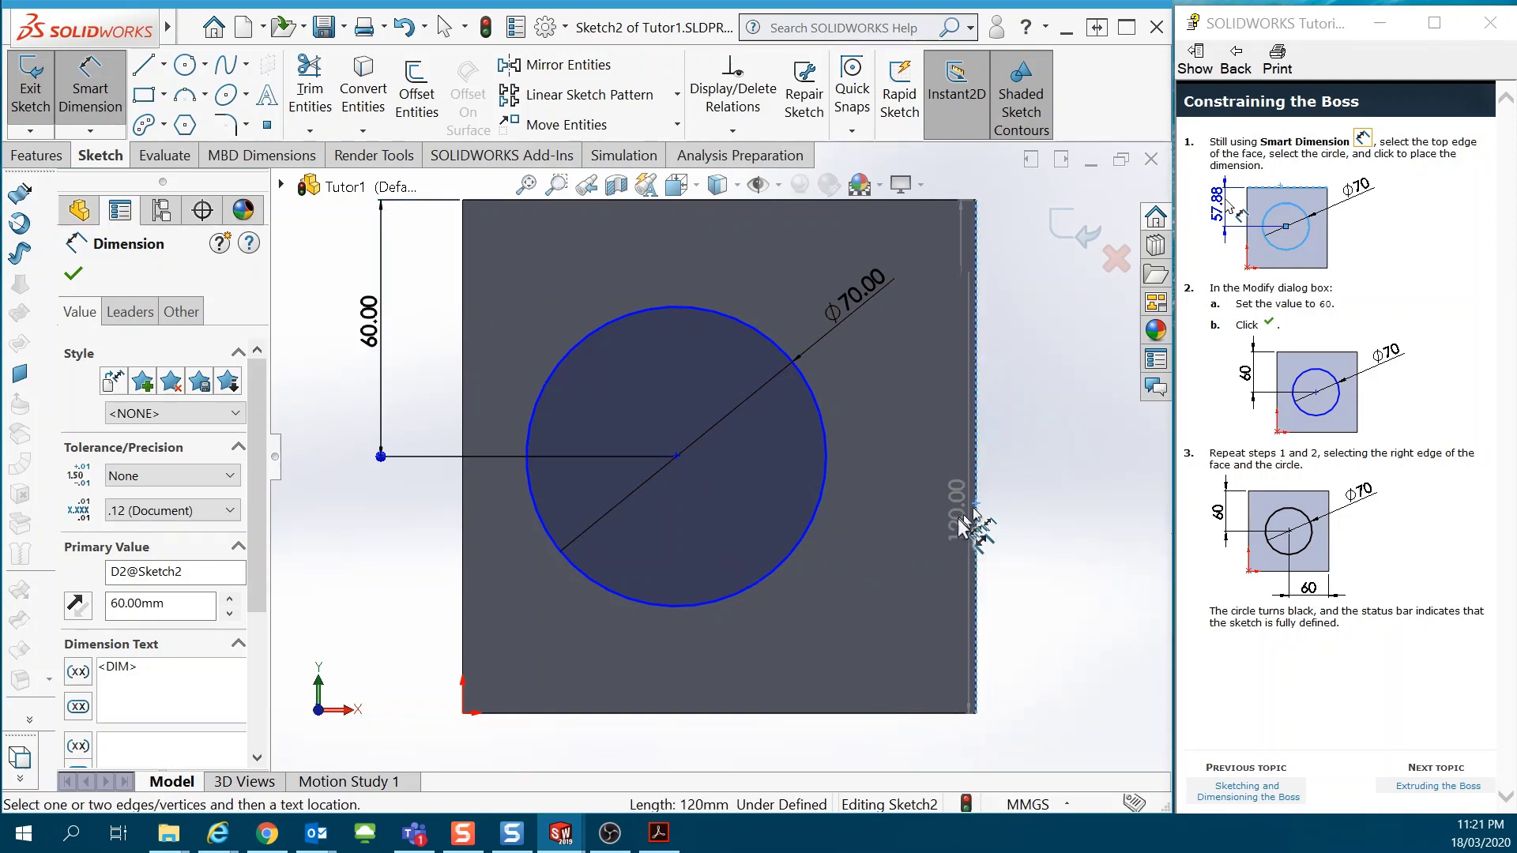
click(676, 457)
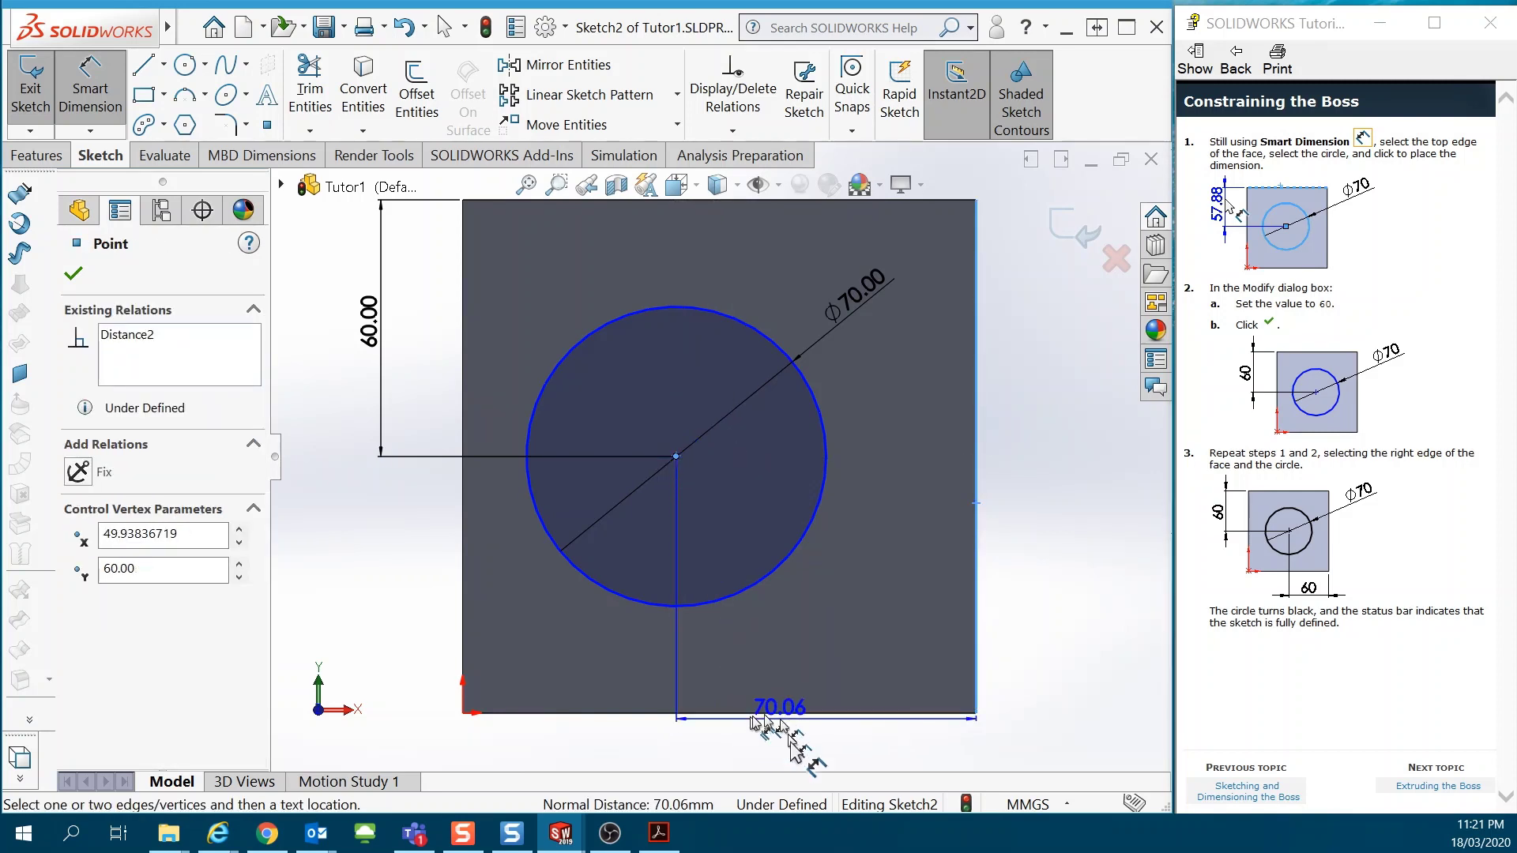
click(833, 763)
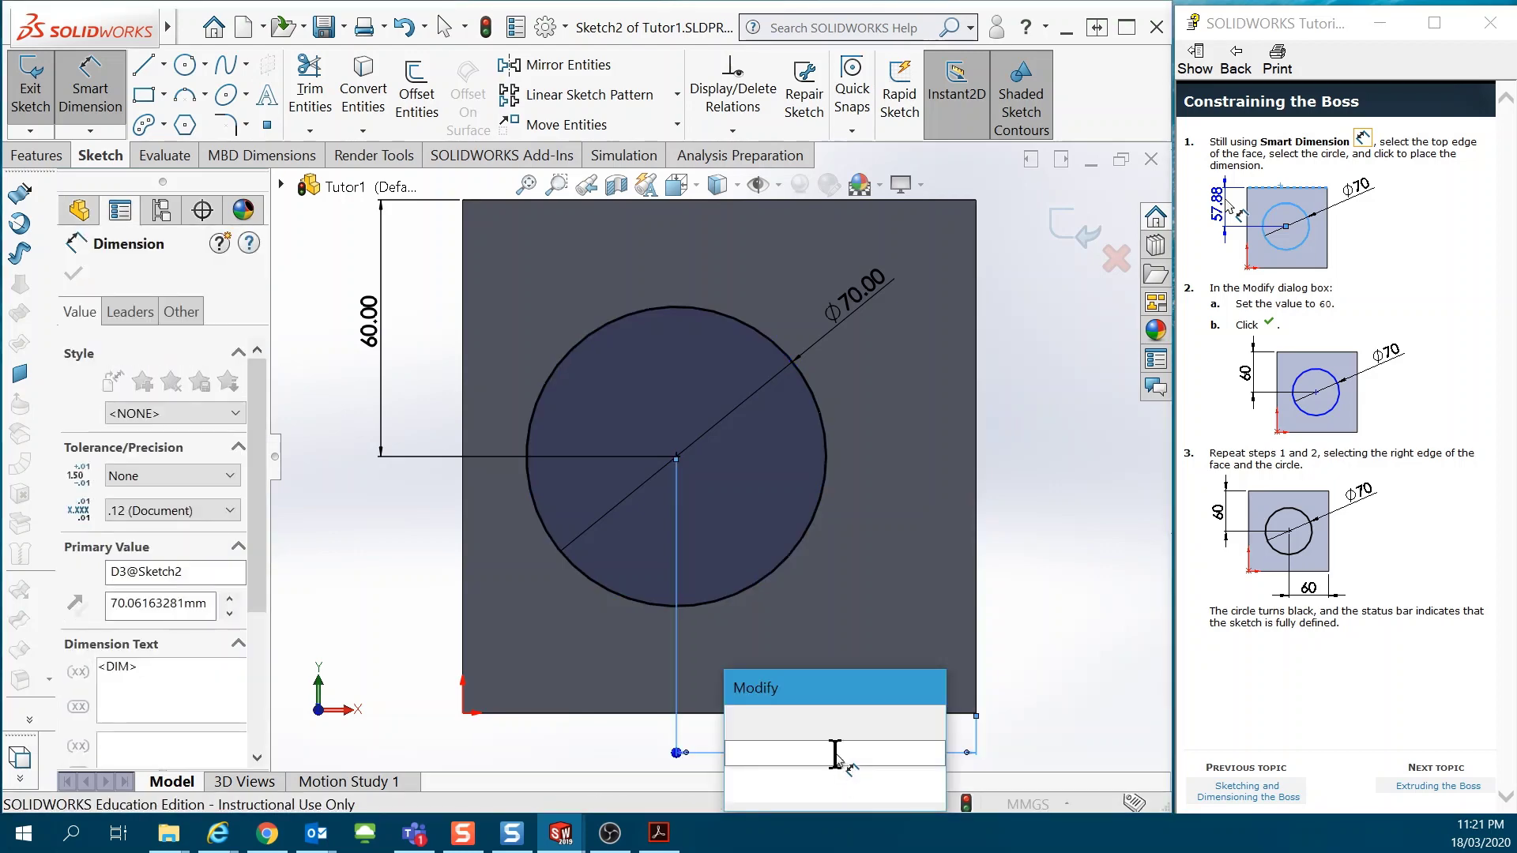
text(60)
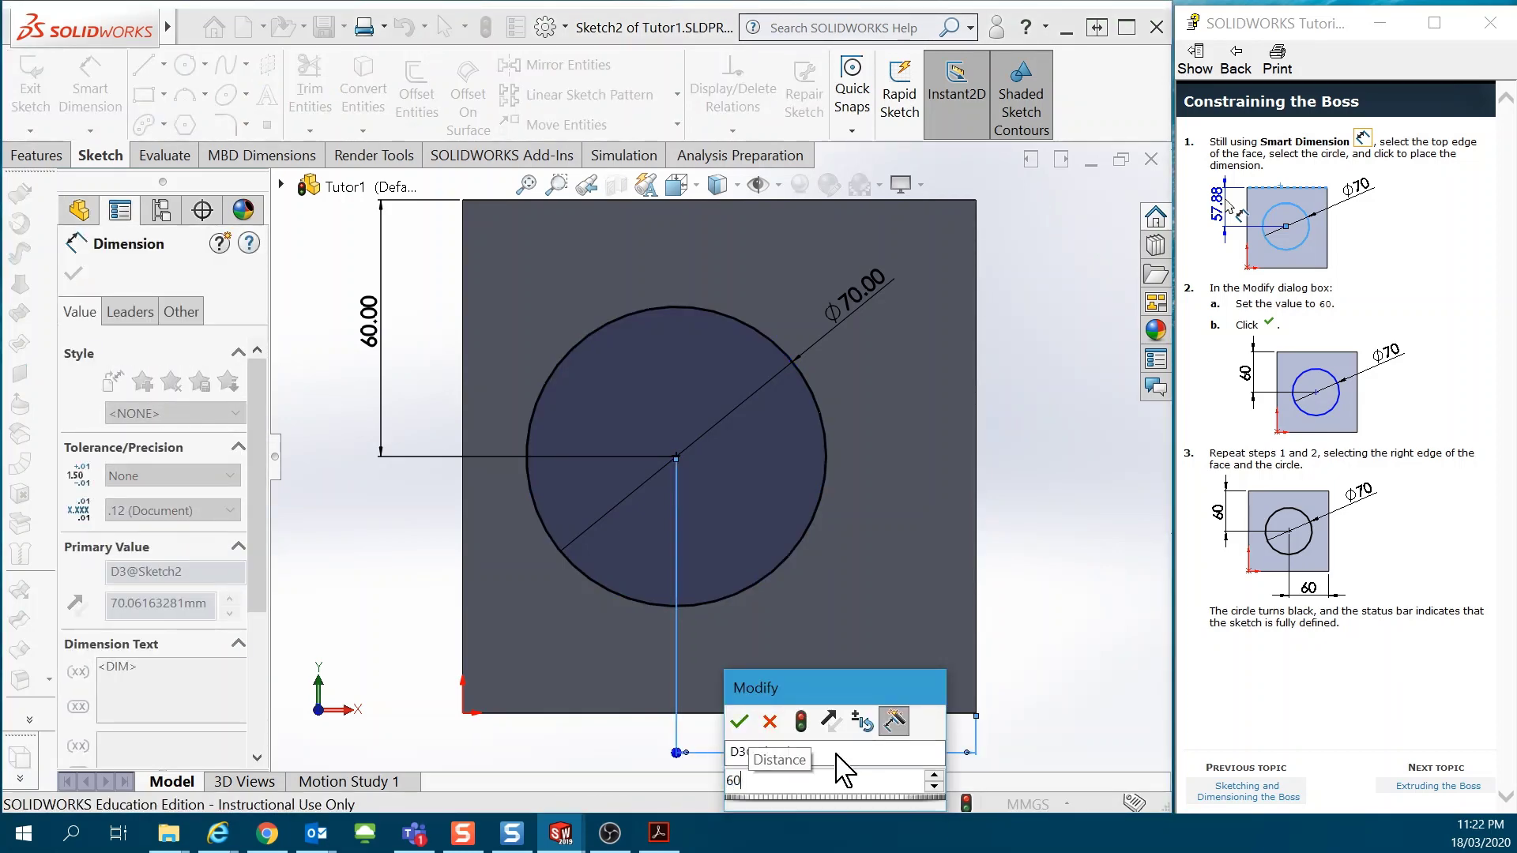
key(Return)
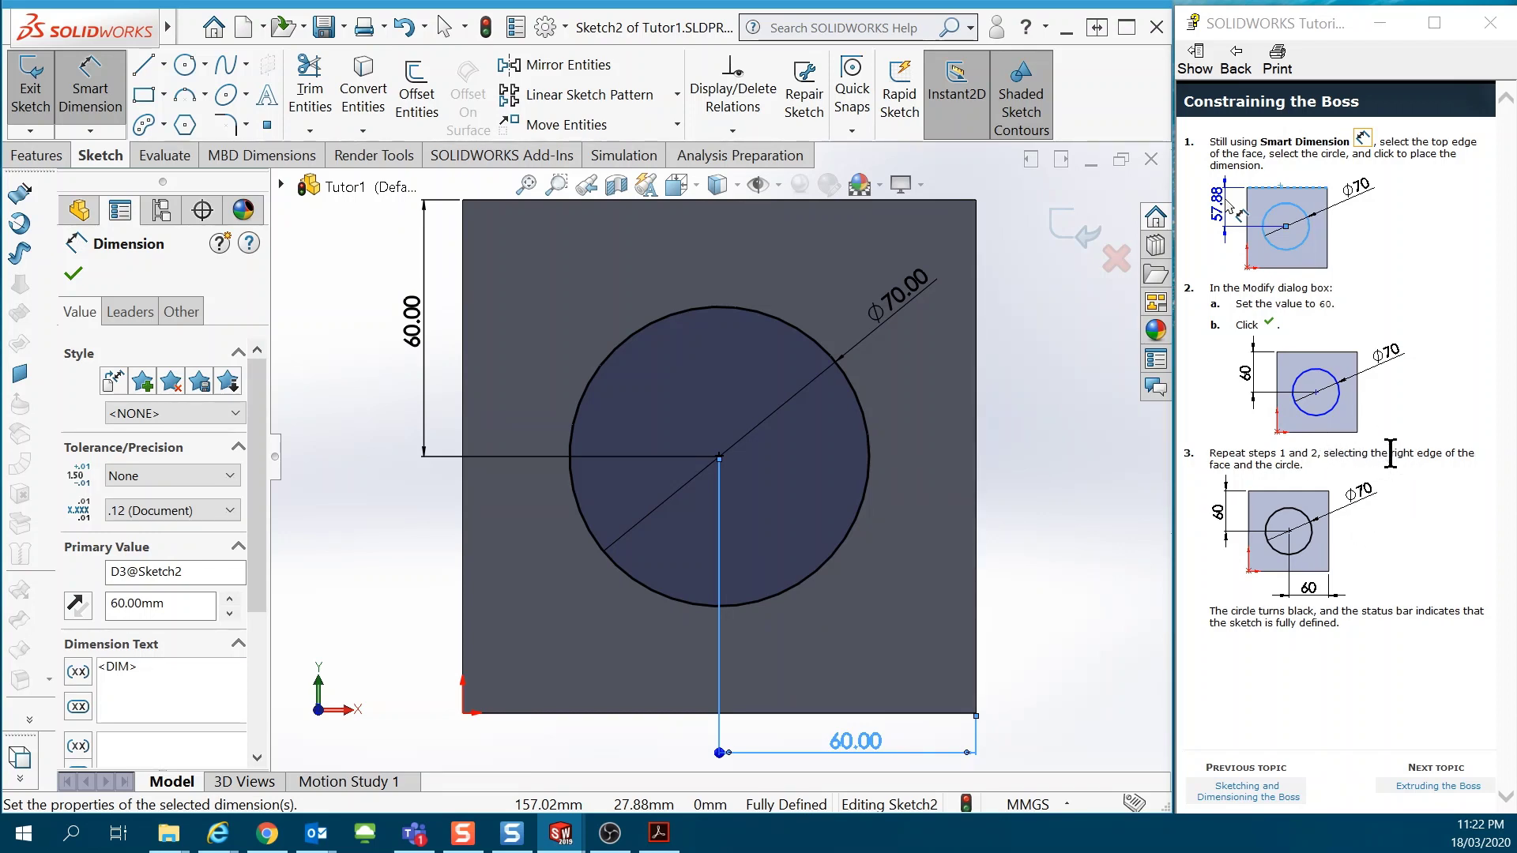
- Exit Sketch2 to begin the boss extrusion and turn the model to a trimetric view
click(1463, 790)
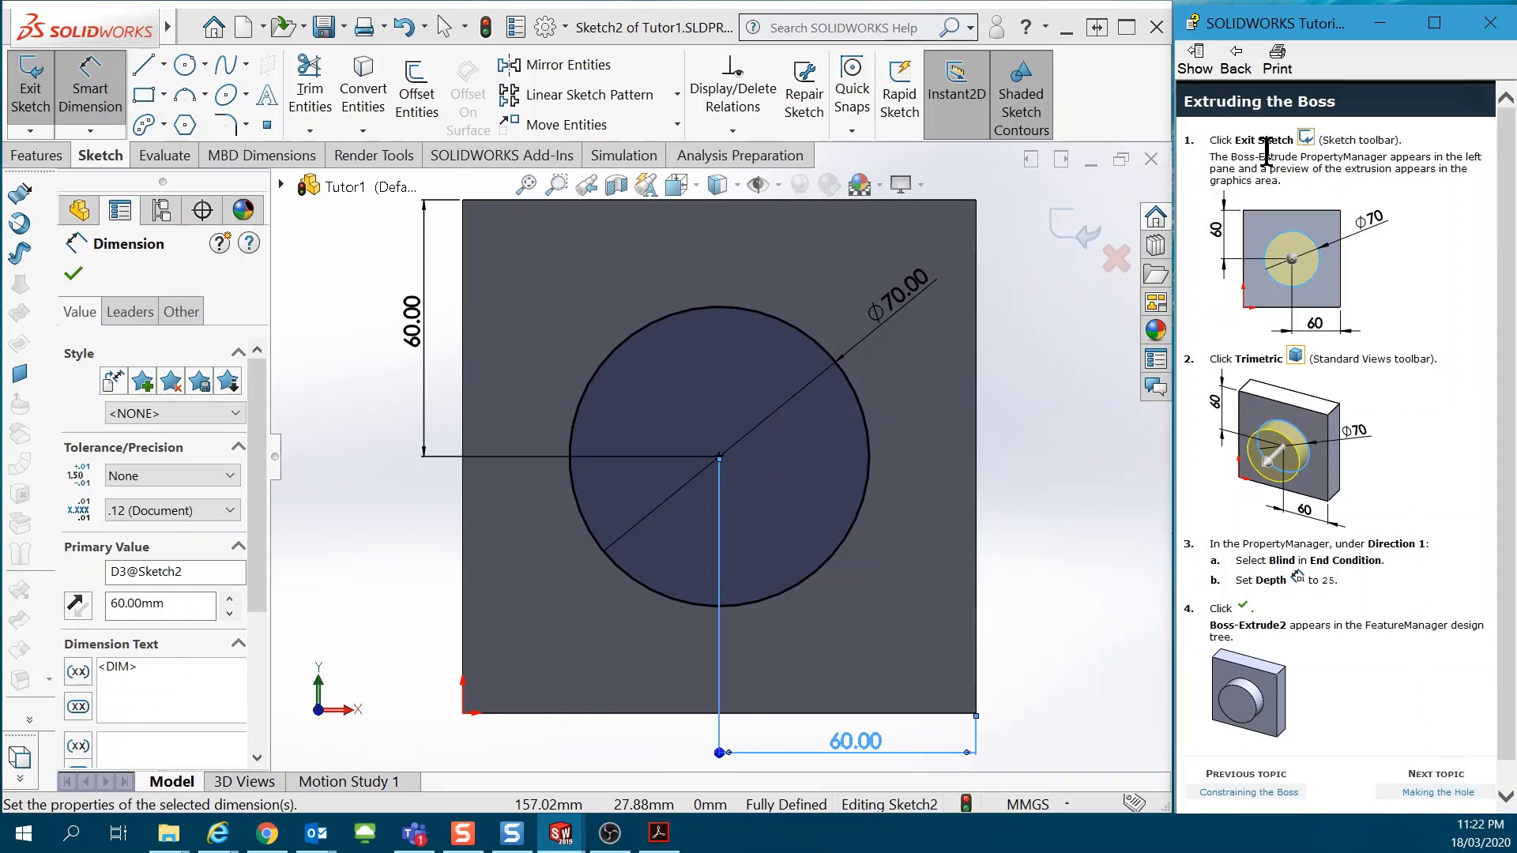
click(1069, 228)
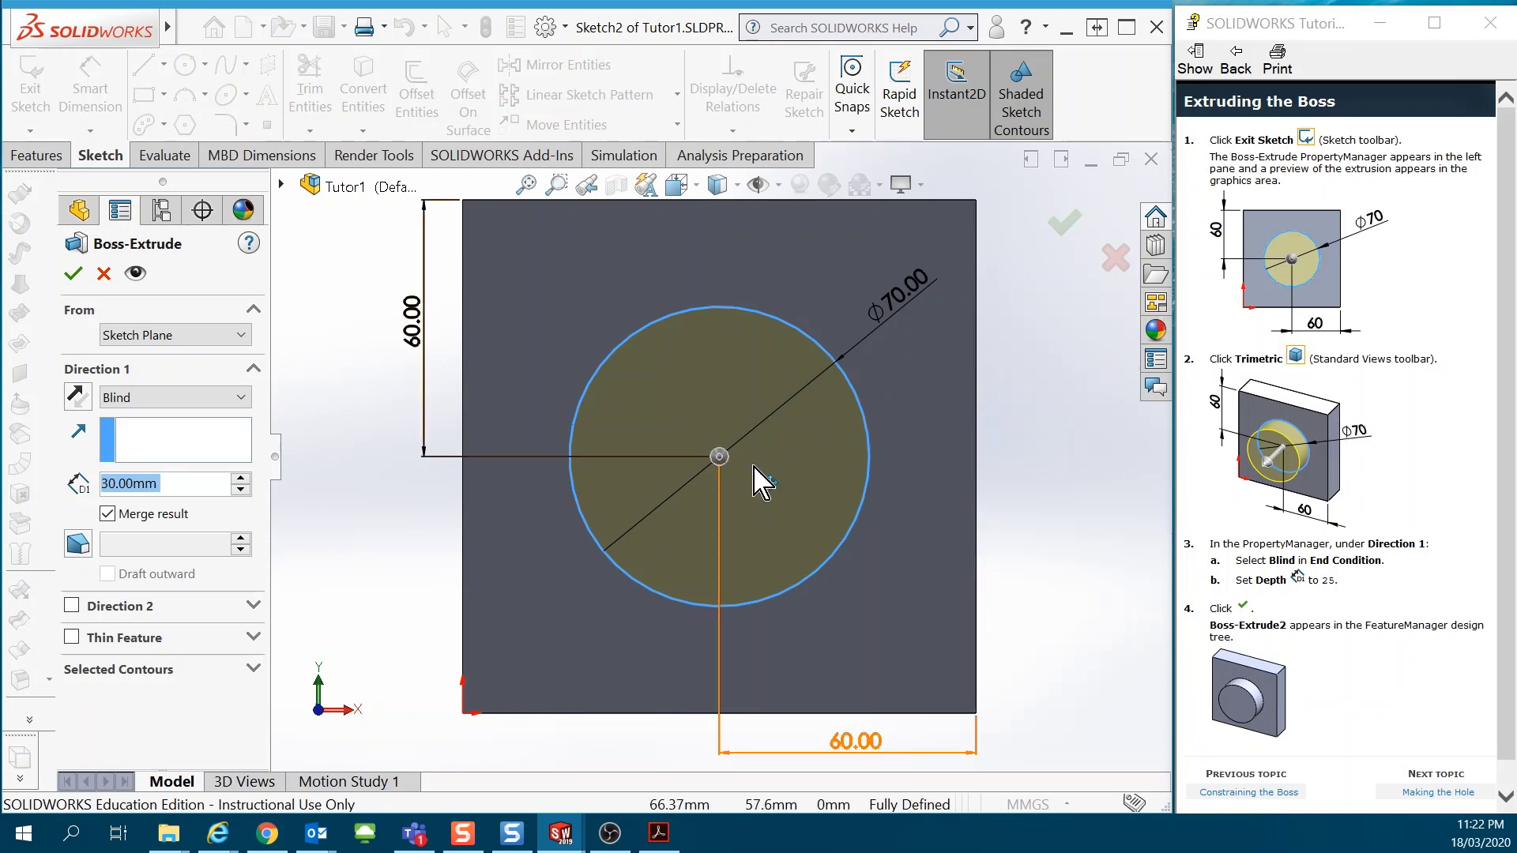
click(699, 188)
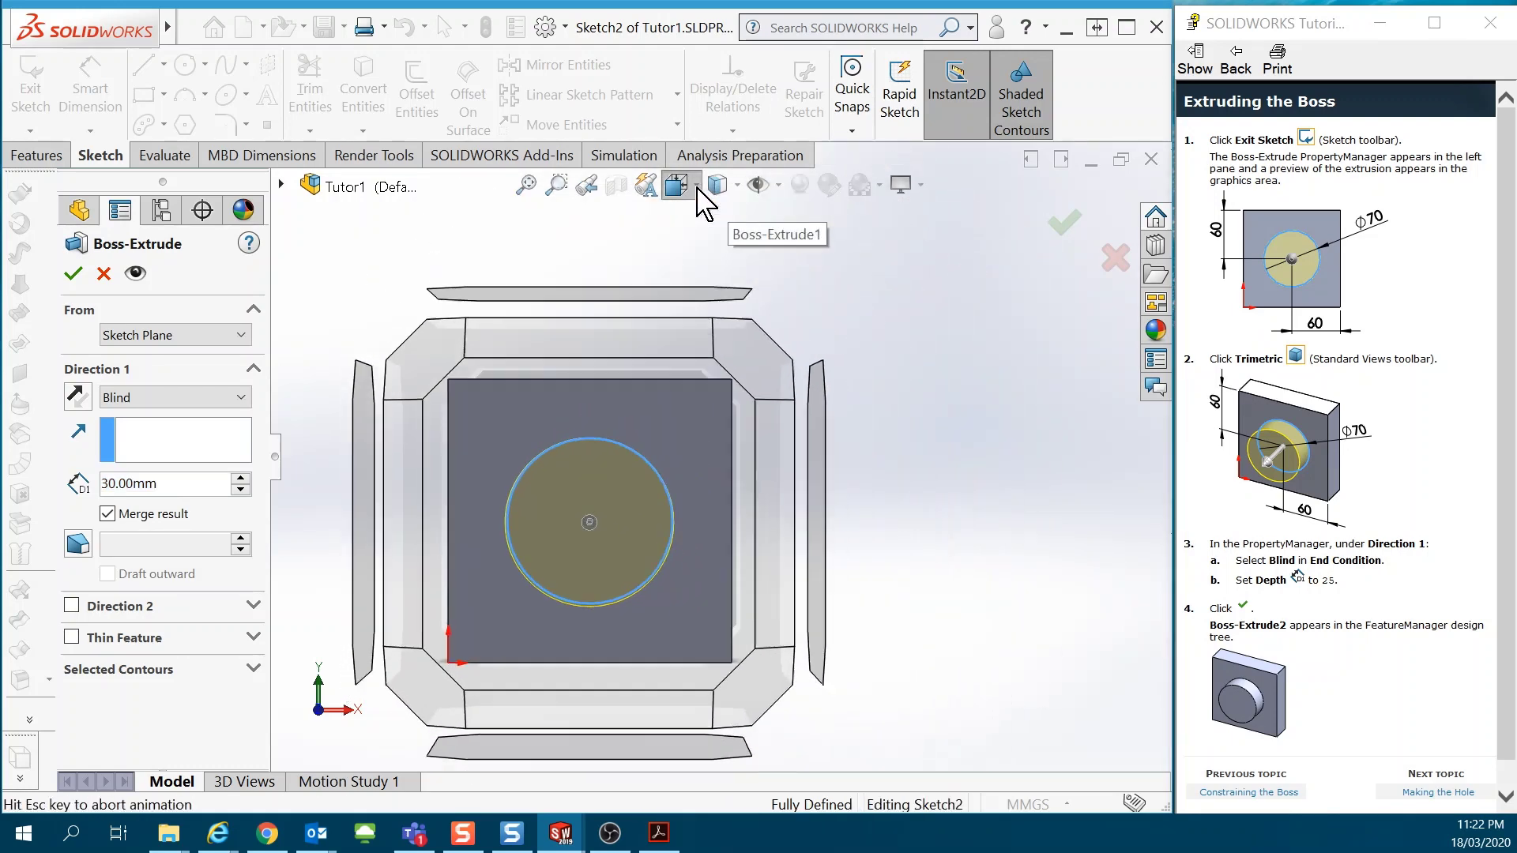
click(827, 246)
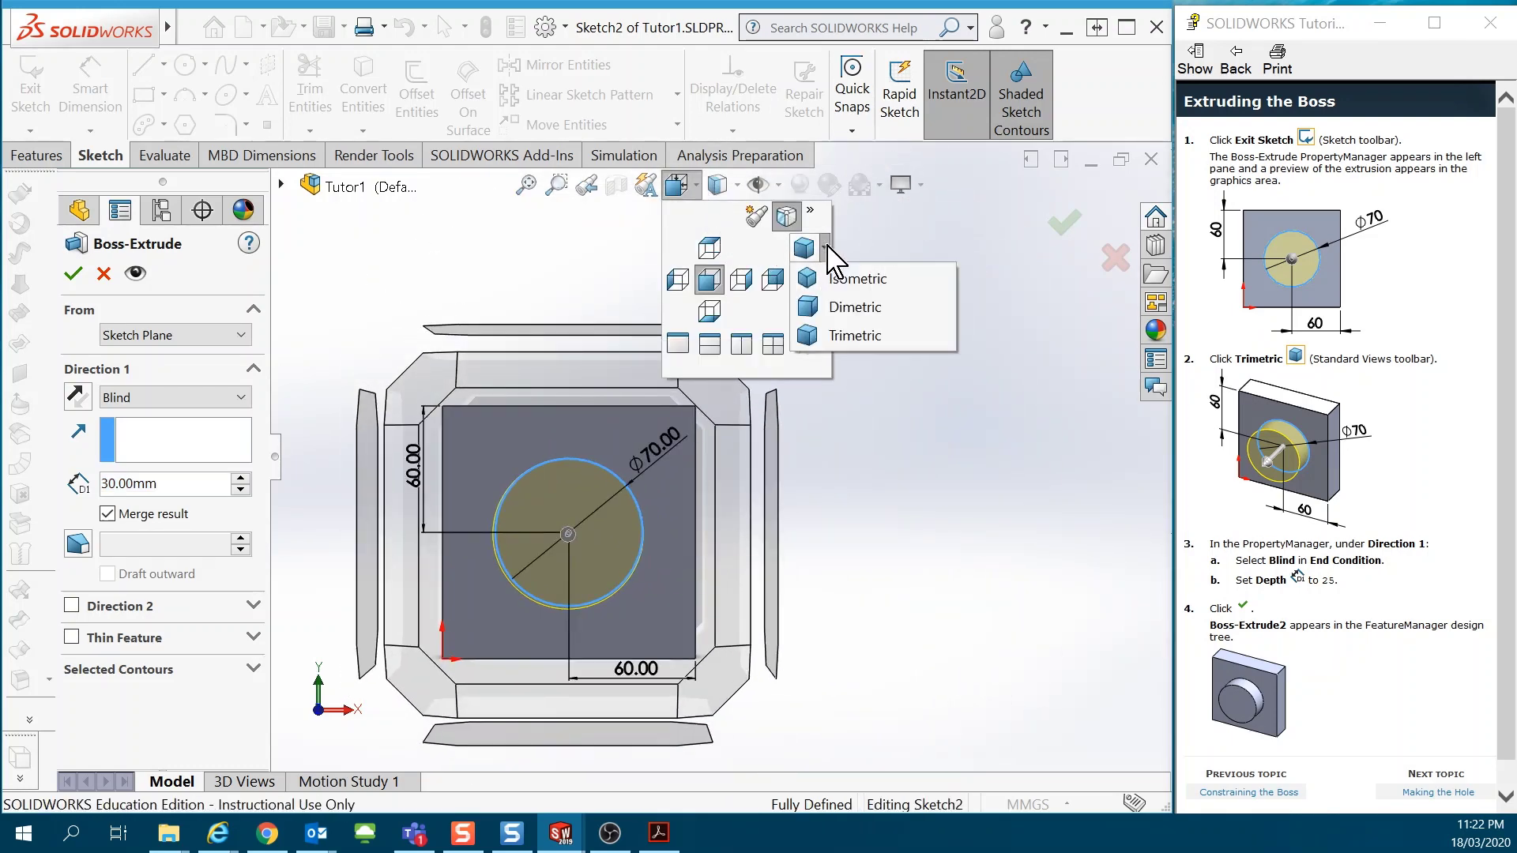
click(865, 347)
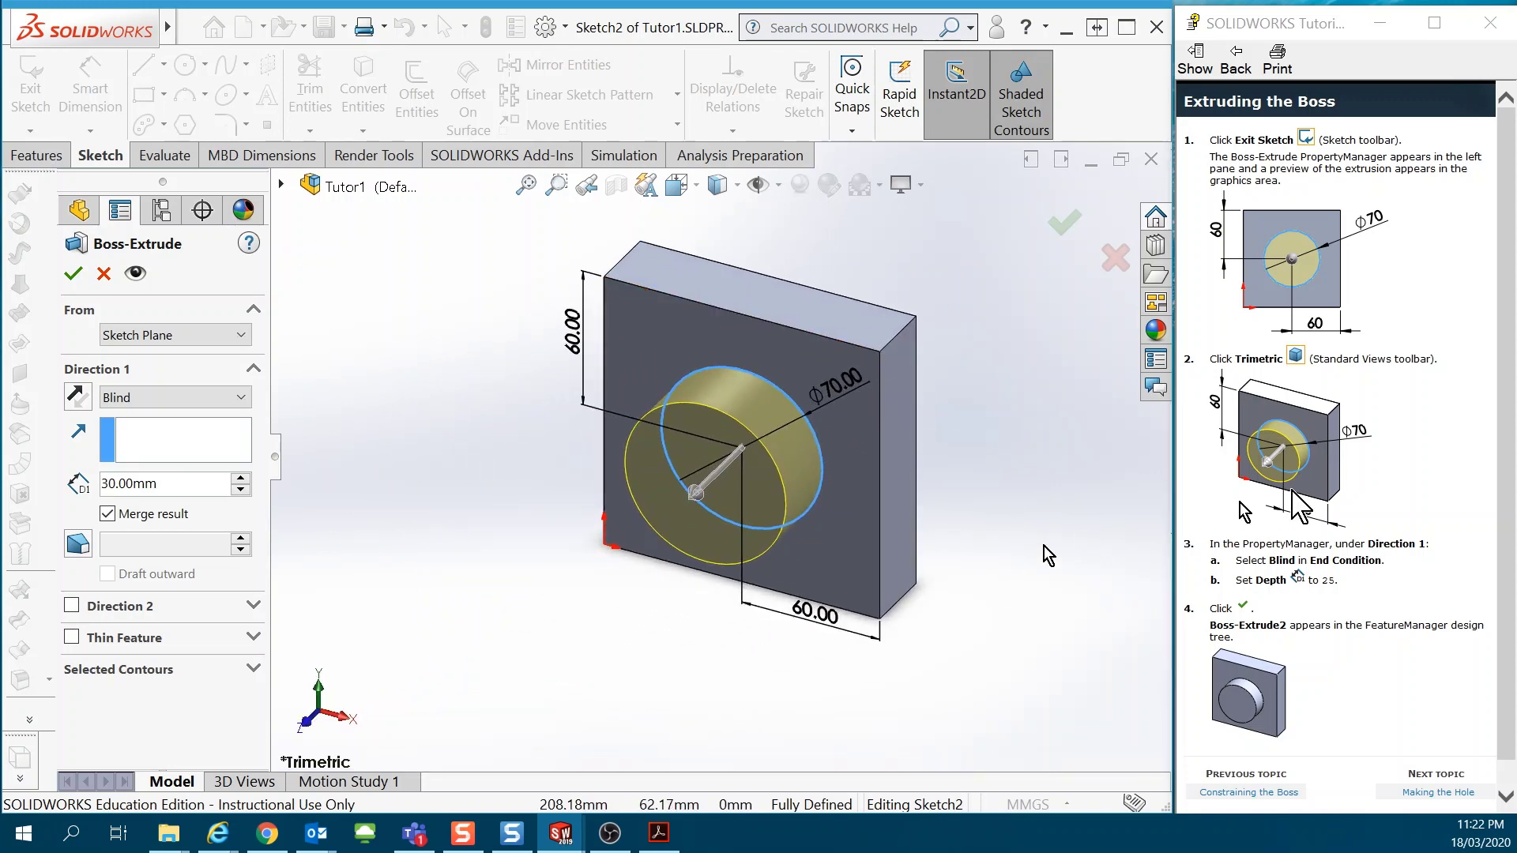
- Extrude the circle Blind to a 25 mm depth and accept it as Boss-Extrude2
mouse_move(685, 506)
mouse_down()
mouse_move(666, 554)
mouse_move(695, 513)
mouse_move(668, 550)
mouse_move(684, 525)
mouse_up()
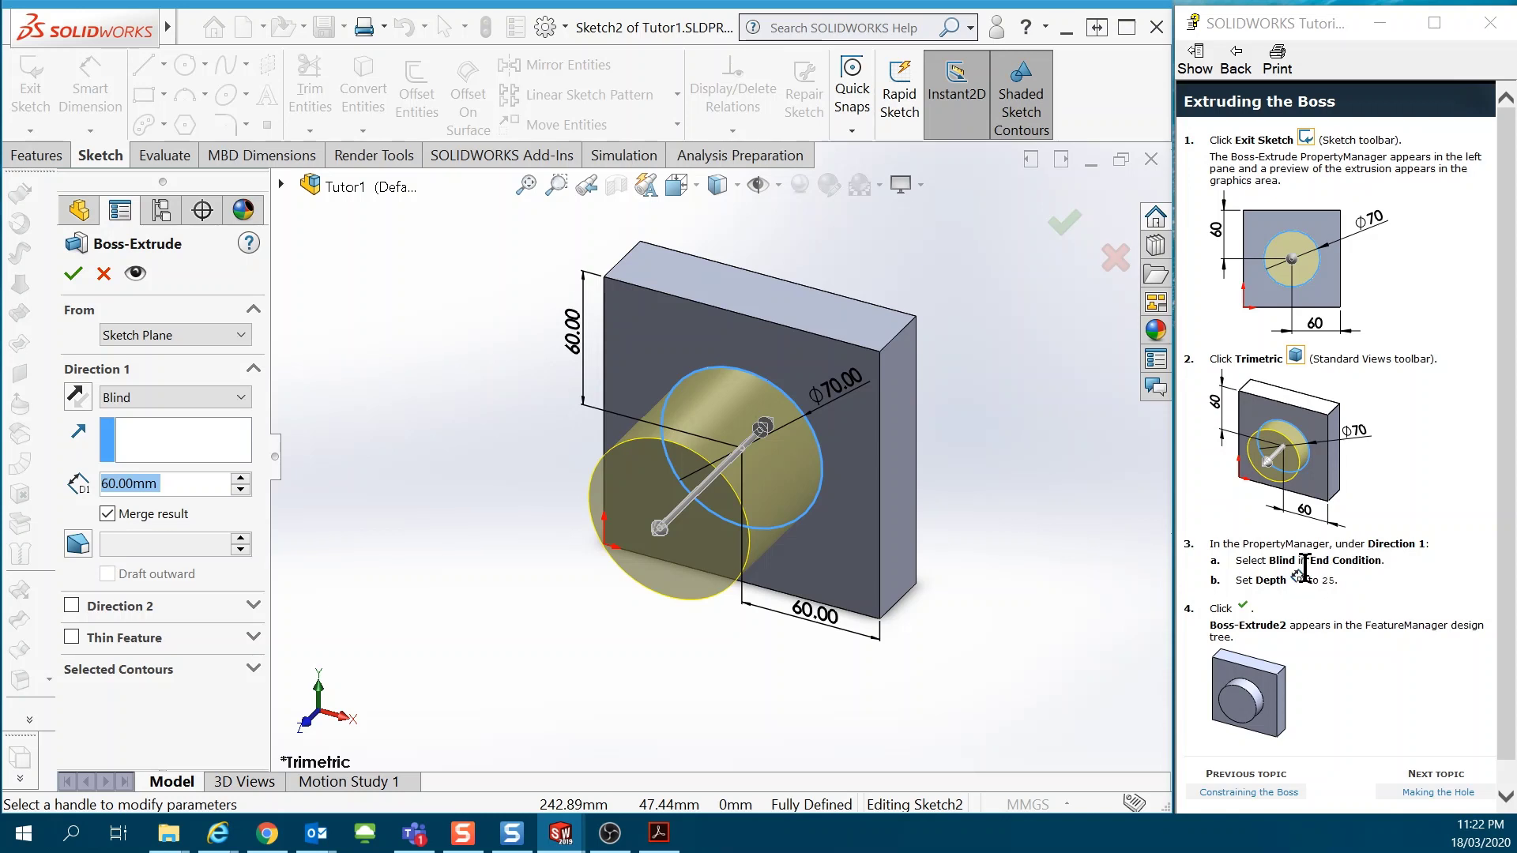
click(241, 397)
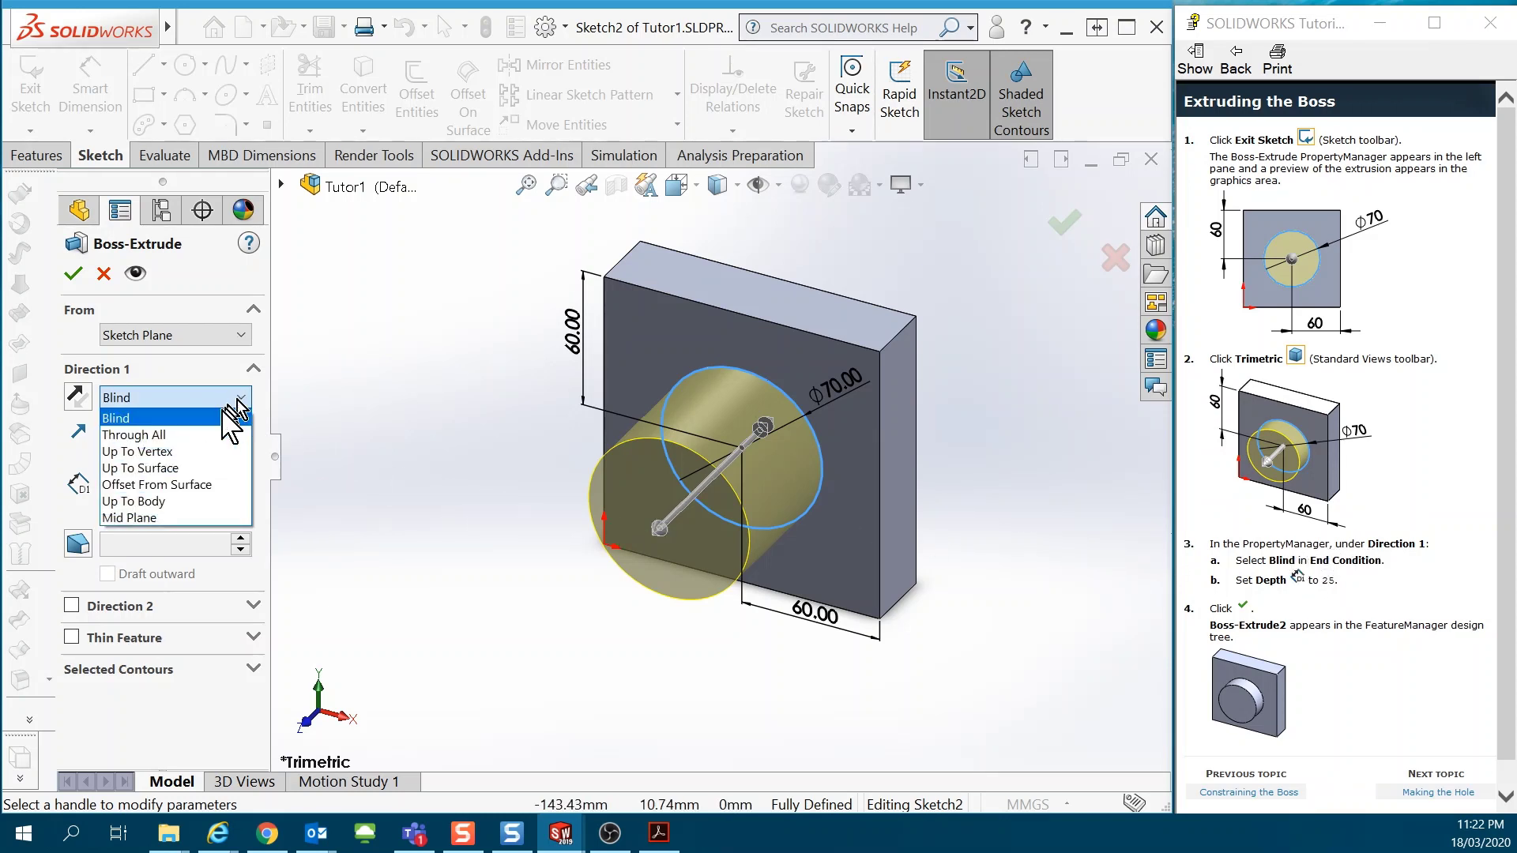
click(178, 416)
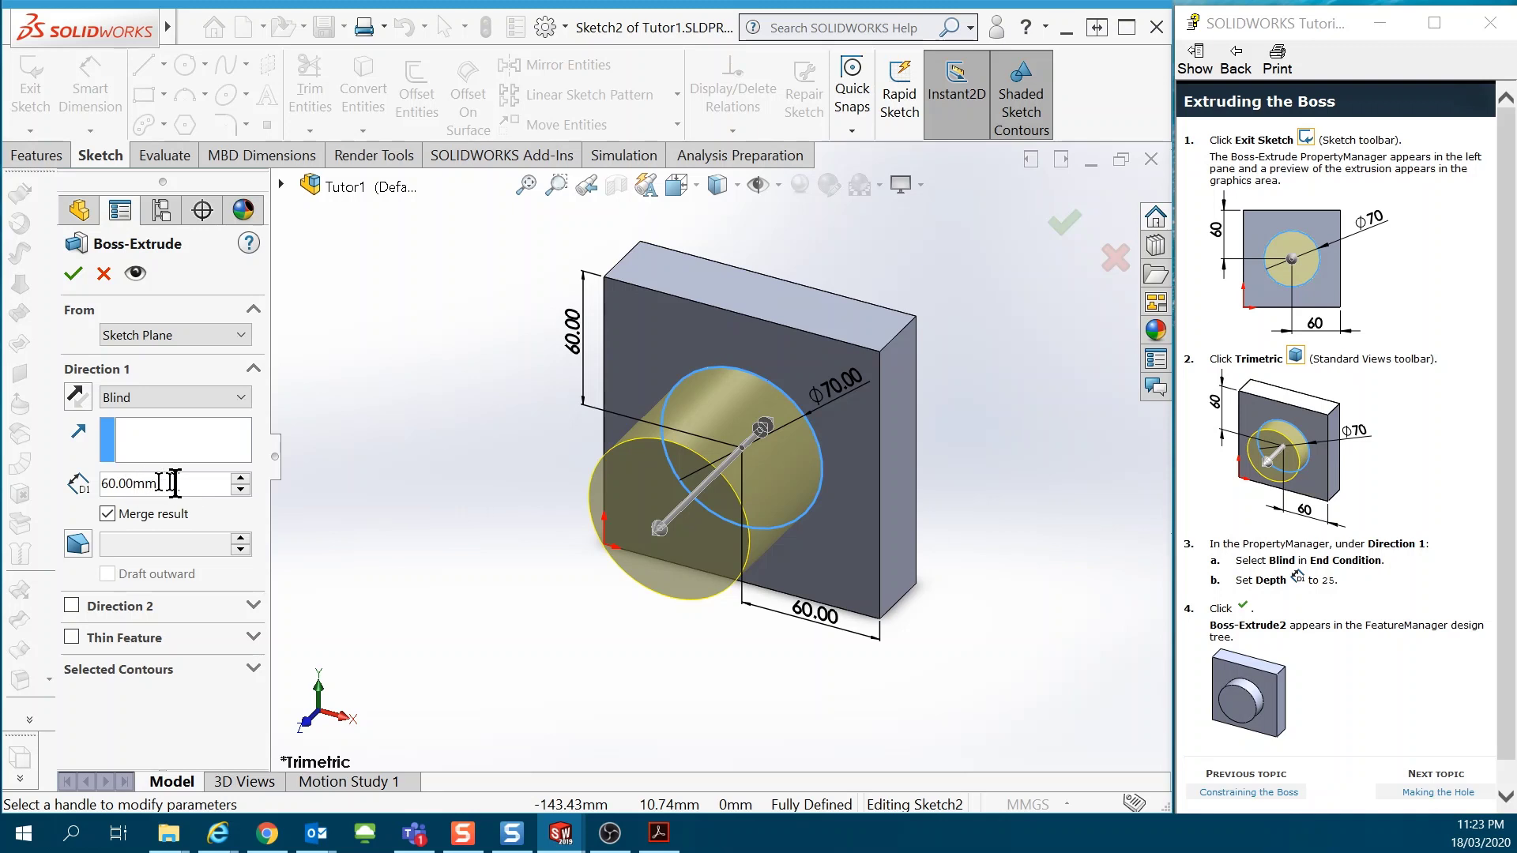
double_click(116, 485)
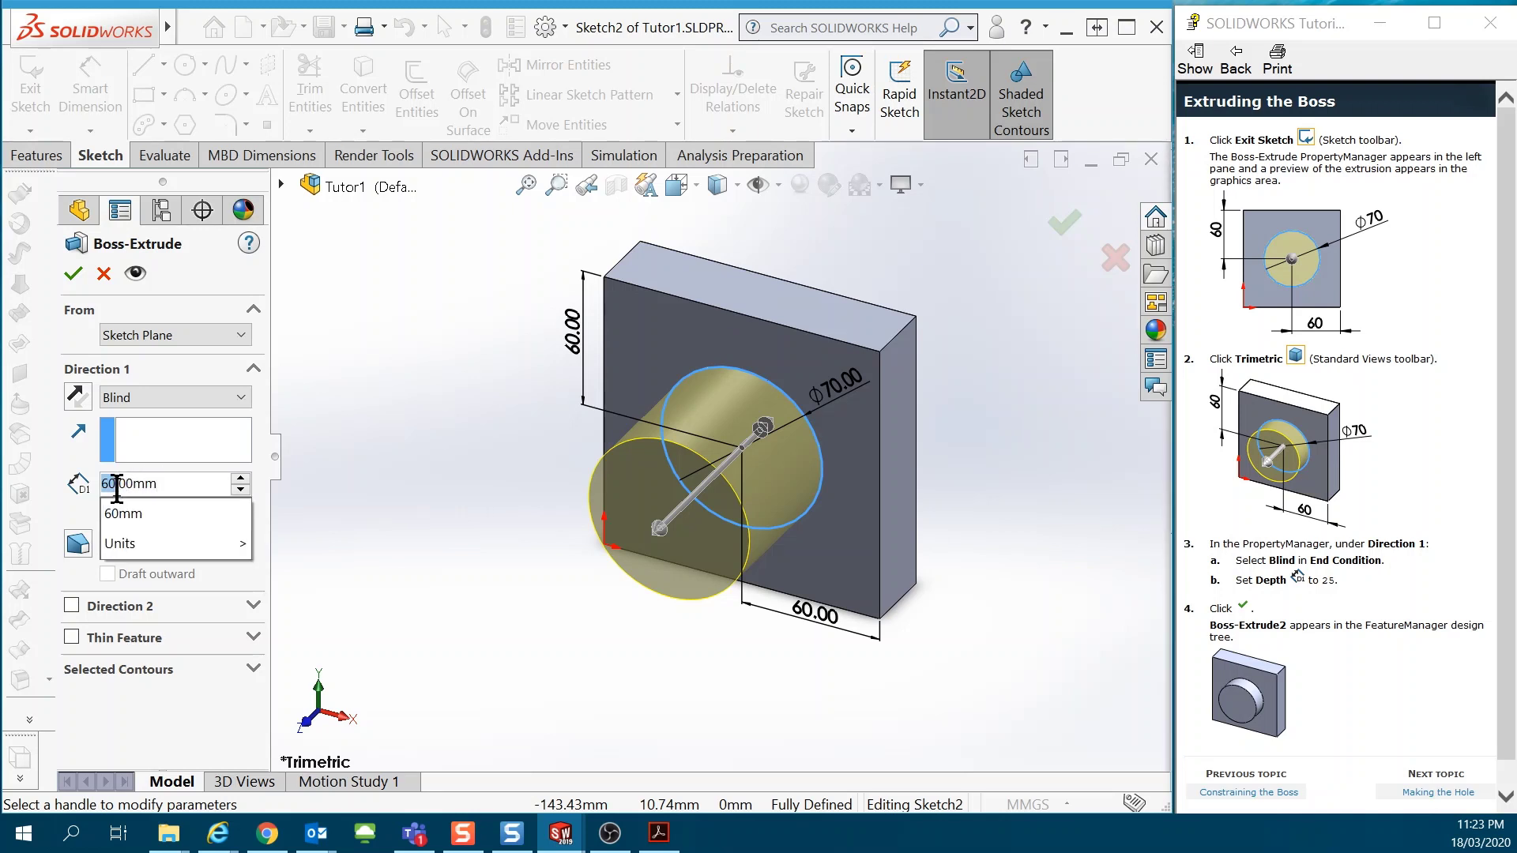
text(25)
key(Return)
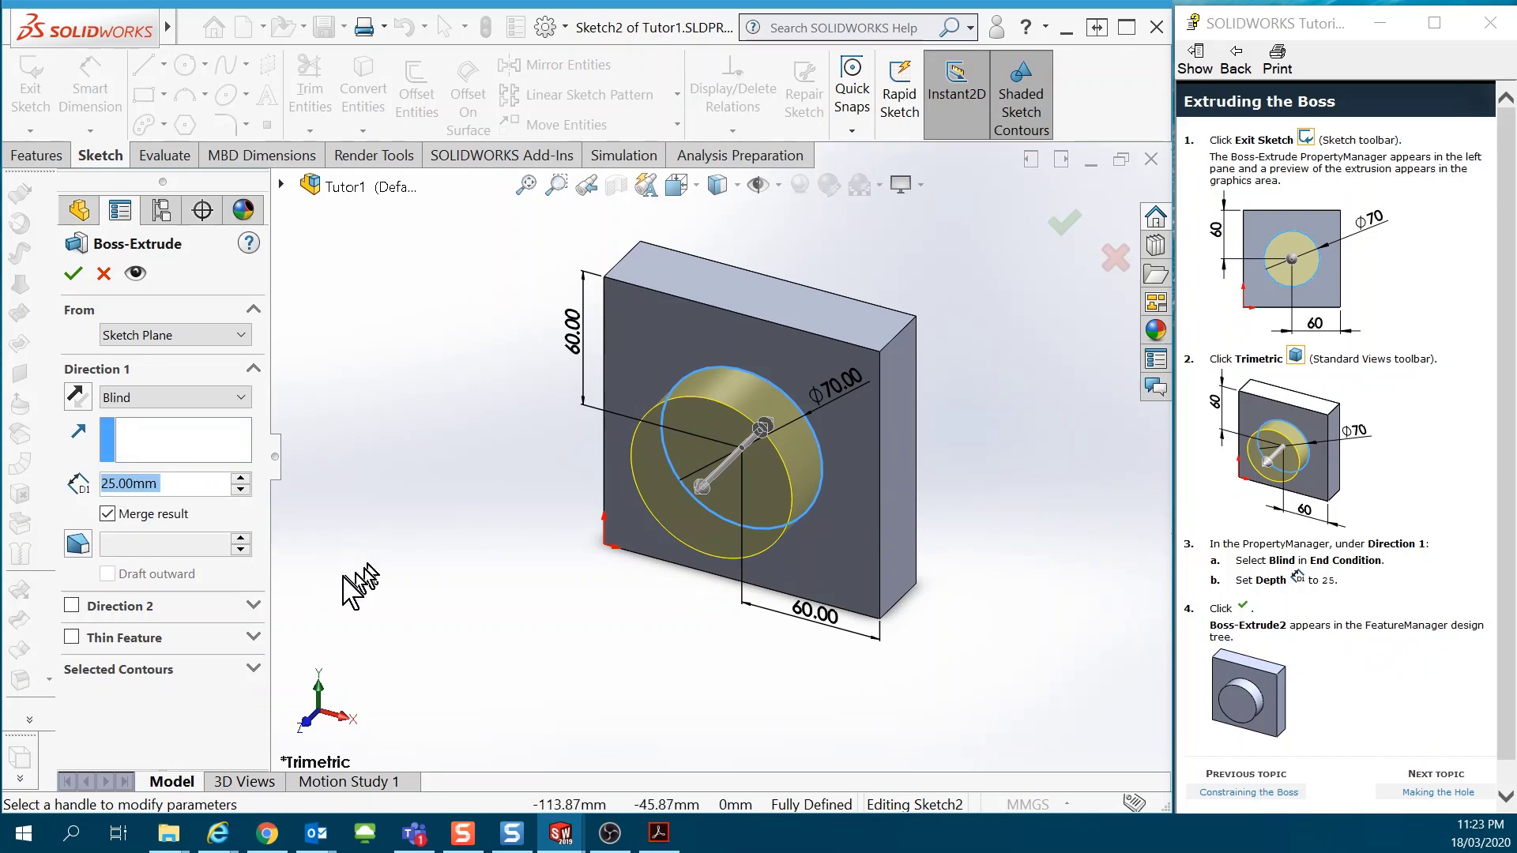
click(73, 273)
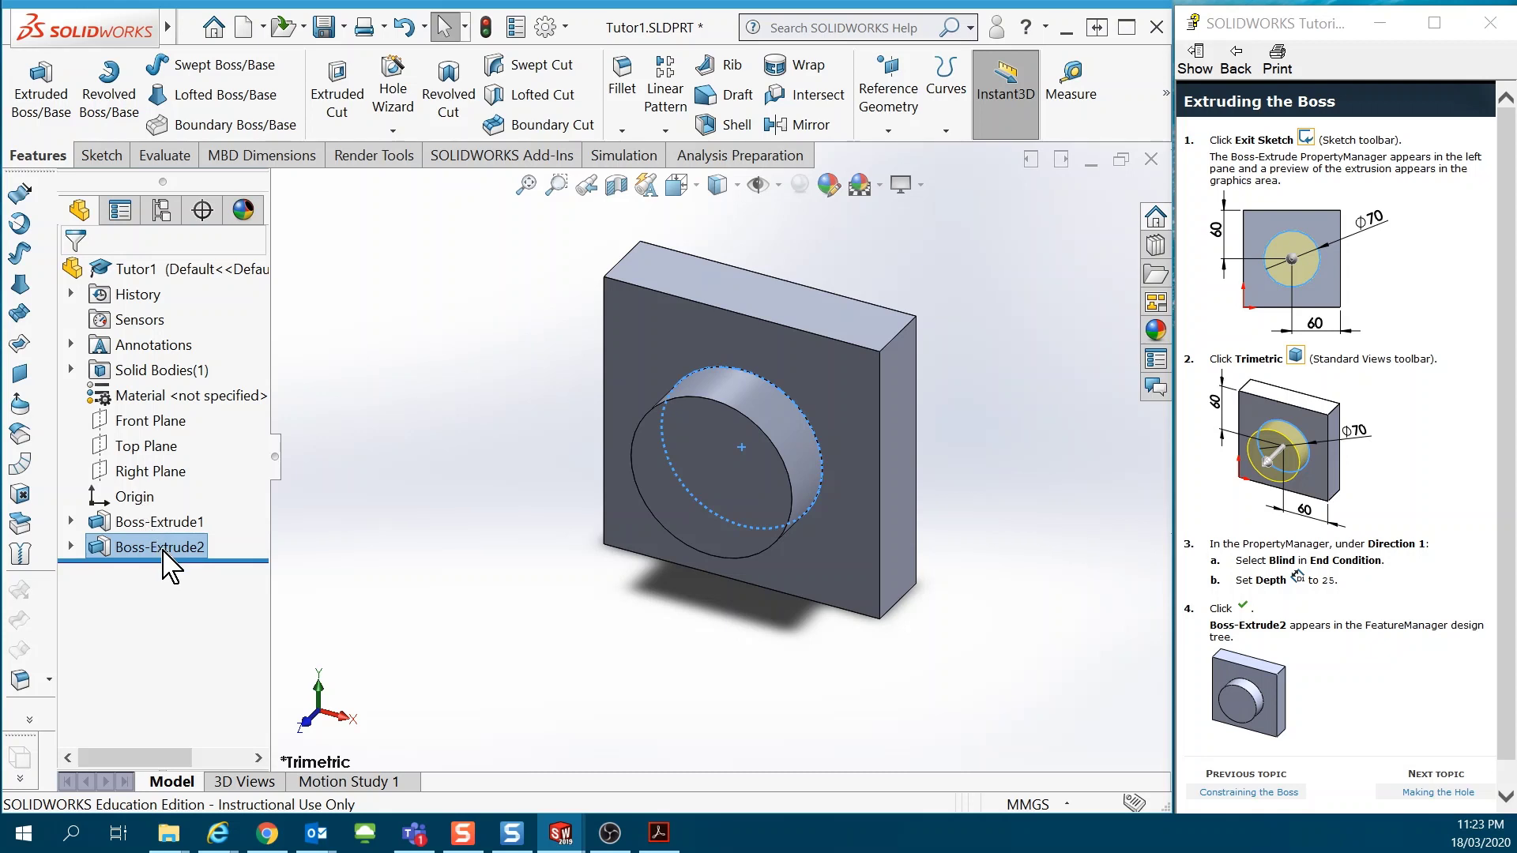
- Move the tutorial on to Making the Hole, then to Sketching the Hole
click(1438, 793)
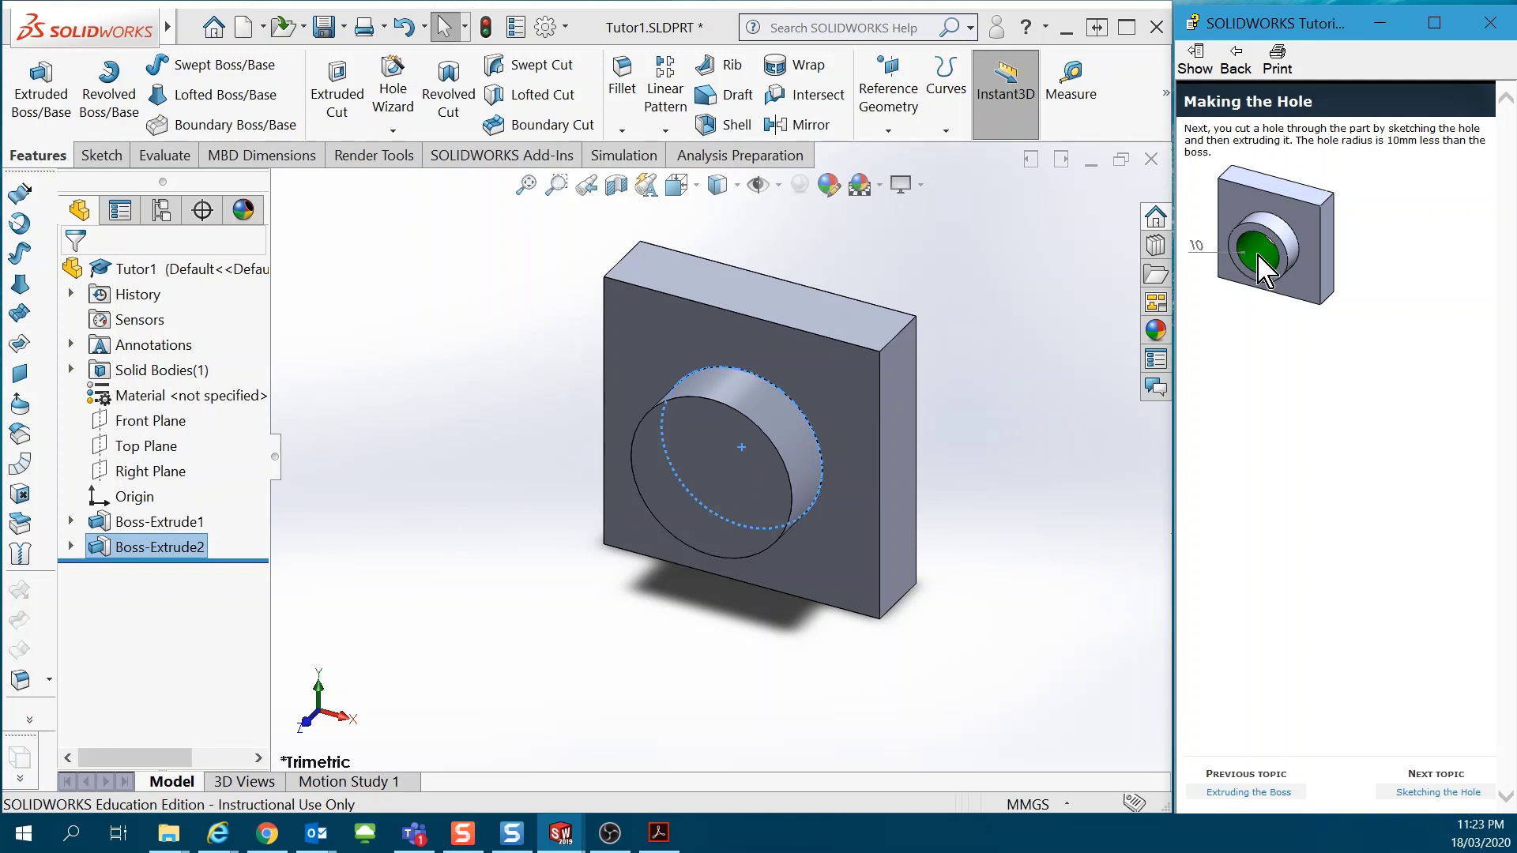
click(1433, 802)
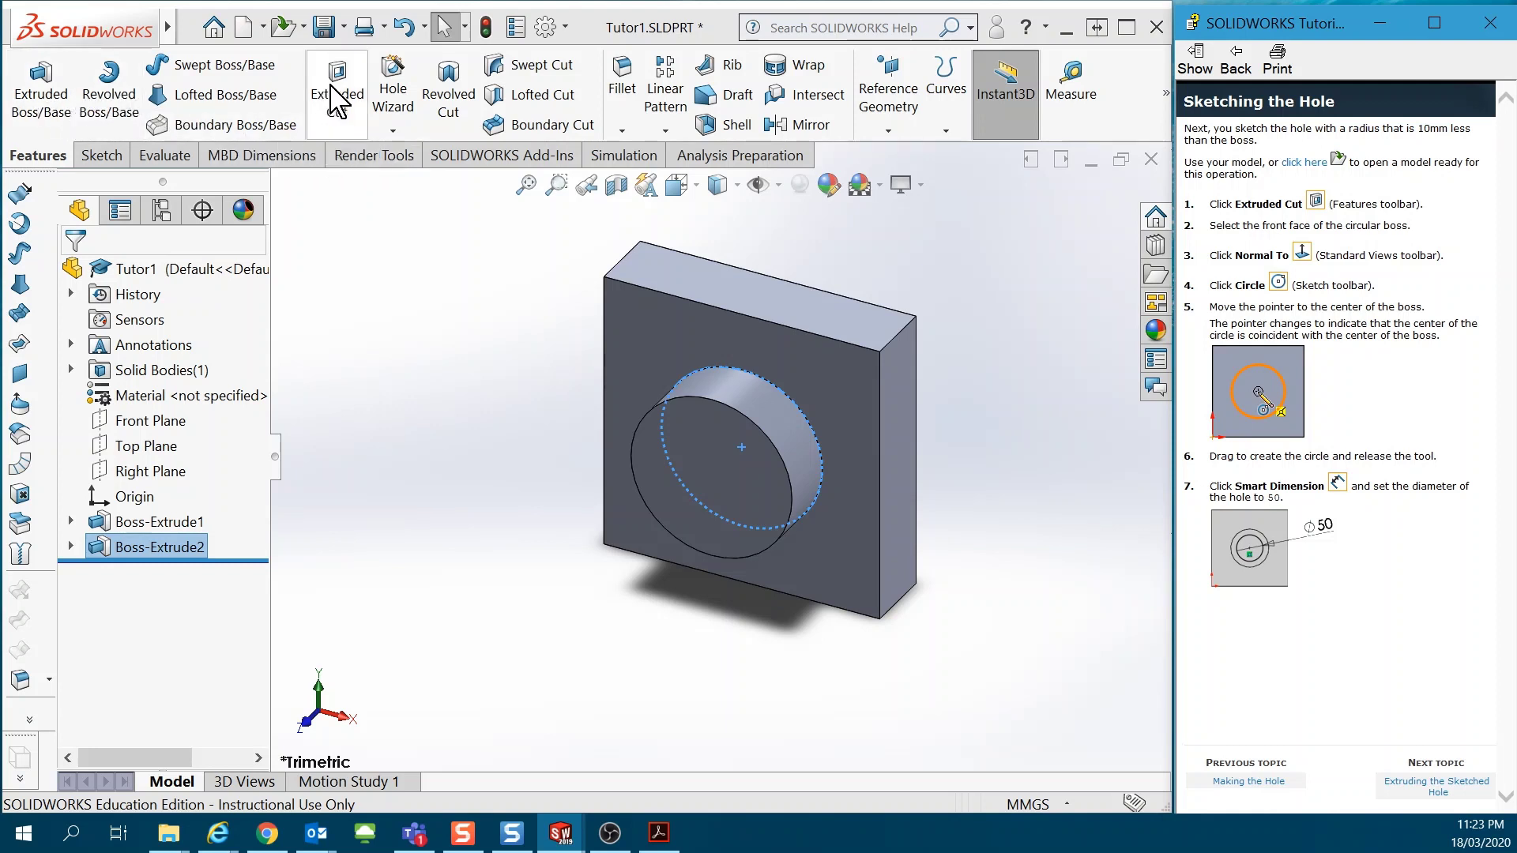
- Start a cut-extrude sketch, Sketch3, on the boss's front face and view it Normal To
click(1320, 209)
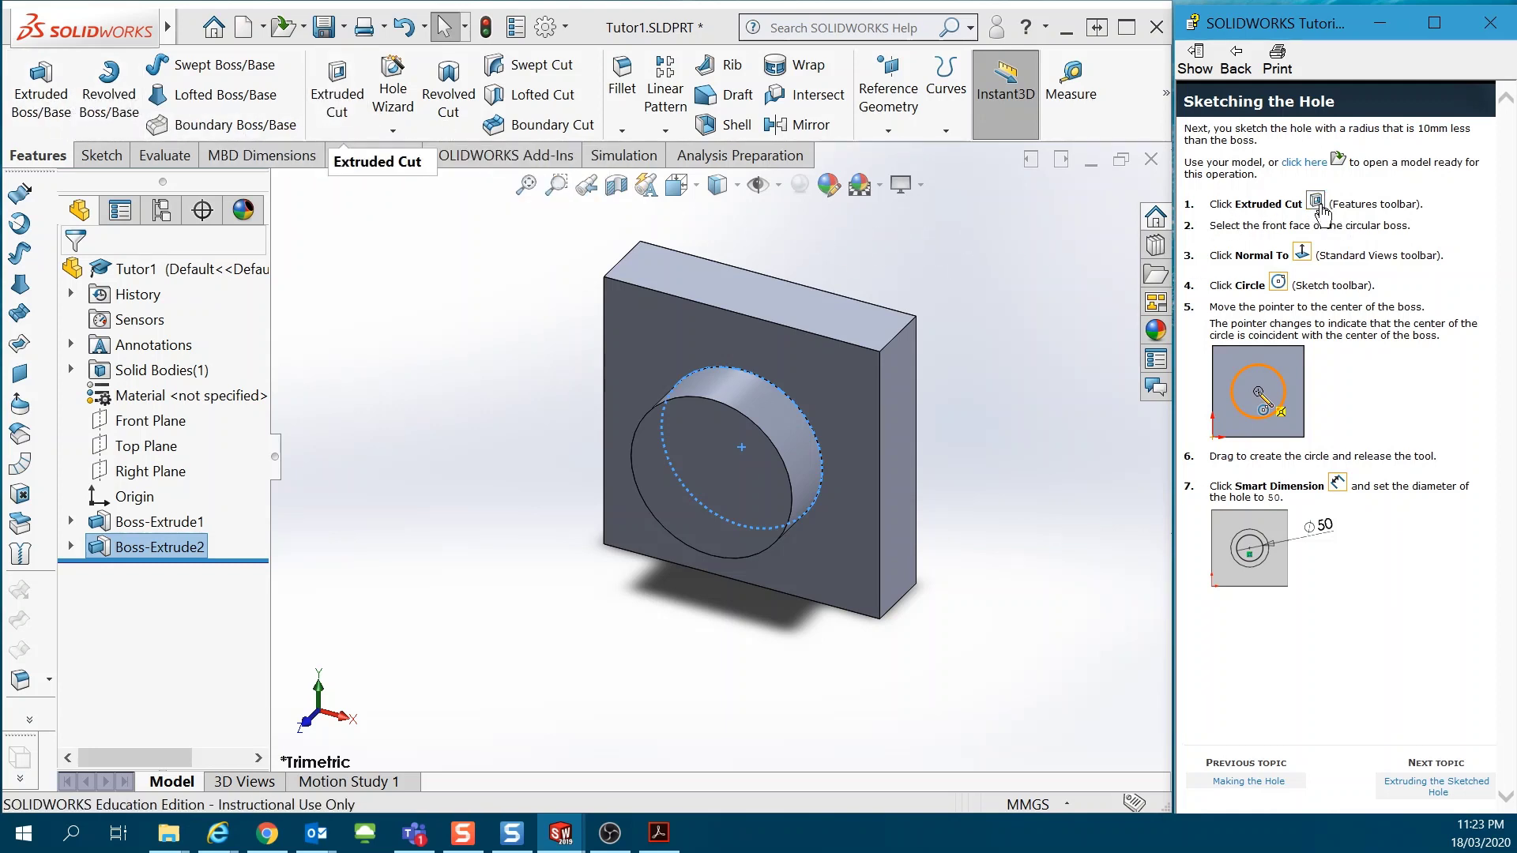
click(336, 111)
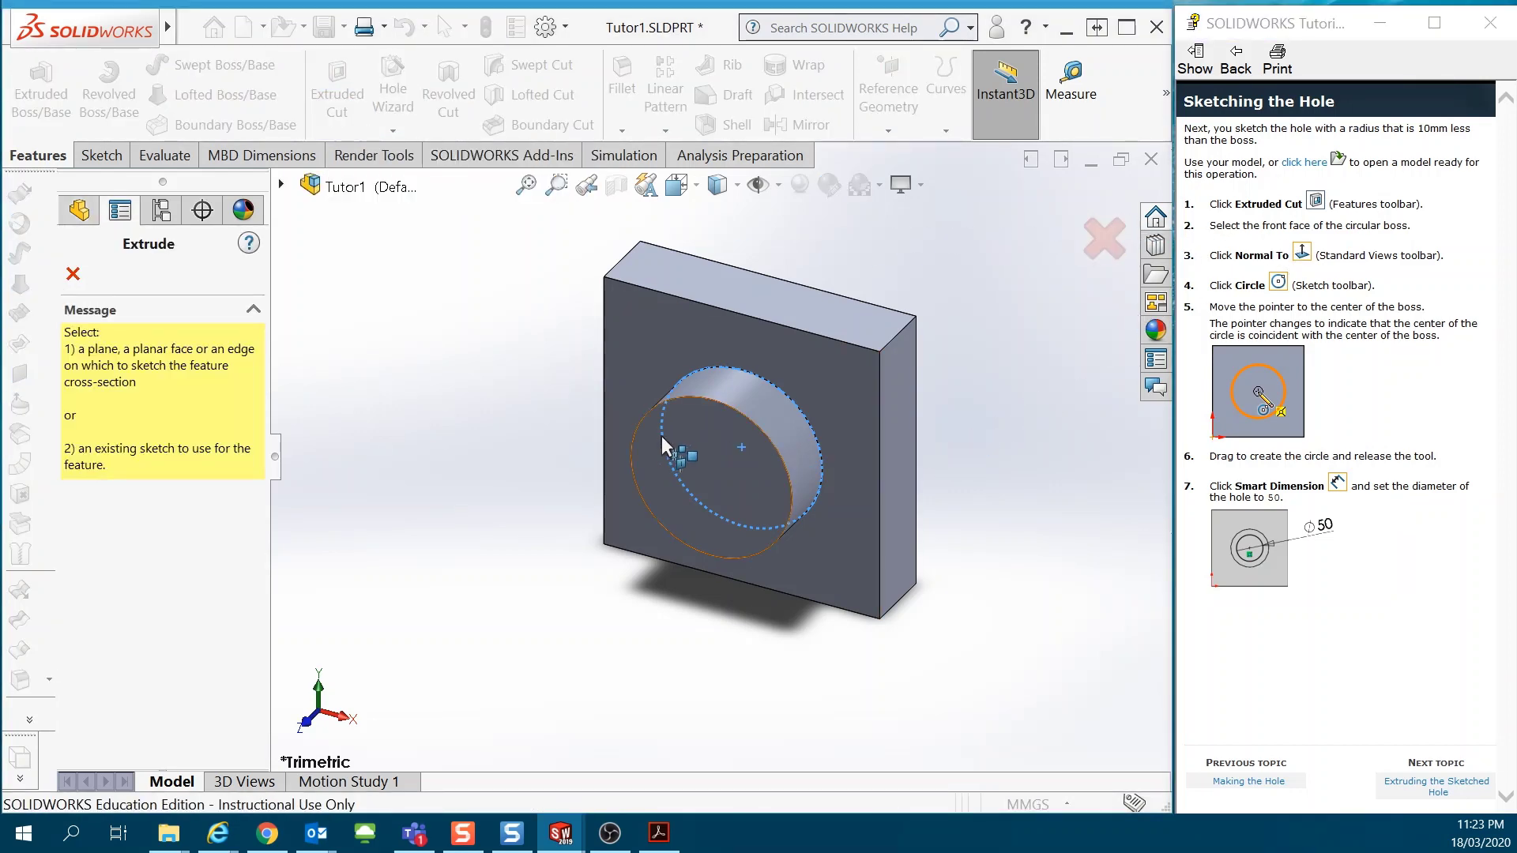
click(704, 438)
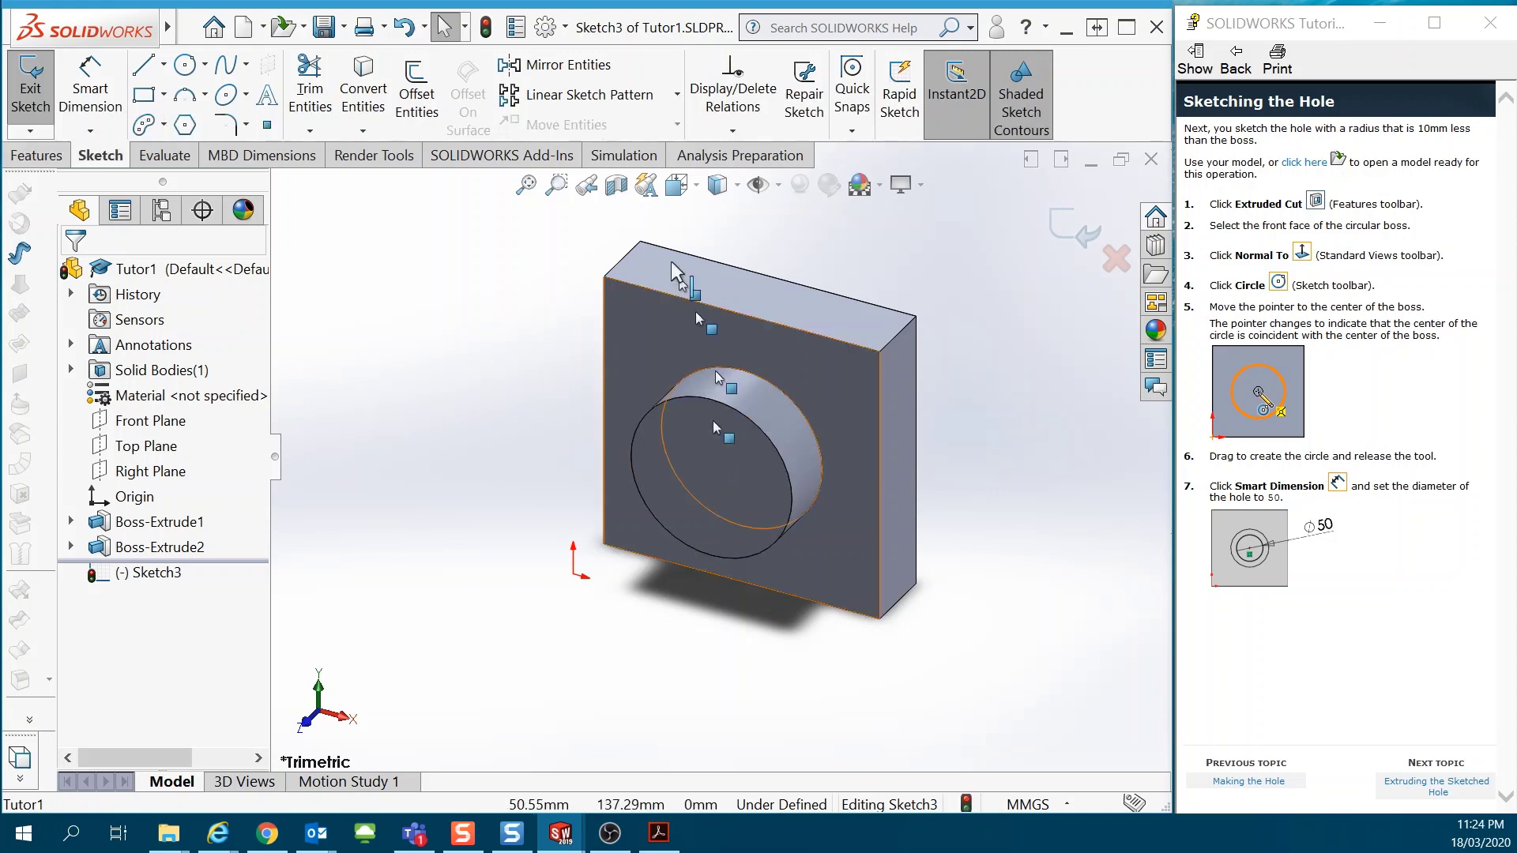
click(699, 187)
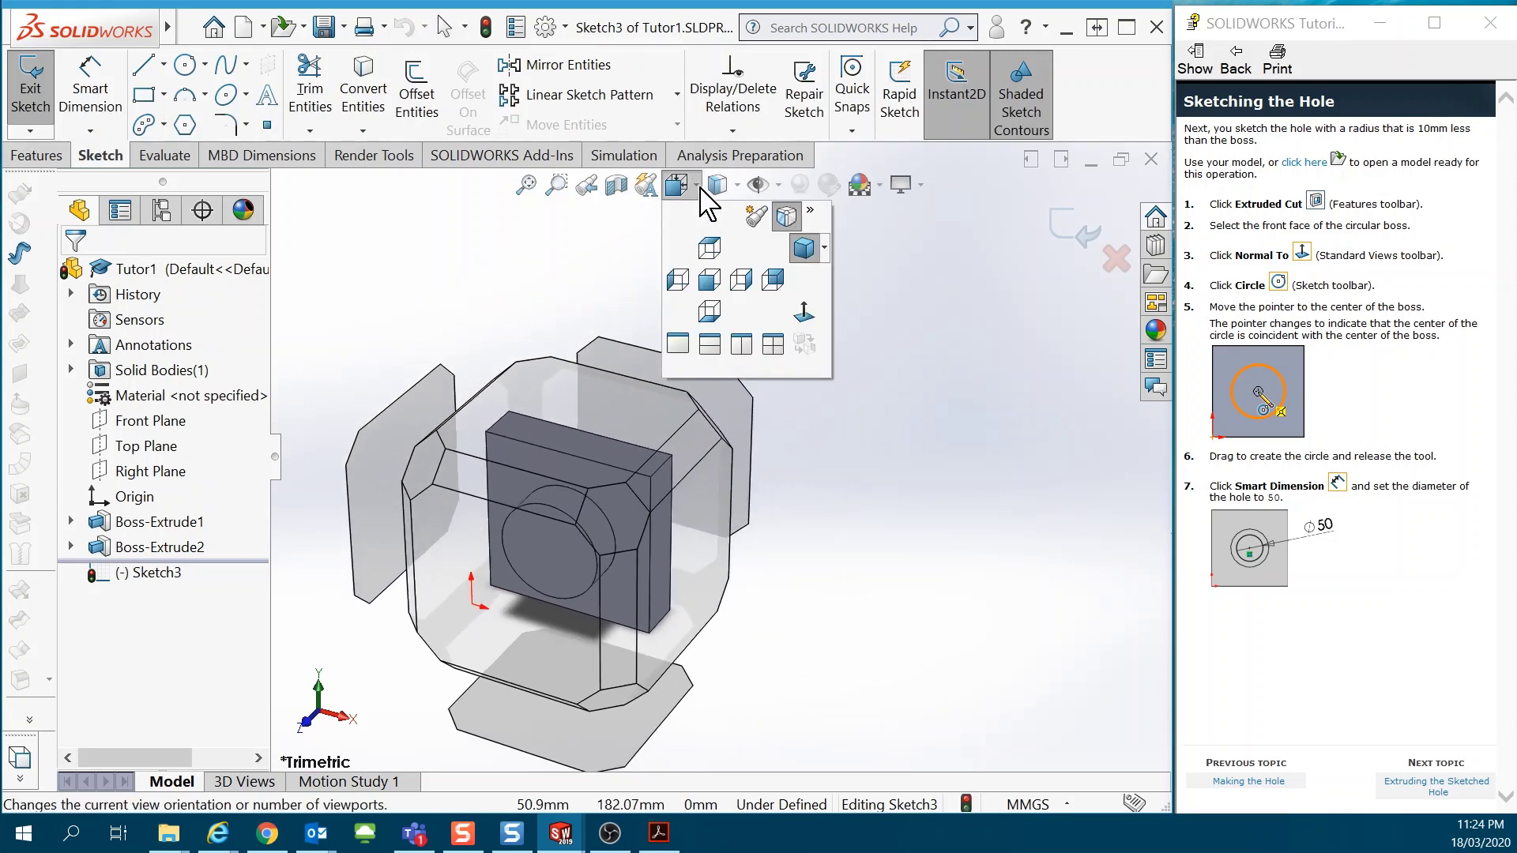
click(805, 315)
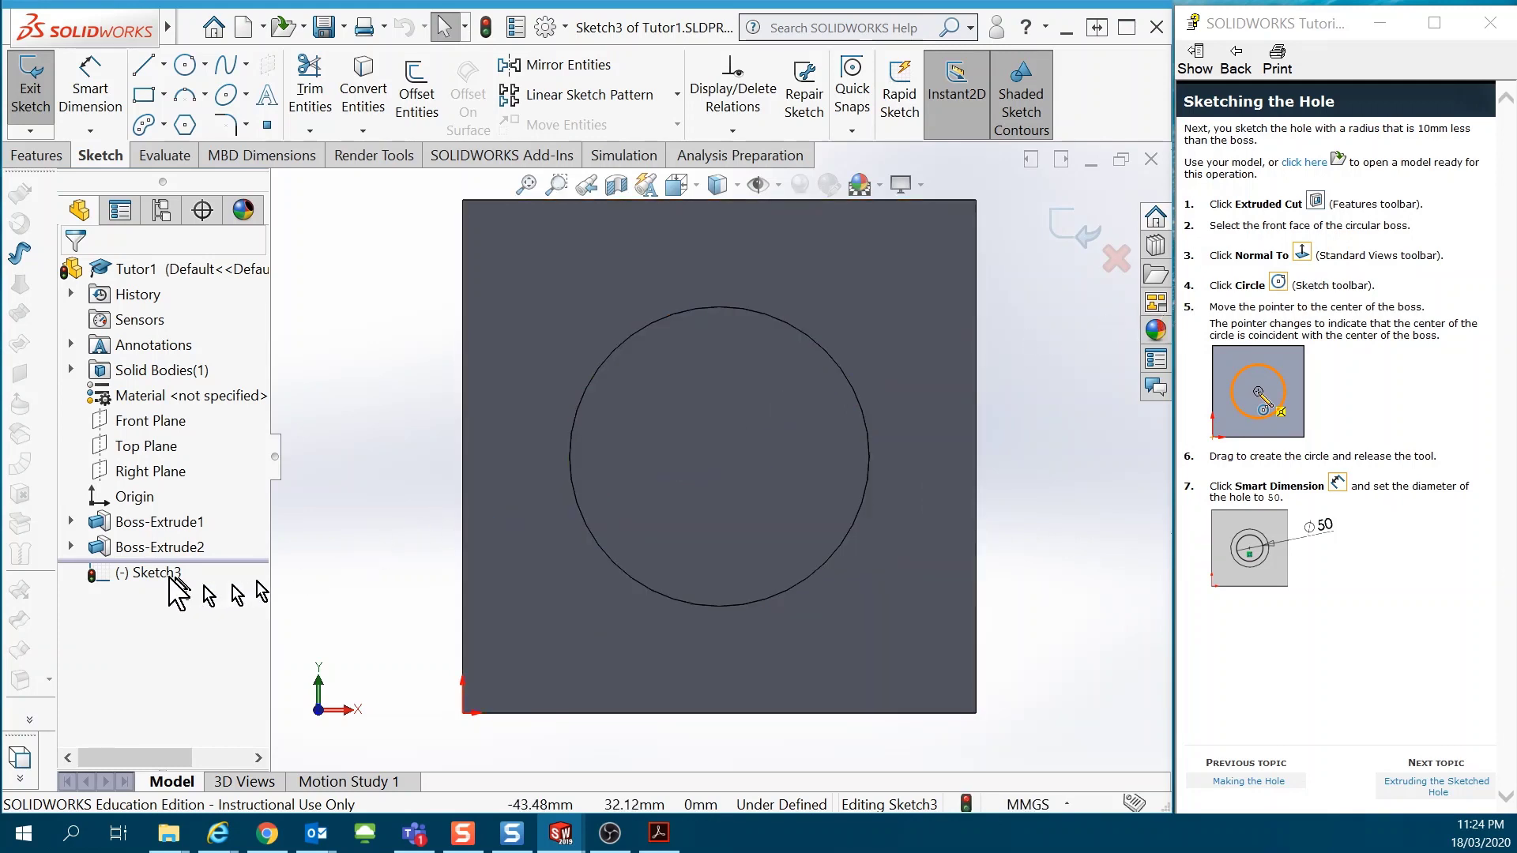
drag(186, 592, 130, 565)
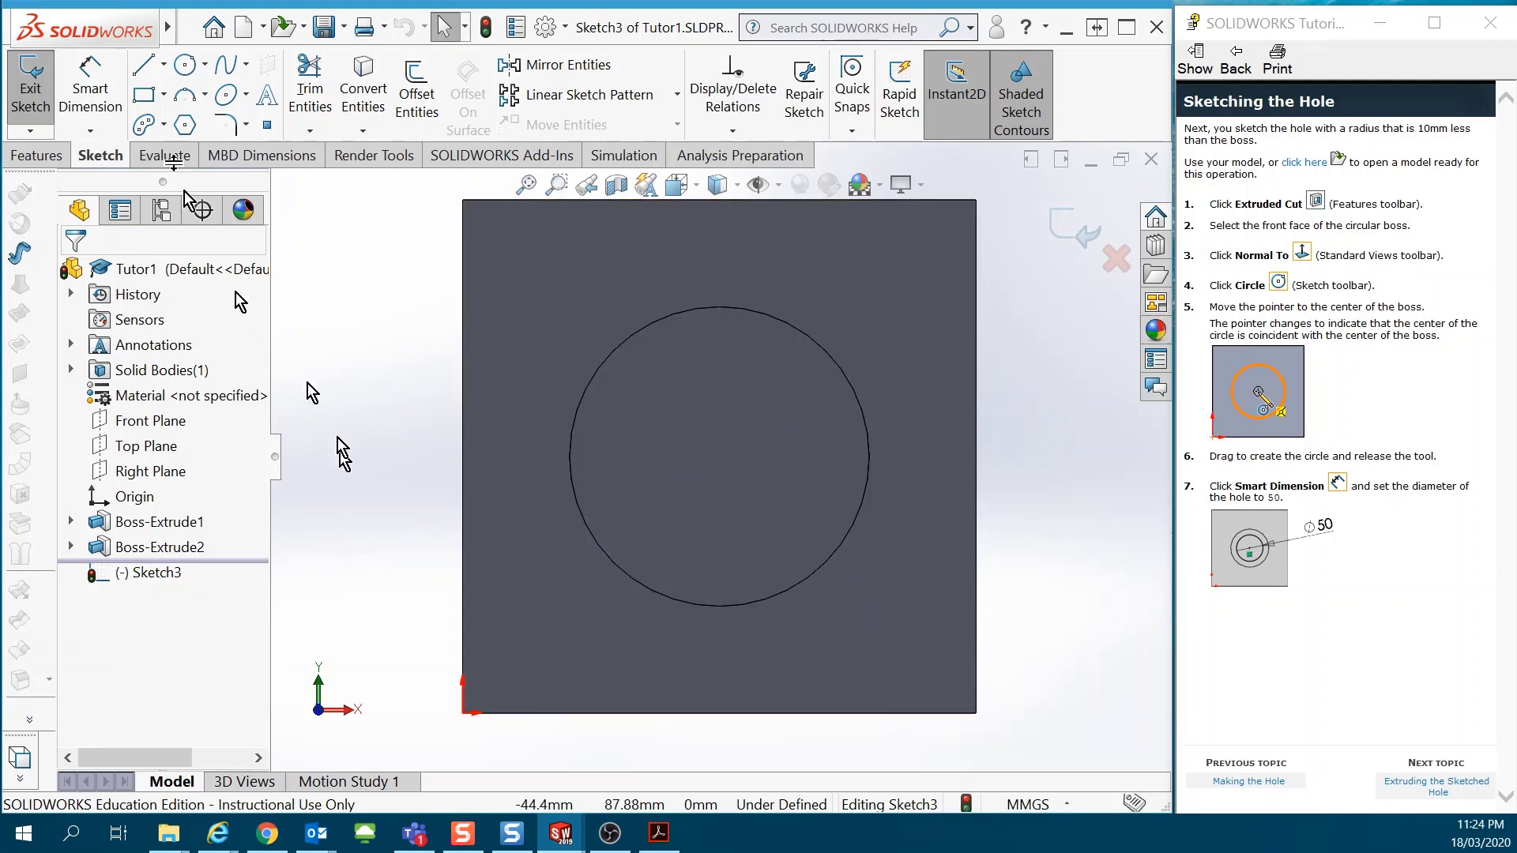
- Draw a circle centred on the boss centre
click(188, 73)
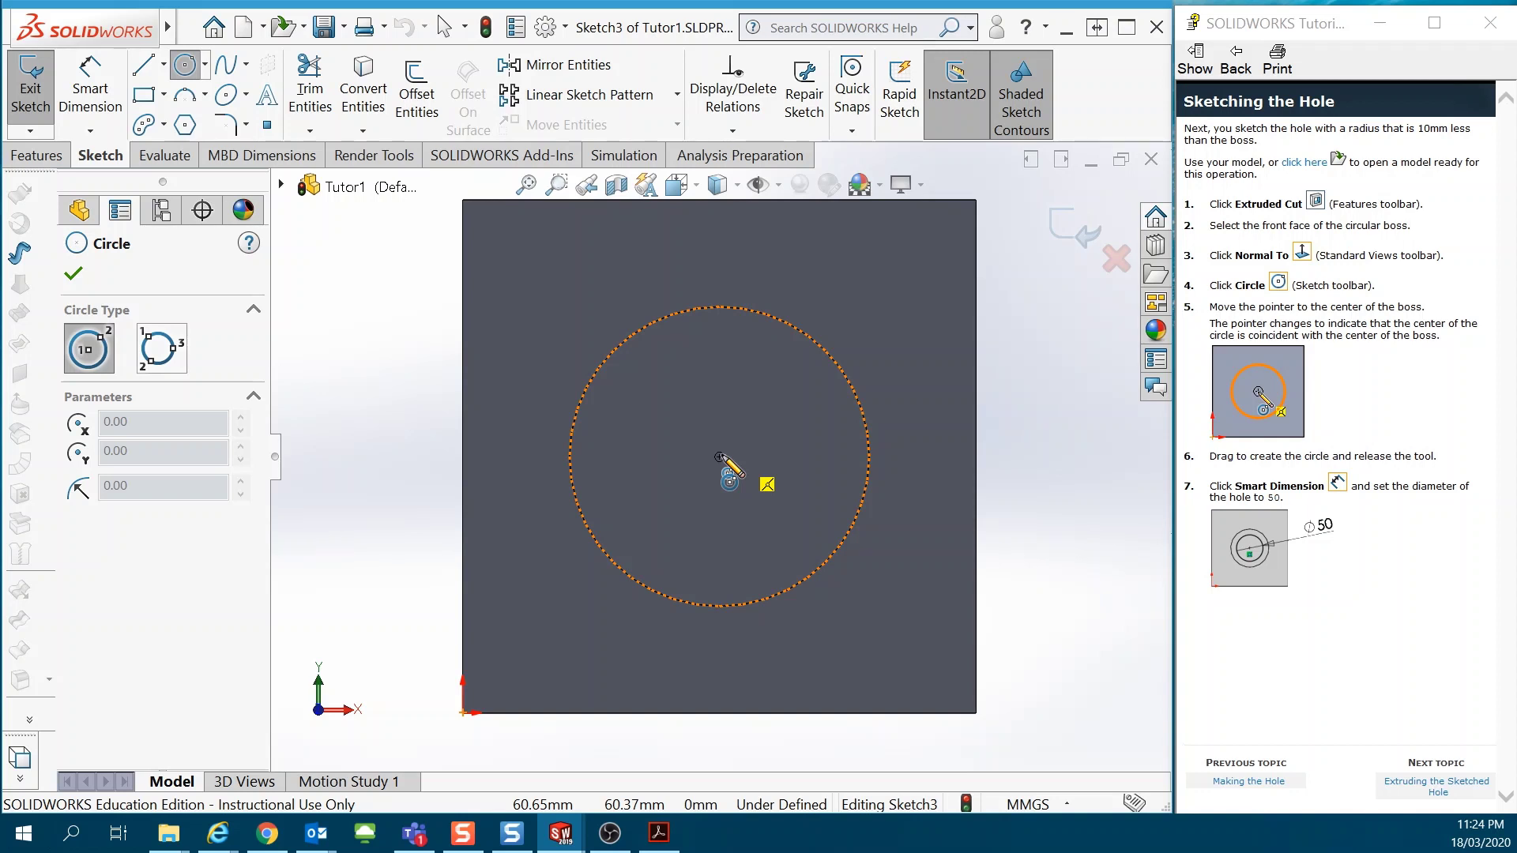
drag(719, 456, 900, 452)
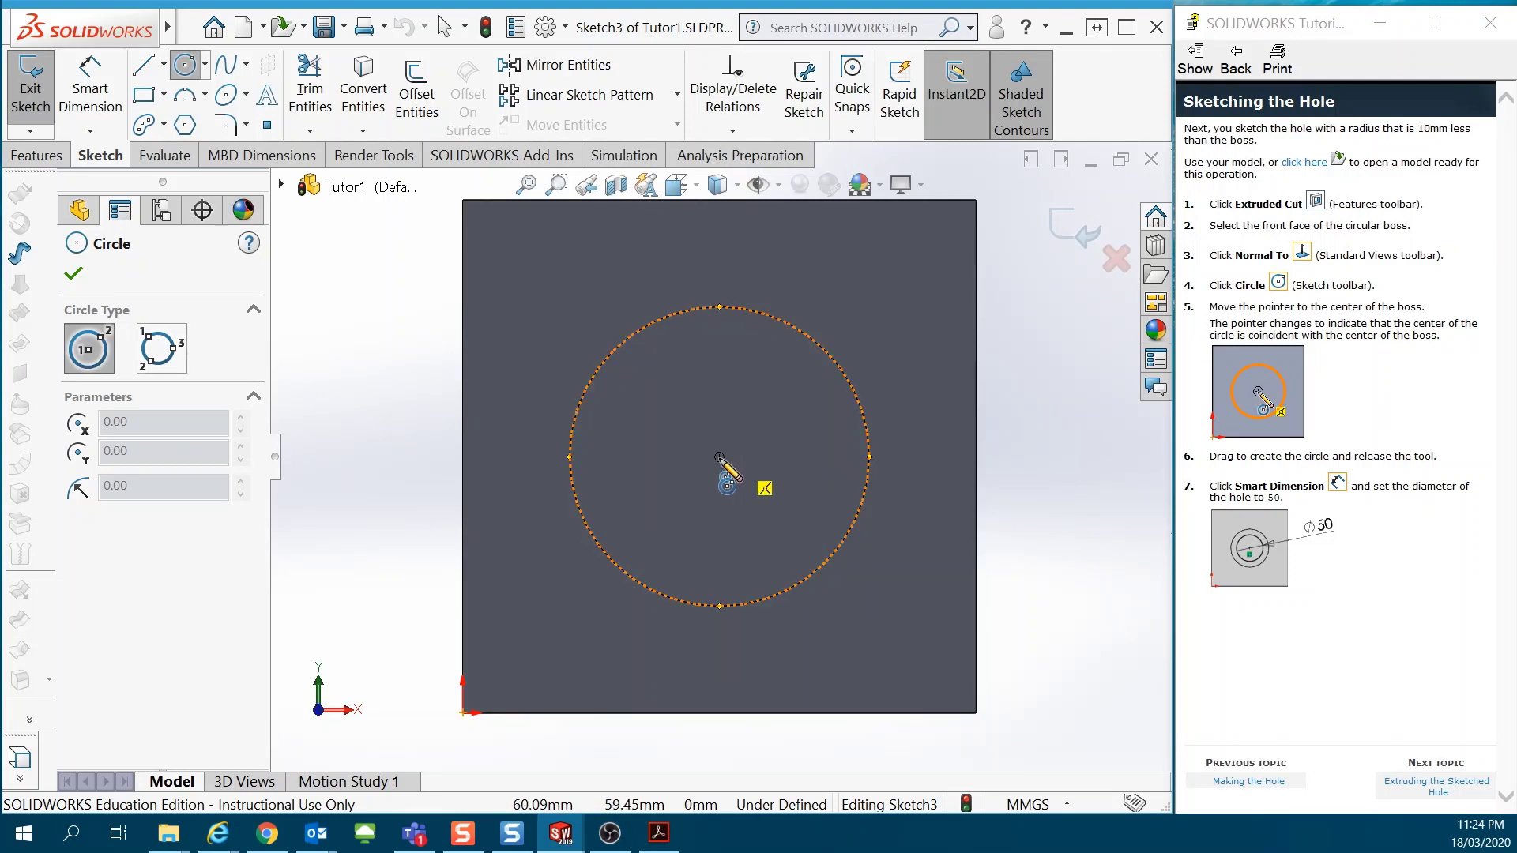
drag(719, 457, 798, 517)
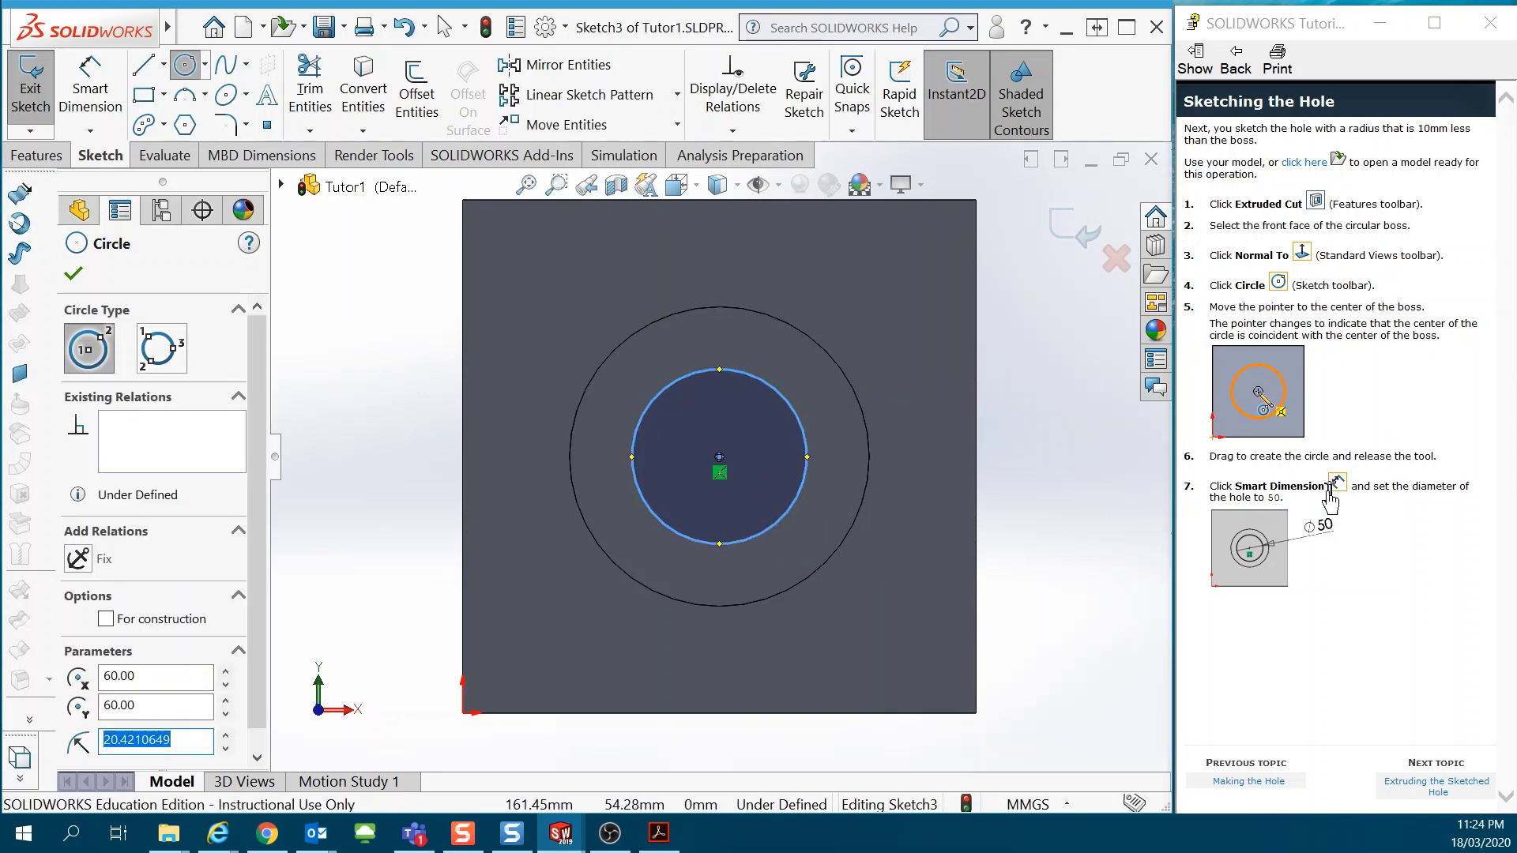
- Dimension the circle's diameter as 50 mm
click(90, 93)
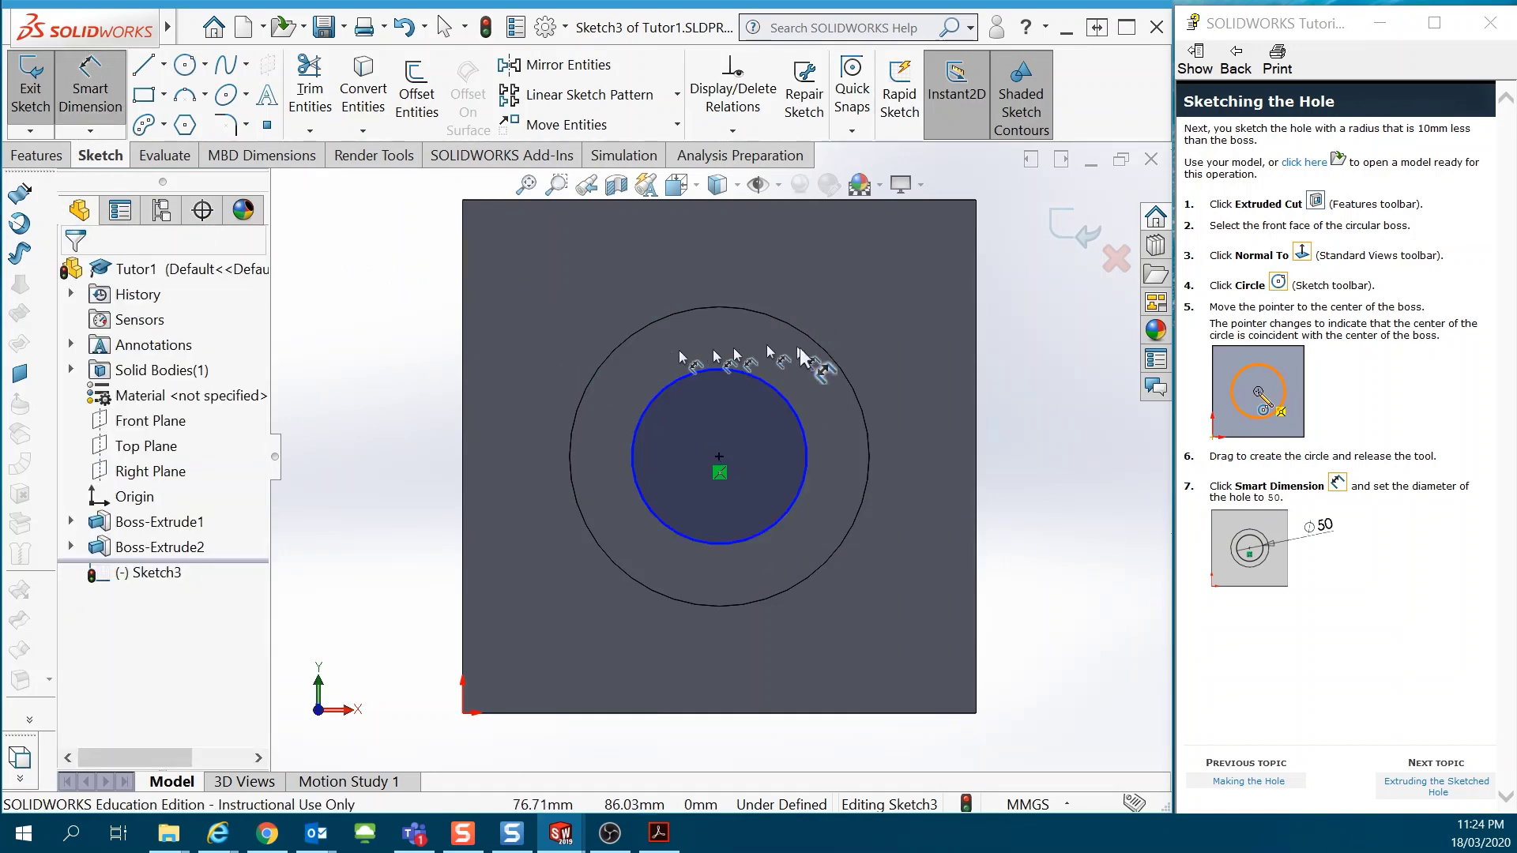
click(794, 405)
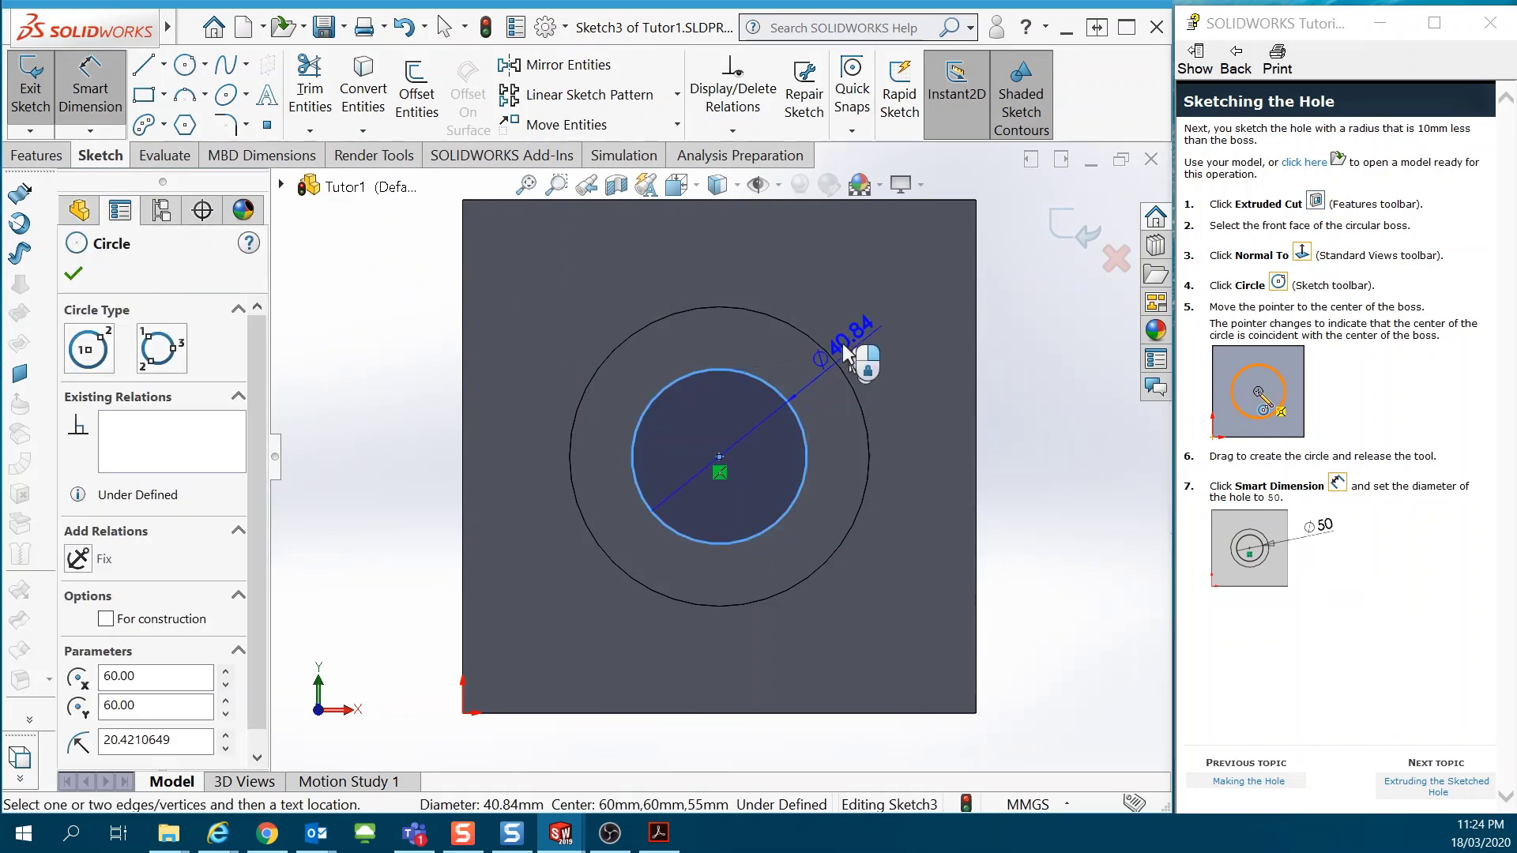
click(890, 337)
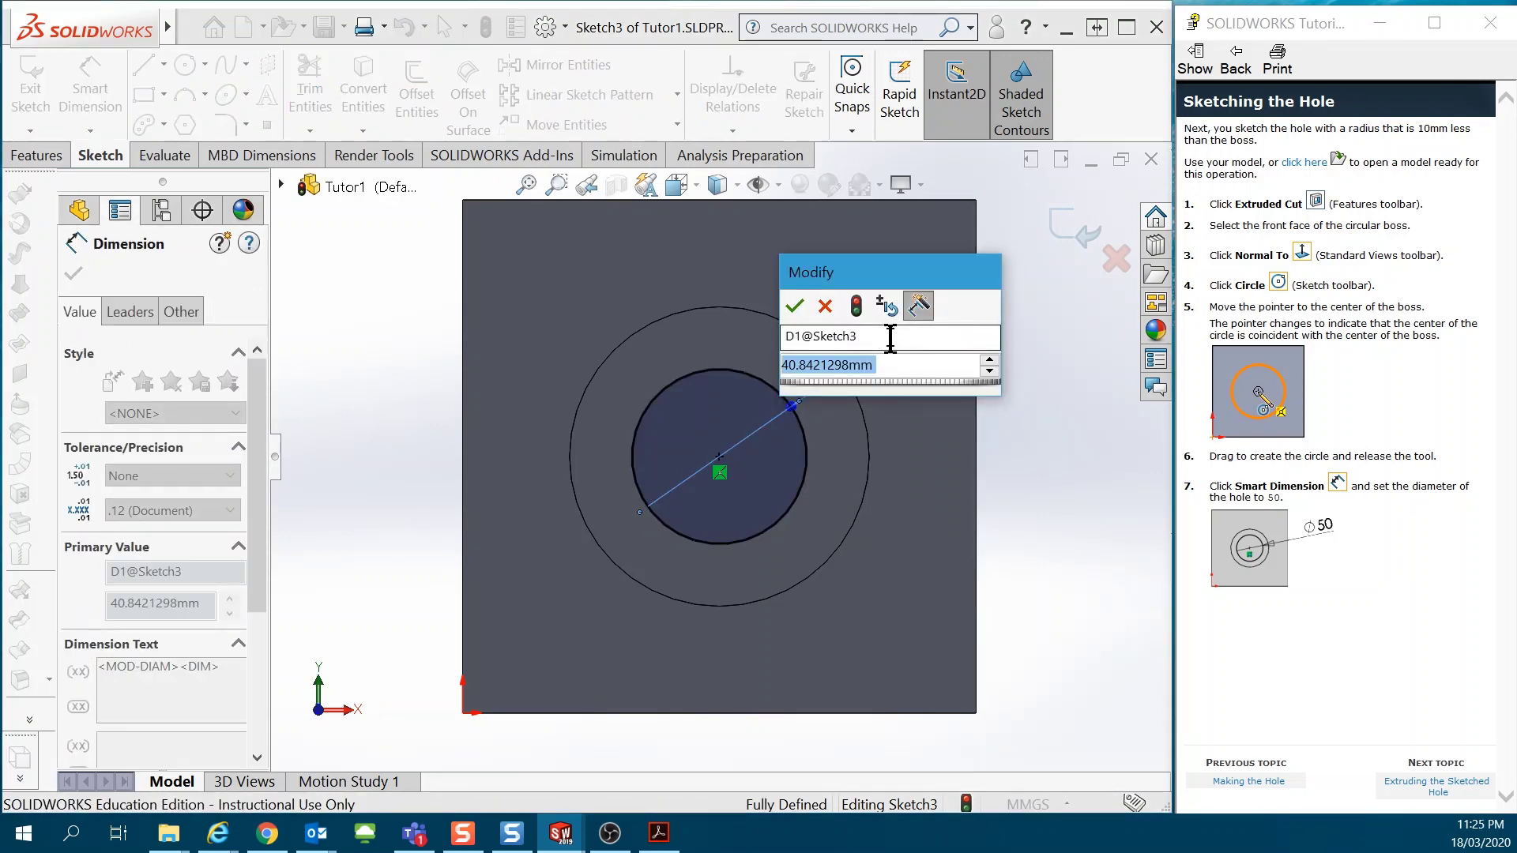
text(50)
key(Return)
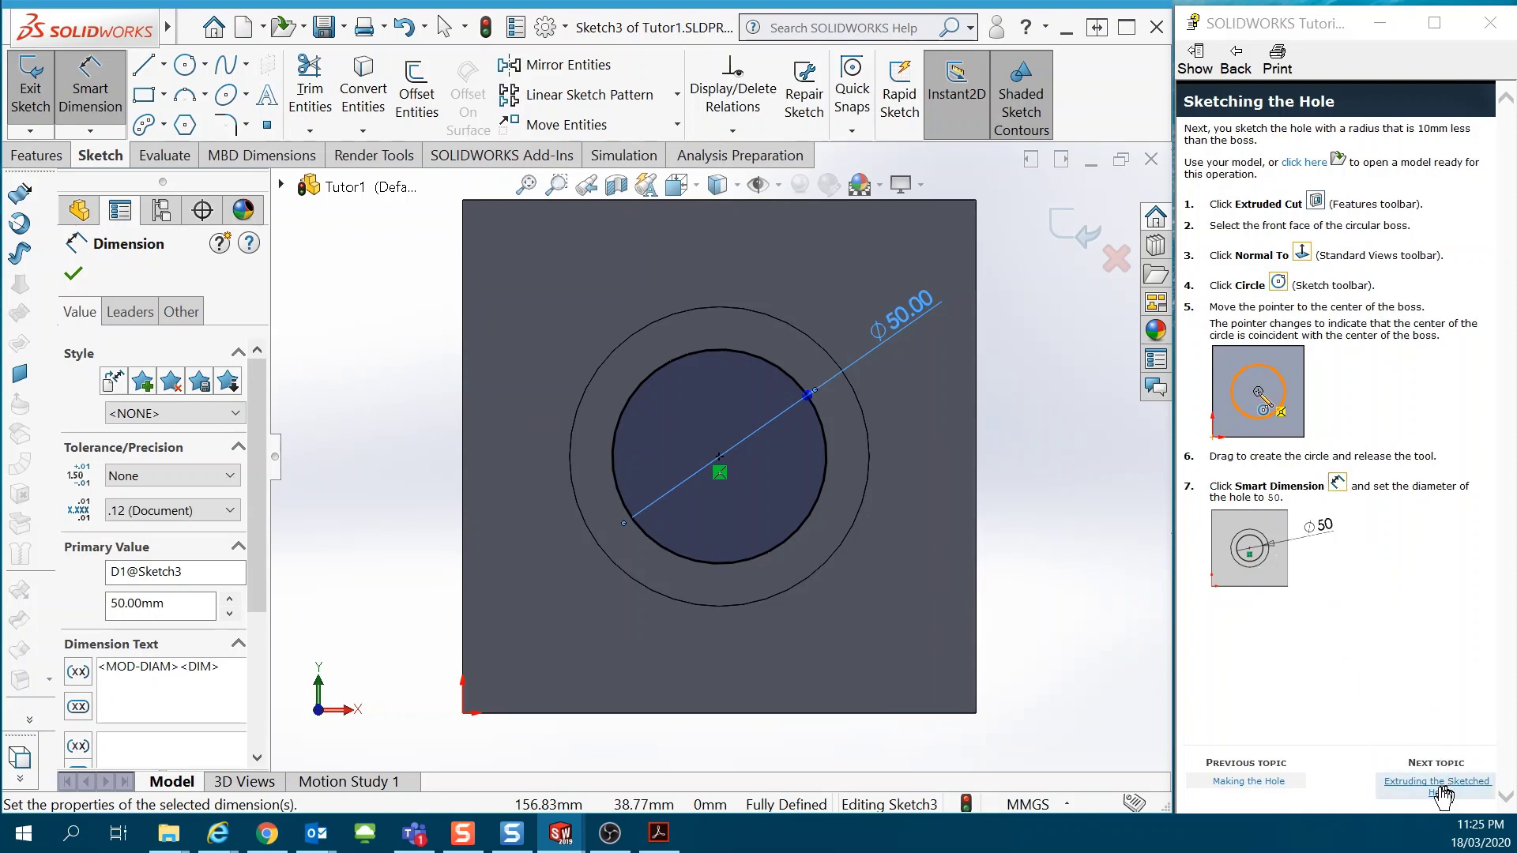
- Exit the circle sketch to get a Cut-Extrude preview, Blind at 25 mm depth
click(1438, 790)
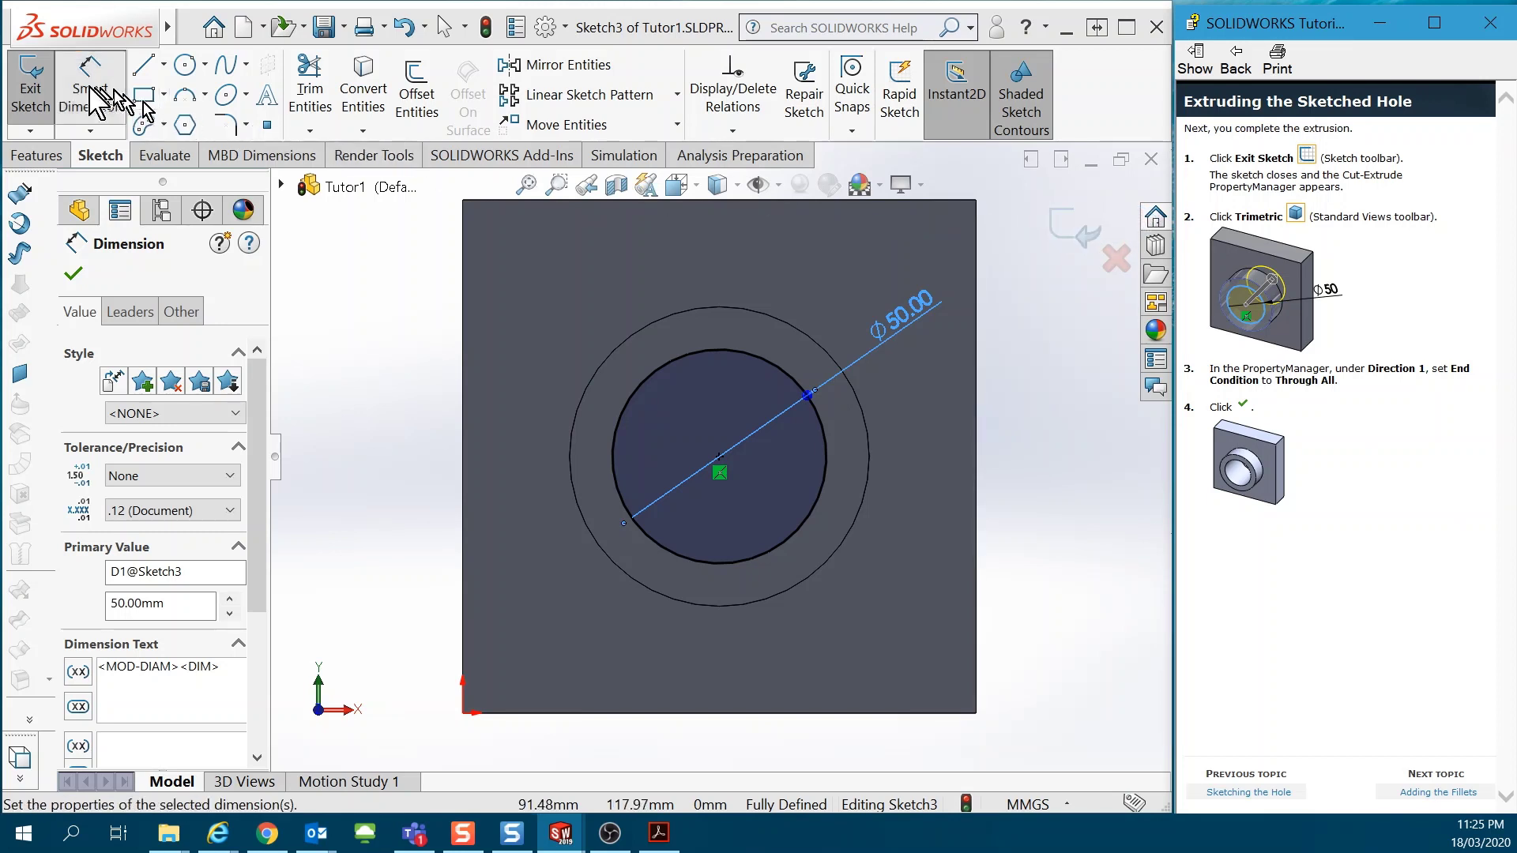
click(1306, 160)
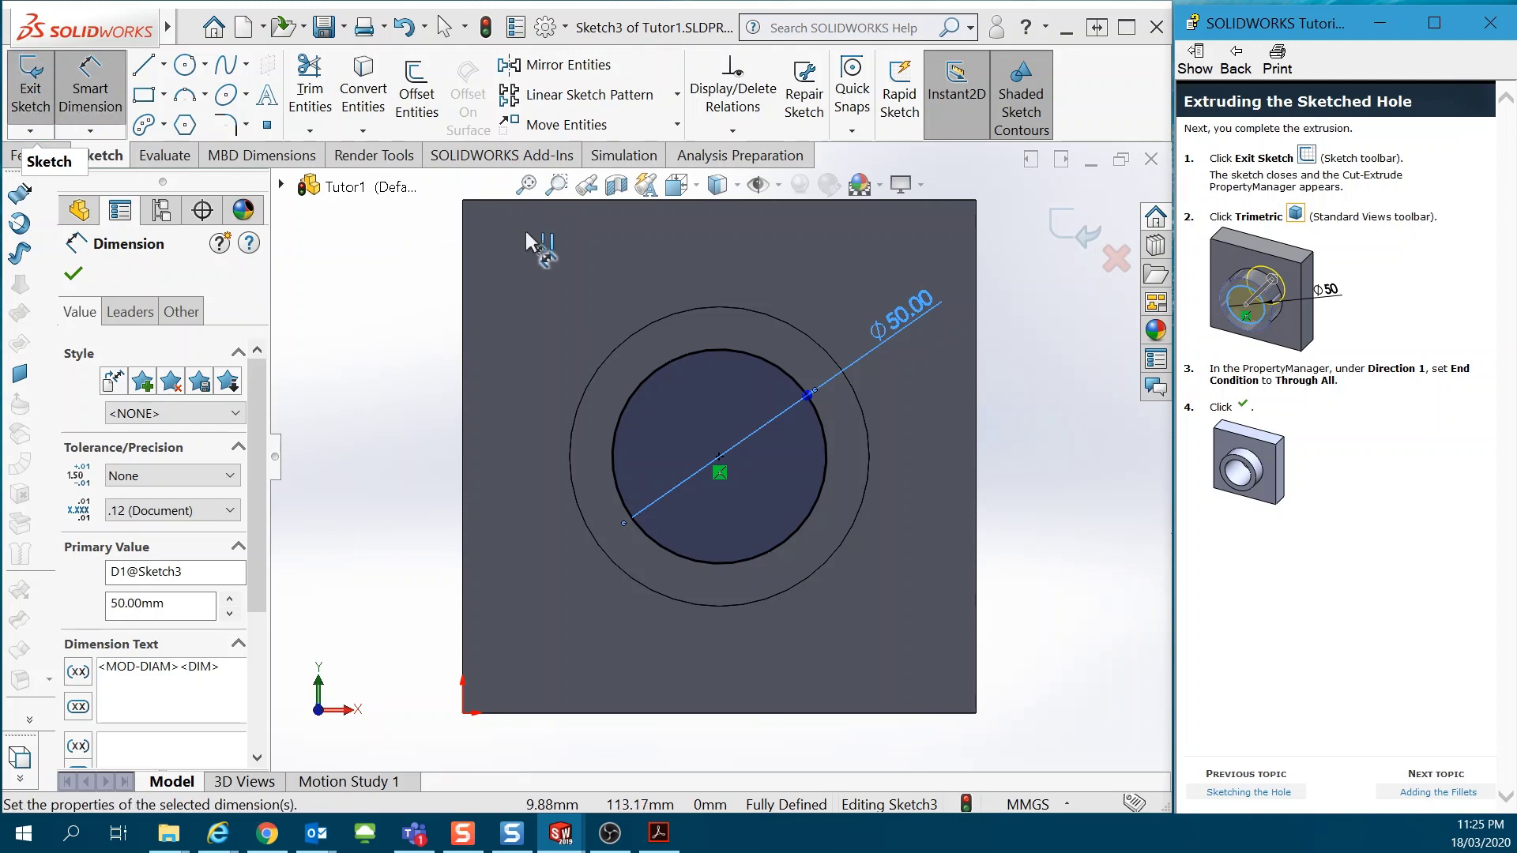
click(1051, 225)
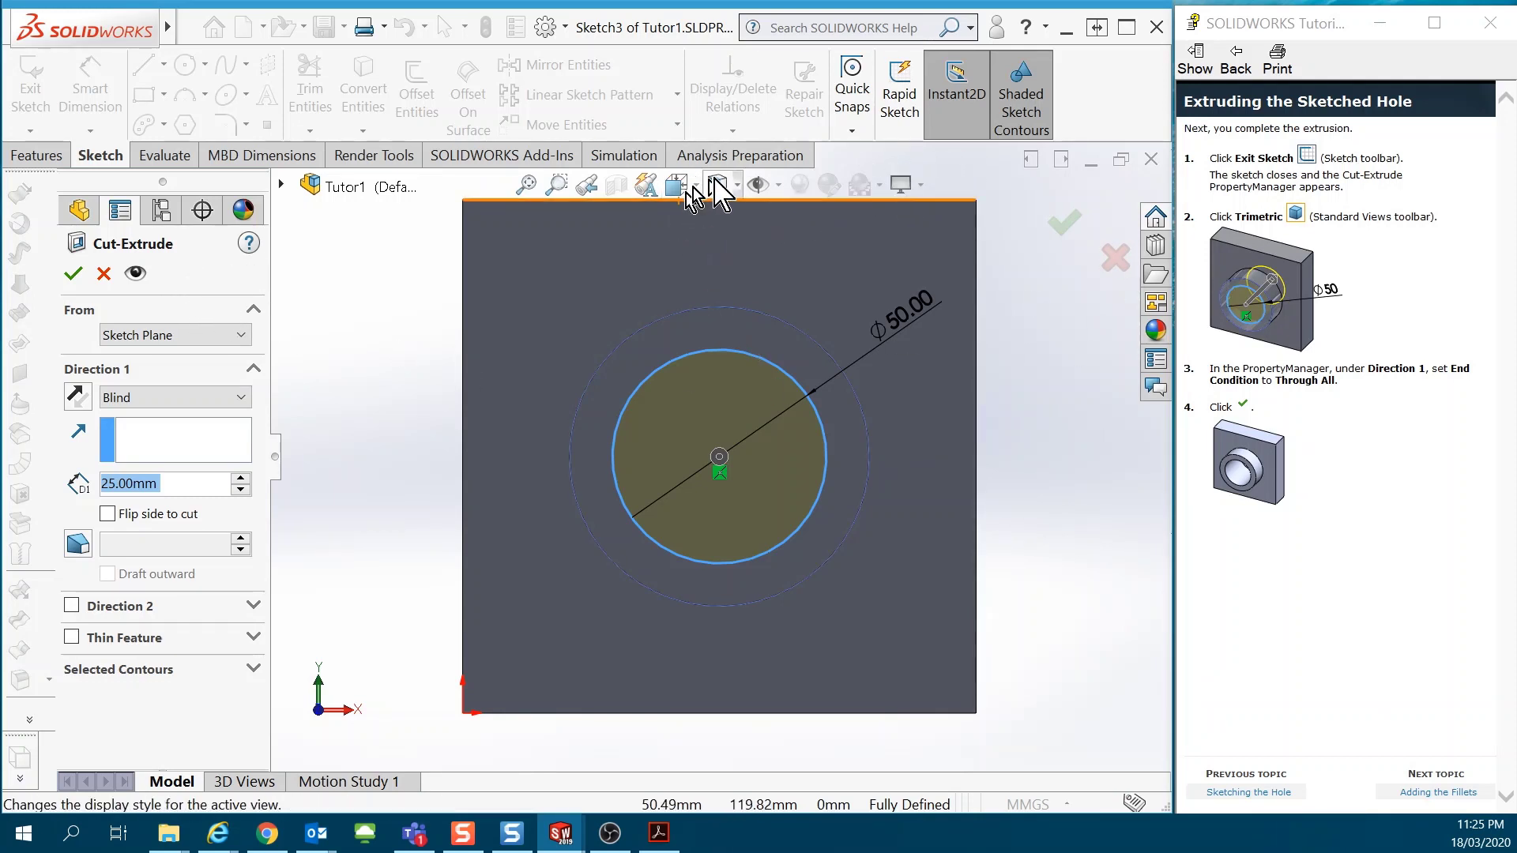
- Show the model in Trimetric view and set the cut's end condition to Through All
click(677, 185)
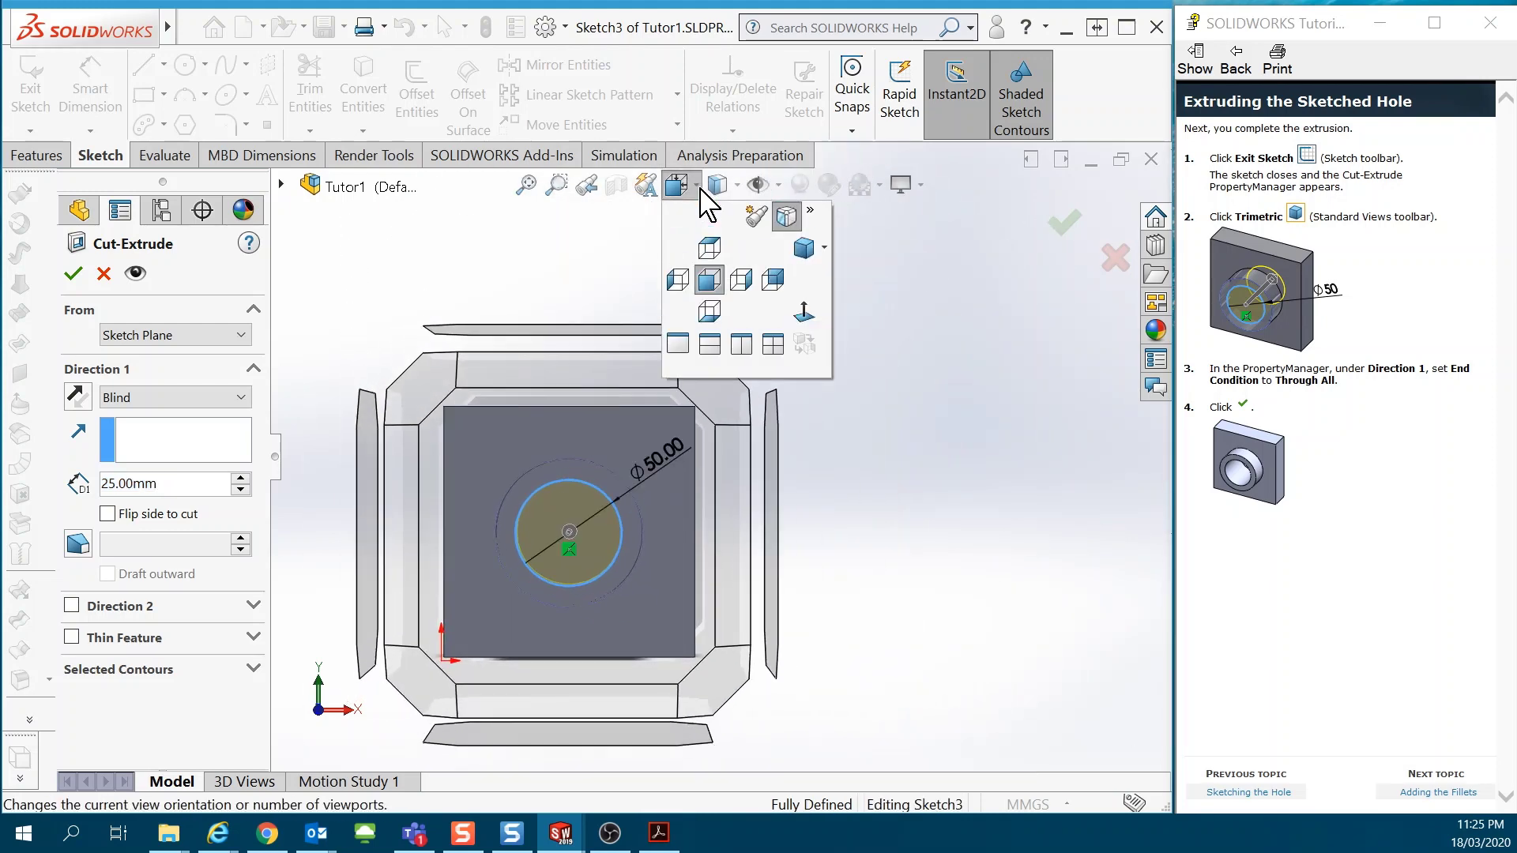
click(824, 248)
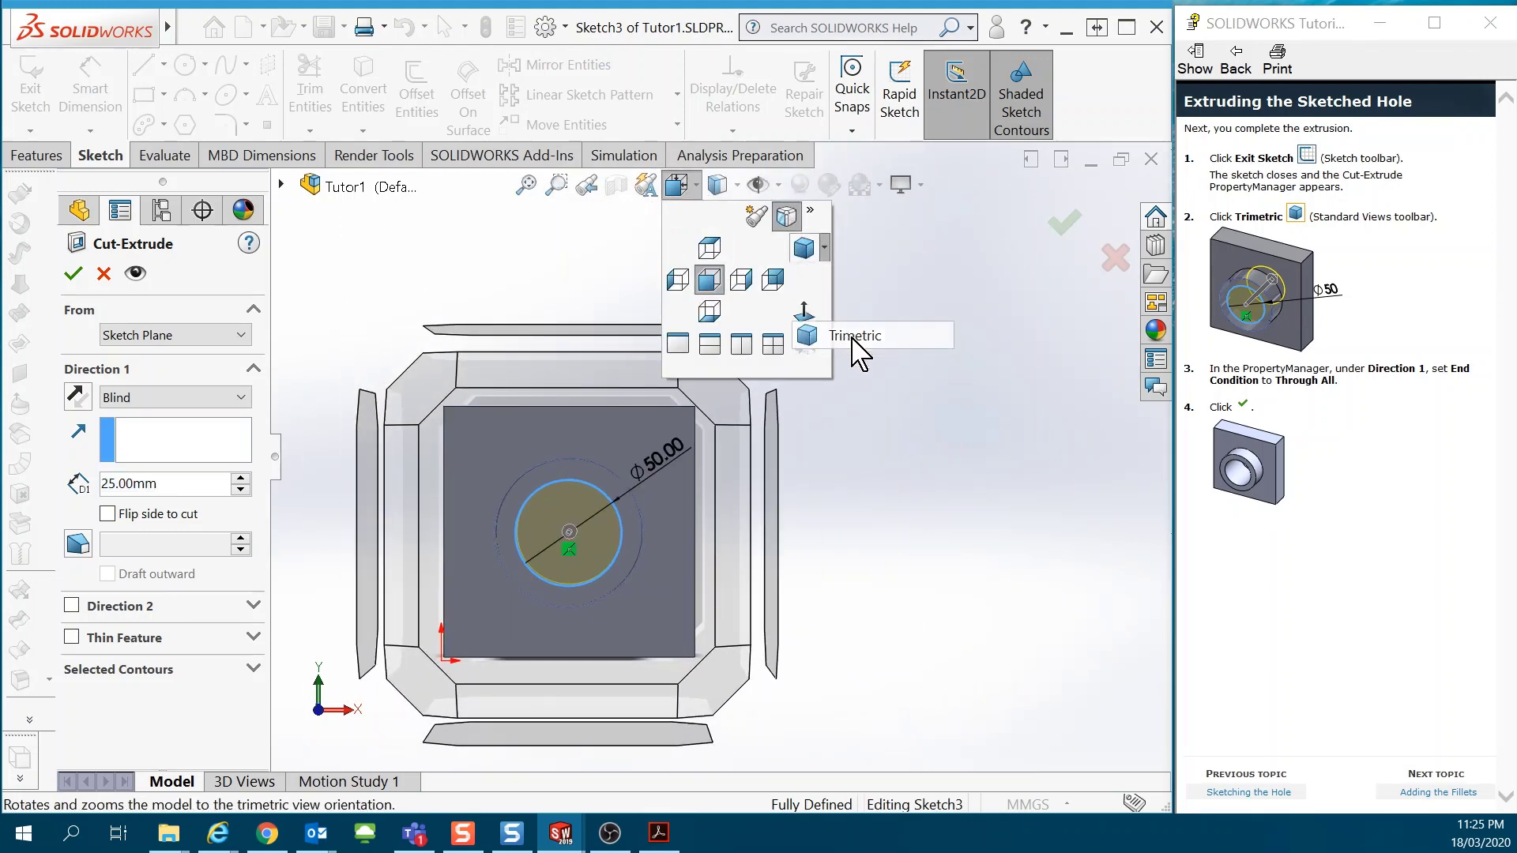
click(853, 336)
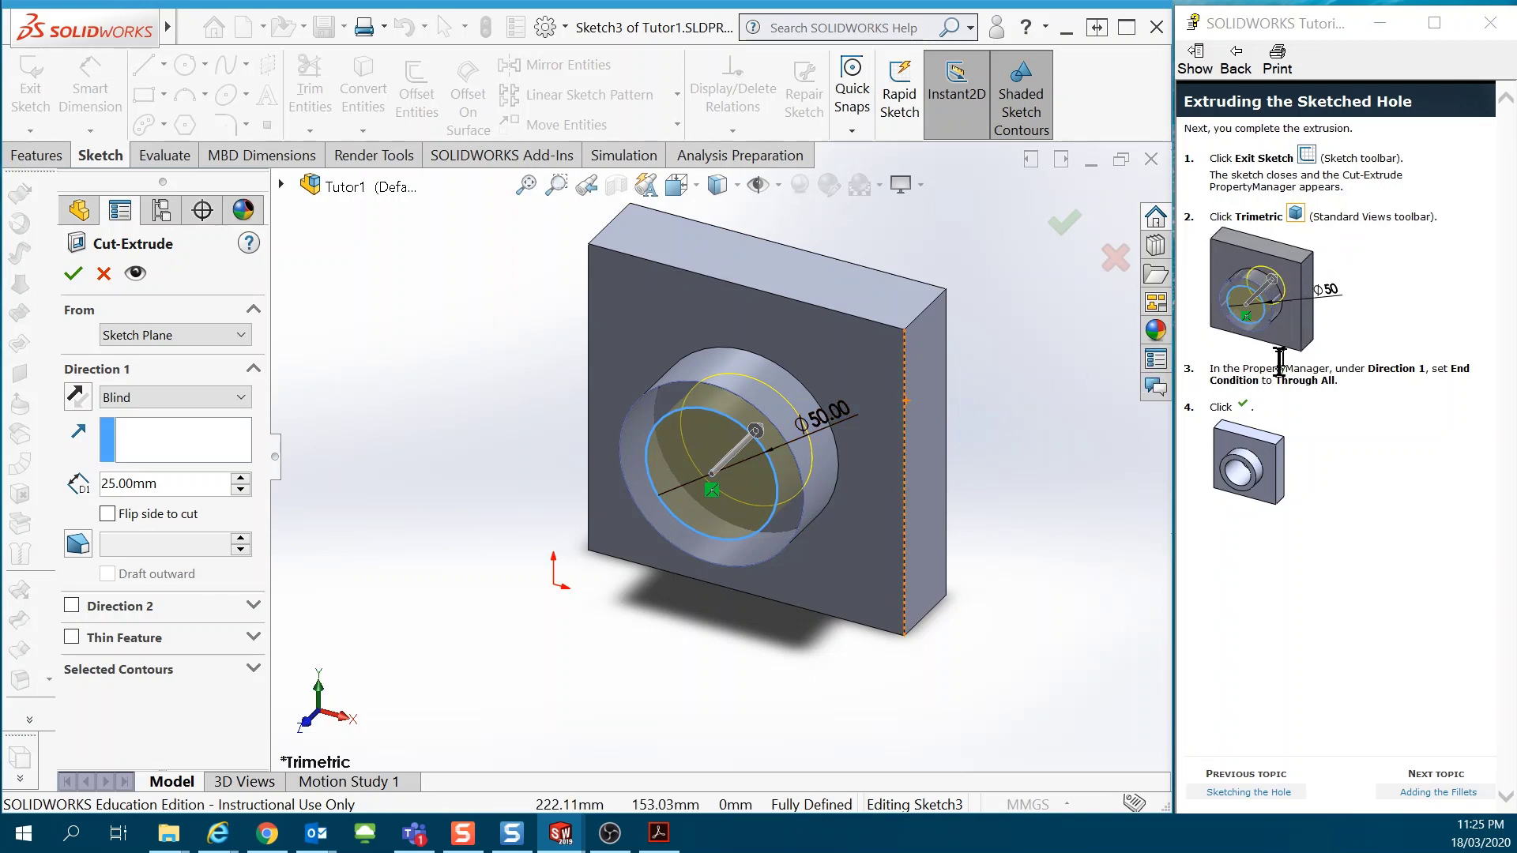
click(242, 396)
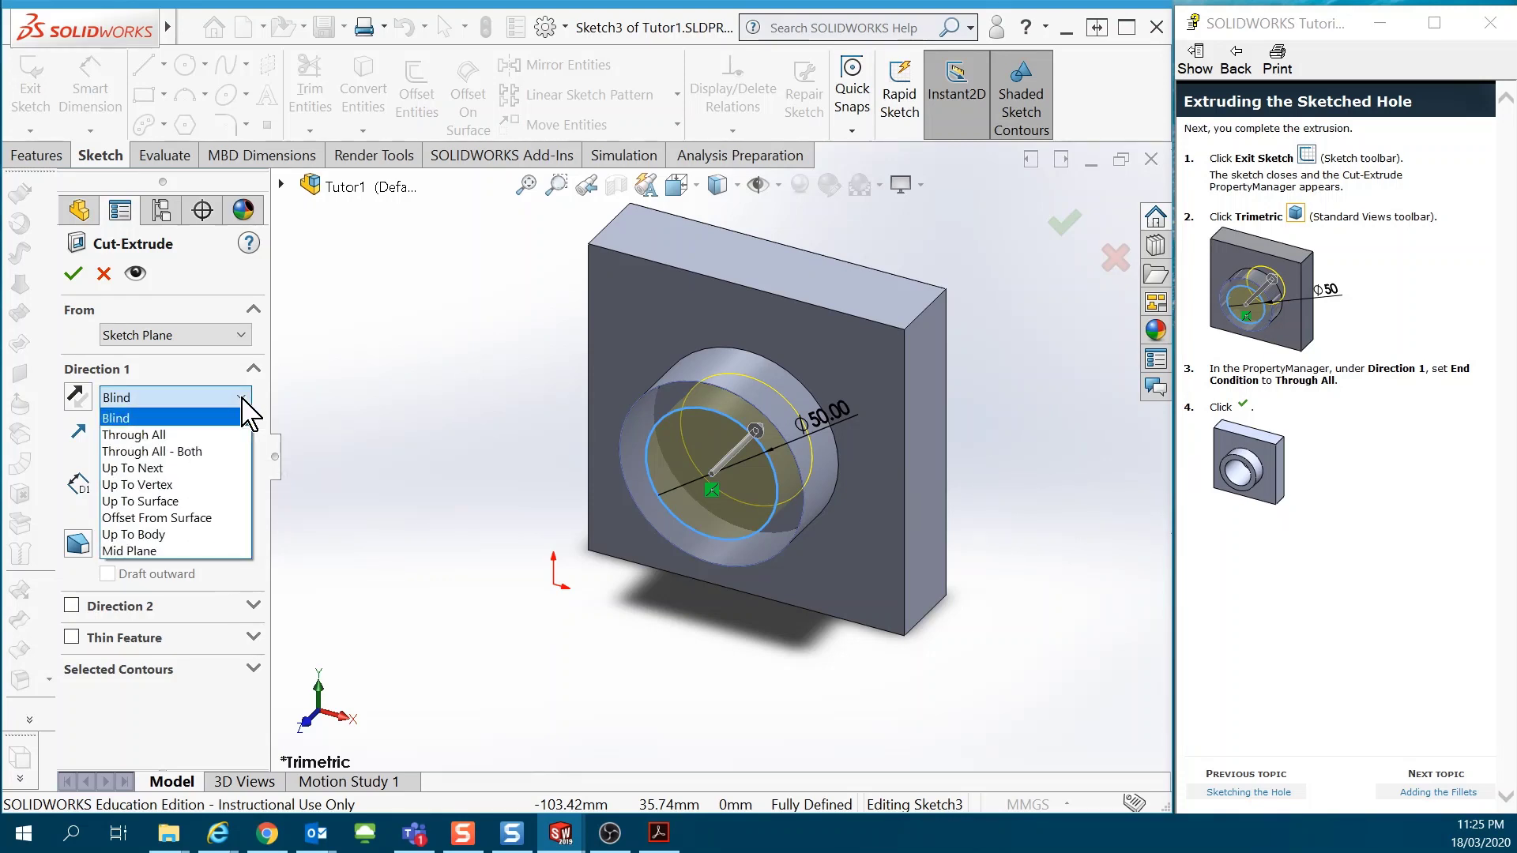
click(199, 439)
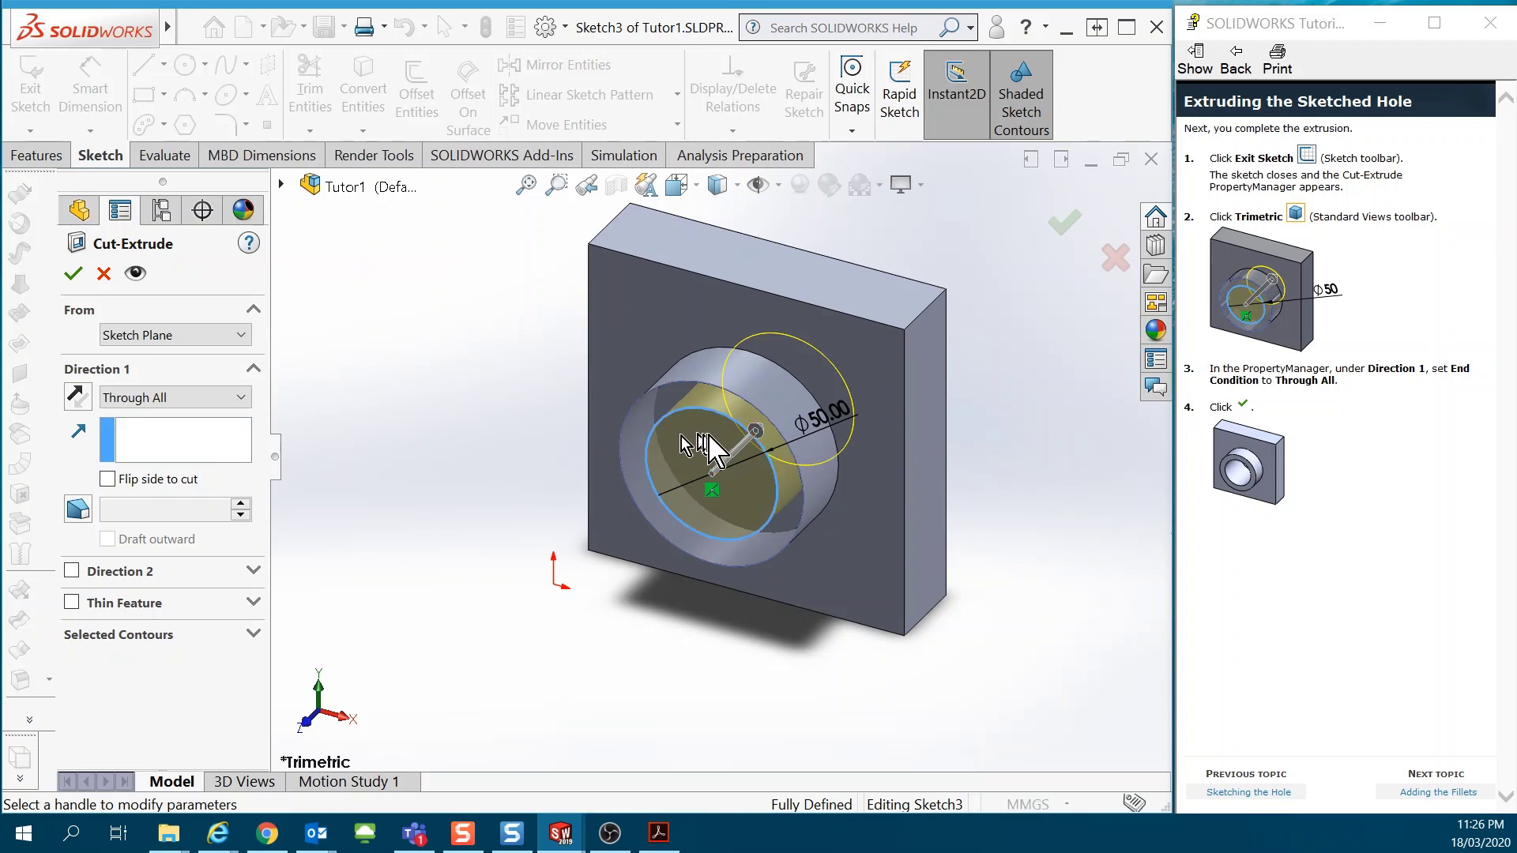
- Accept the Through All cut, inspect the hole, and advance the tutorial to Creating the Base Fillets
click(1068, 229)
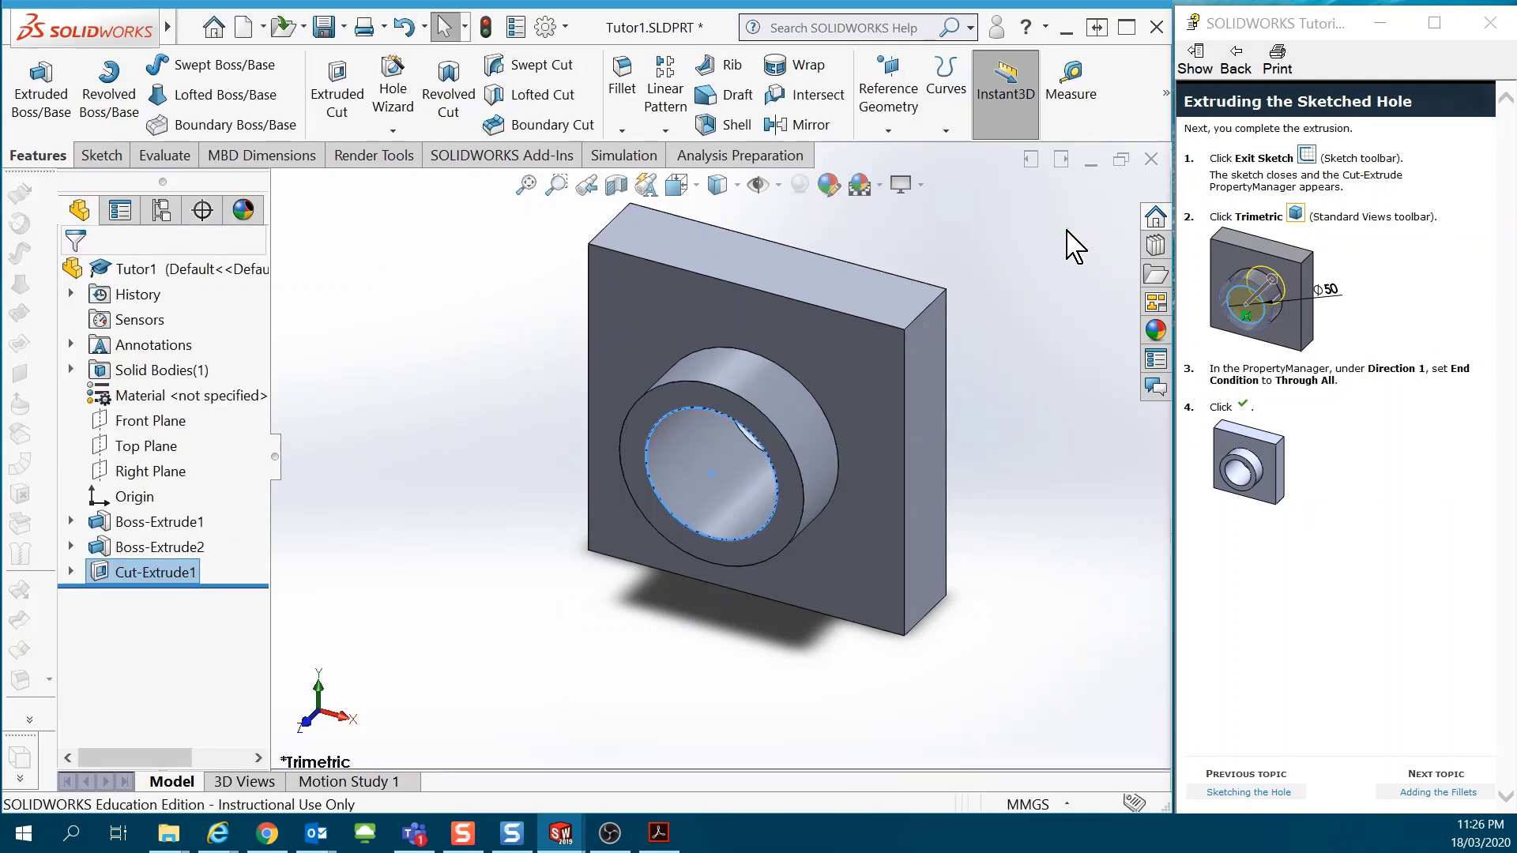
middle_drag(870, 423, 868, 390)
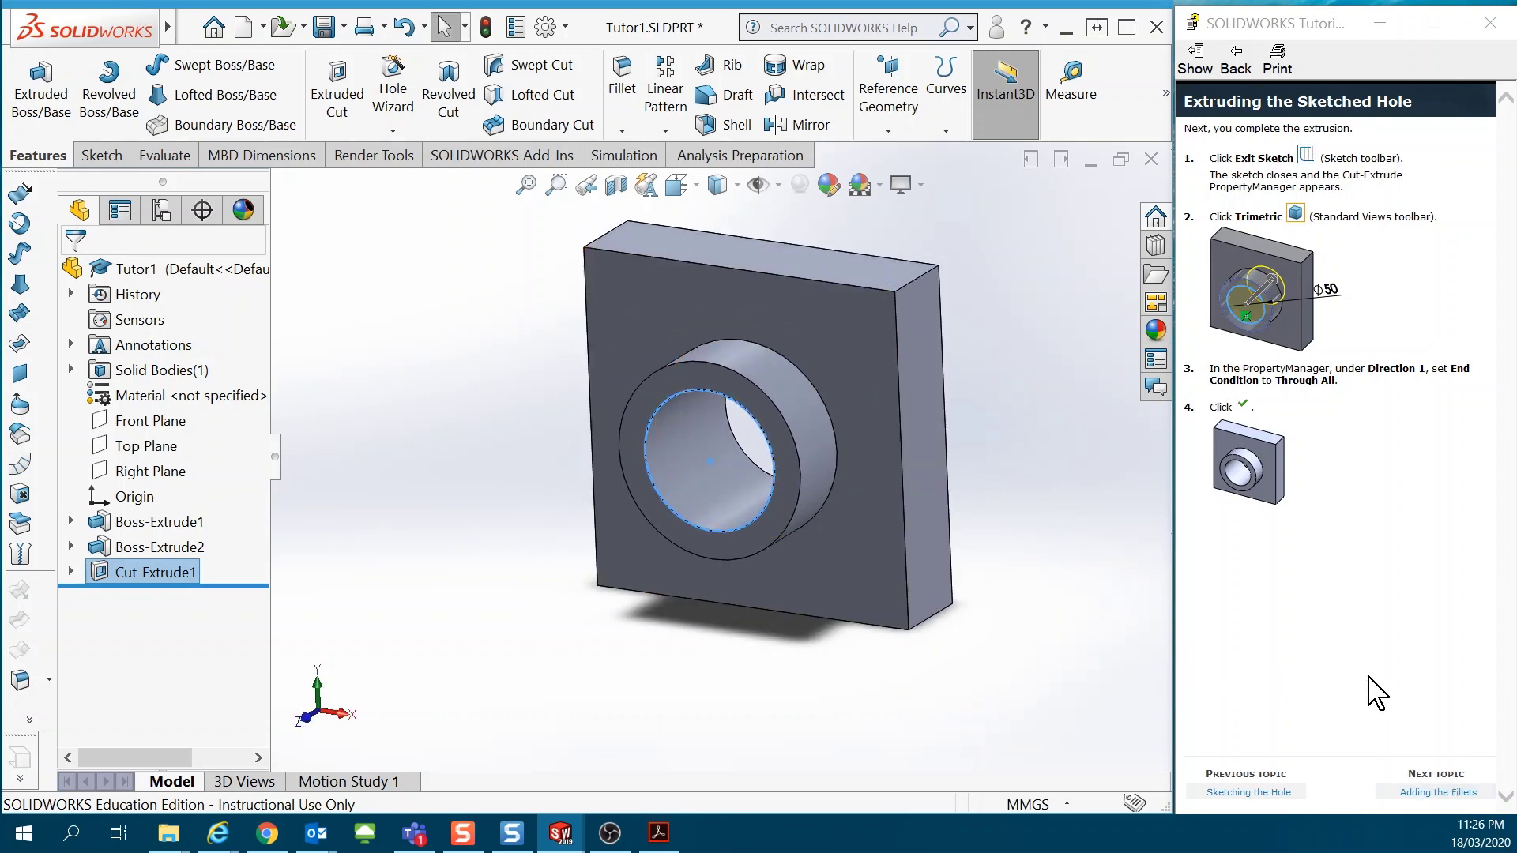
click(1432, 793)
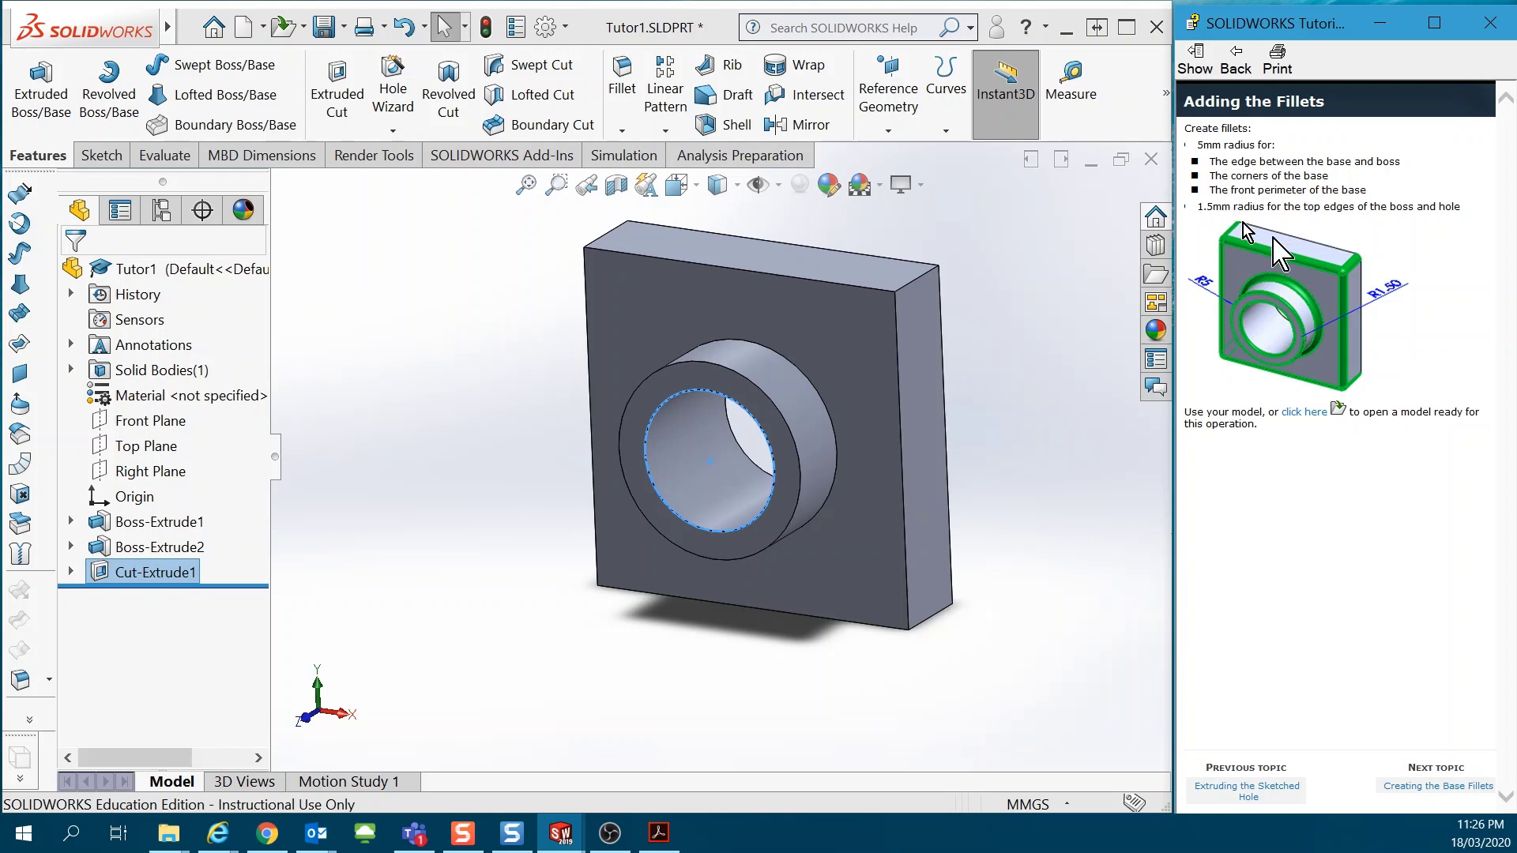
click(1438, 786)
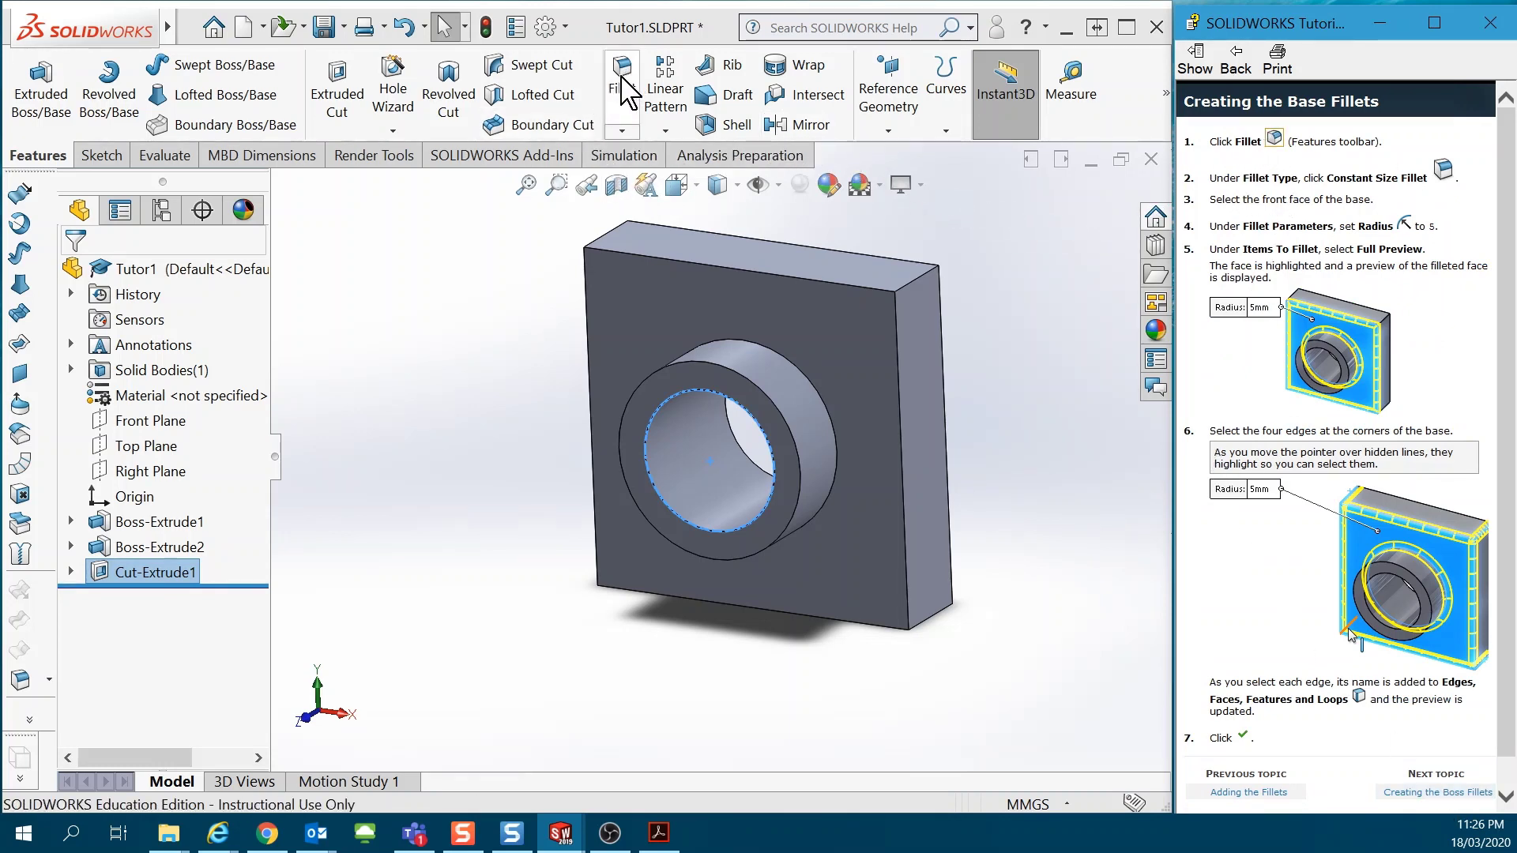
- Start a fillet on the base's front face with a 5 mm radius
click(622, 132)
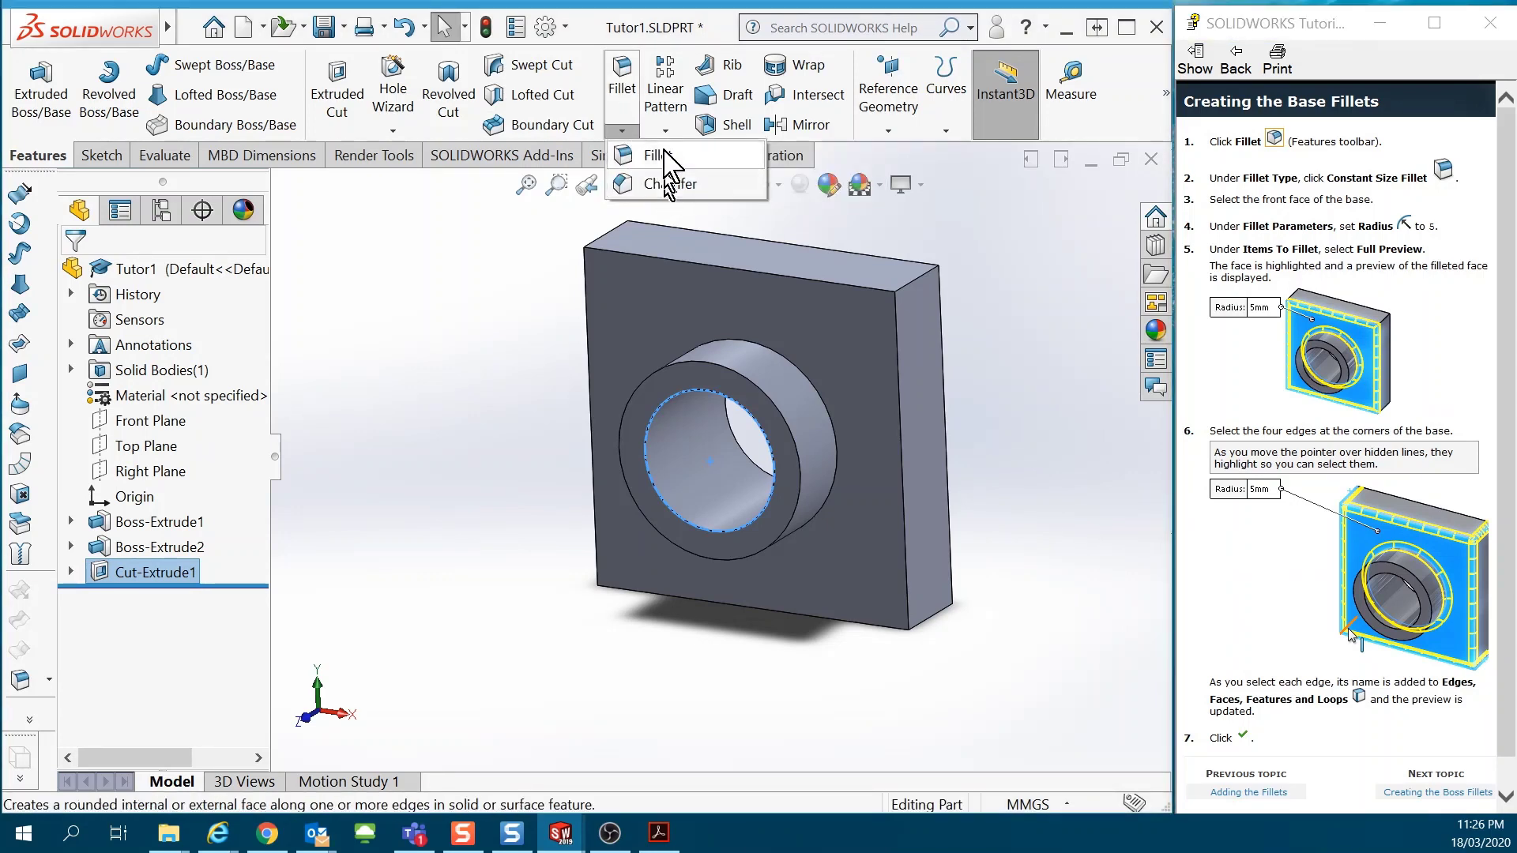
click(656, 158)
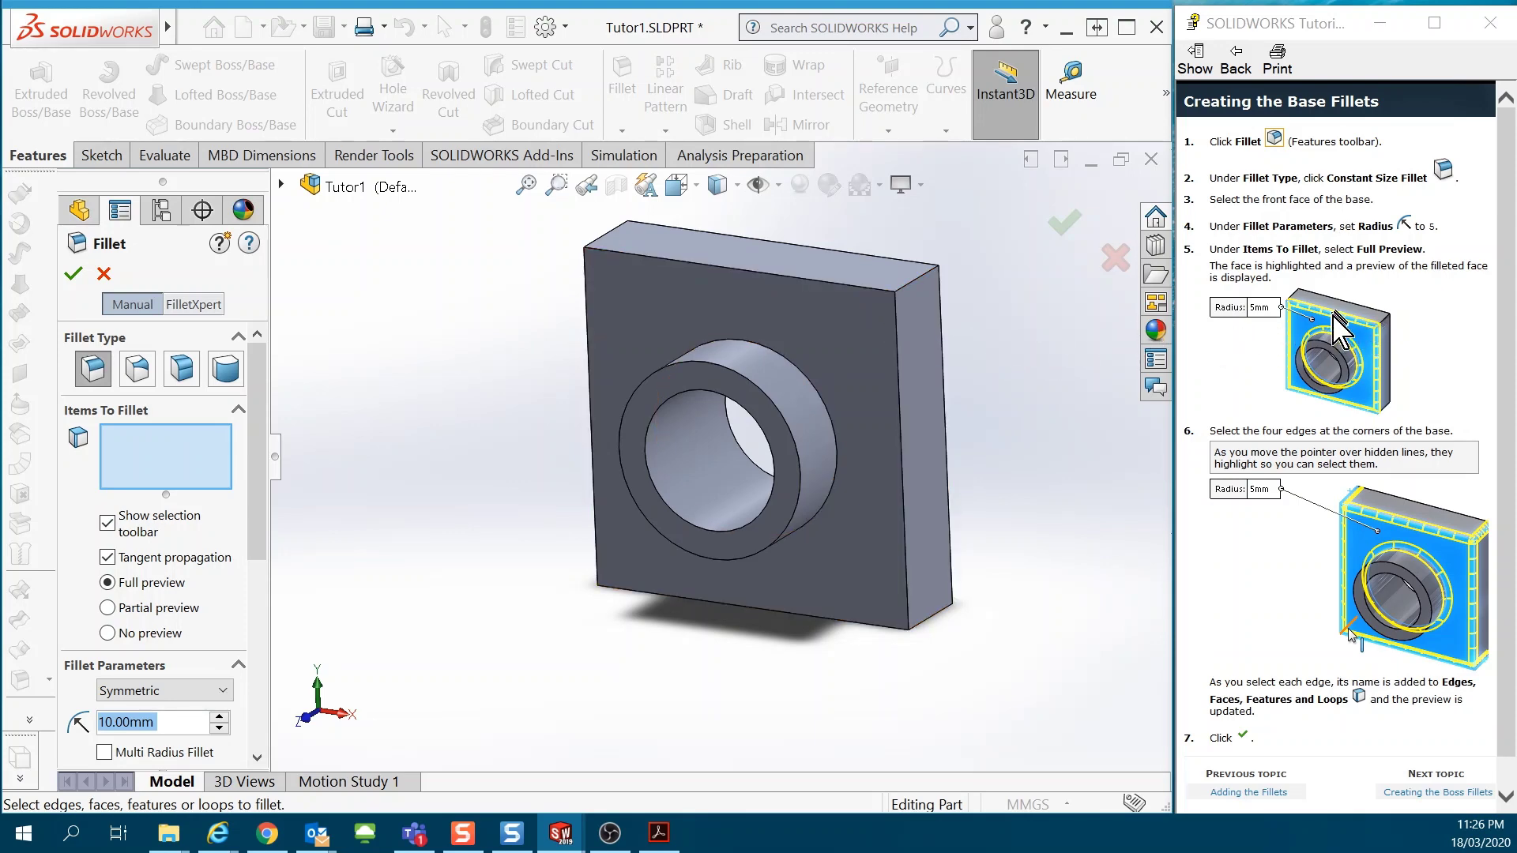
click(844, 349)
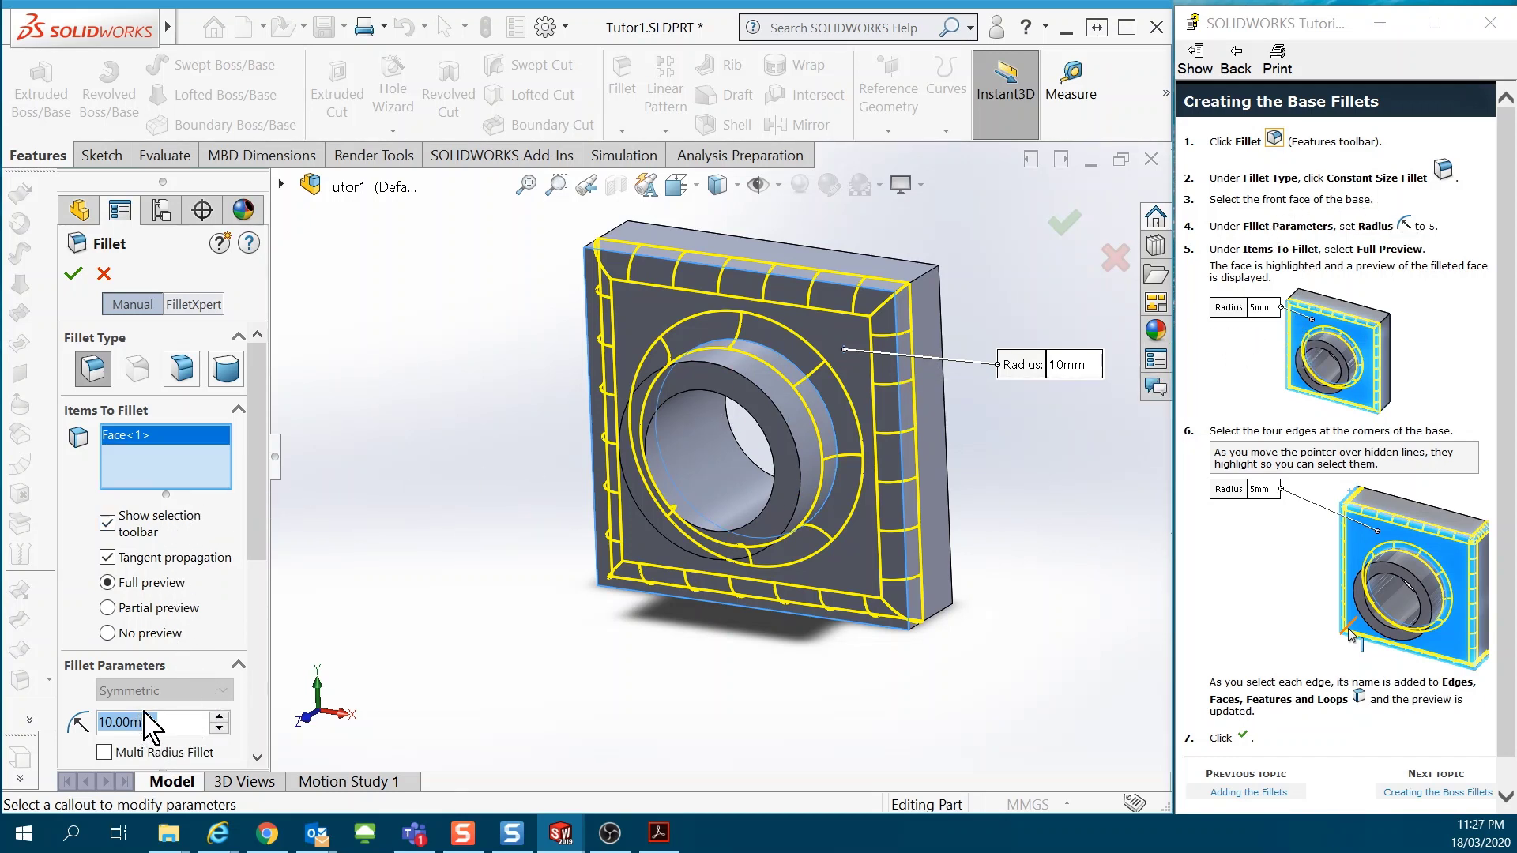
text(5)
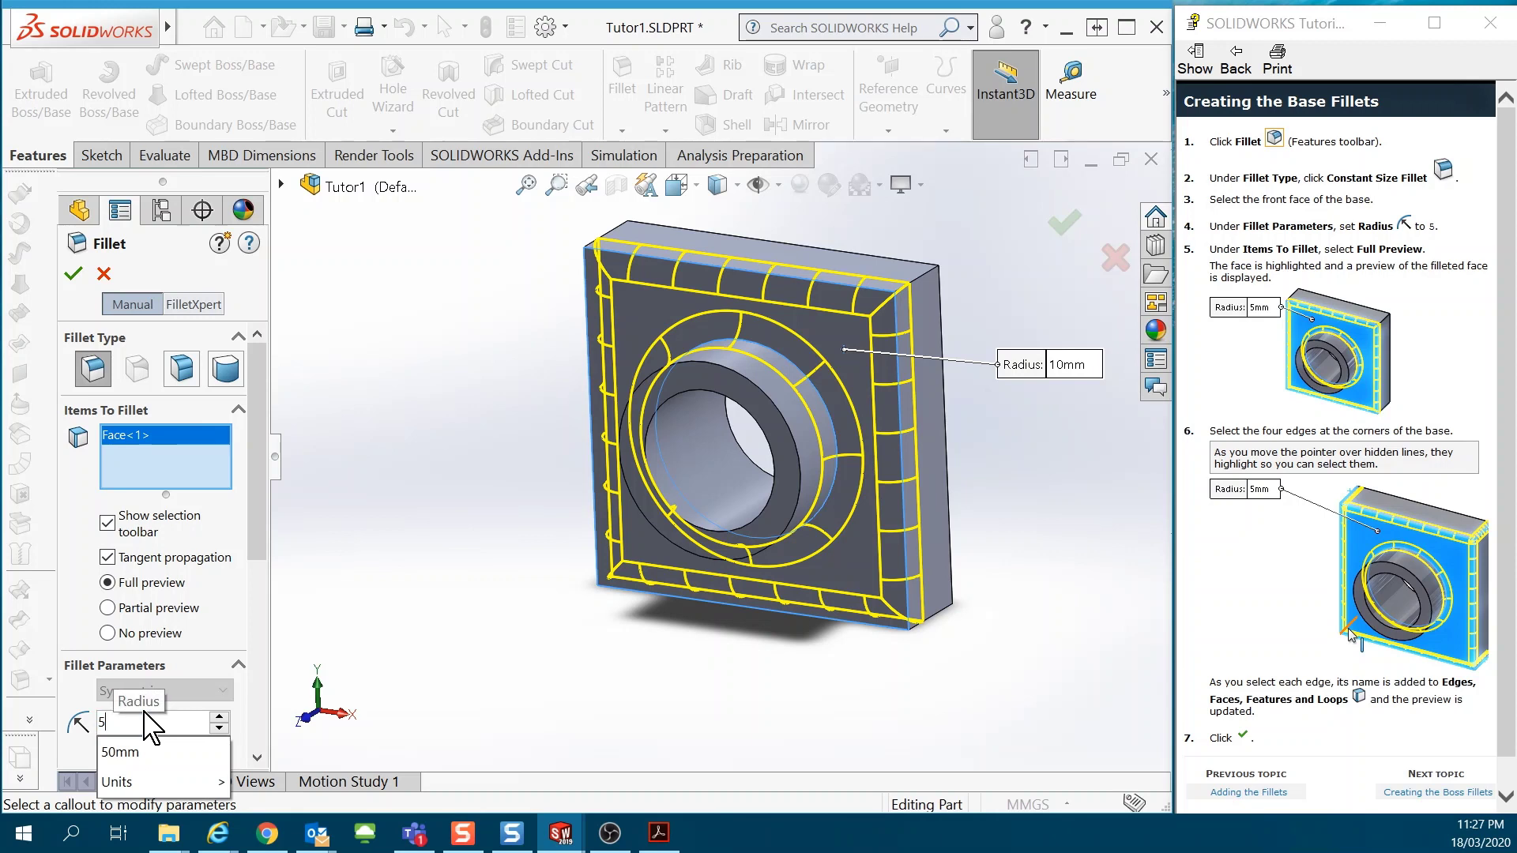
key(Return)
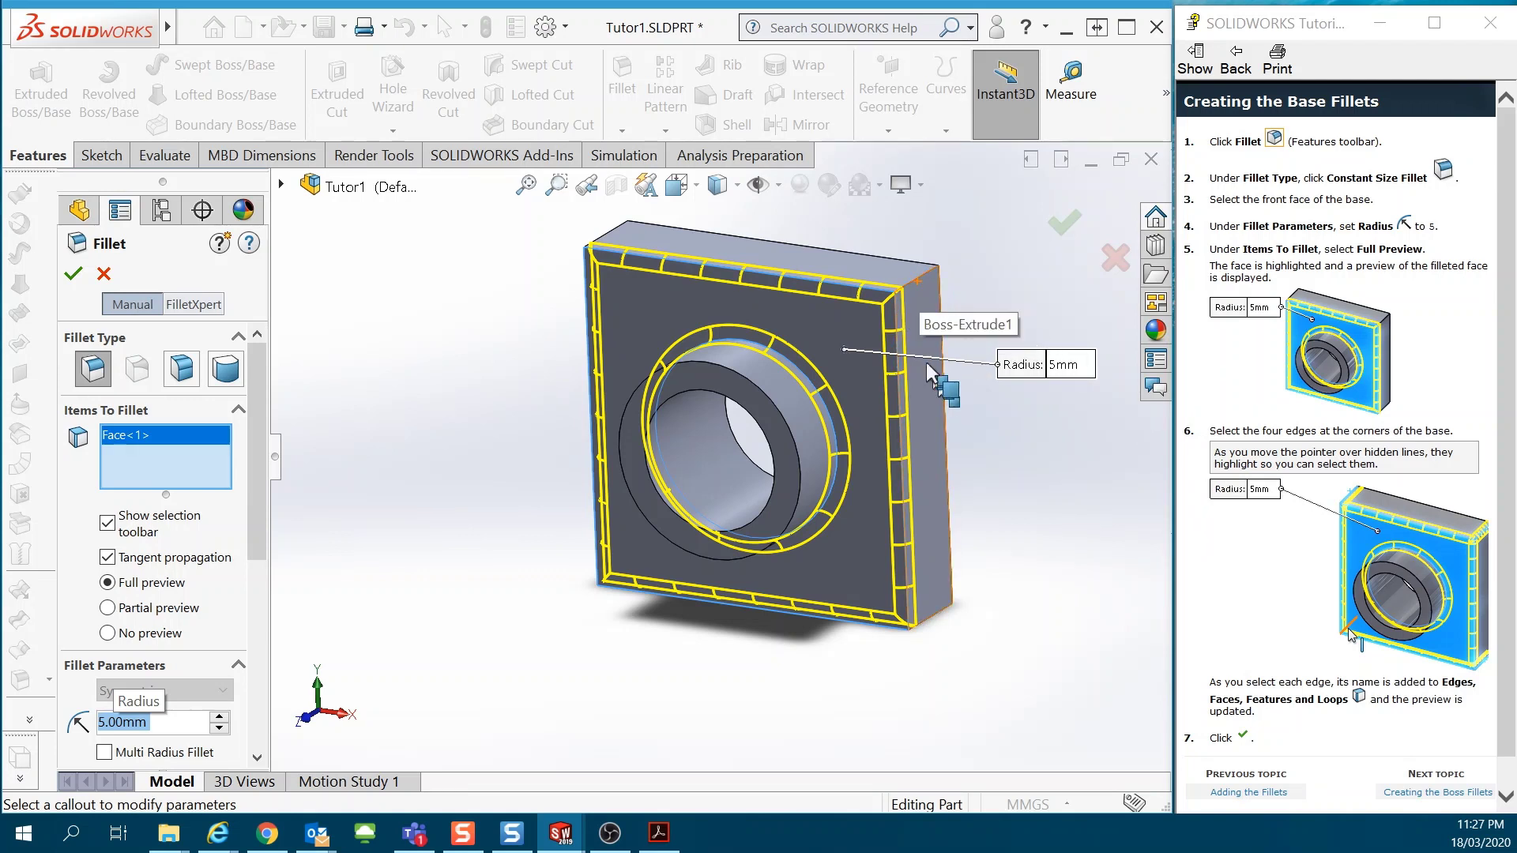
- Add the base's four corner edges and create the 5 mm Fillet1
click(920, 291)
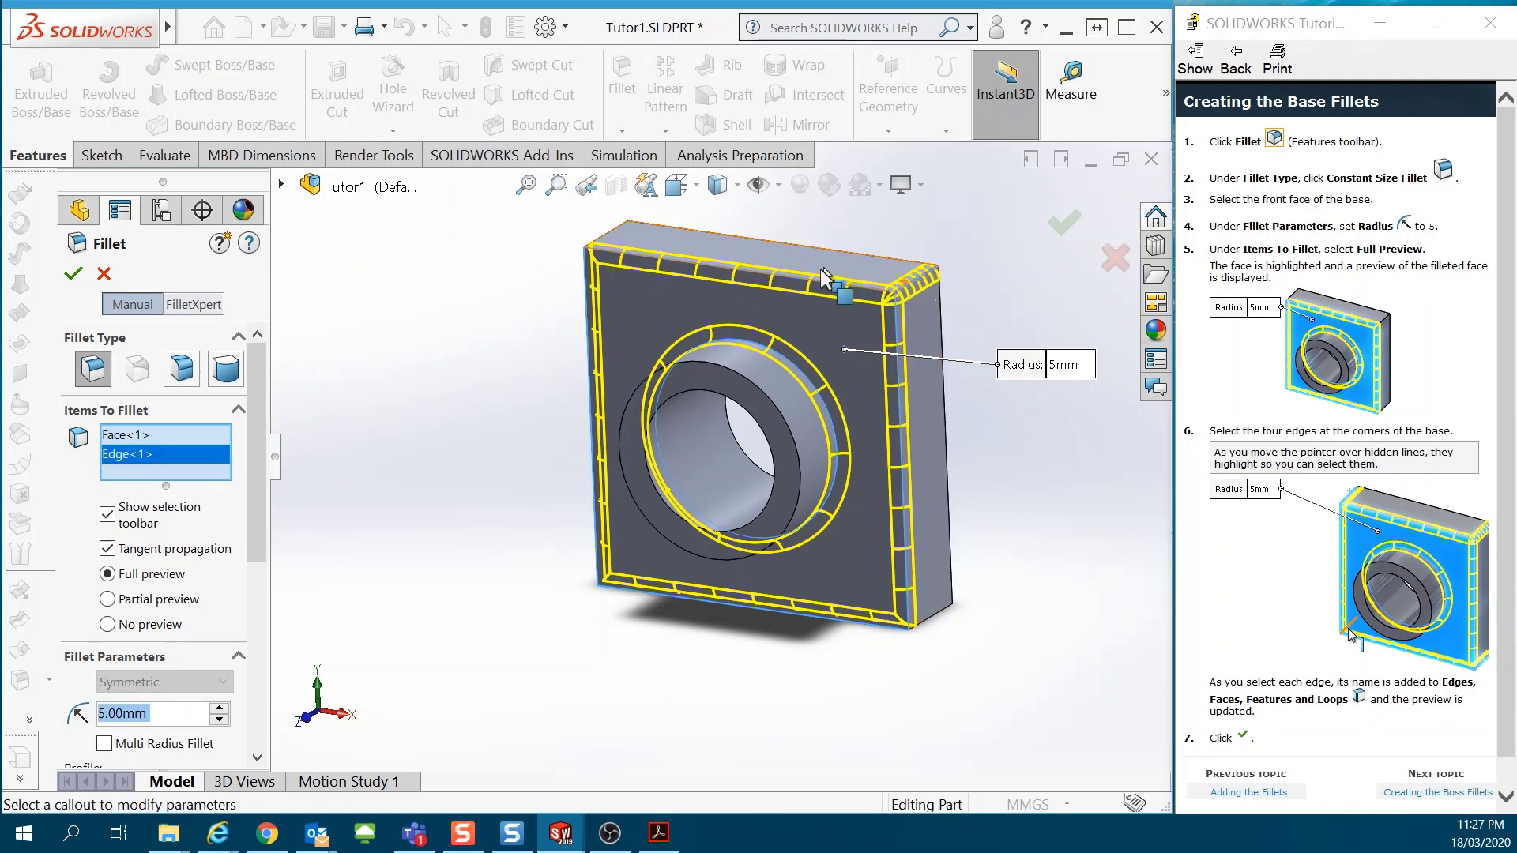
click(620, 239)
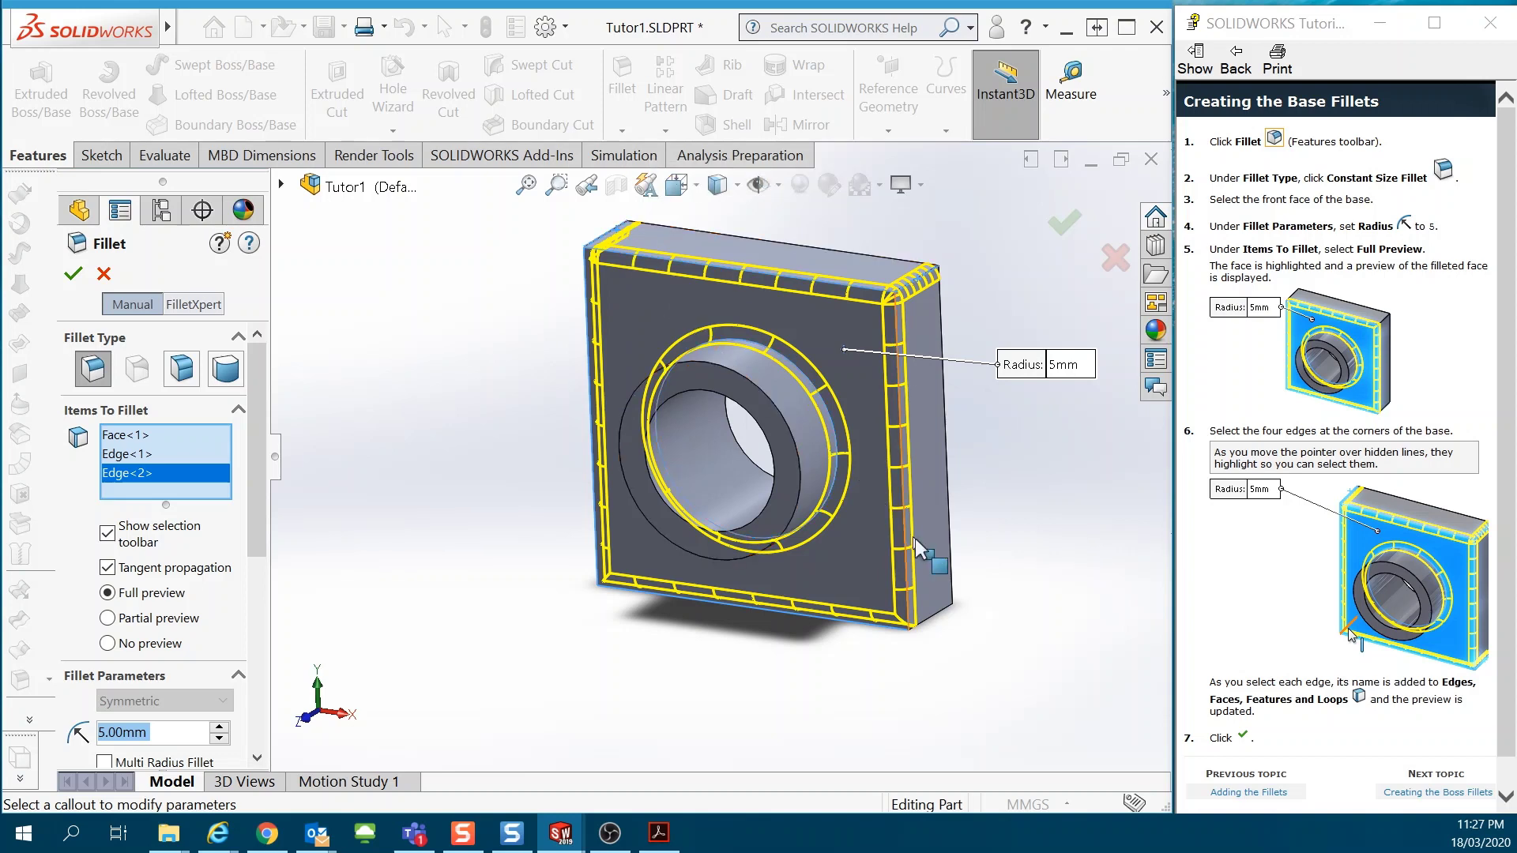
click(936, 625)
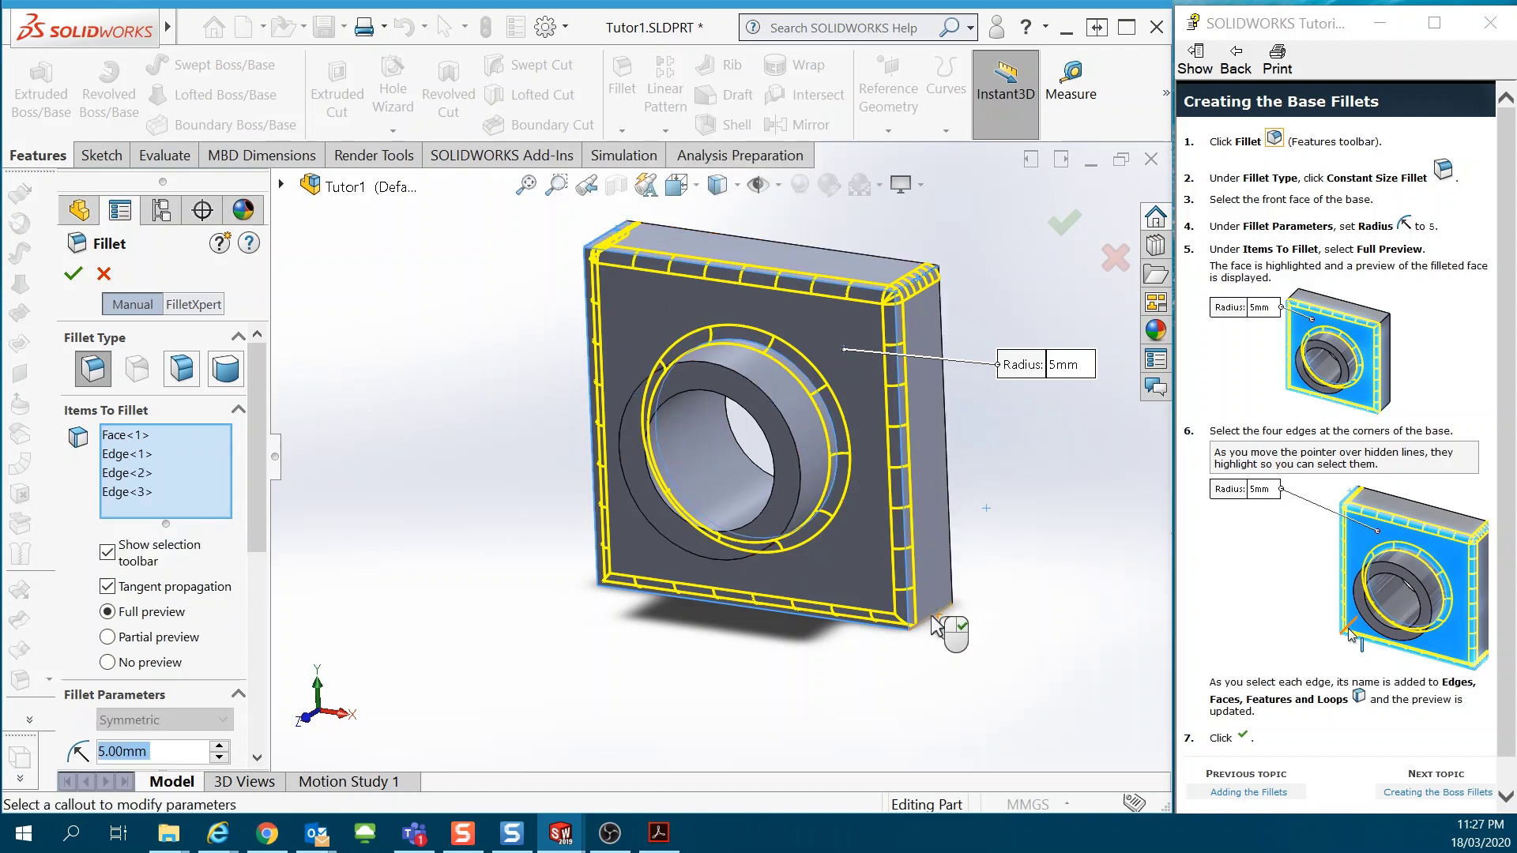
click(625, 574)
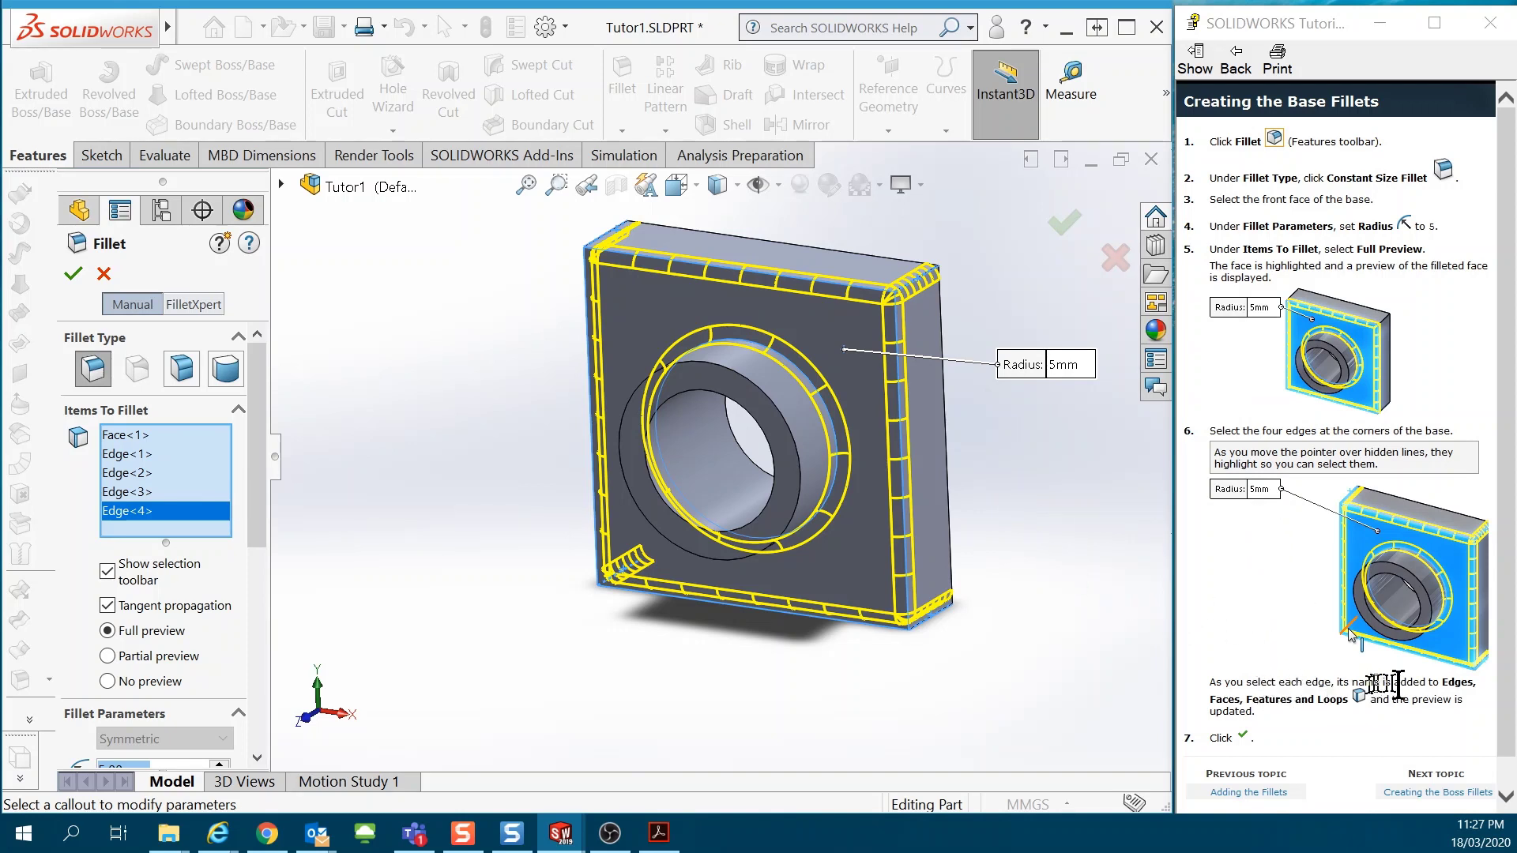
click(1065, 227)
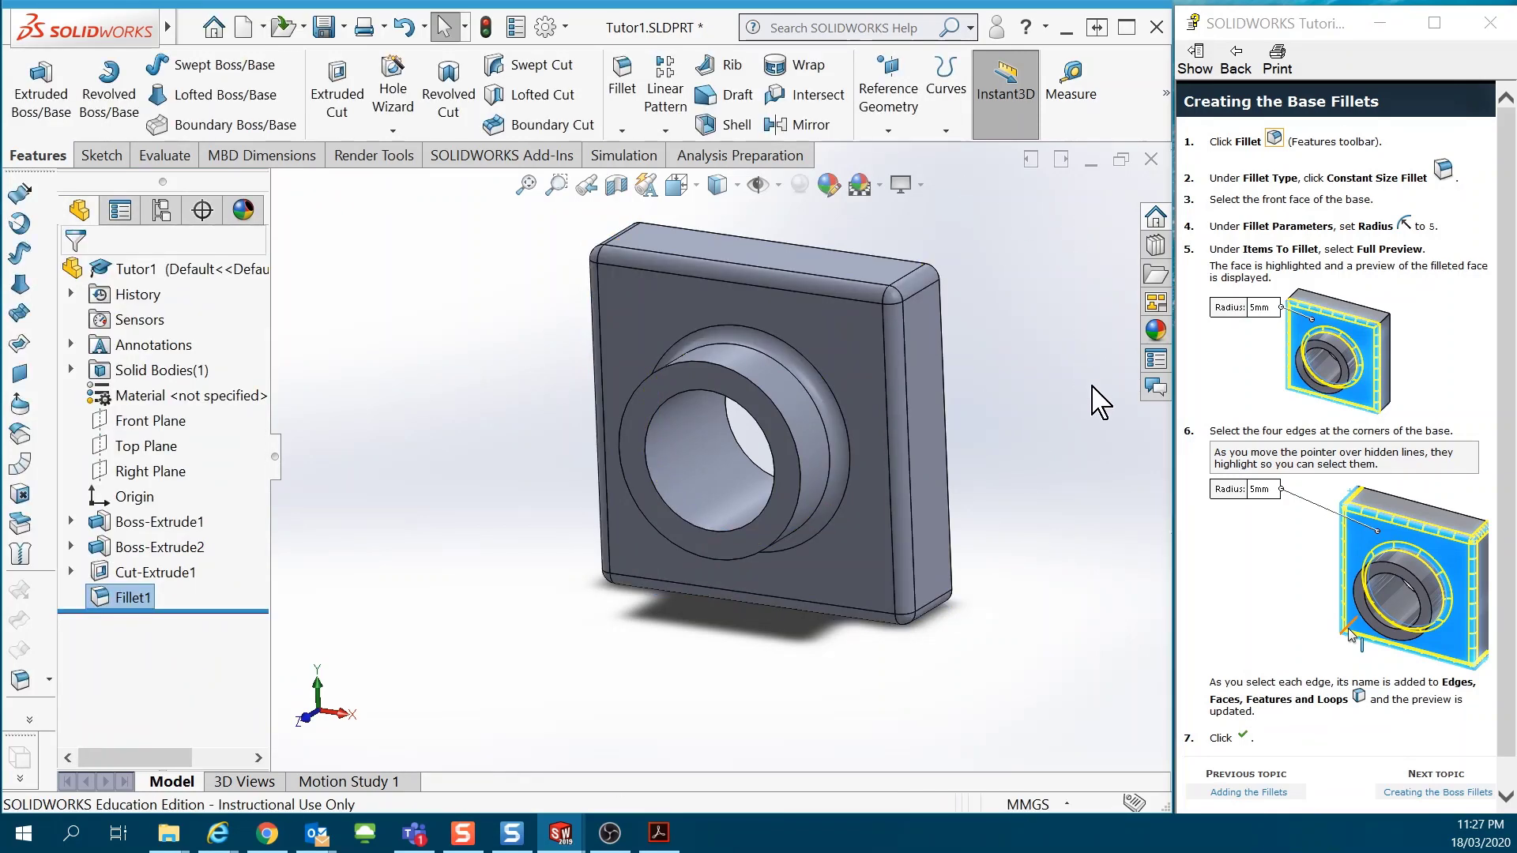
- Advance to the Creating the Boss Fillets topic and start a fillet with 1.5 mm radius
click(1436, 793)
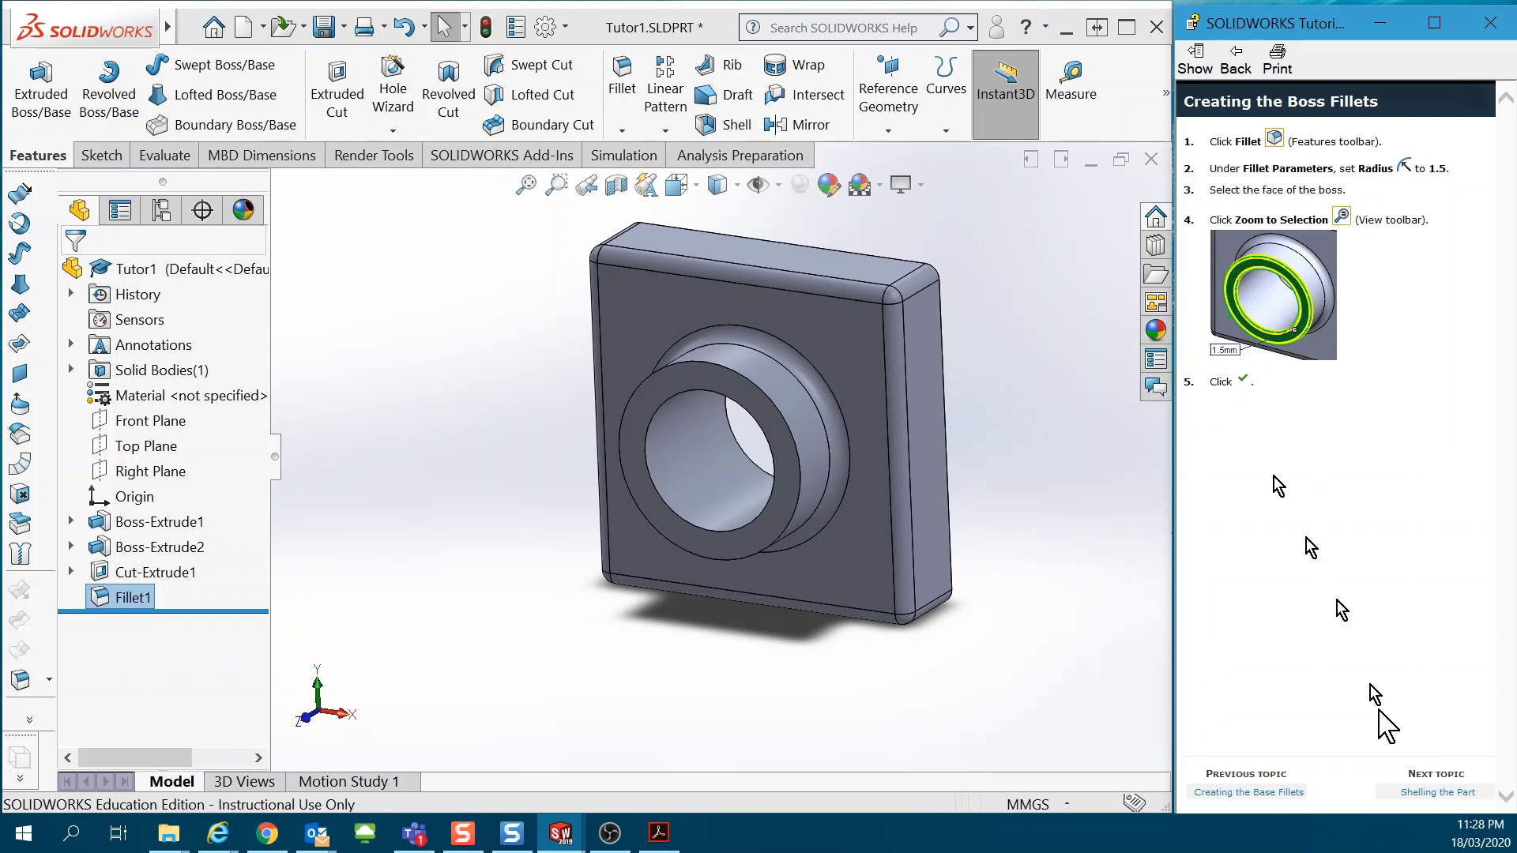
click(632, 83)
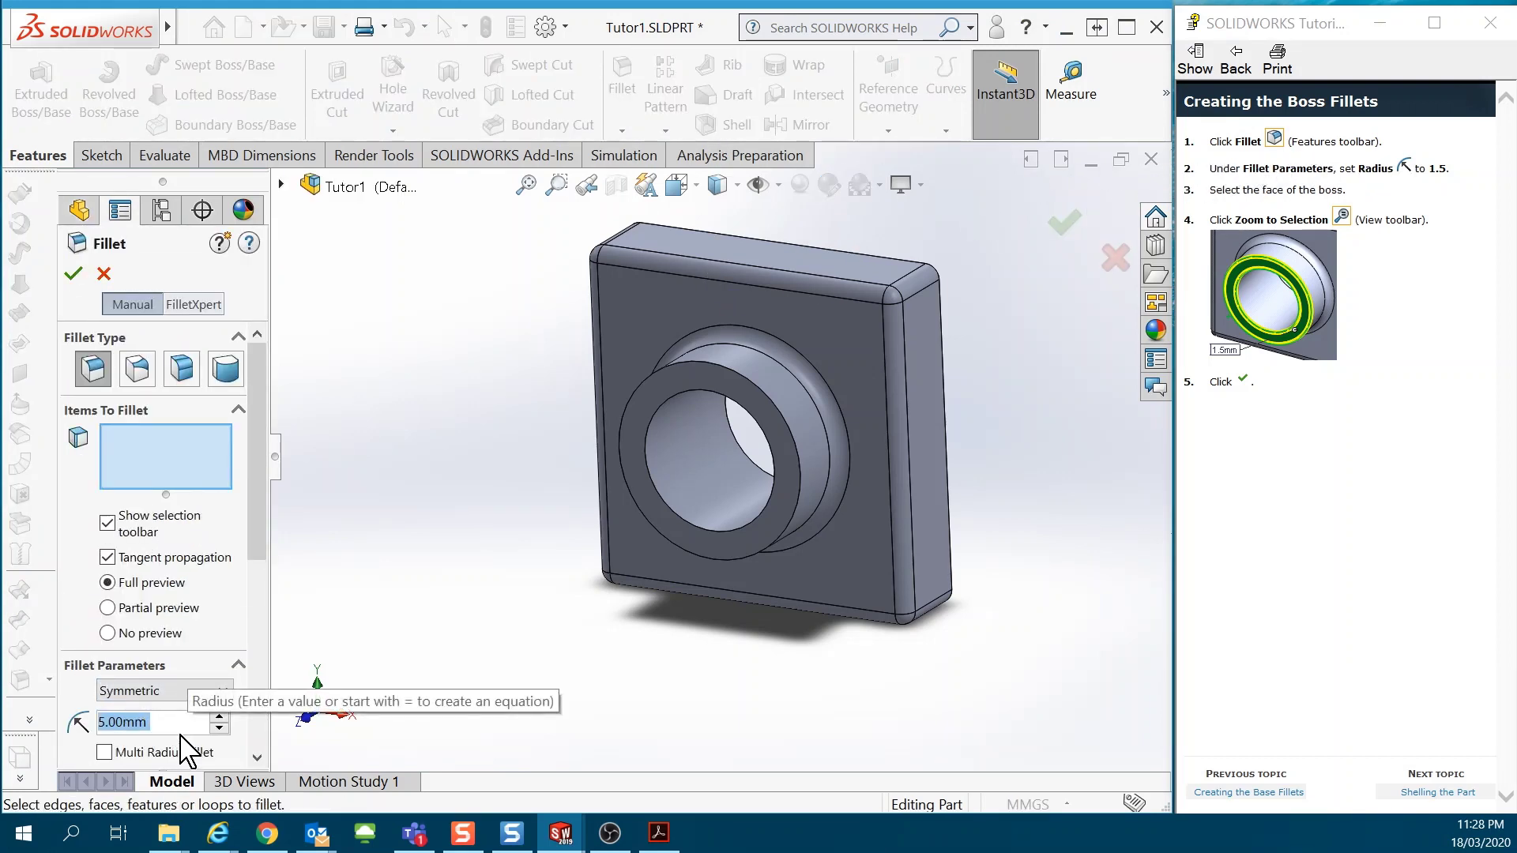
text(1.5)
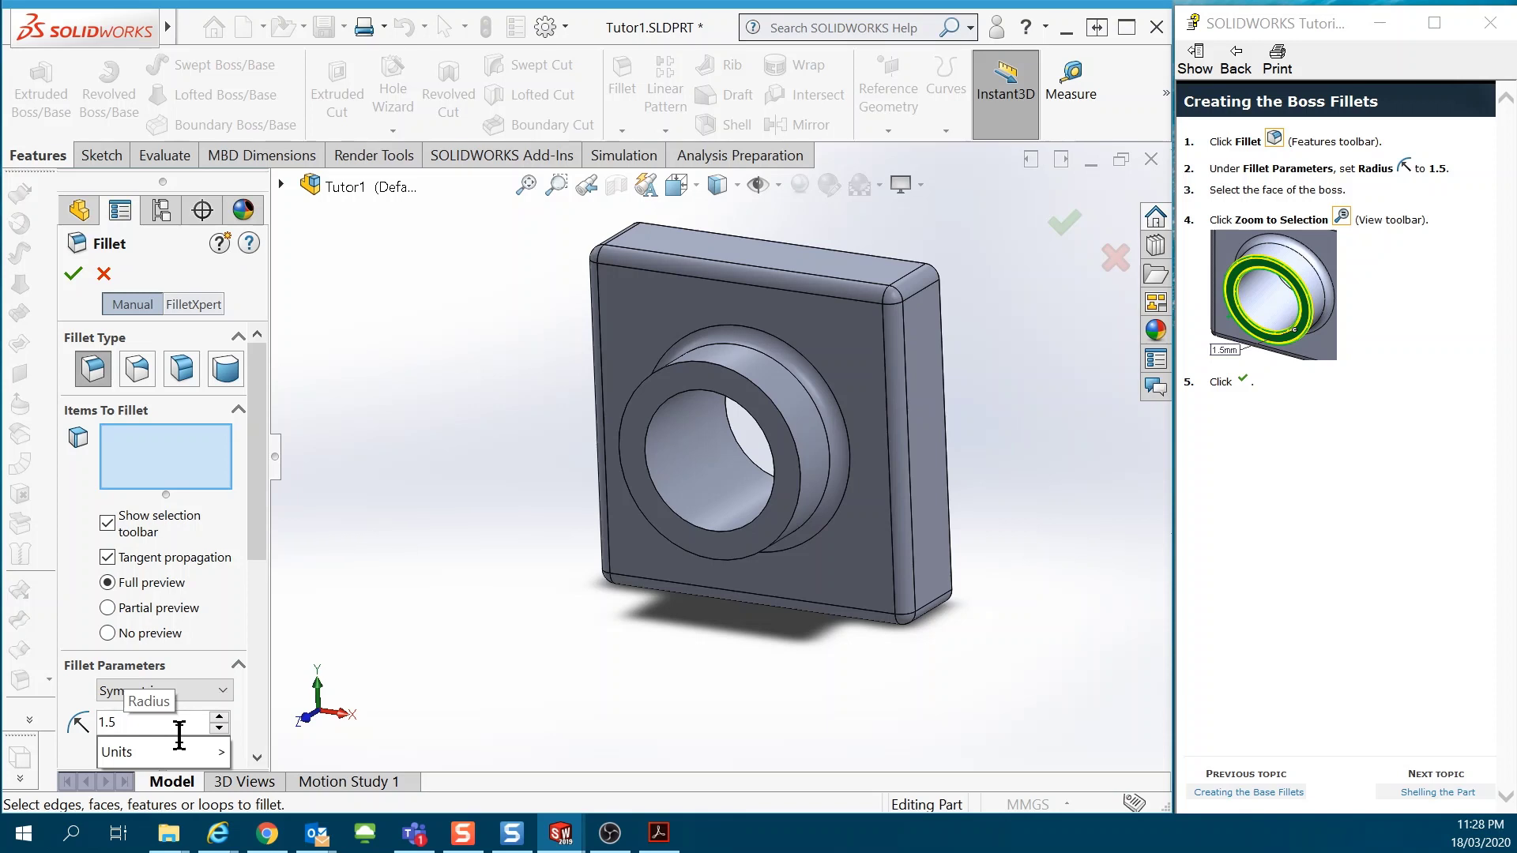
key(Return)
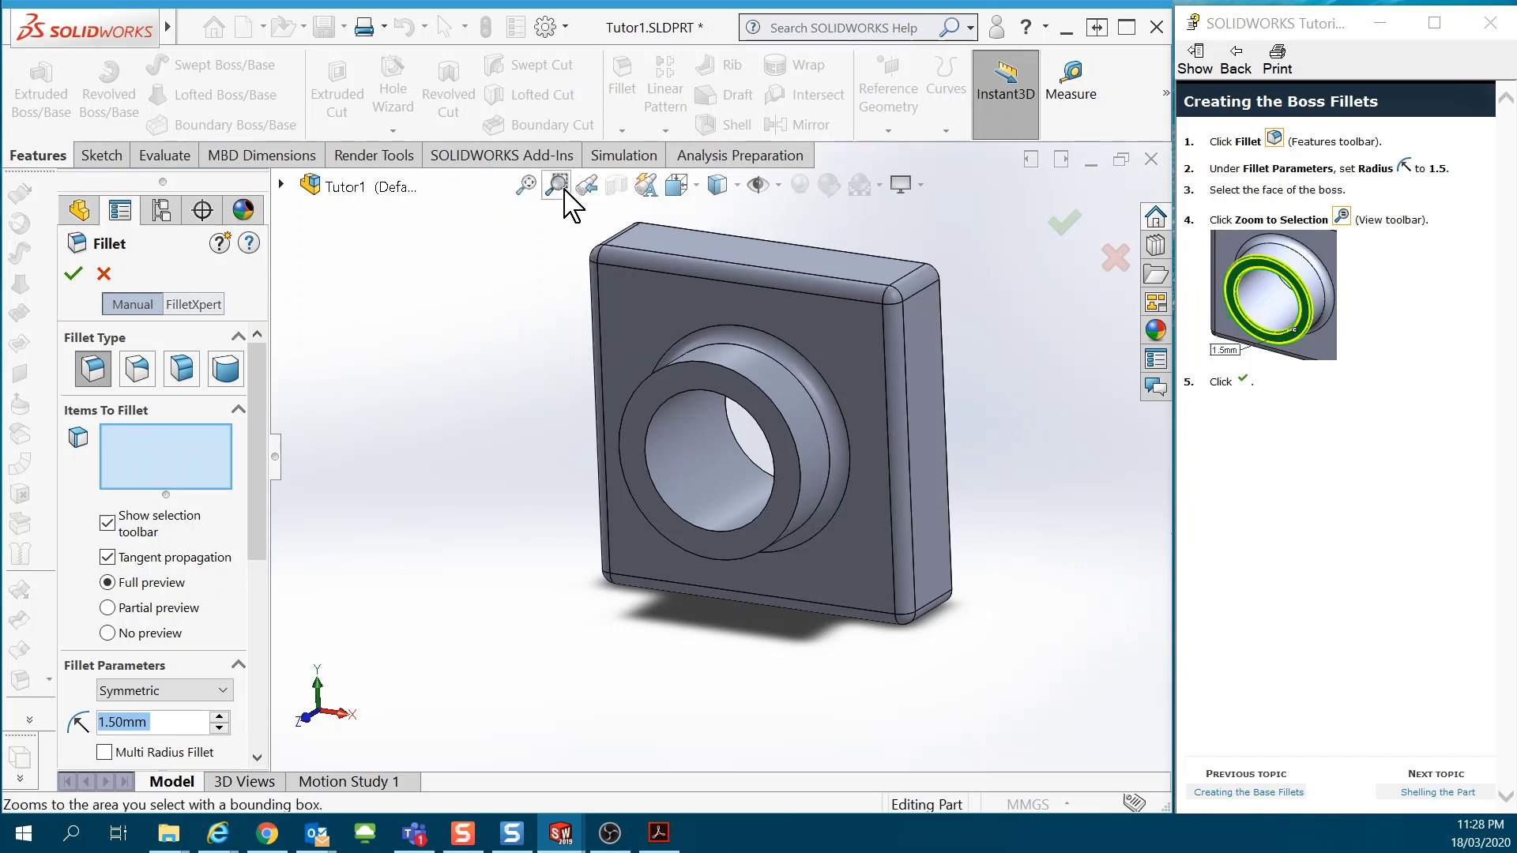
- Zoom in on the boss and fillet its front ring face edges at 1.5 mm
click(1340, 222)
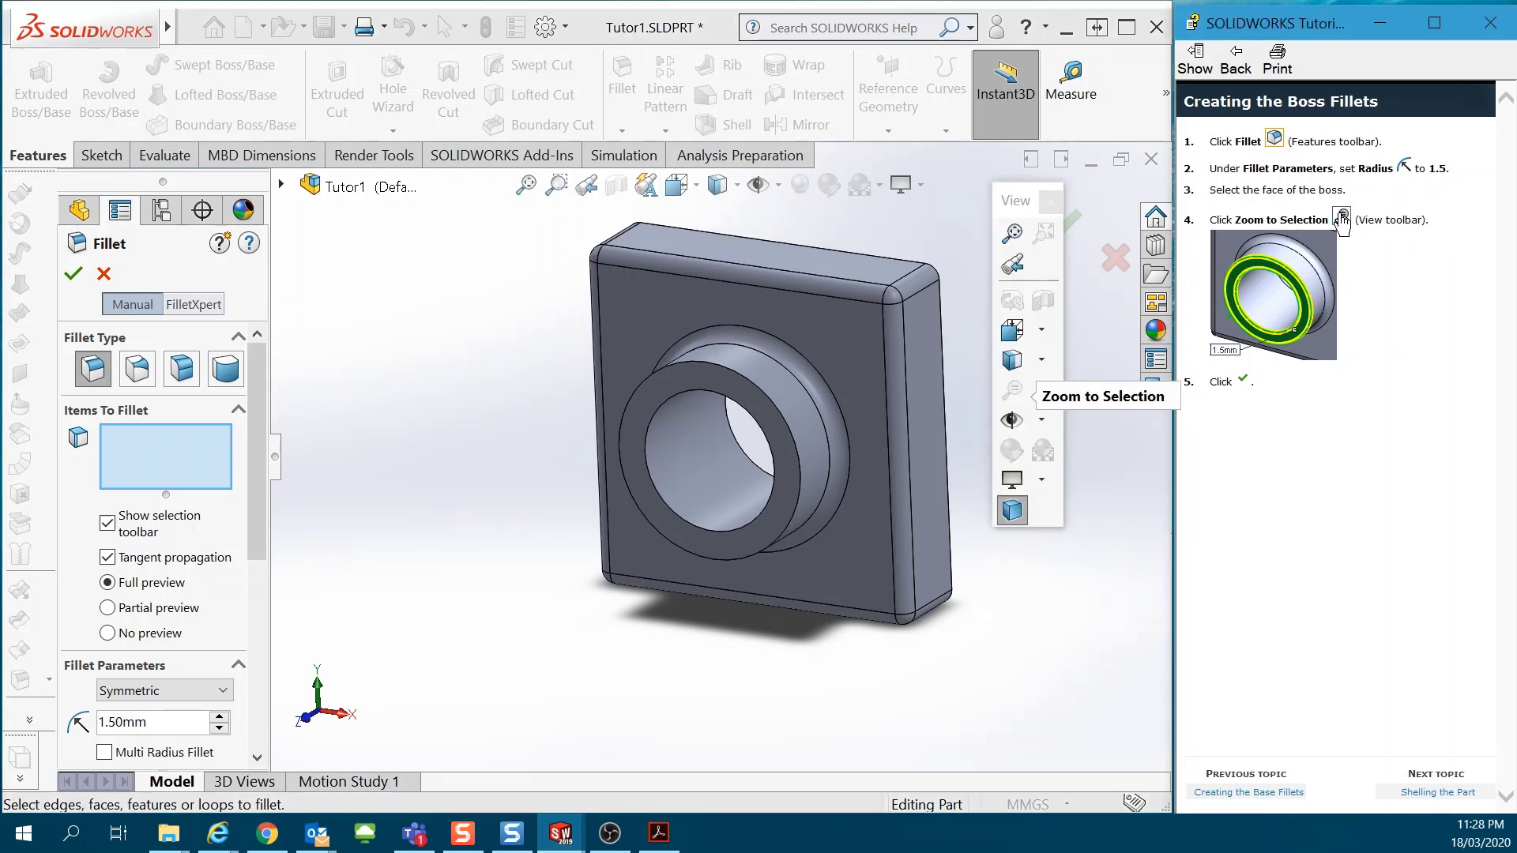
click(1049, 203)
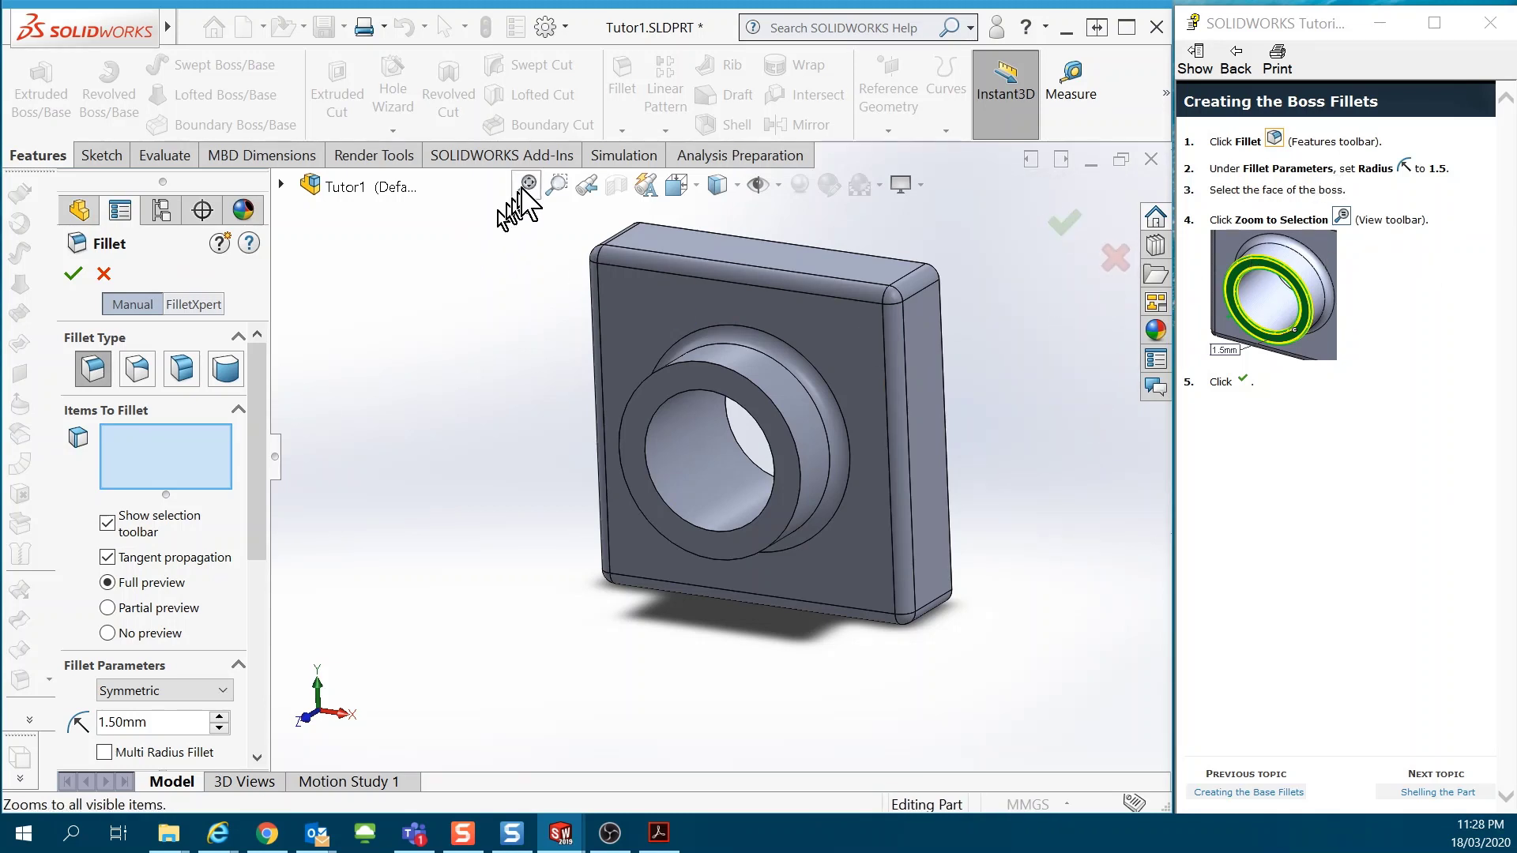
click(556, 185)
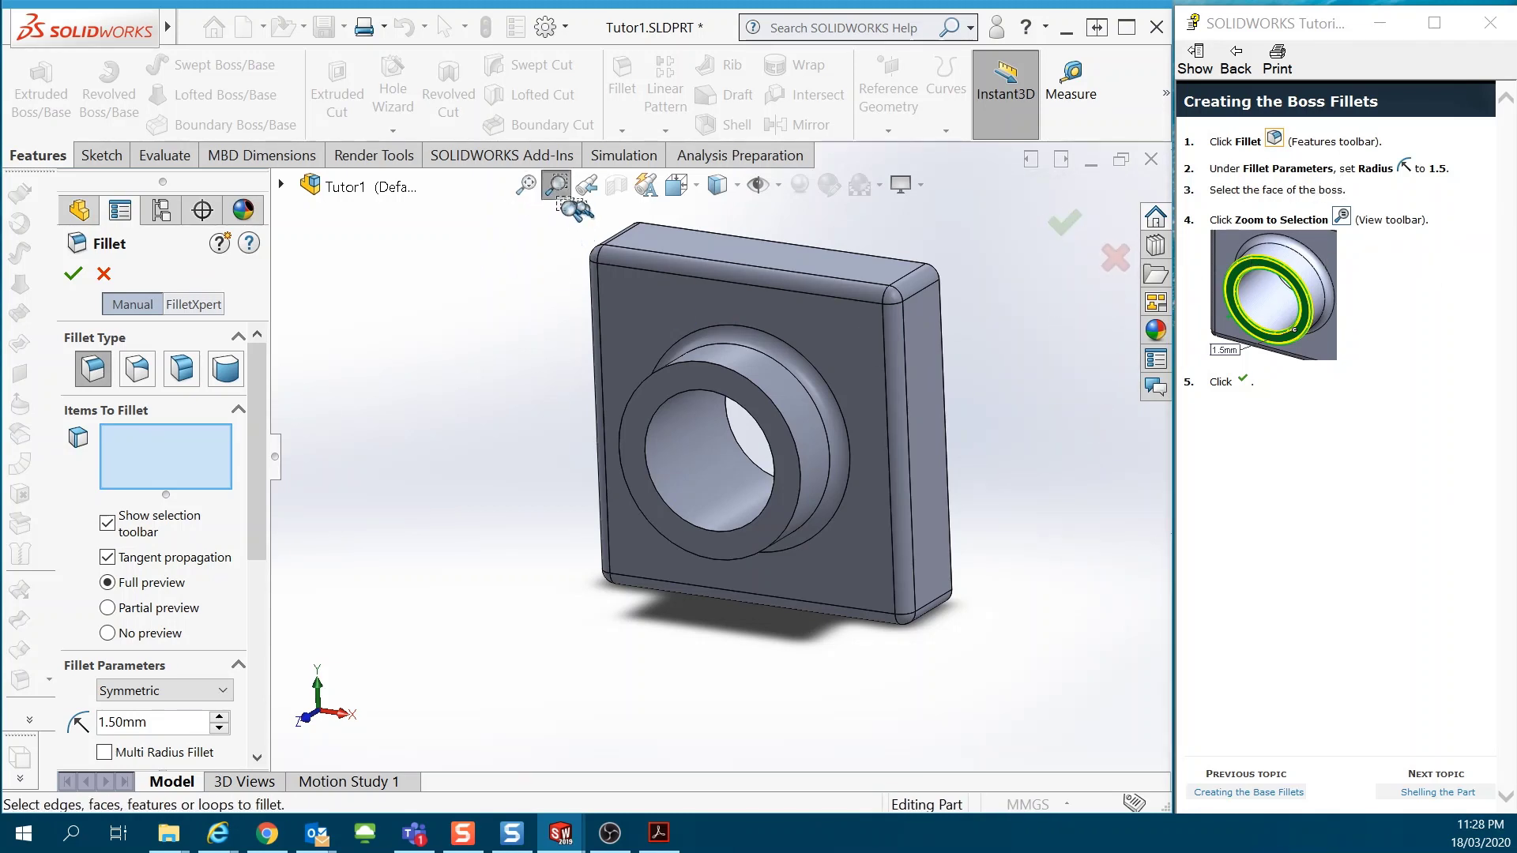
drag(583, 291, 887, 603)
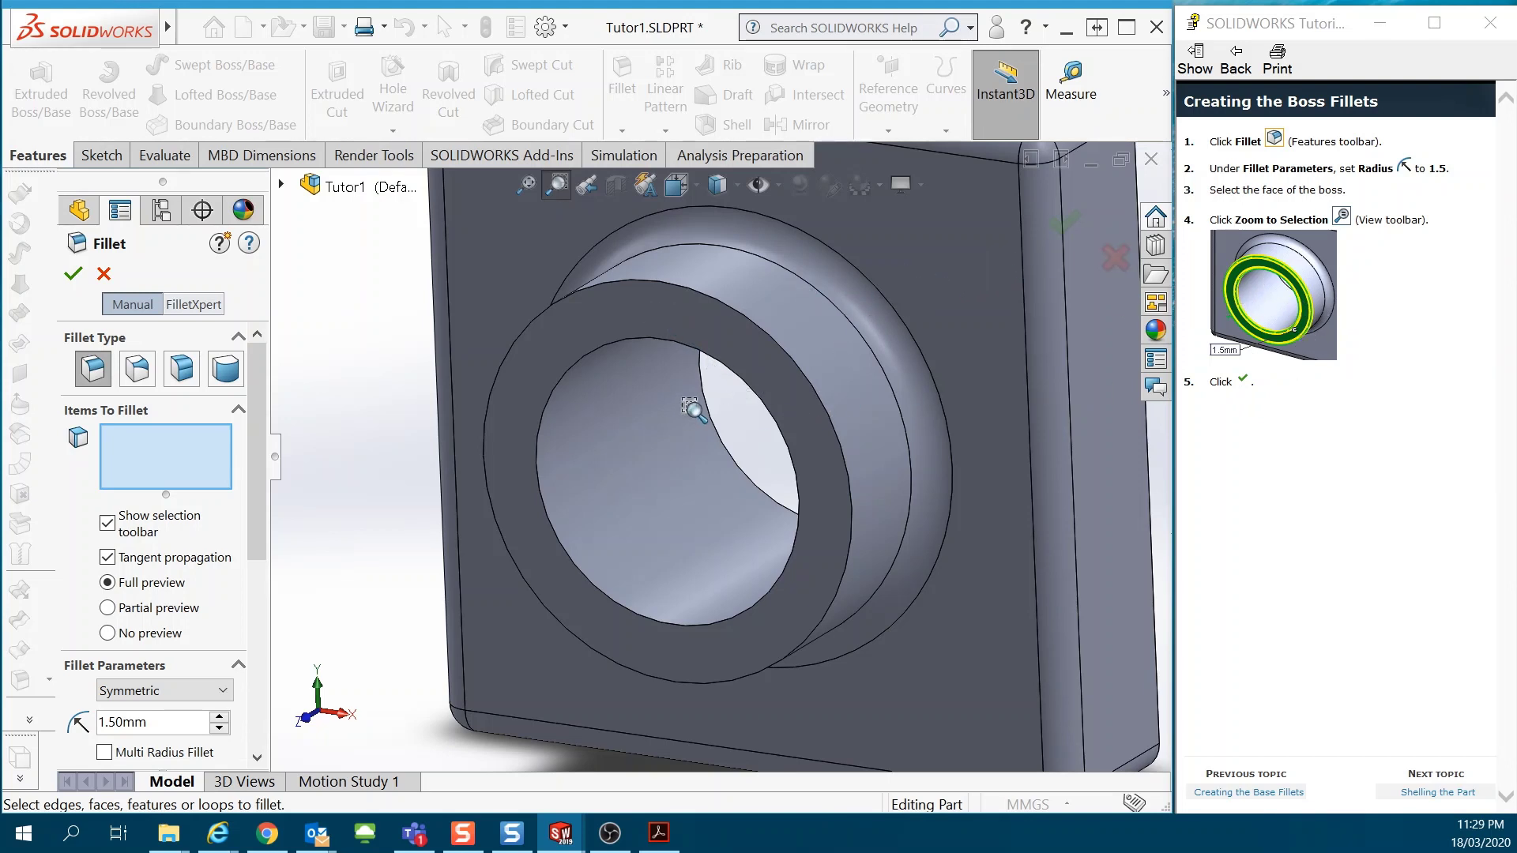
click(602, 318)
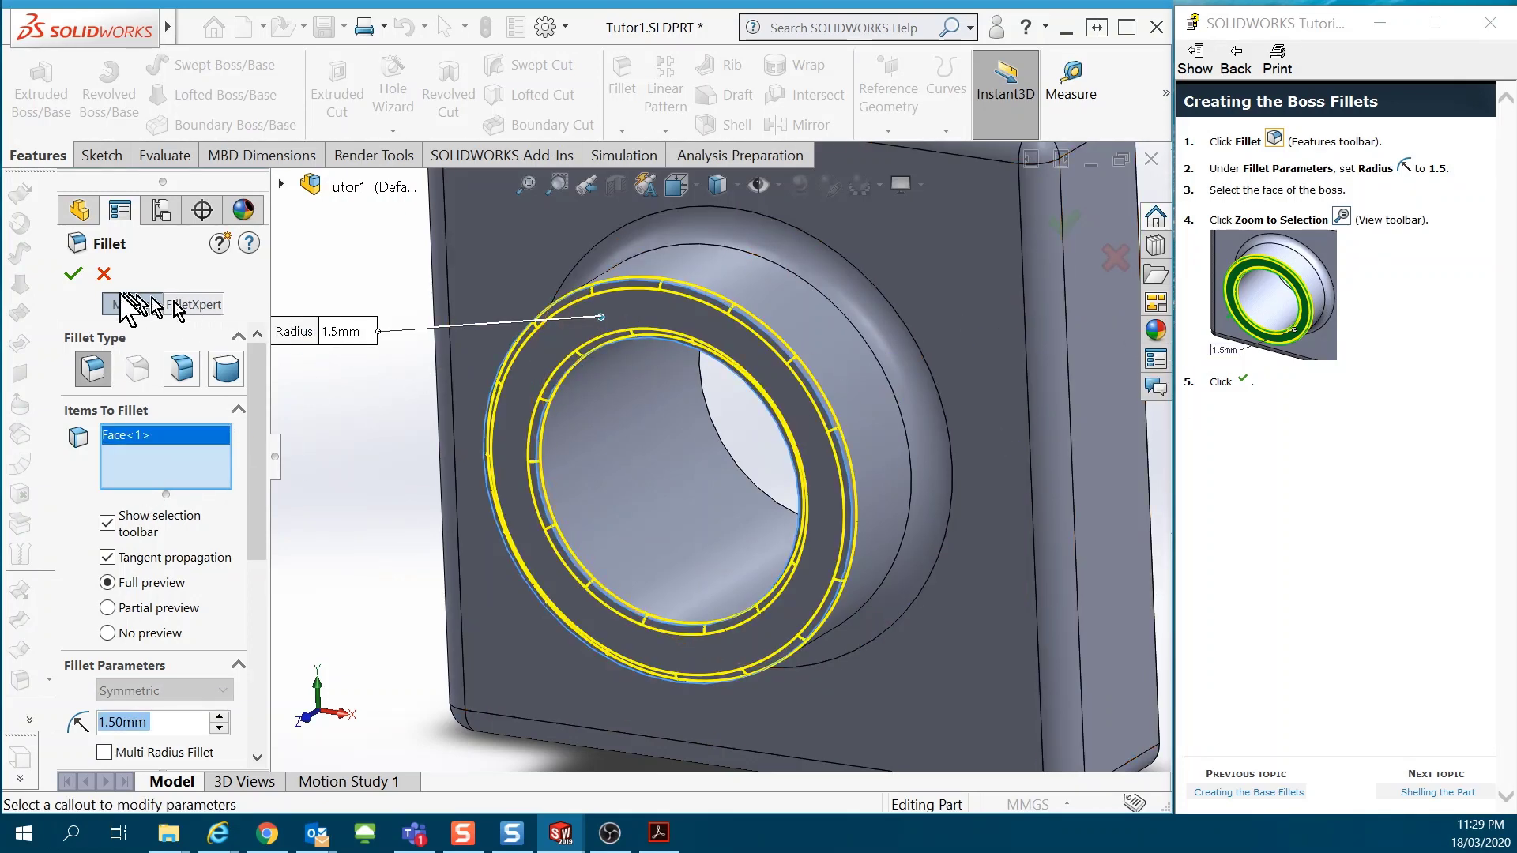
click(73, 274)
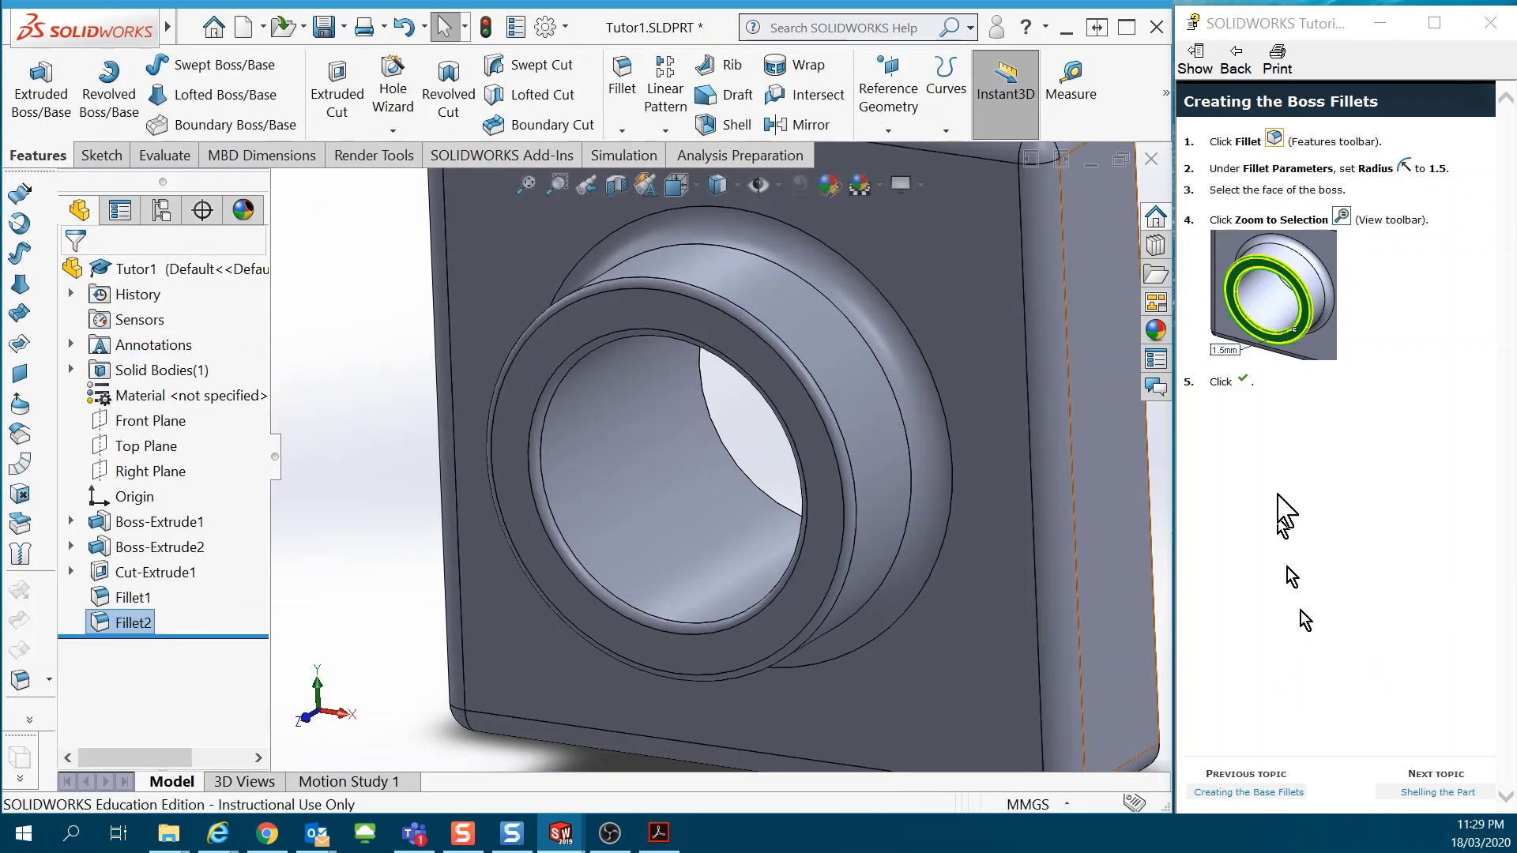
- Advance the tutorial to Creating the Shell, rotate the part, and select its flat back face
click(1440, 792)
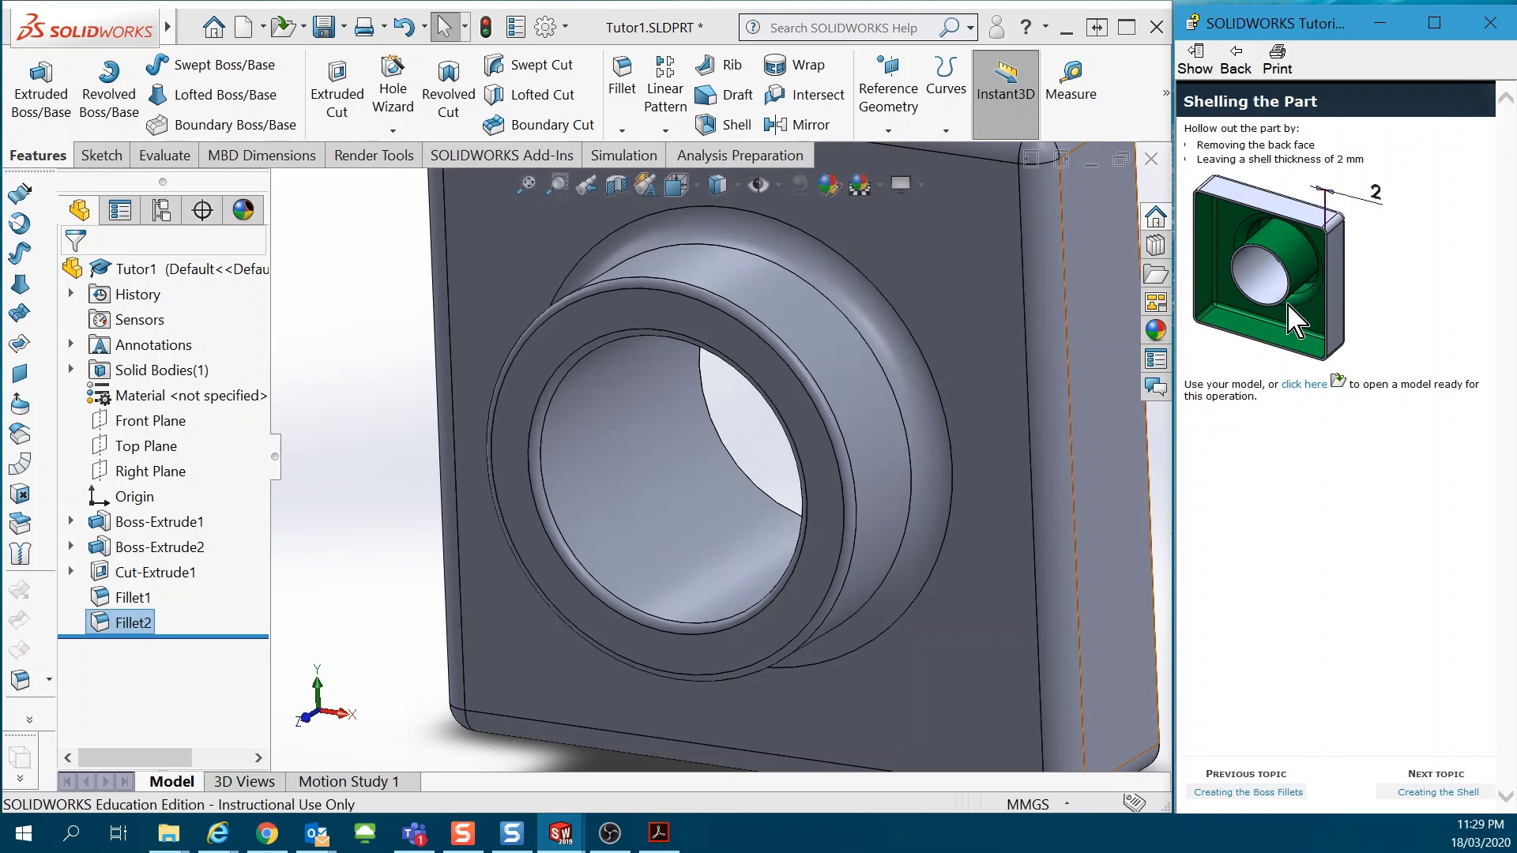
click(1436, 792)
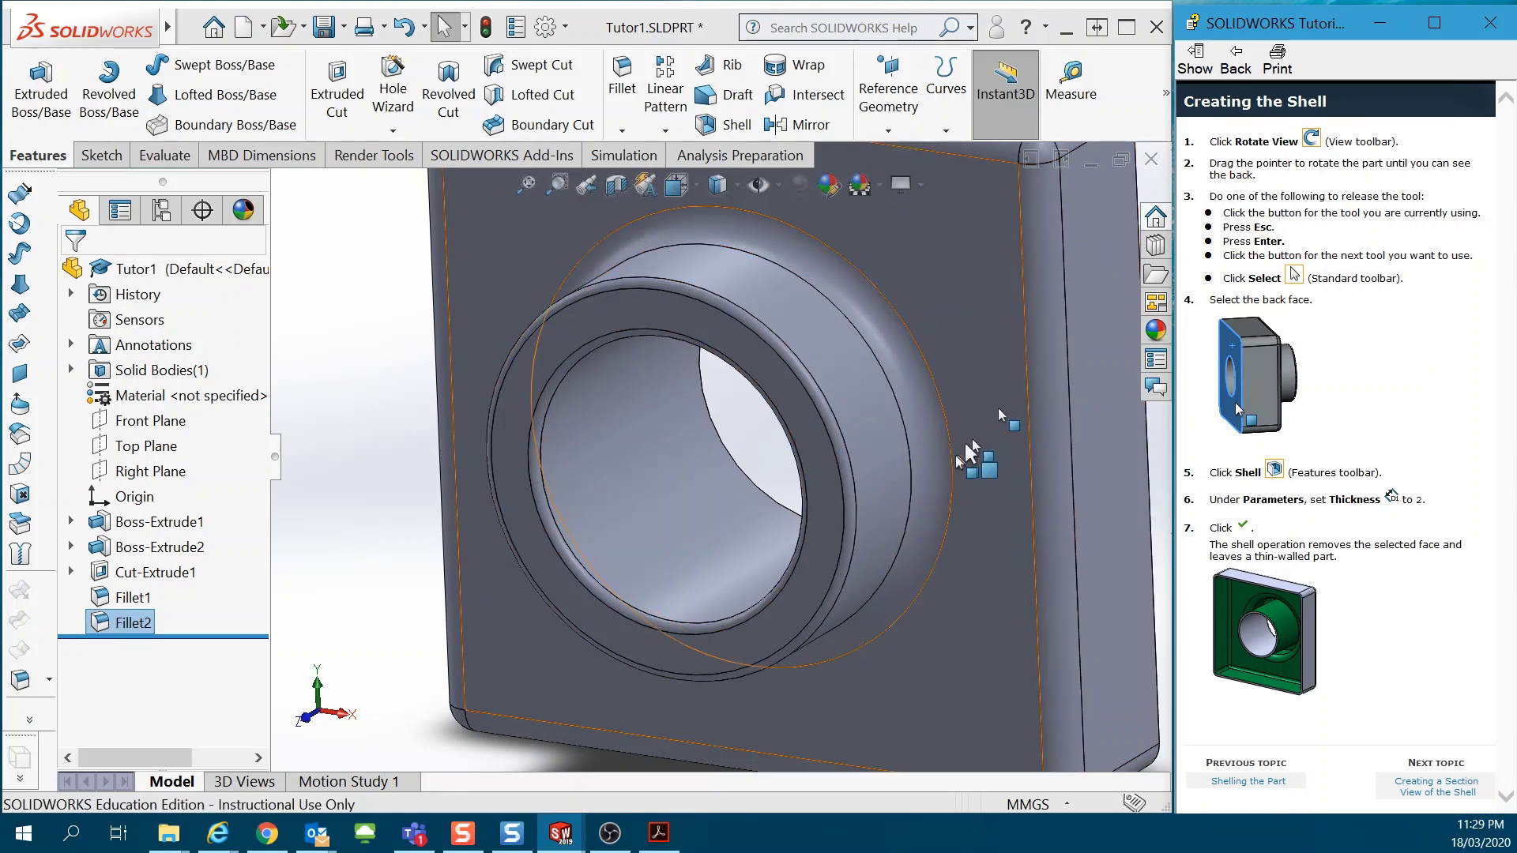
click(1309, 140)
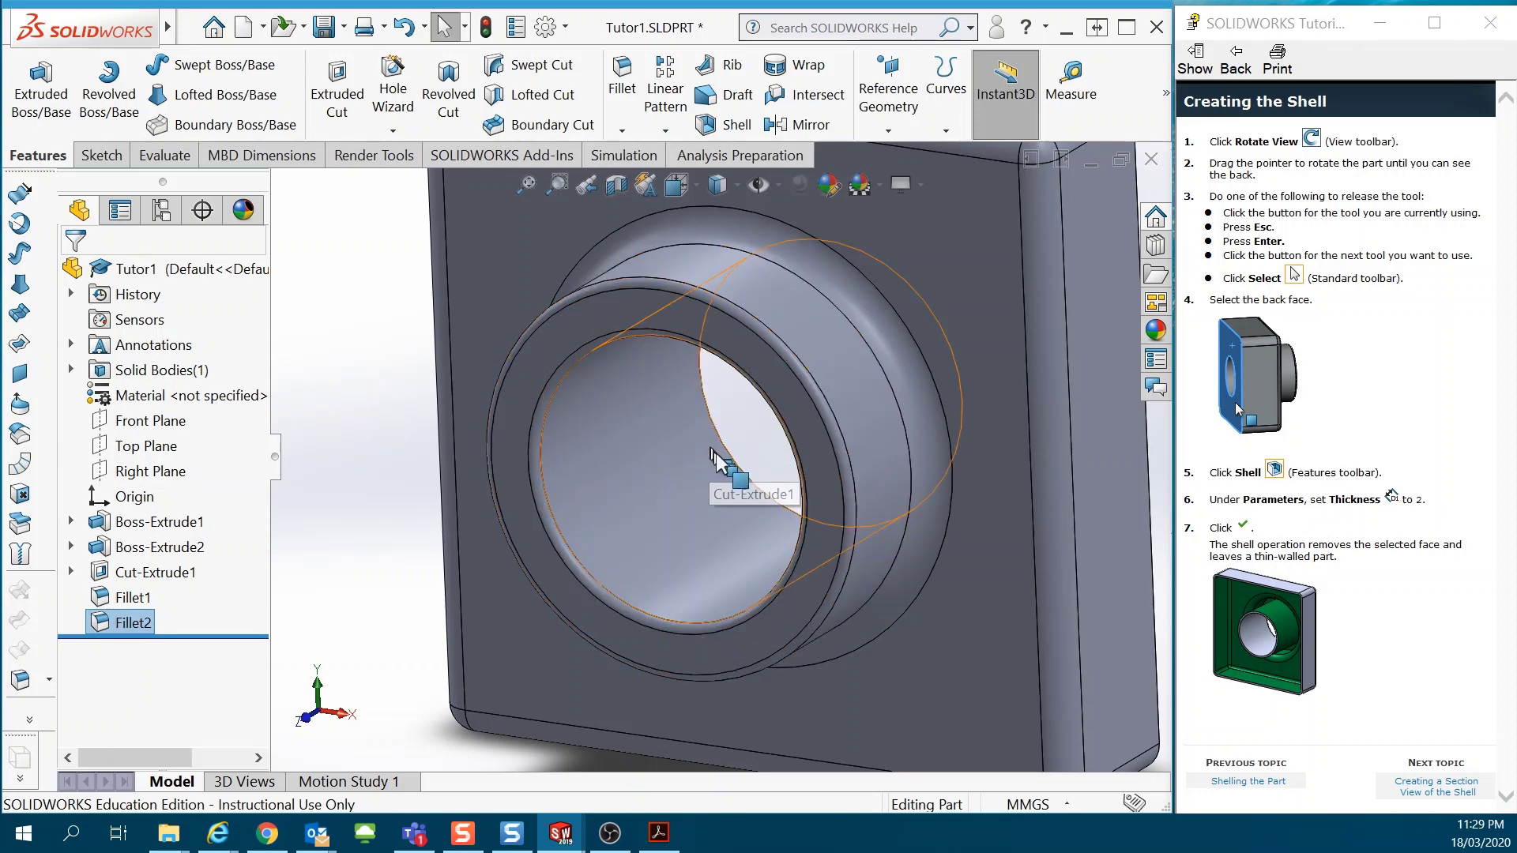
middle_drag(719, 457, 995, 535)
key(Escape)
middle_drag(718, 358, 660, 297)
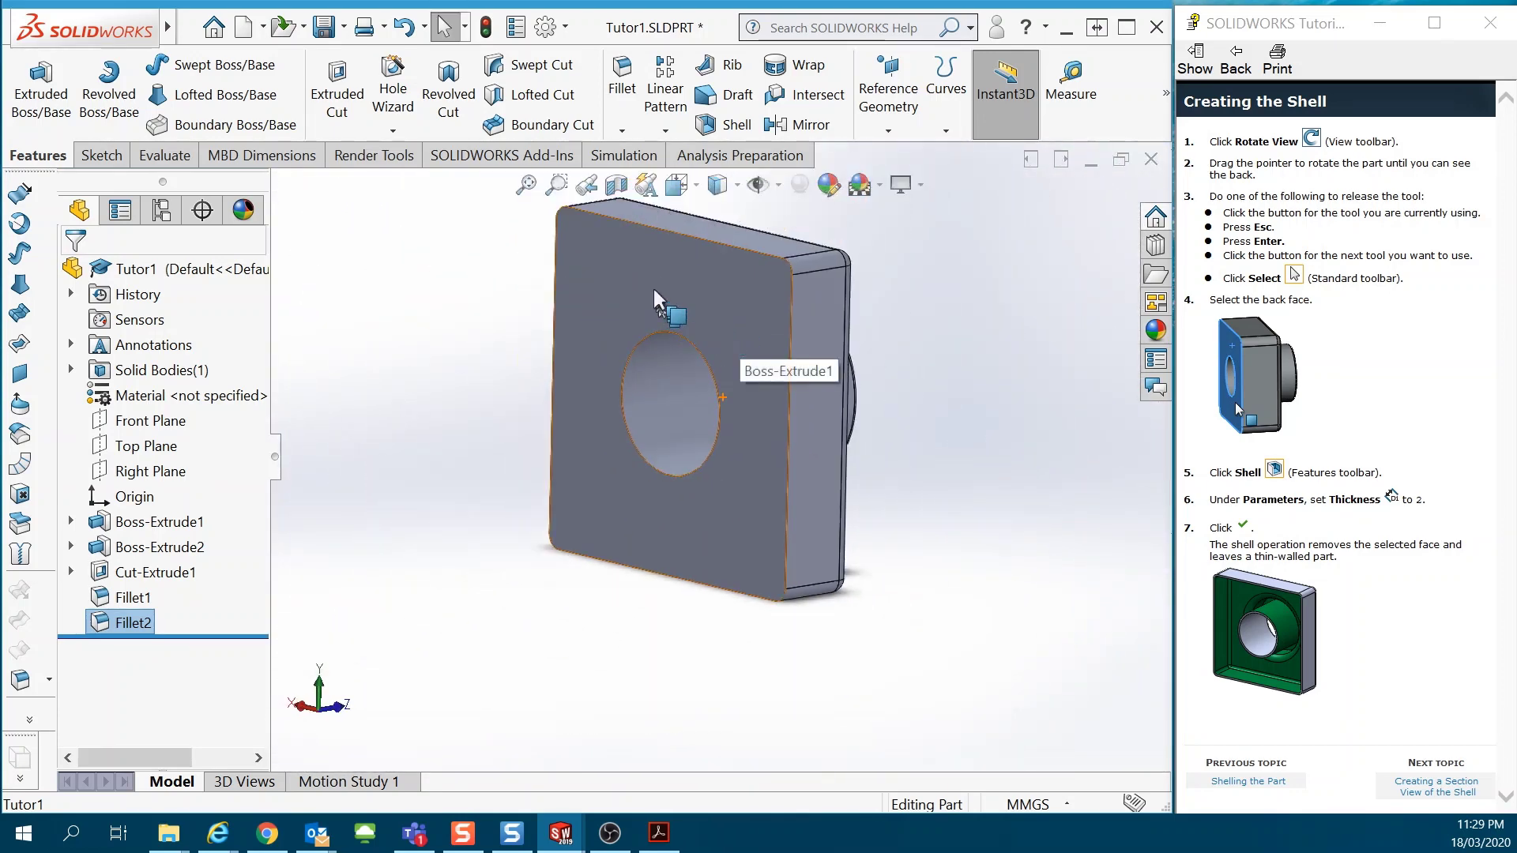
middle_drag(930, 651, 619, 443)
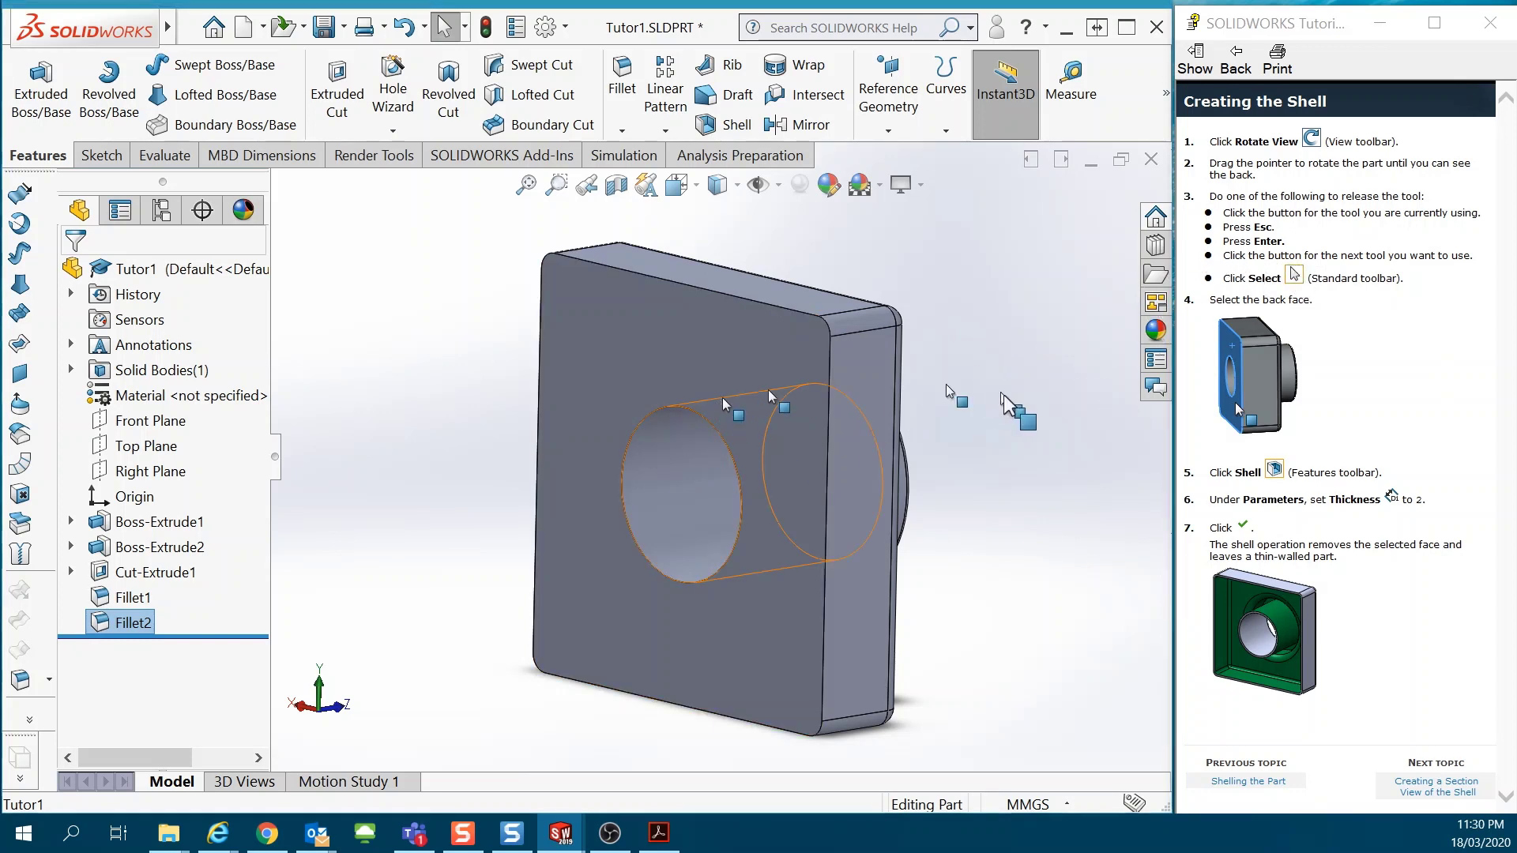
click(622, 338)
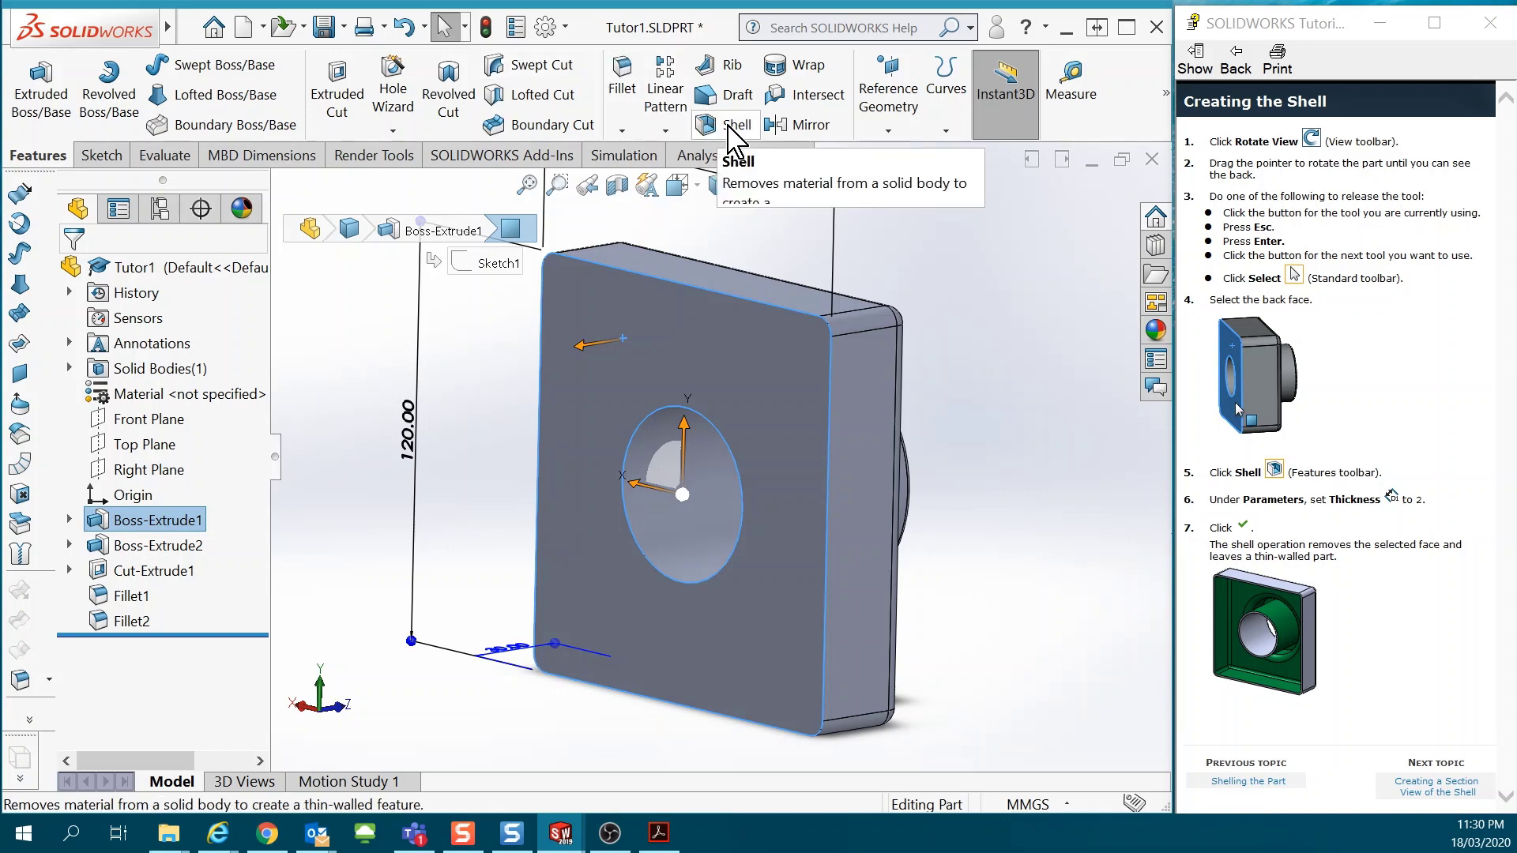
- Shell the part to 2 mm walls with the back face removed, then view the hollow back
click(729, 128)
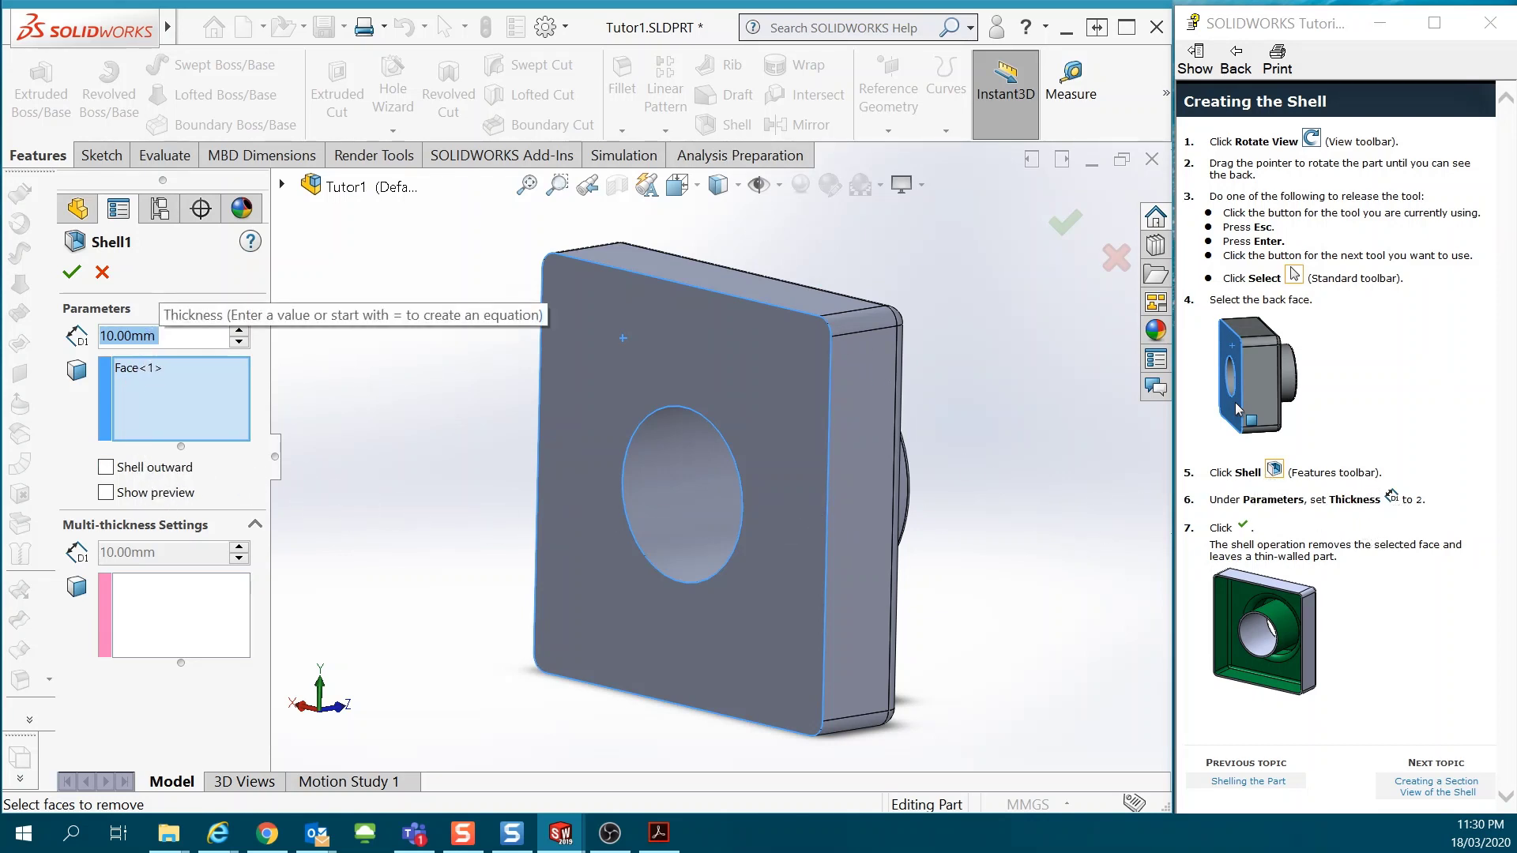
text(2)
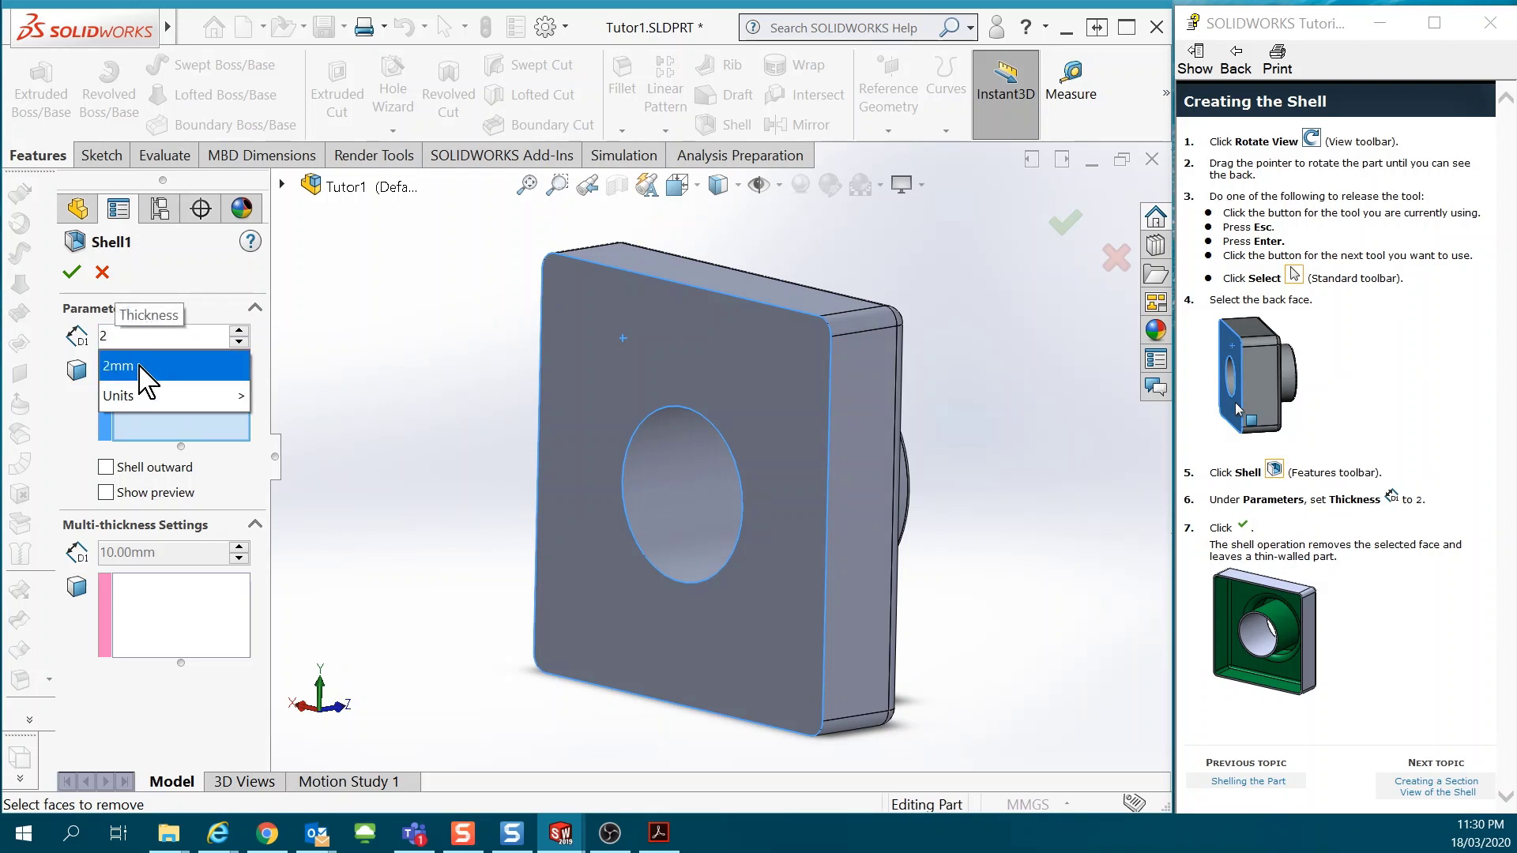
click(140, 366)
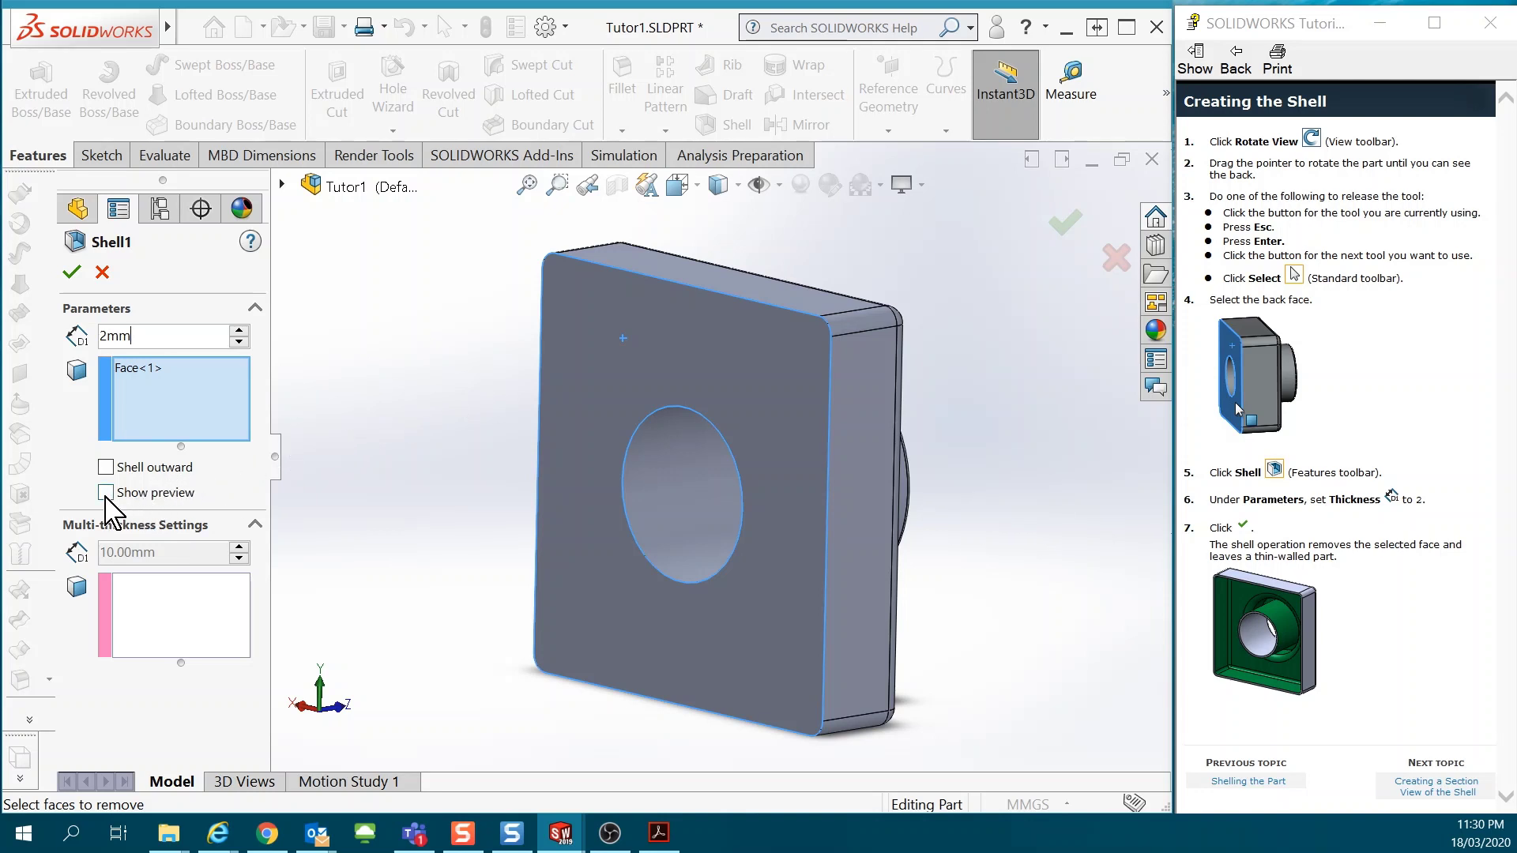
click(106, 494)
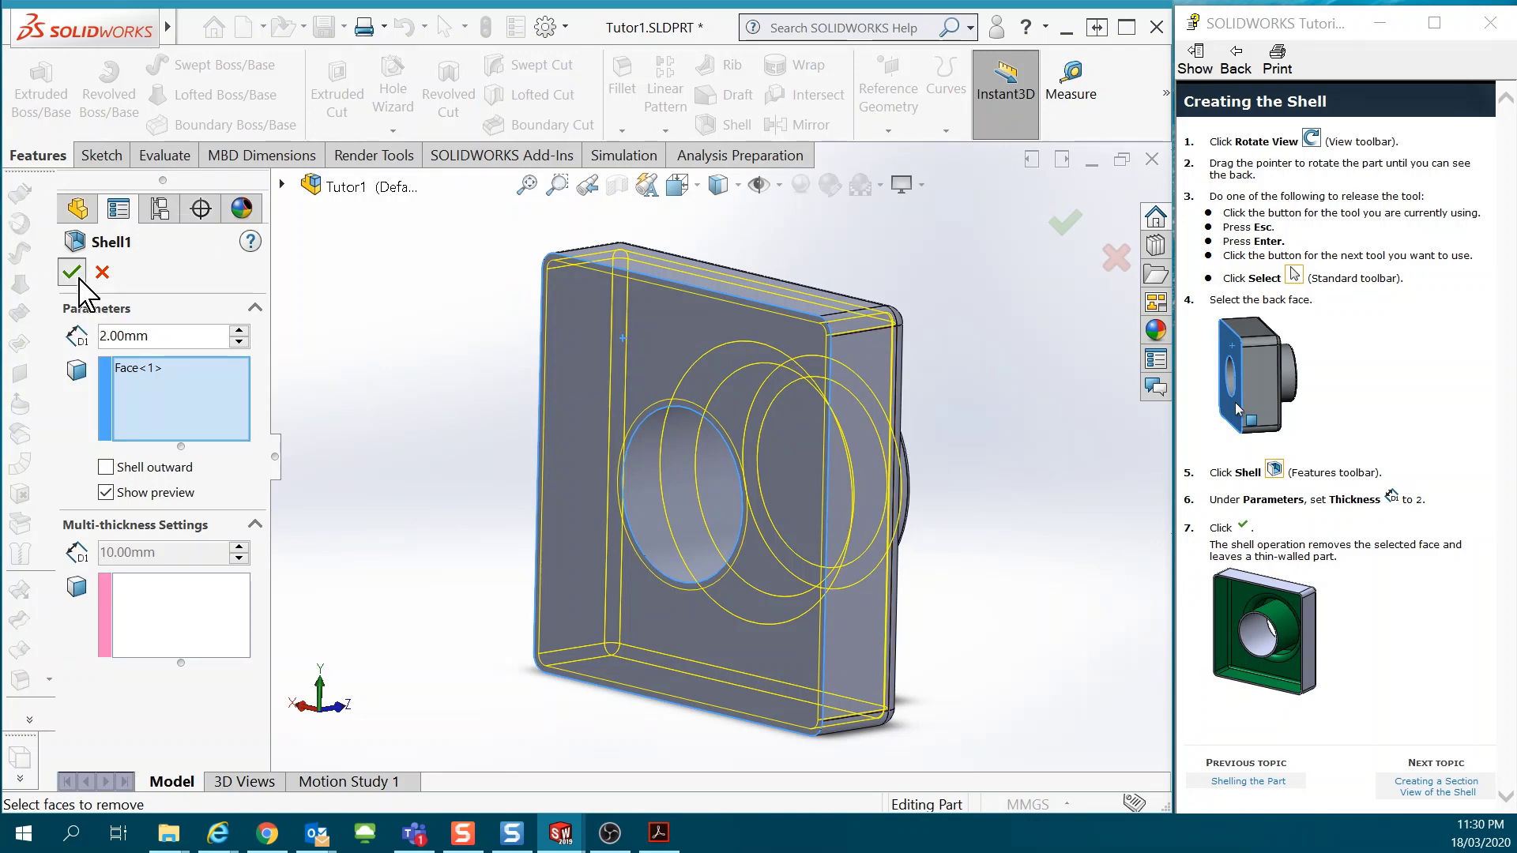
click(79, 278)
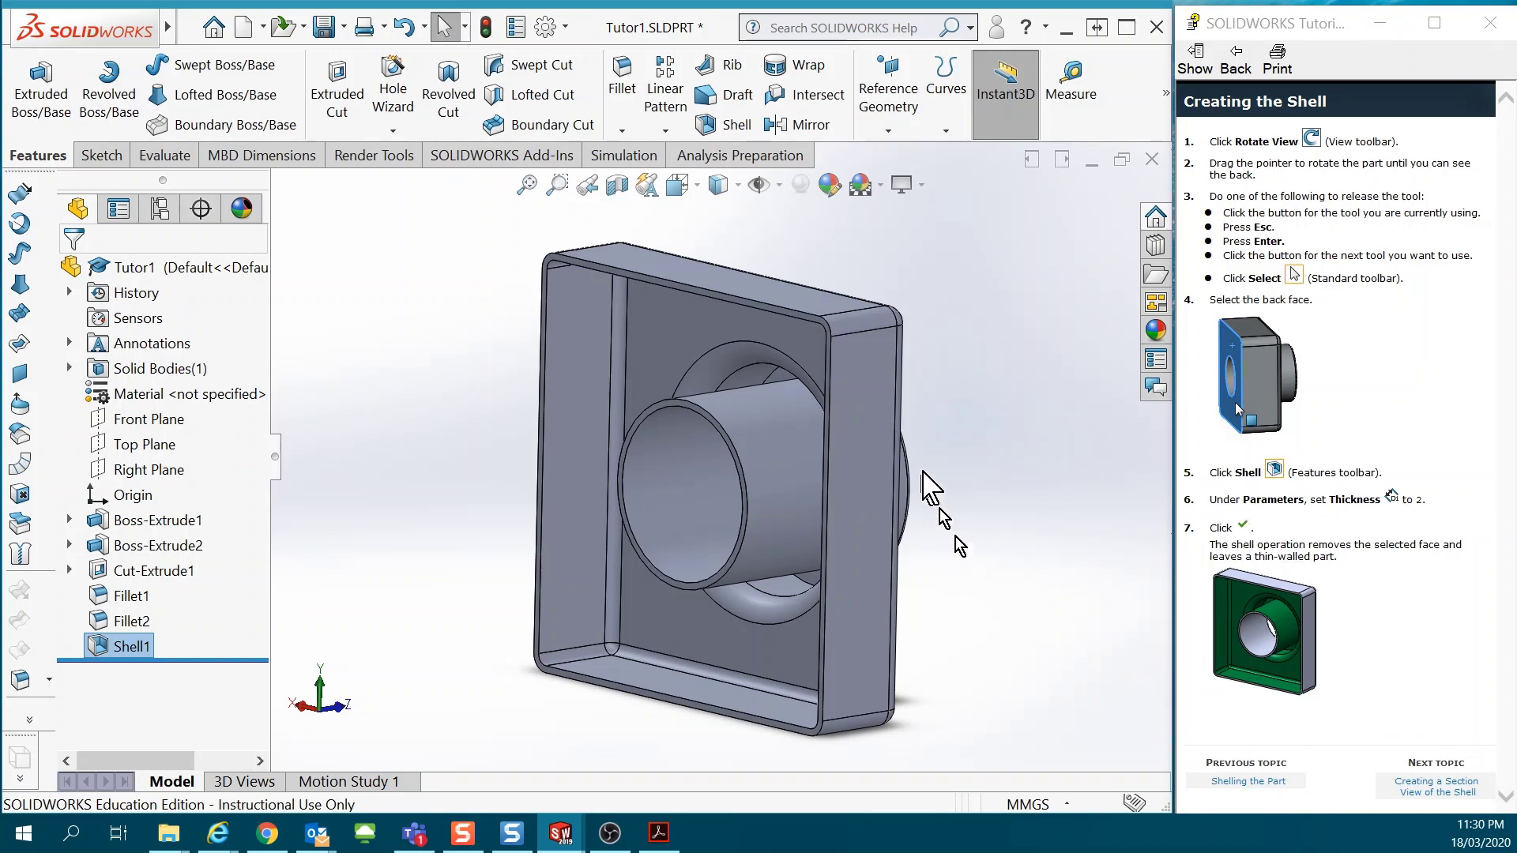
middle_drag(926, 474, 938, 518)
- Advance the tutorial to the section-view topic, set Trimetric orientation, and start a Section View
key(Escape)
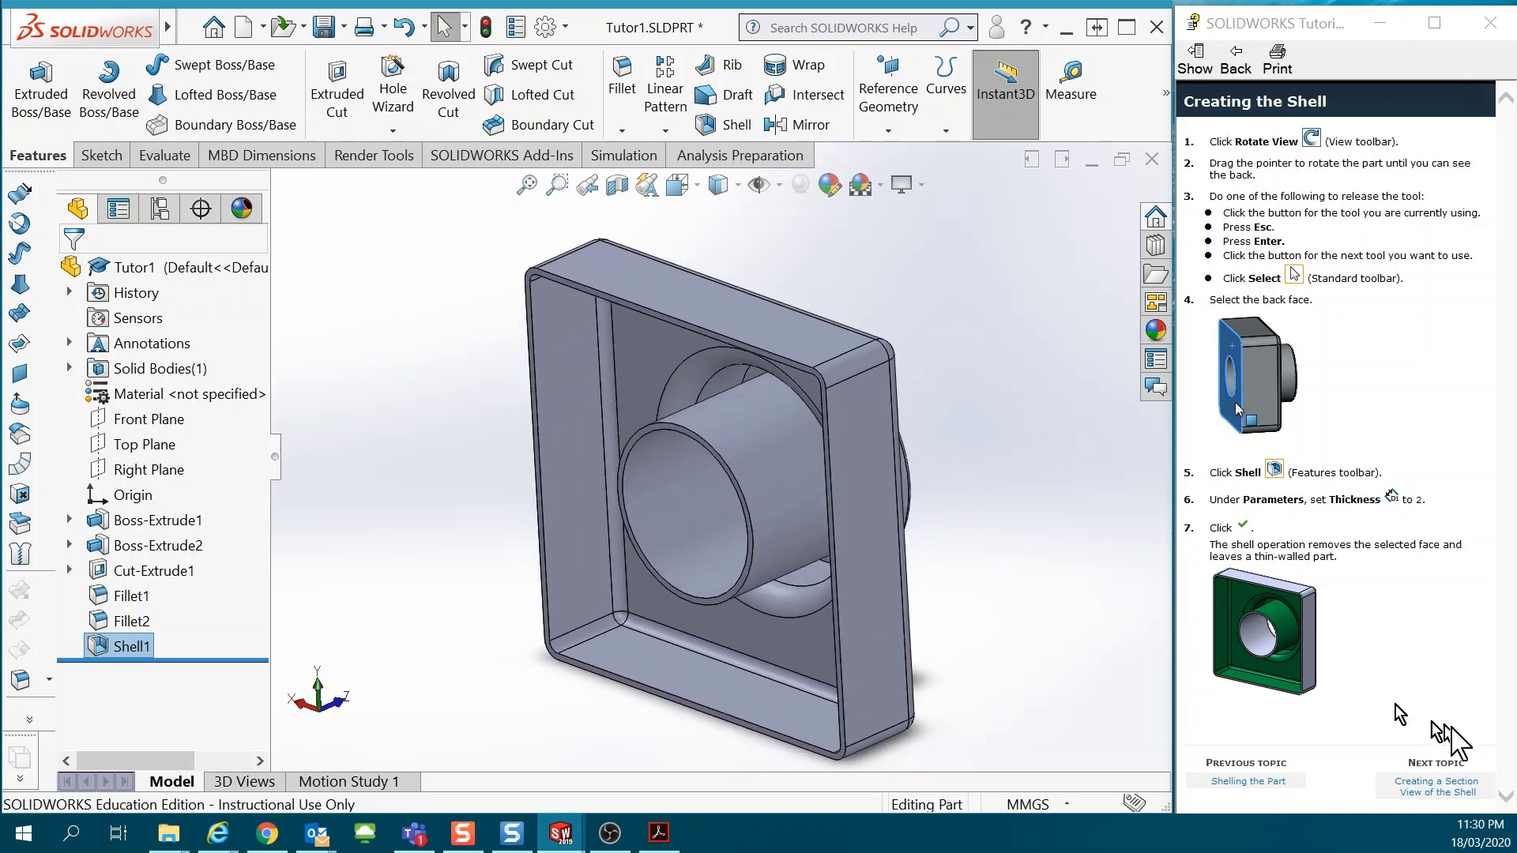
click(1436, 786)
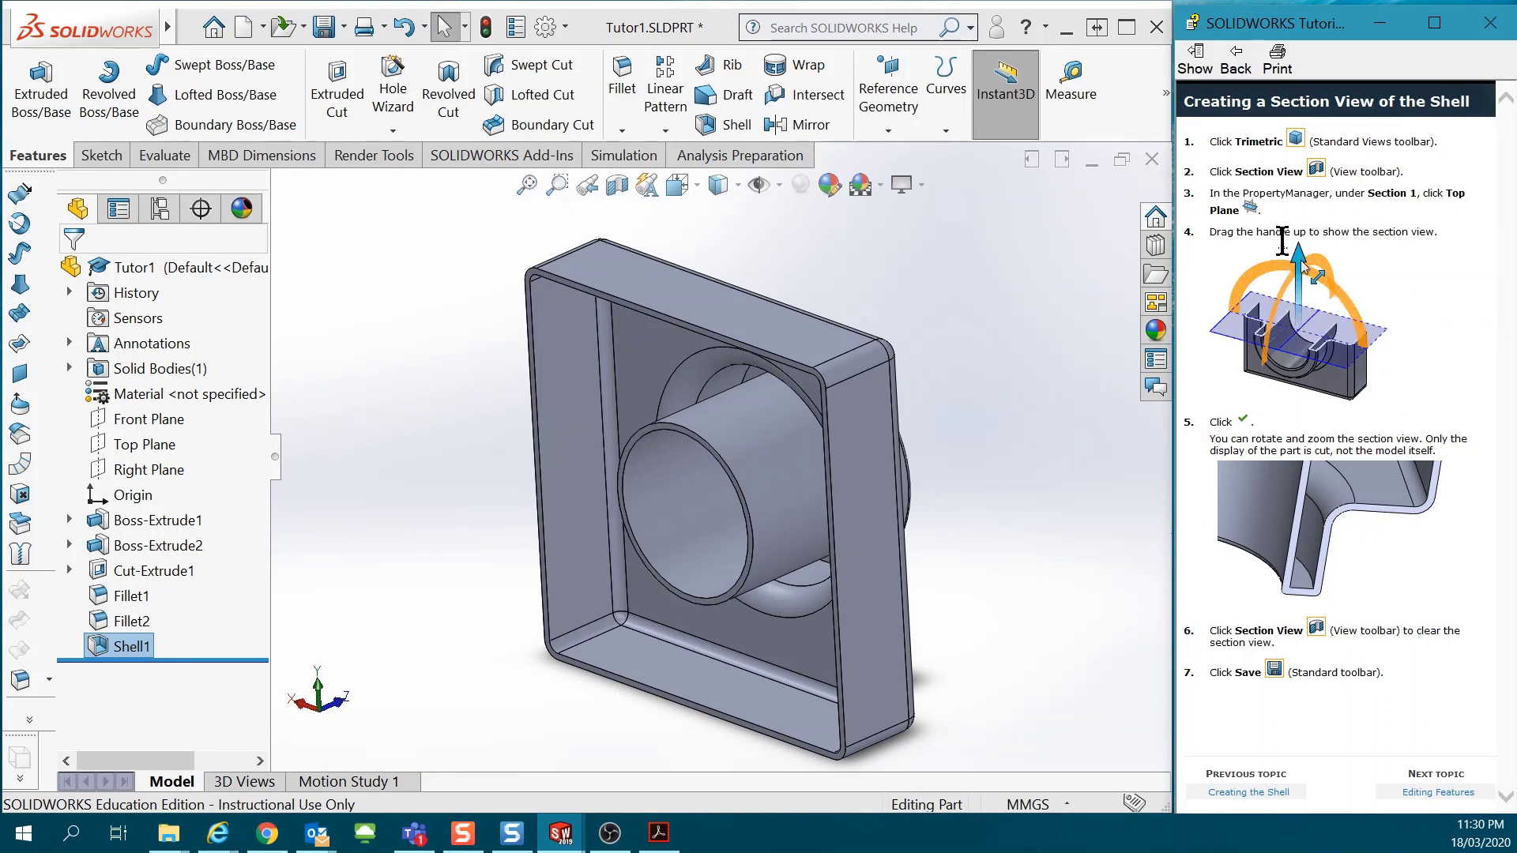
middle_drag(973, 344, 971, 284)
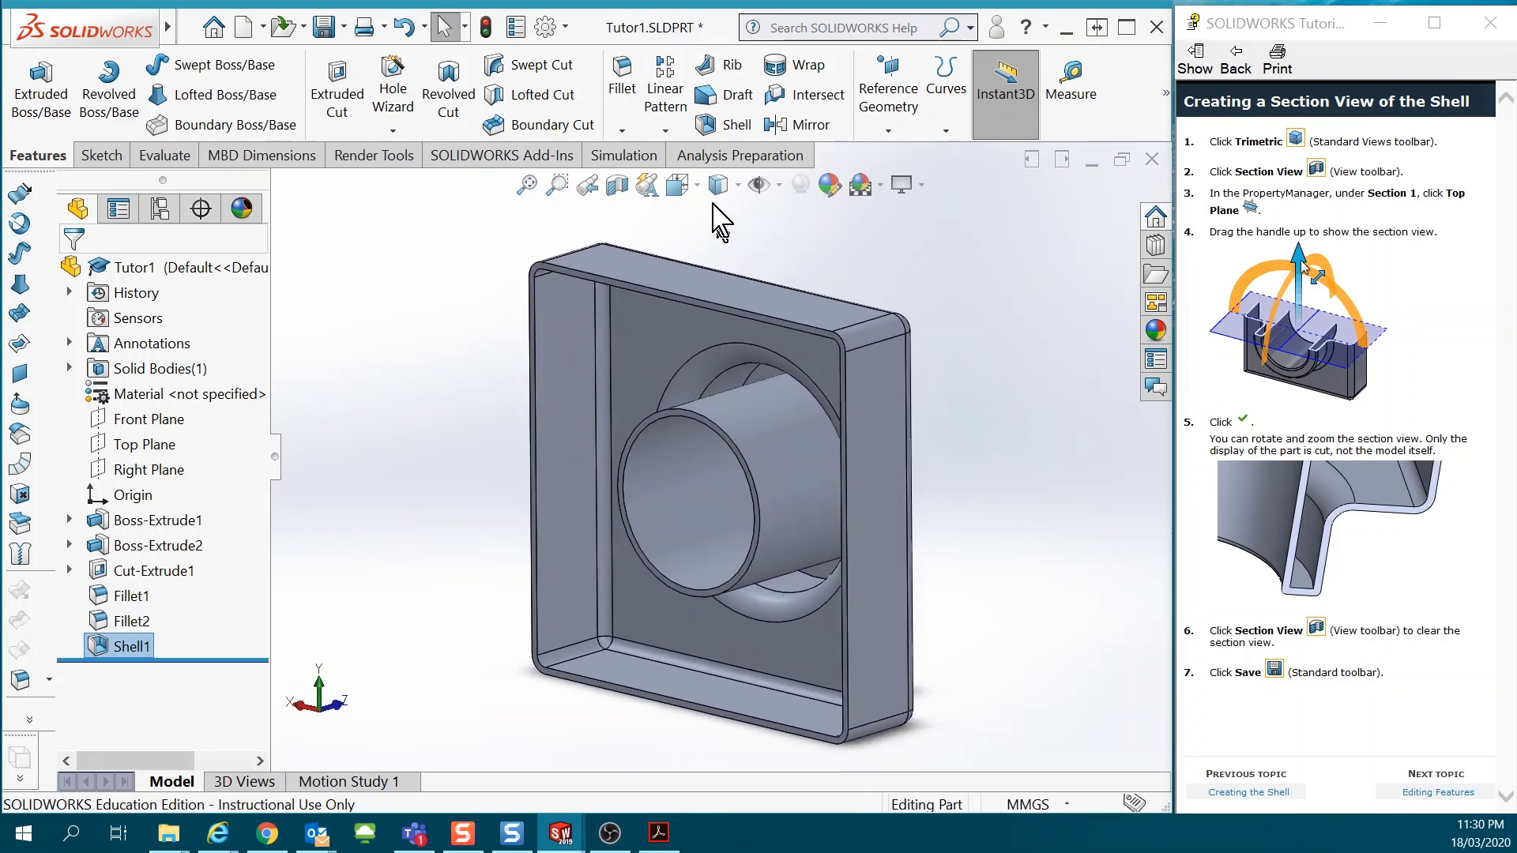
click(700, 192)
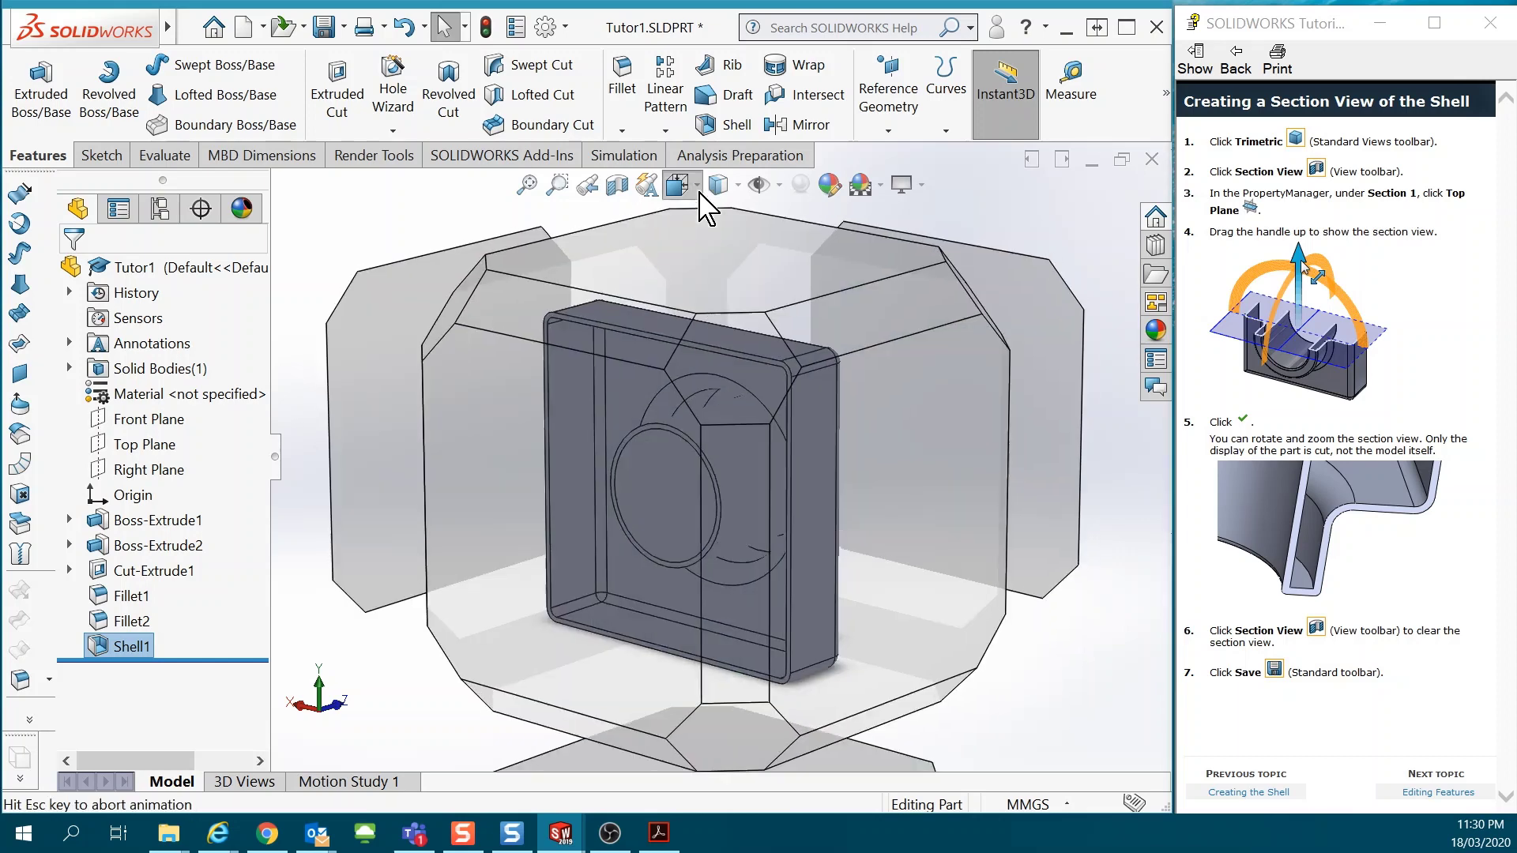
click(804, 250)
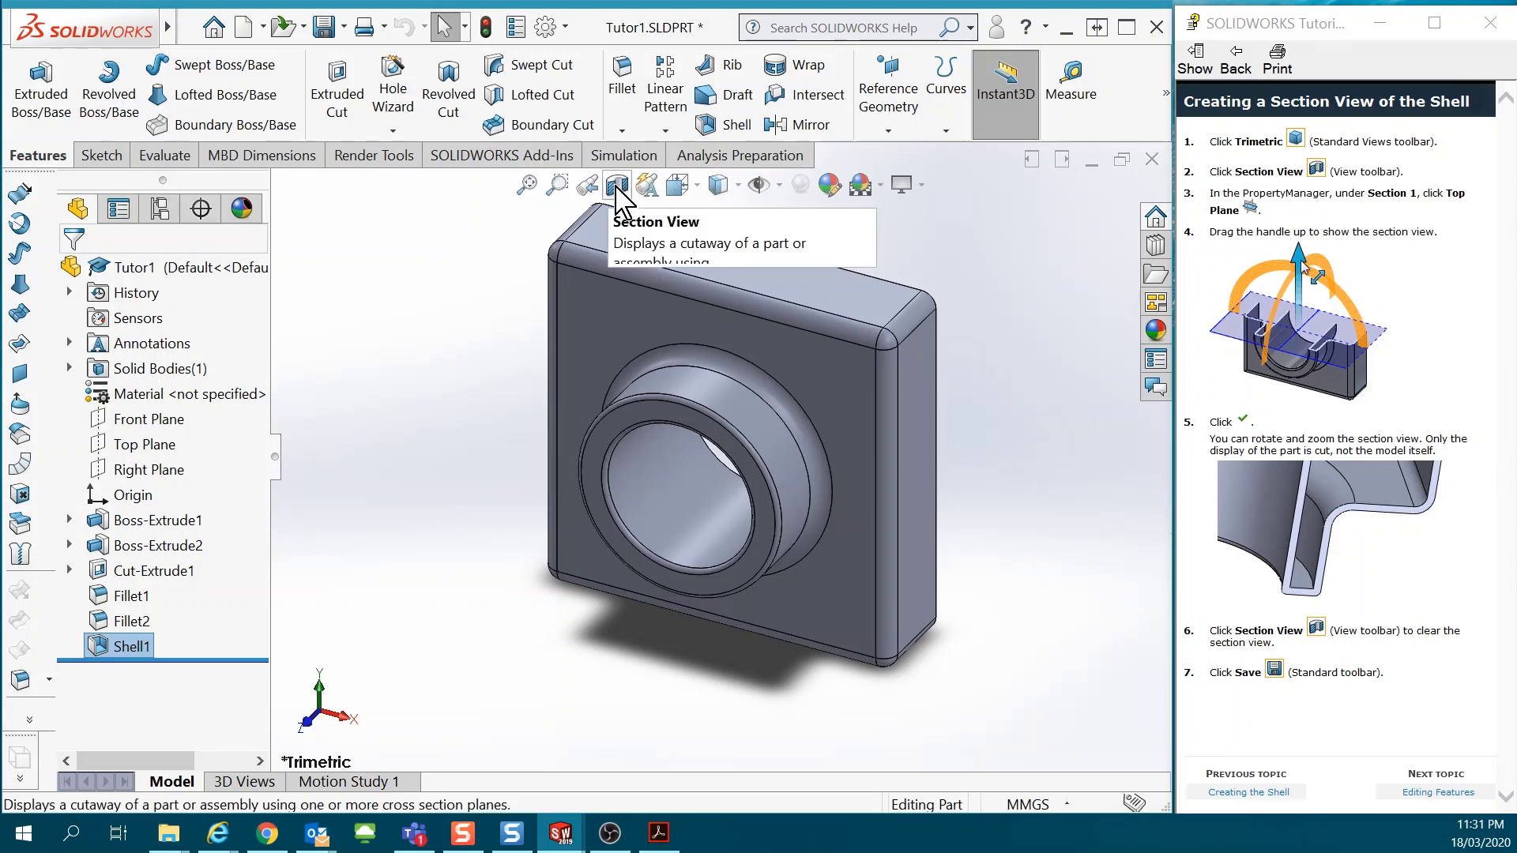
click(617, 197)
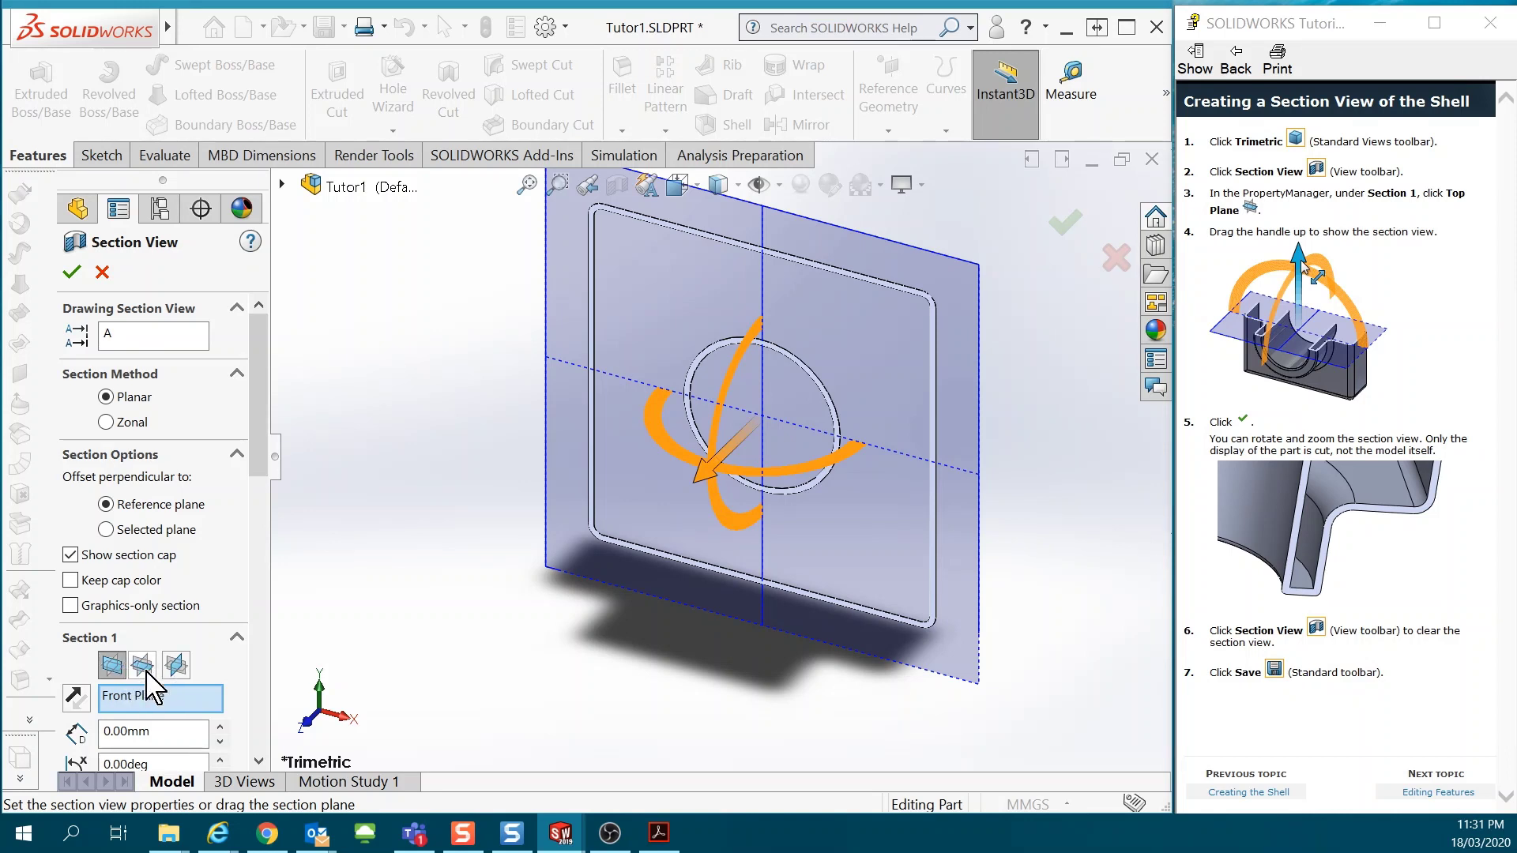
- Cut the part along the Top Plane, raise the cut to show the hollow shell, then clear it
click(143, 665)
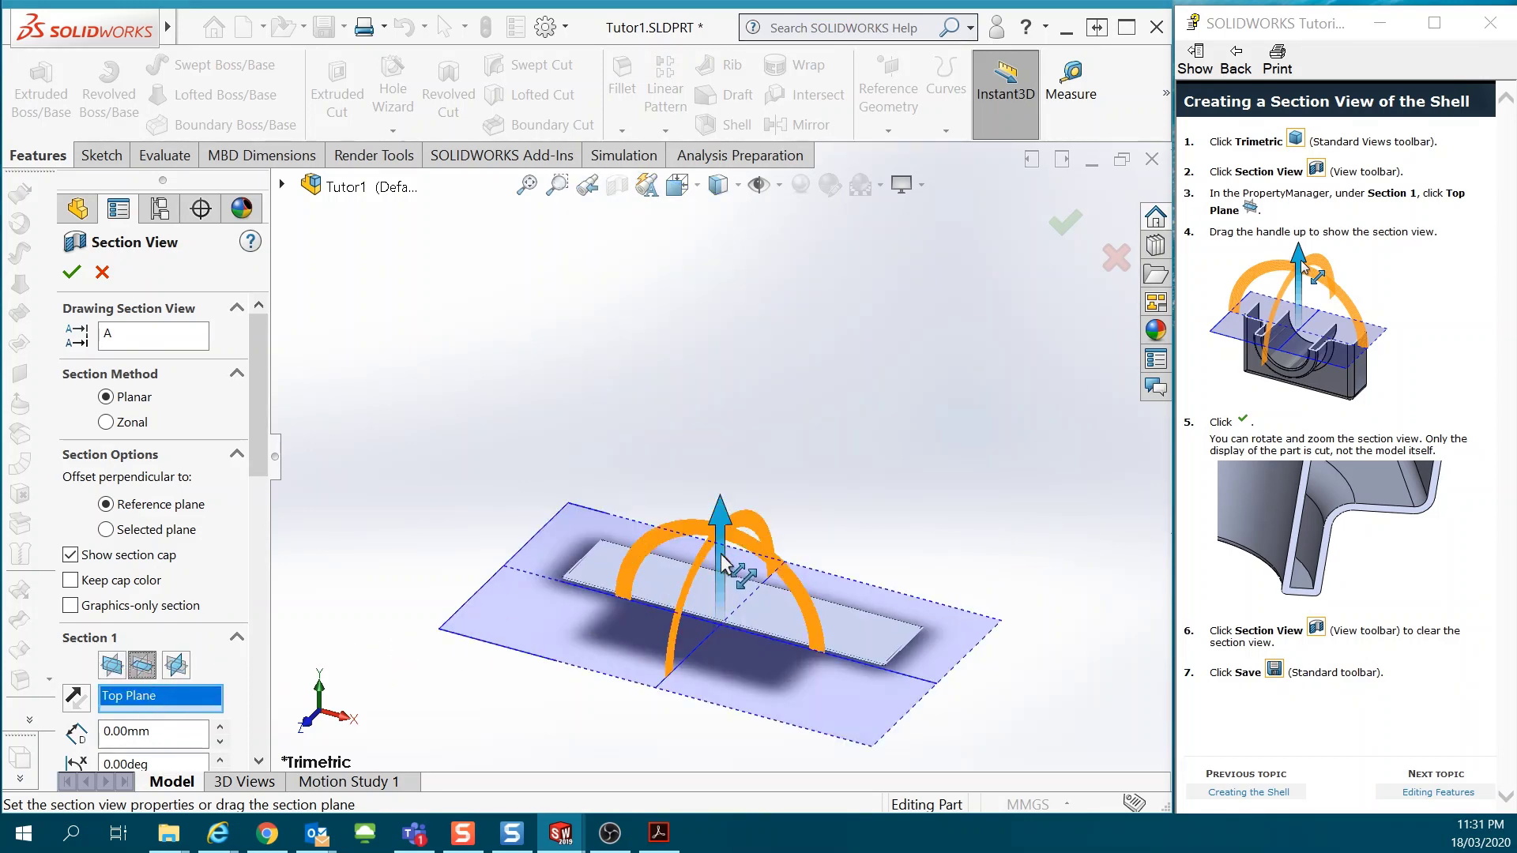
drag(724, 563, 751, 421)
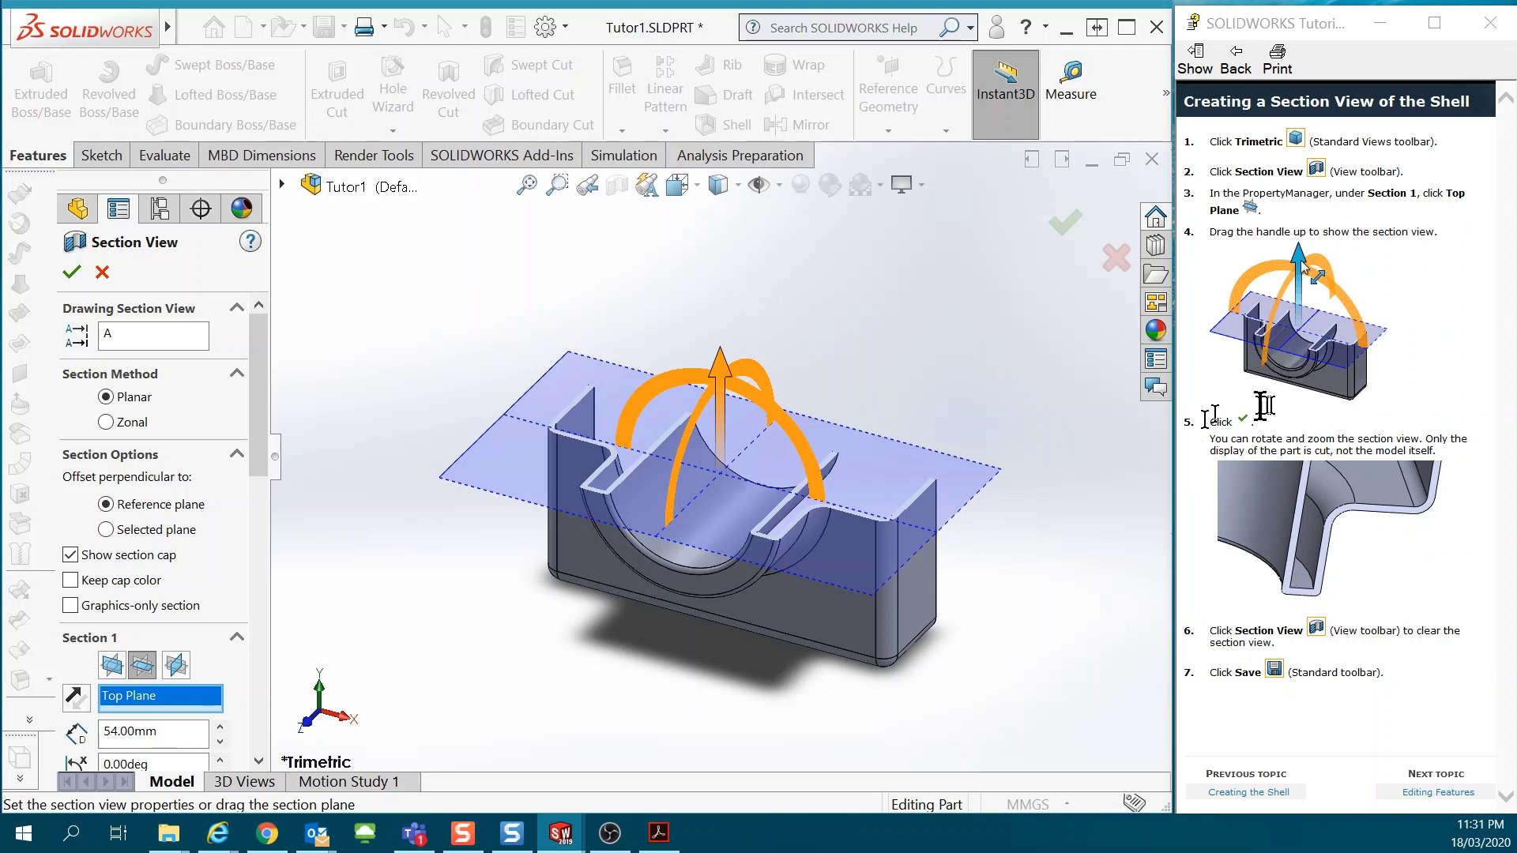
click(72, 272)
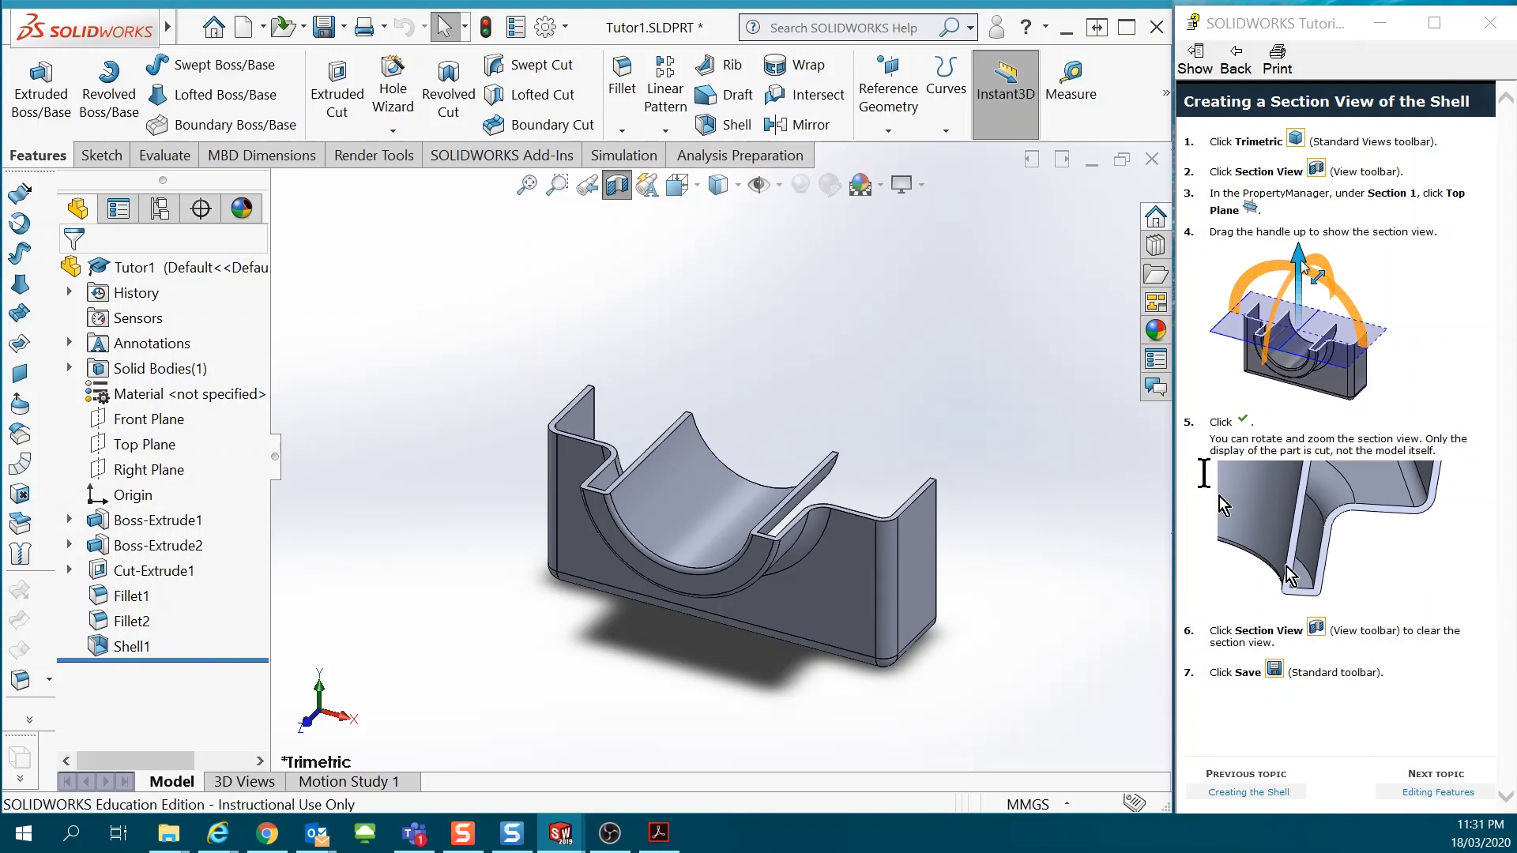
click(619, 187)
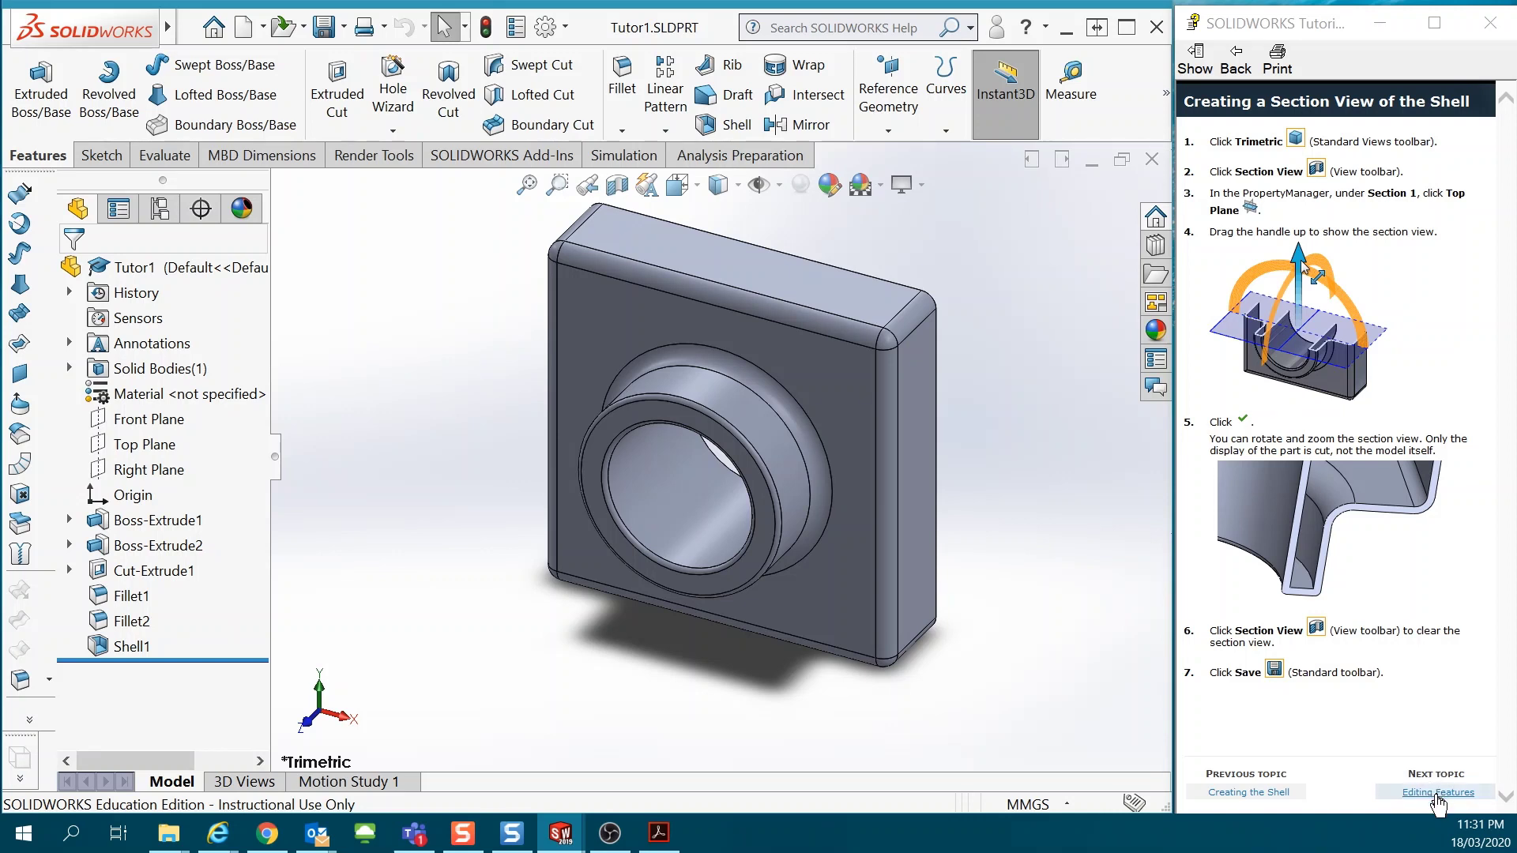
- Advance the tutorial to Editing the Base Feature and set the model to Trimetric view
click(1438, 793)
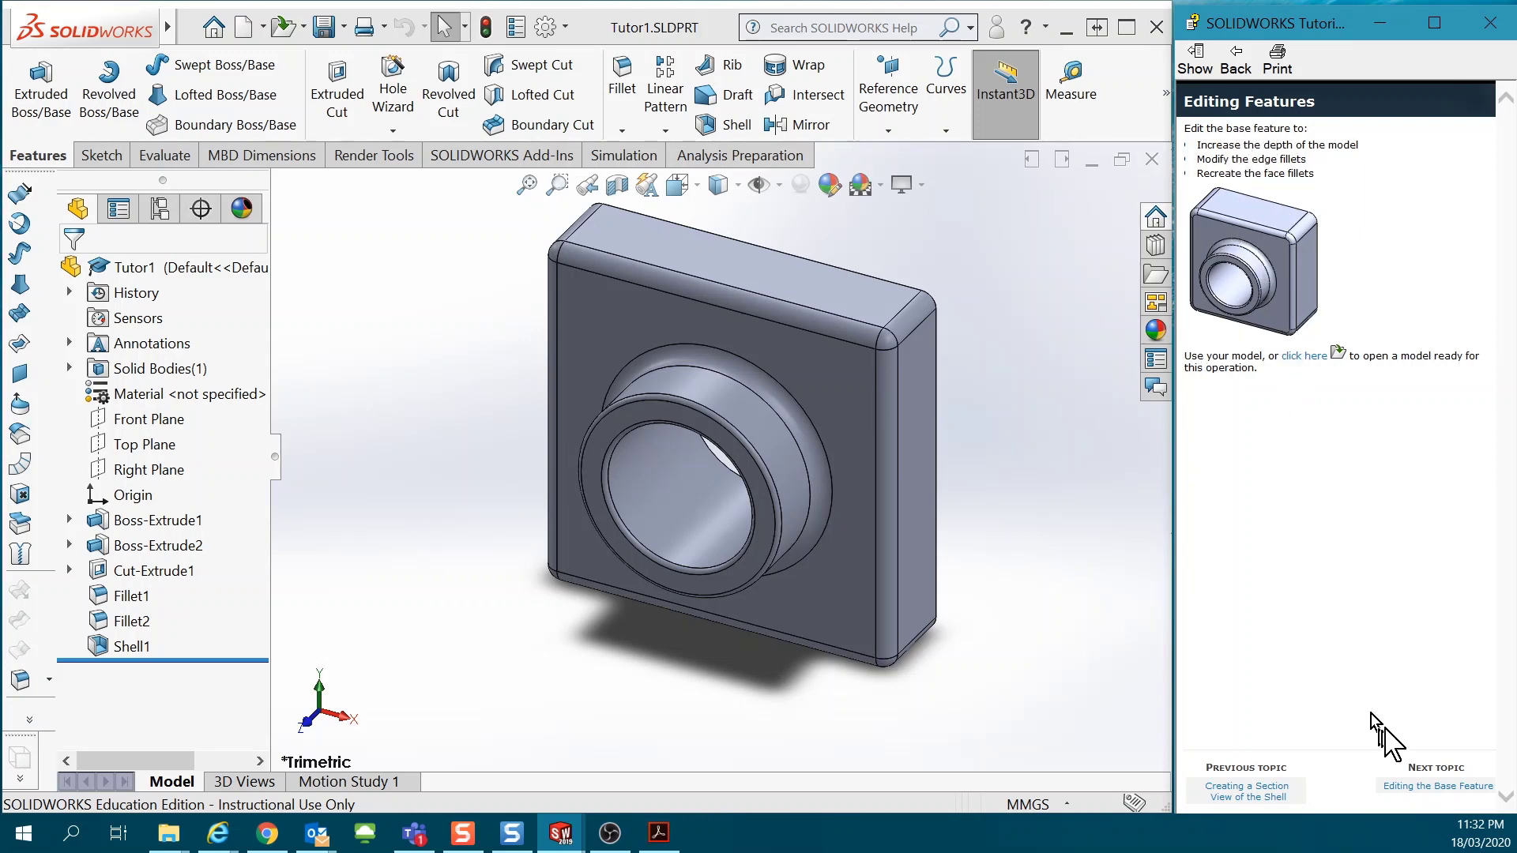
click(1431, 790)
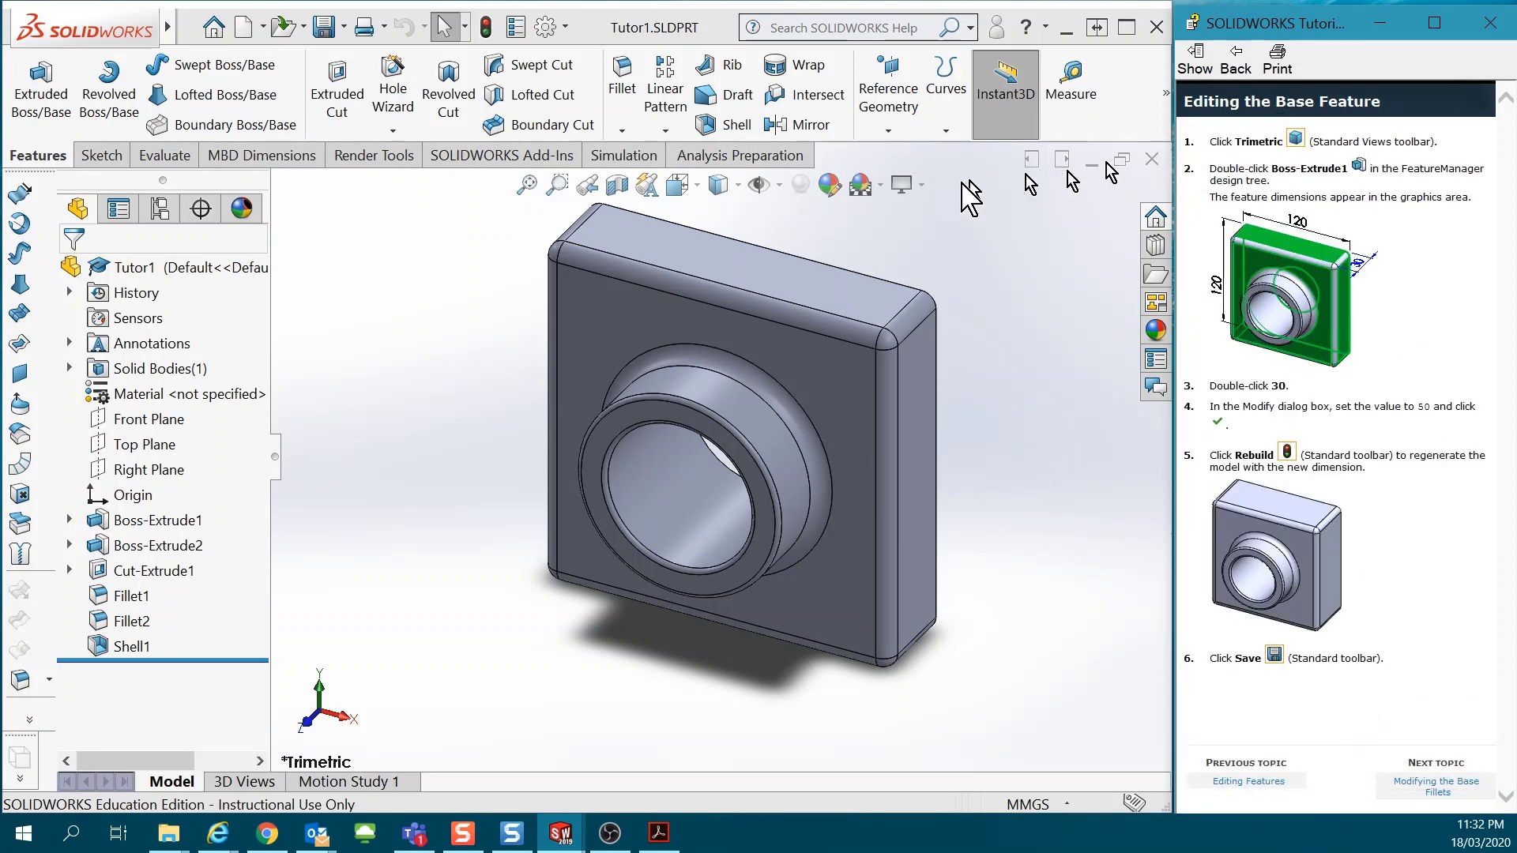
click(708, 198)
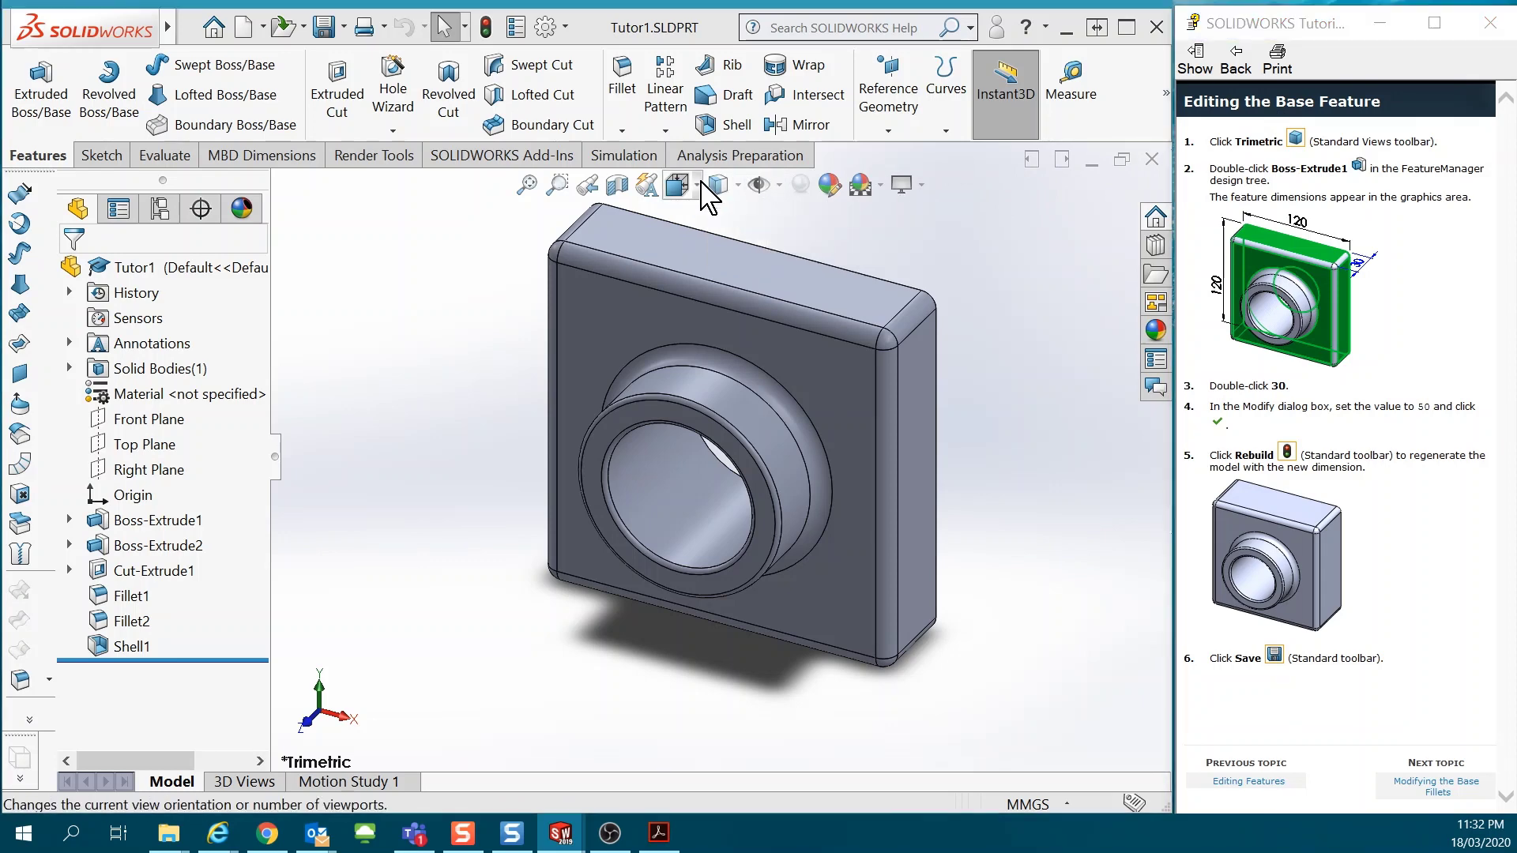
click(700, 184)
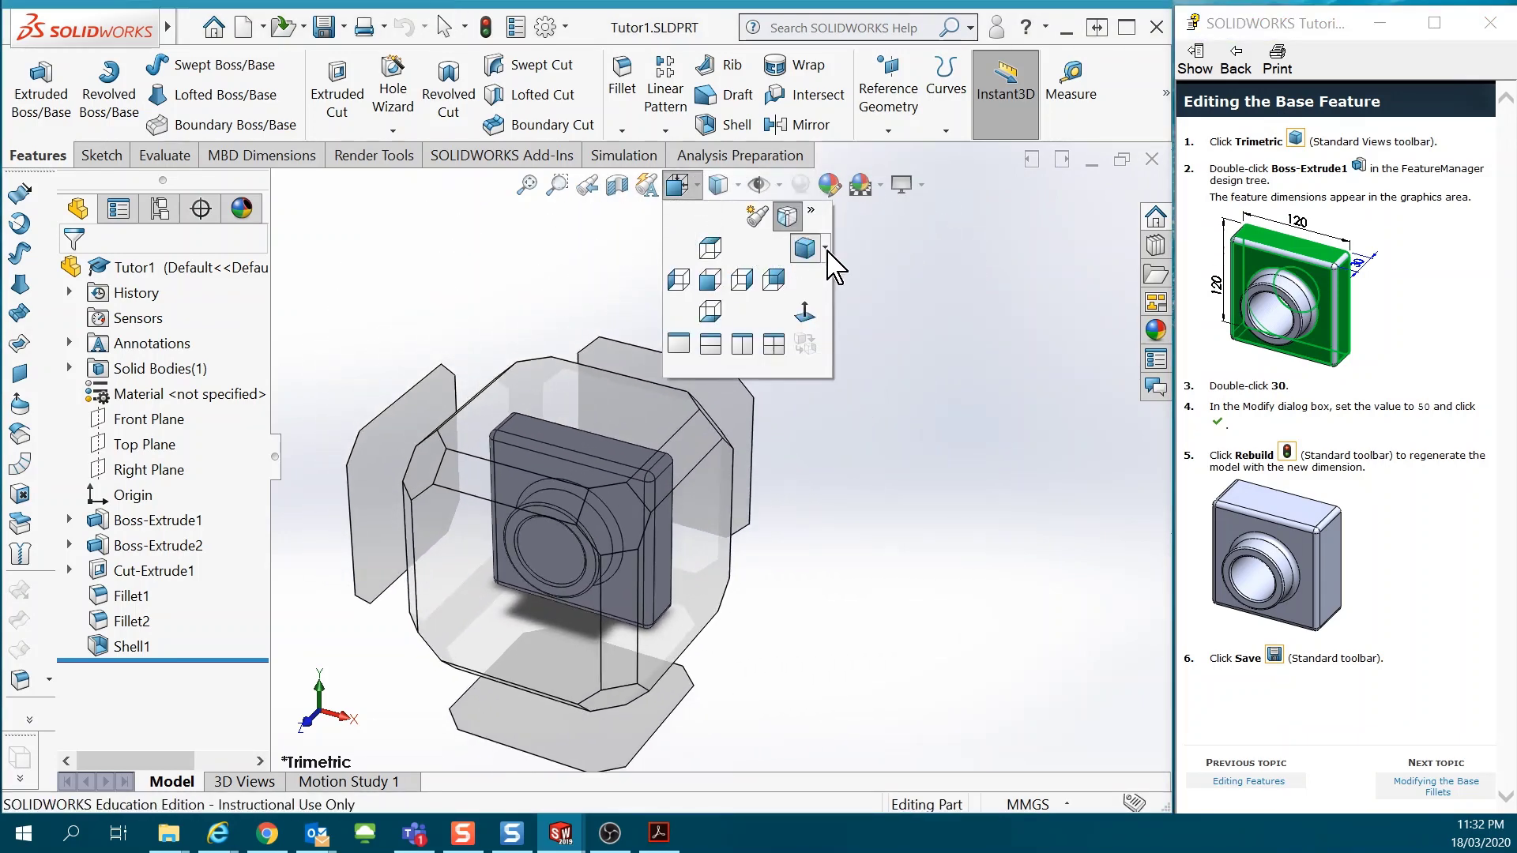
click(825, 248)
click(861, 338)
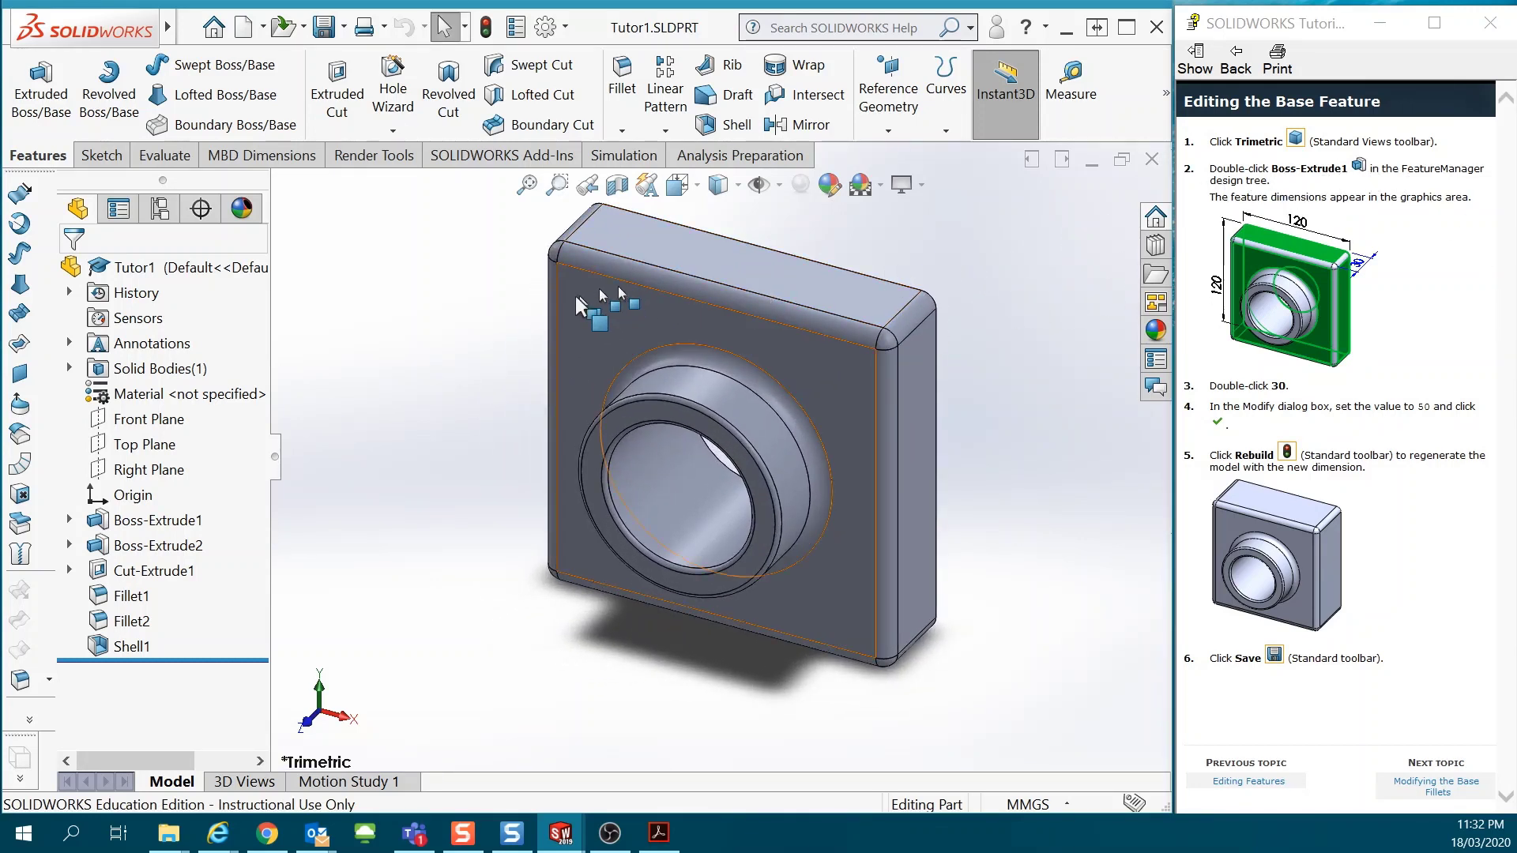
- Change Boss-Extrude1's 30 mm depth to 50 mm and rebuild the model
double_click(157, 528)
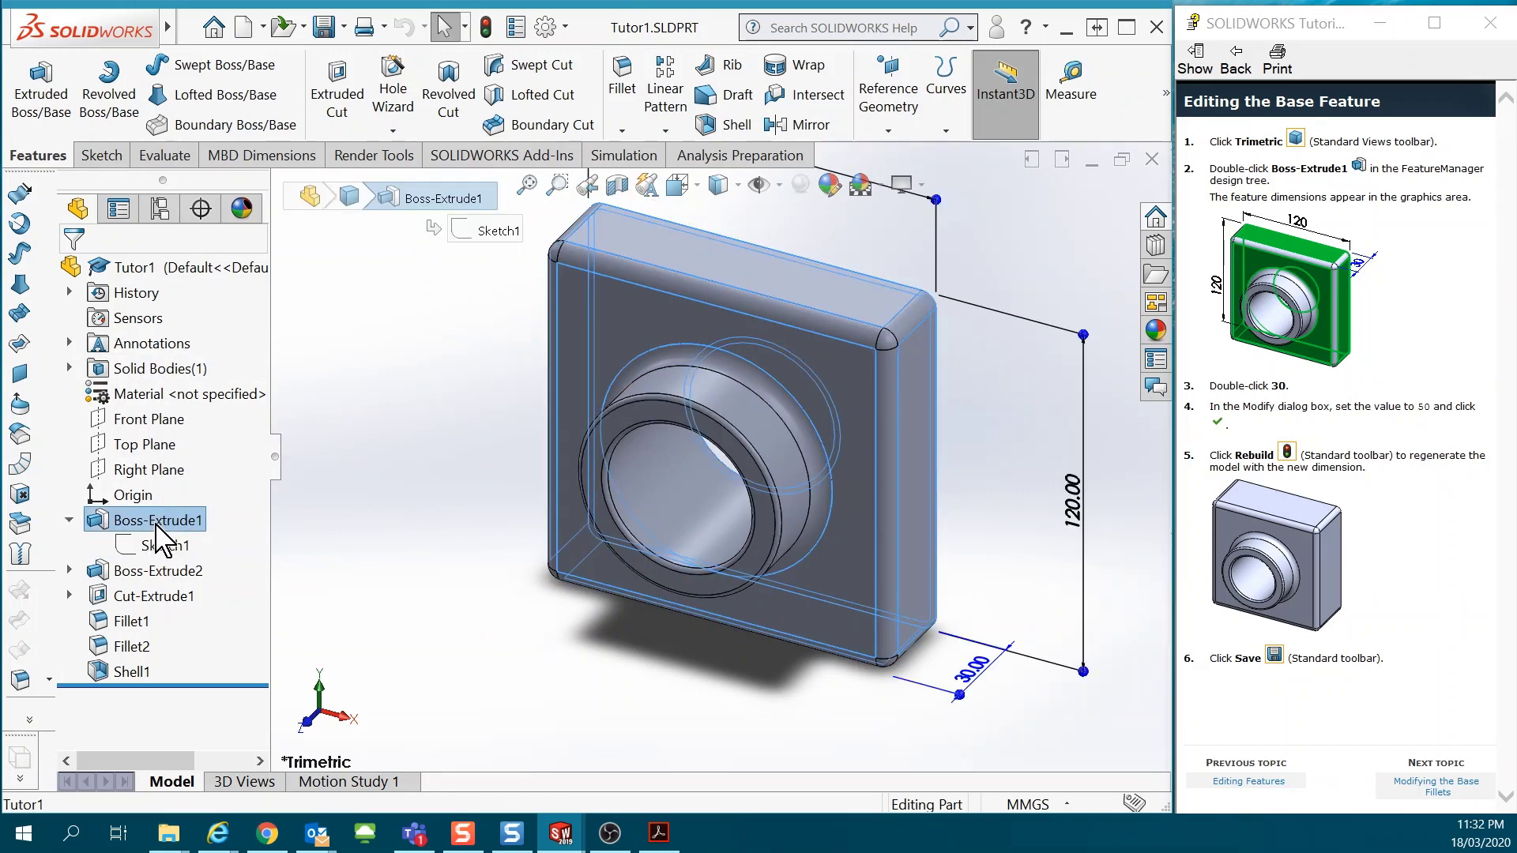
key(z)
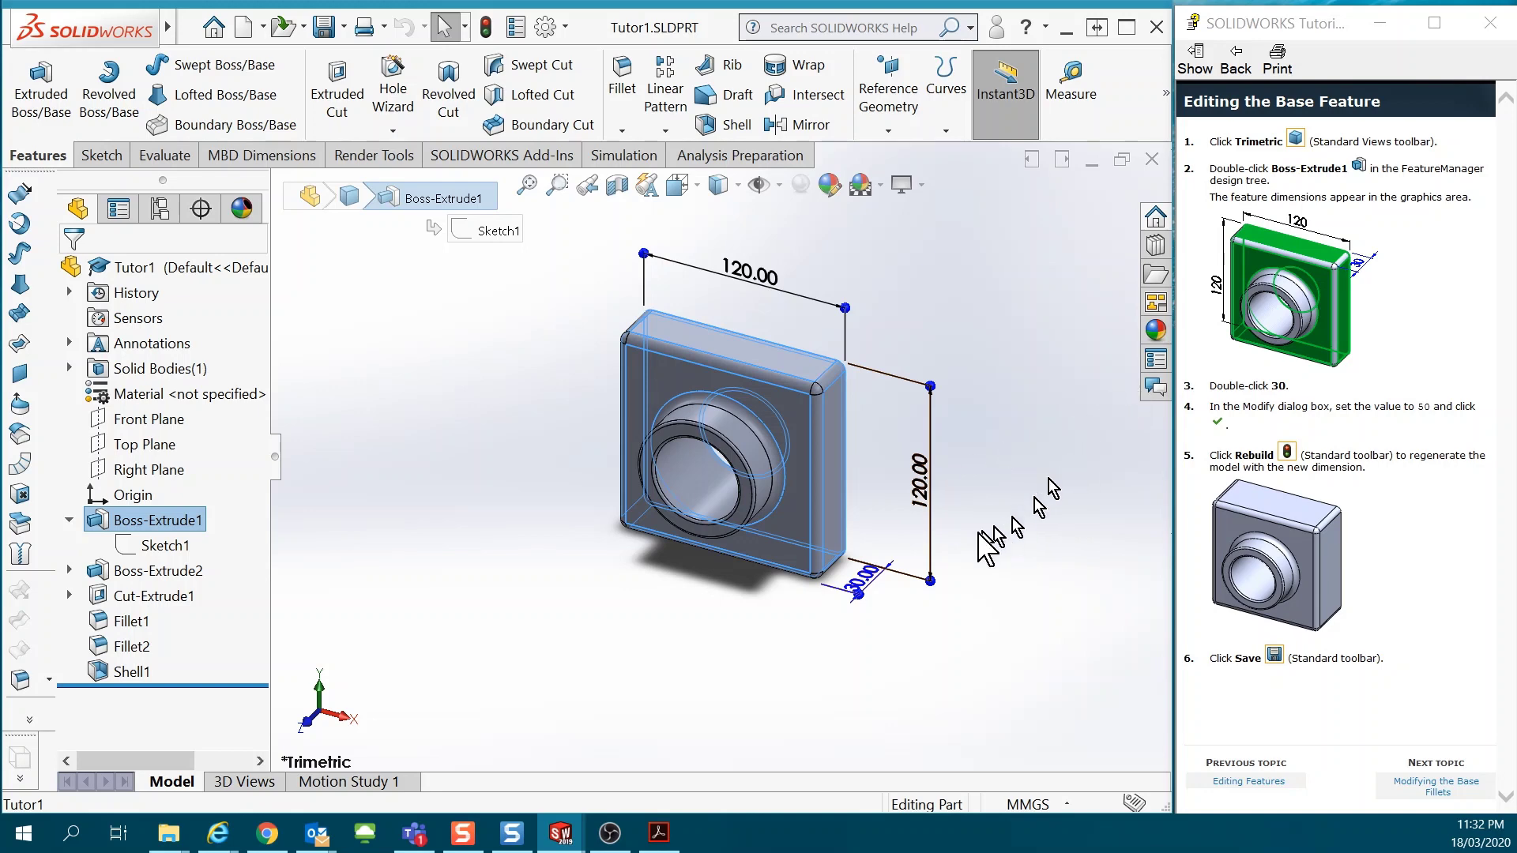
double_click(867, 585)
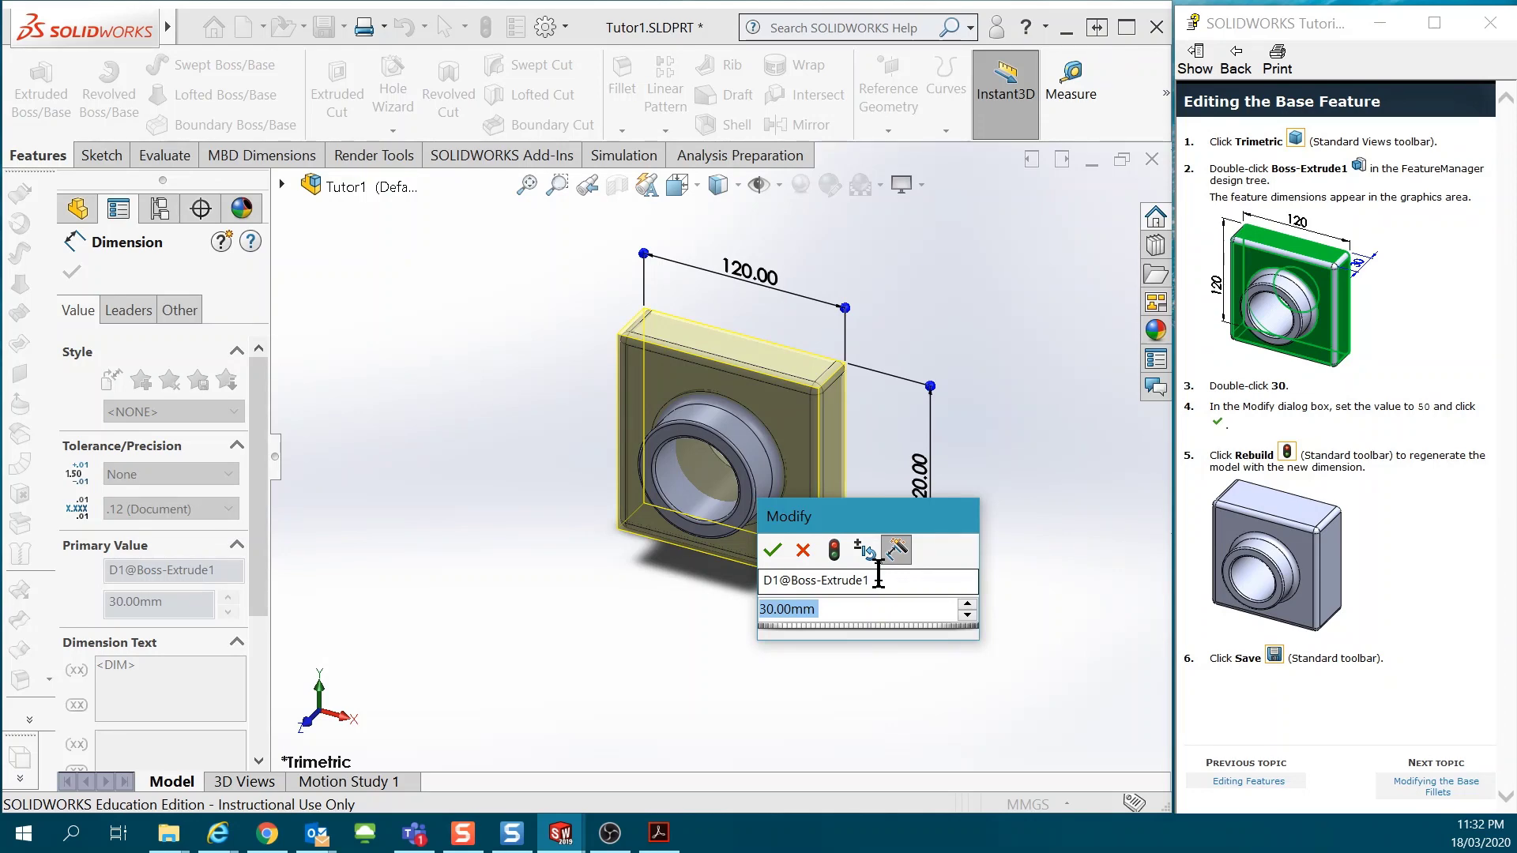
text(50)
key(Return)
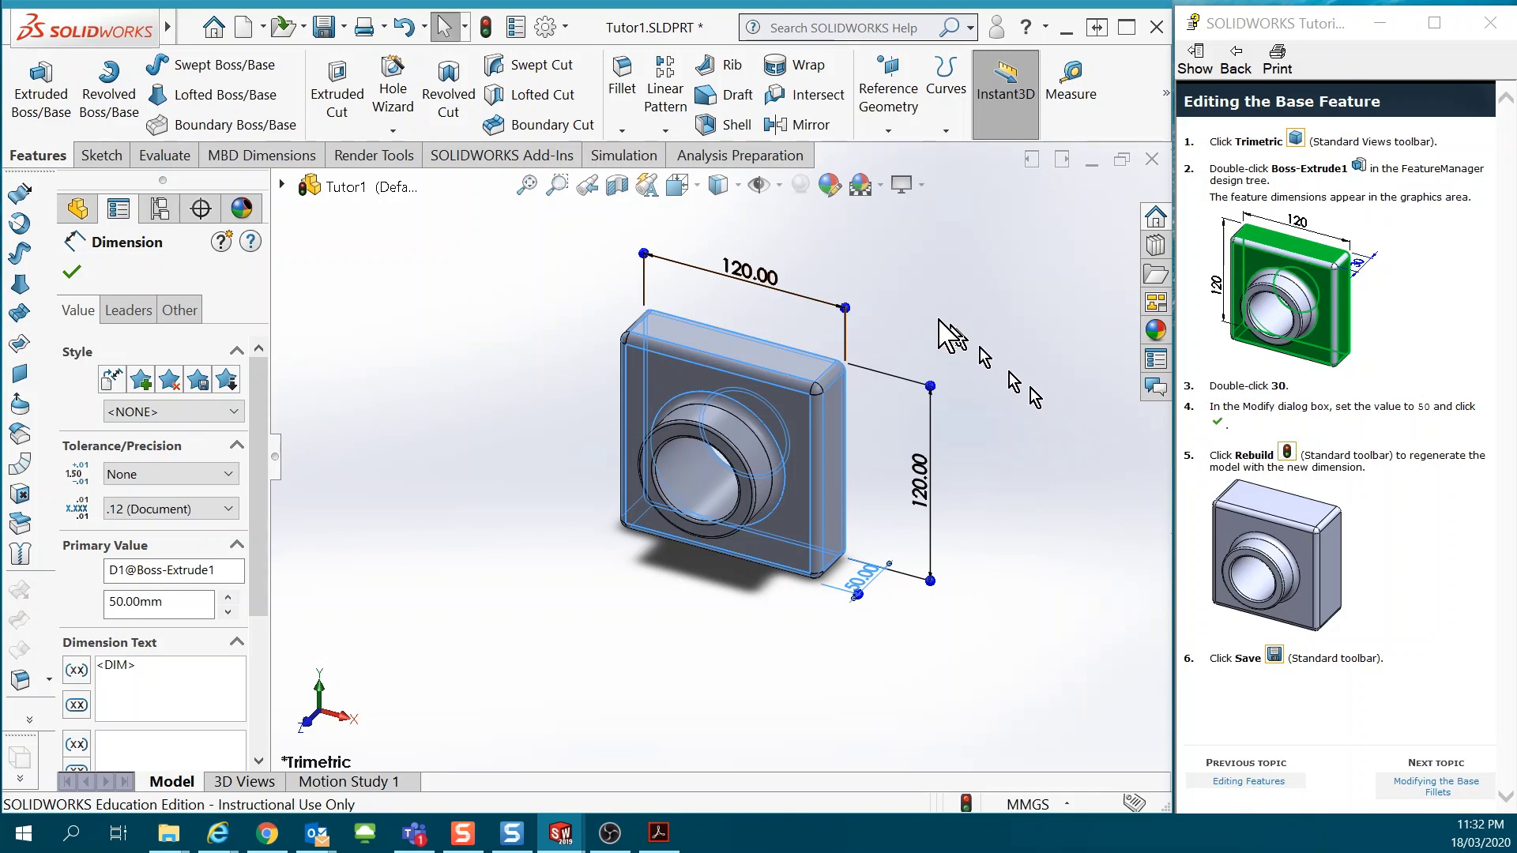
click(486, 28)
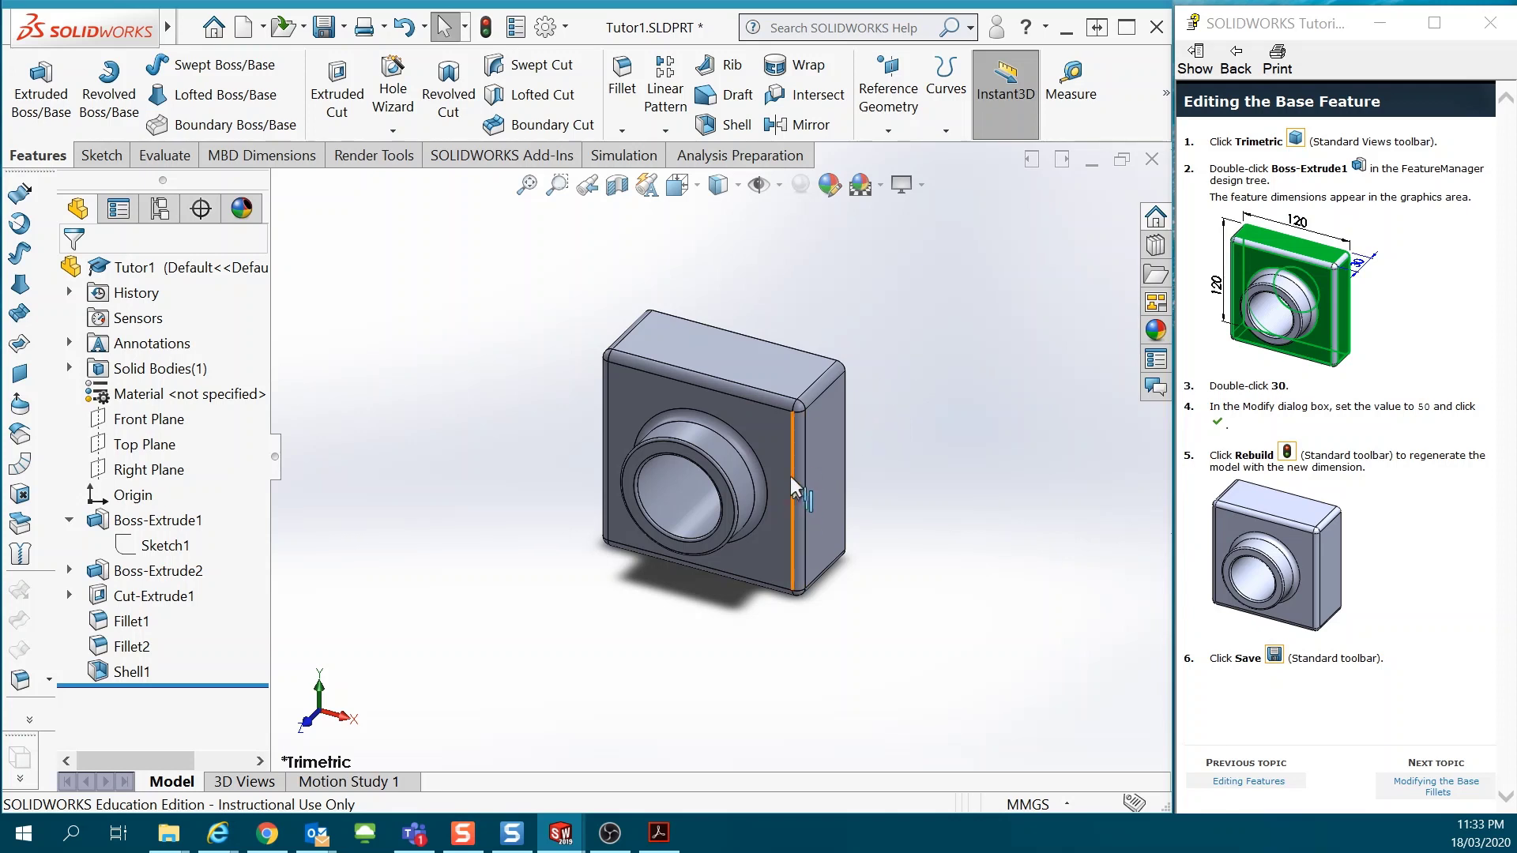
scroll(786, 472, down, 3)
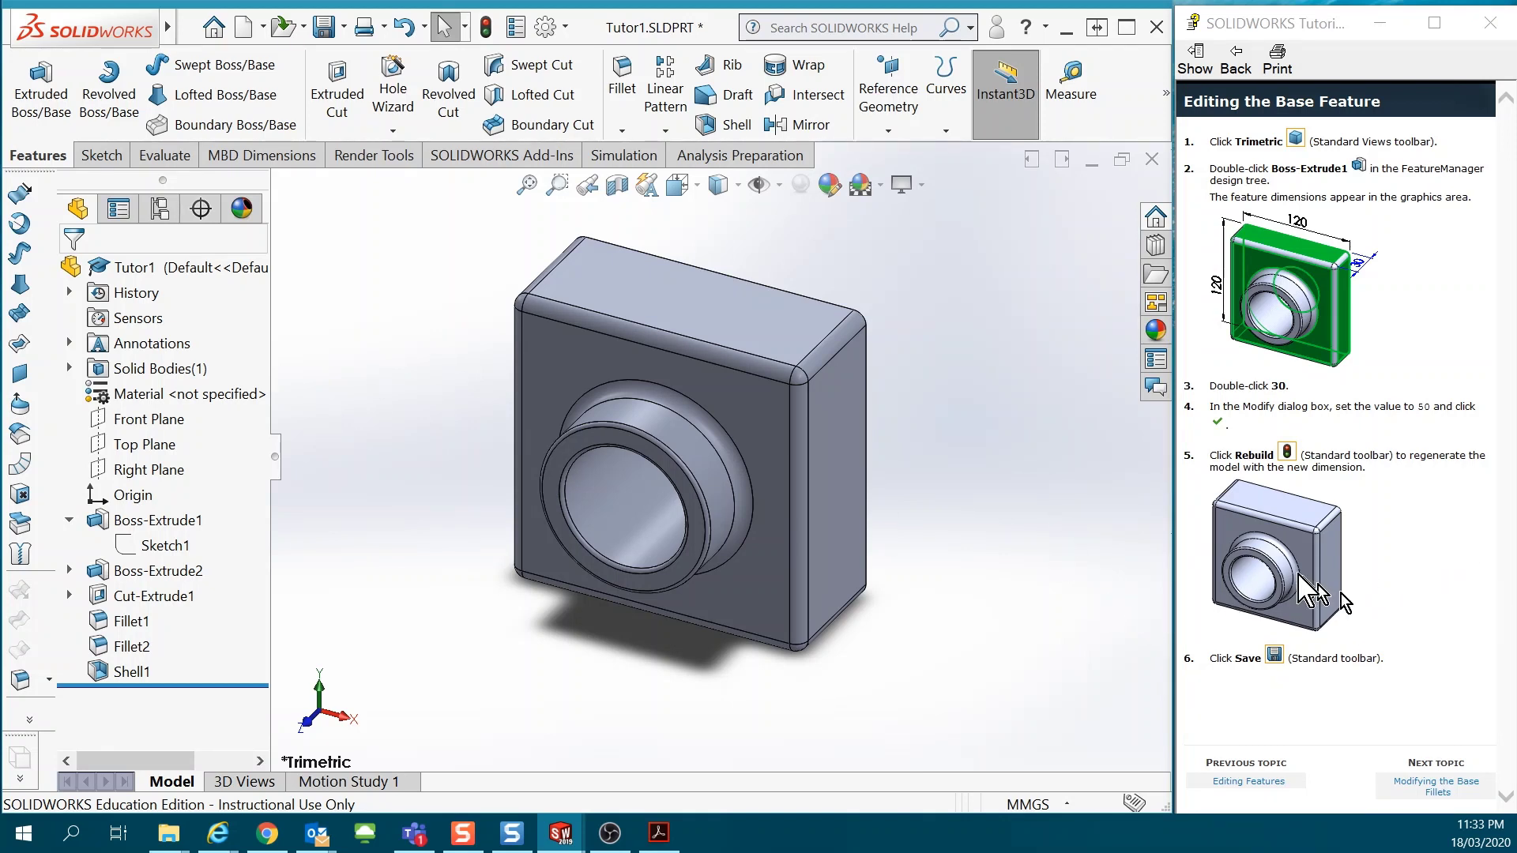
- Page the tutorial through Modifying the Base Fillets and Recreating the Face Fillets to Adding a Realistic Appearance
click(1437, 787)
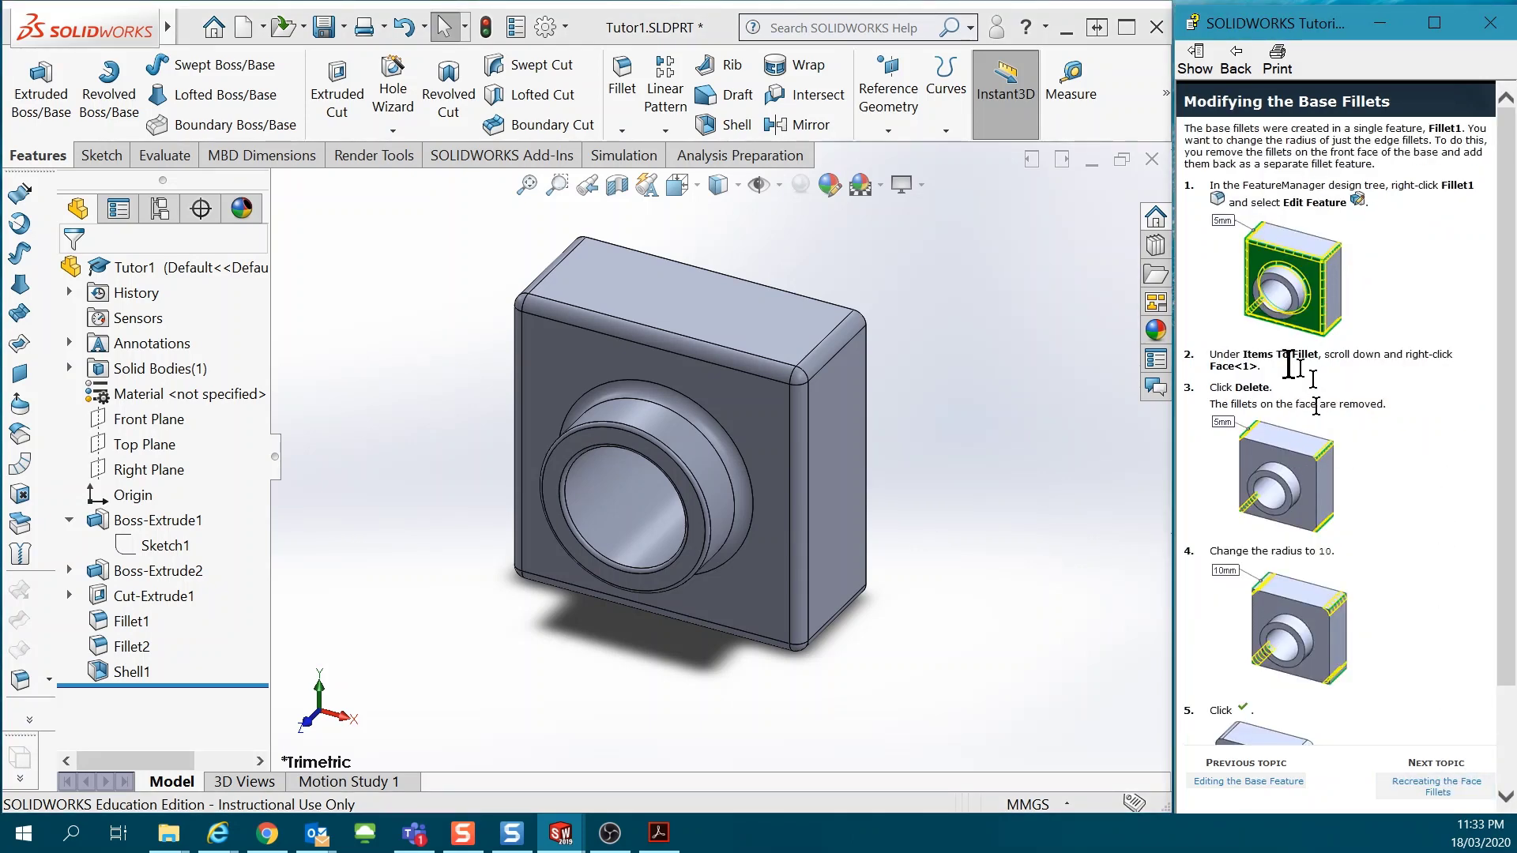
scroll(1341, 434, down, 3)
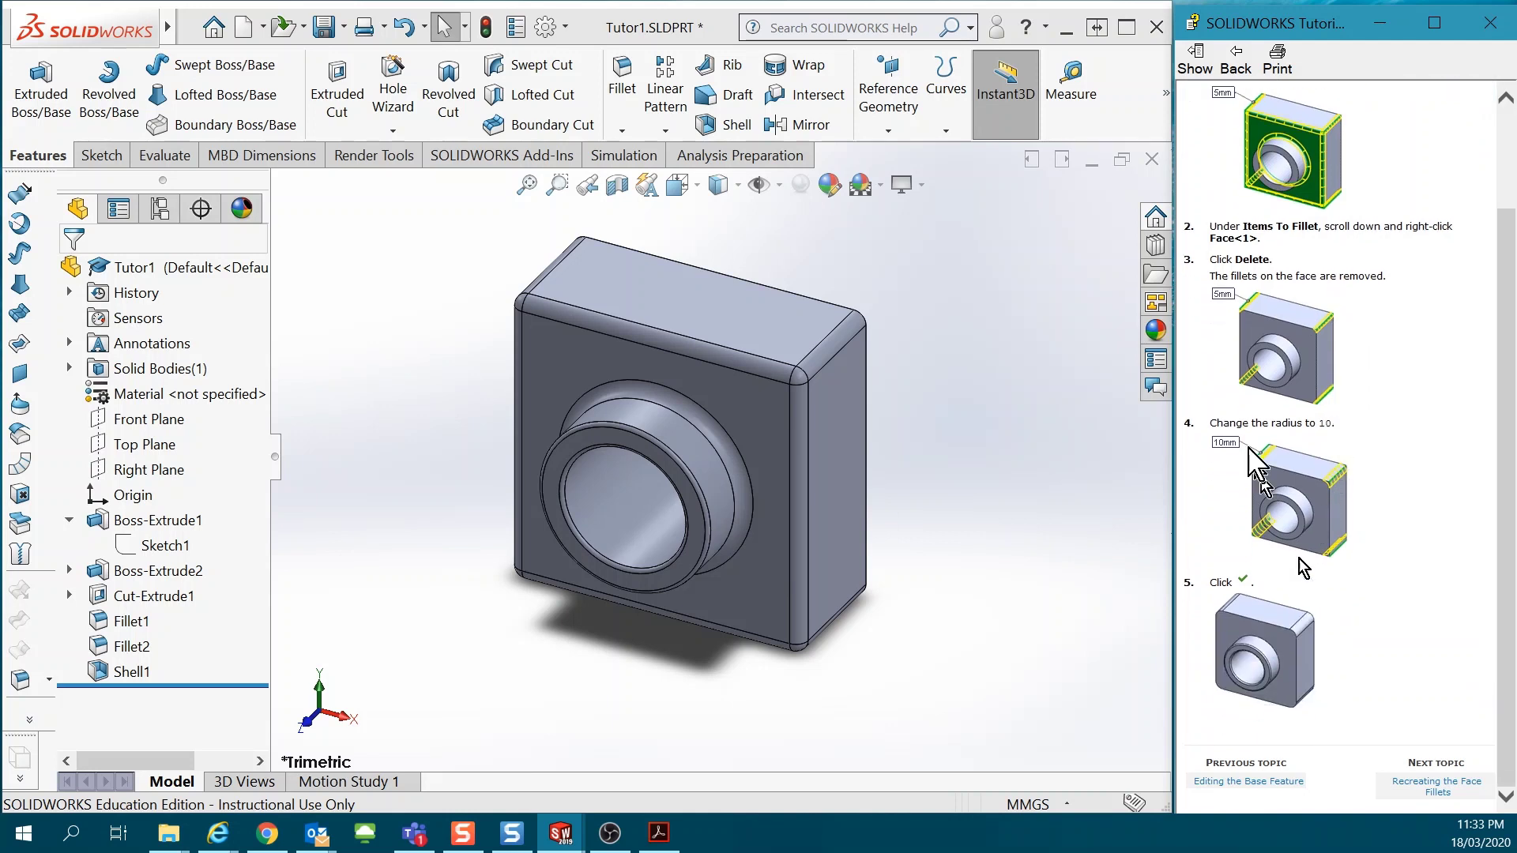
scroll(1330, 395, up, 2)
scroll(1324, 328, down, 2)
click(1442, 797)
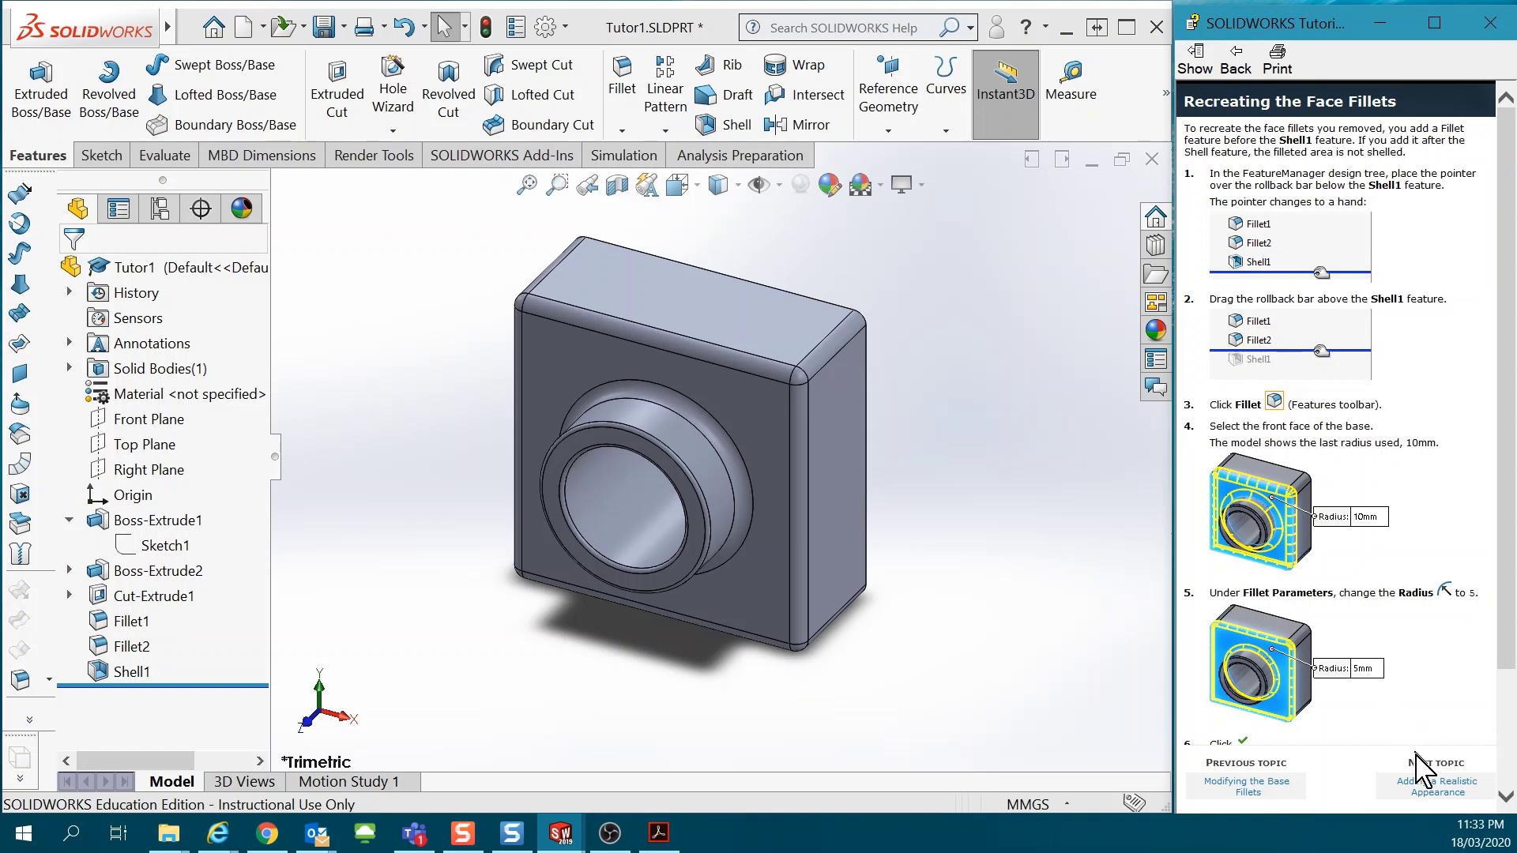
click(1442, 797)
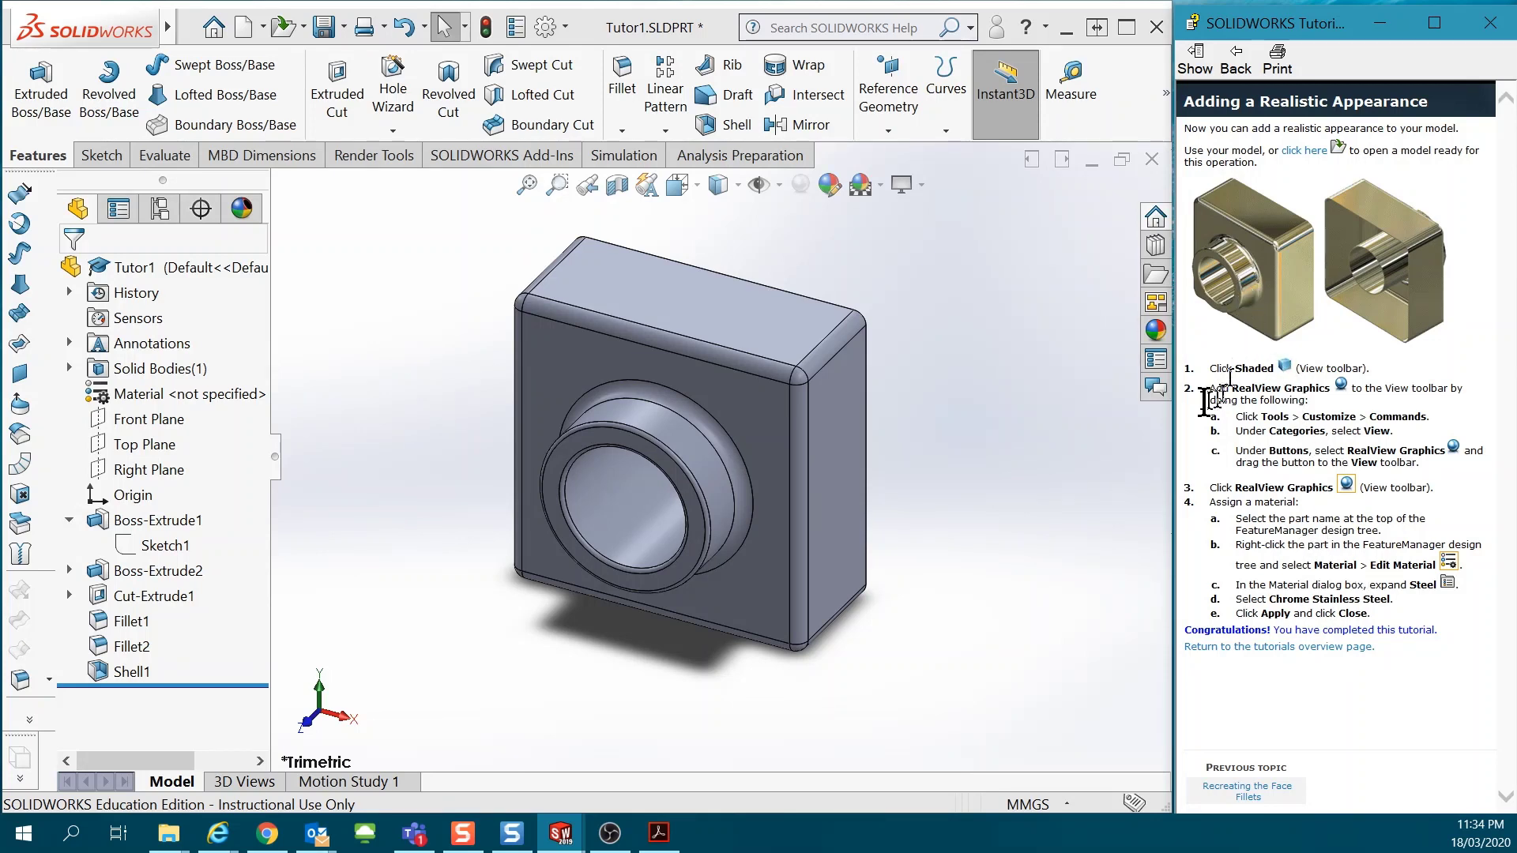
- Browse the Appearances library to Plastic > Medium Gloss and drag a red swatch onto the model
click(1156, 332)
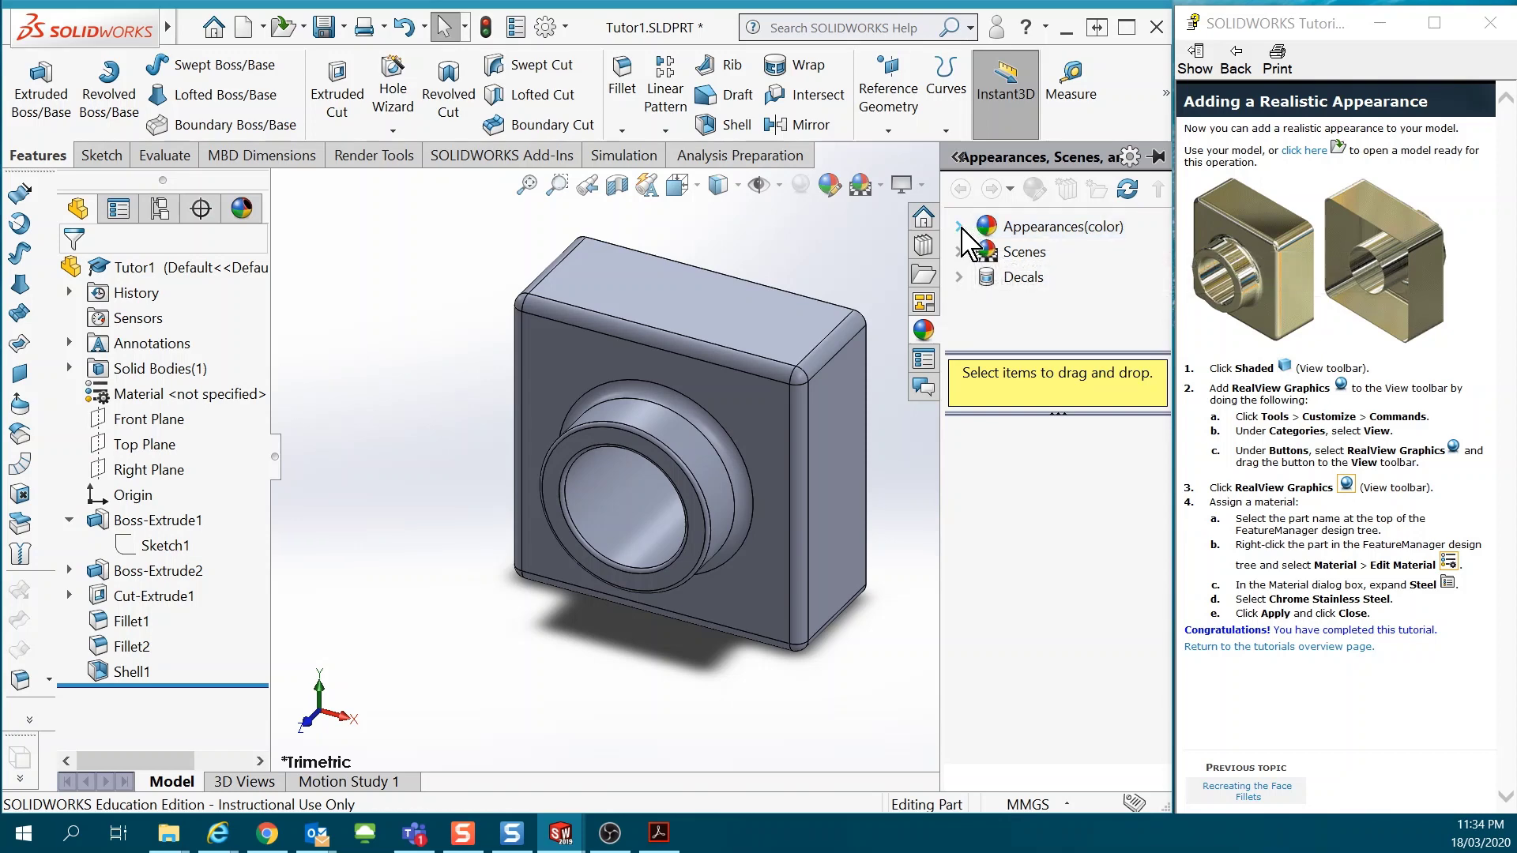
click(960, 227)
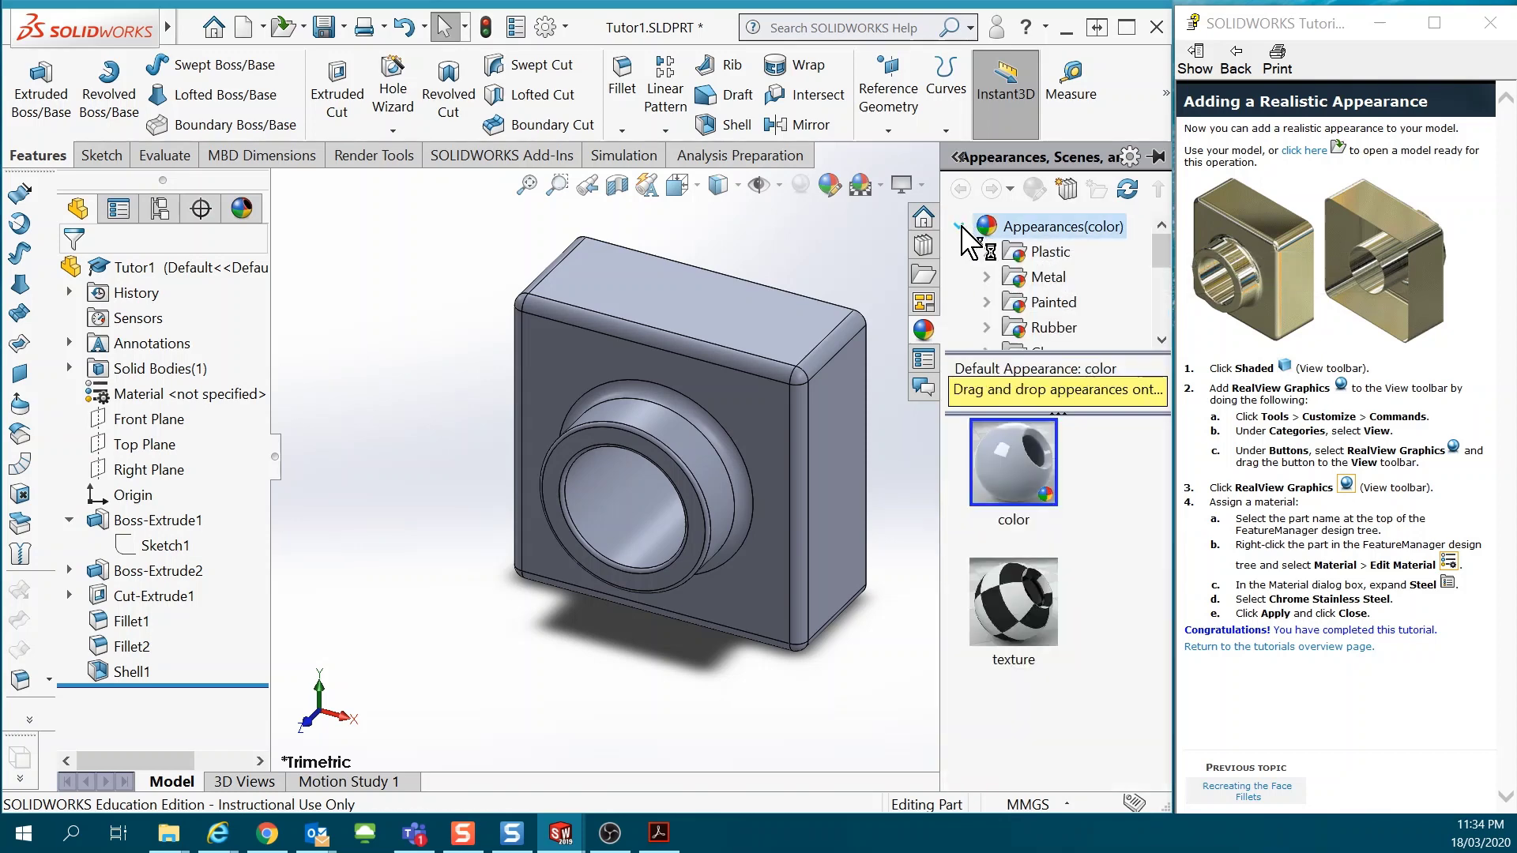
click(1027, 462)
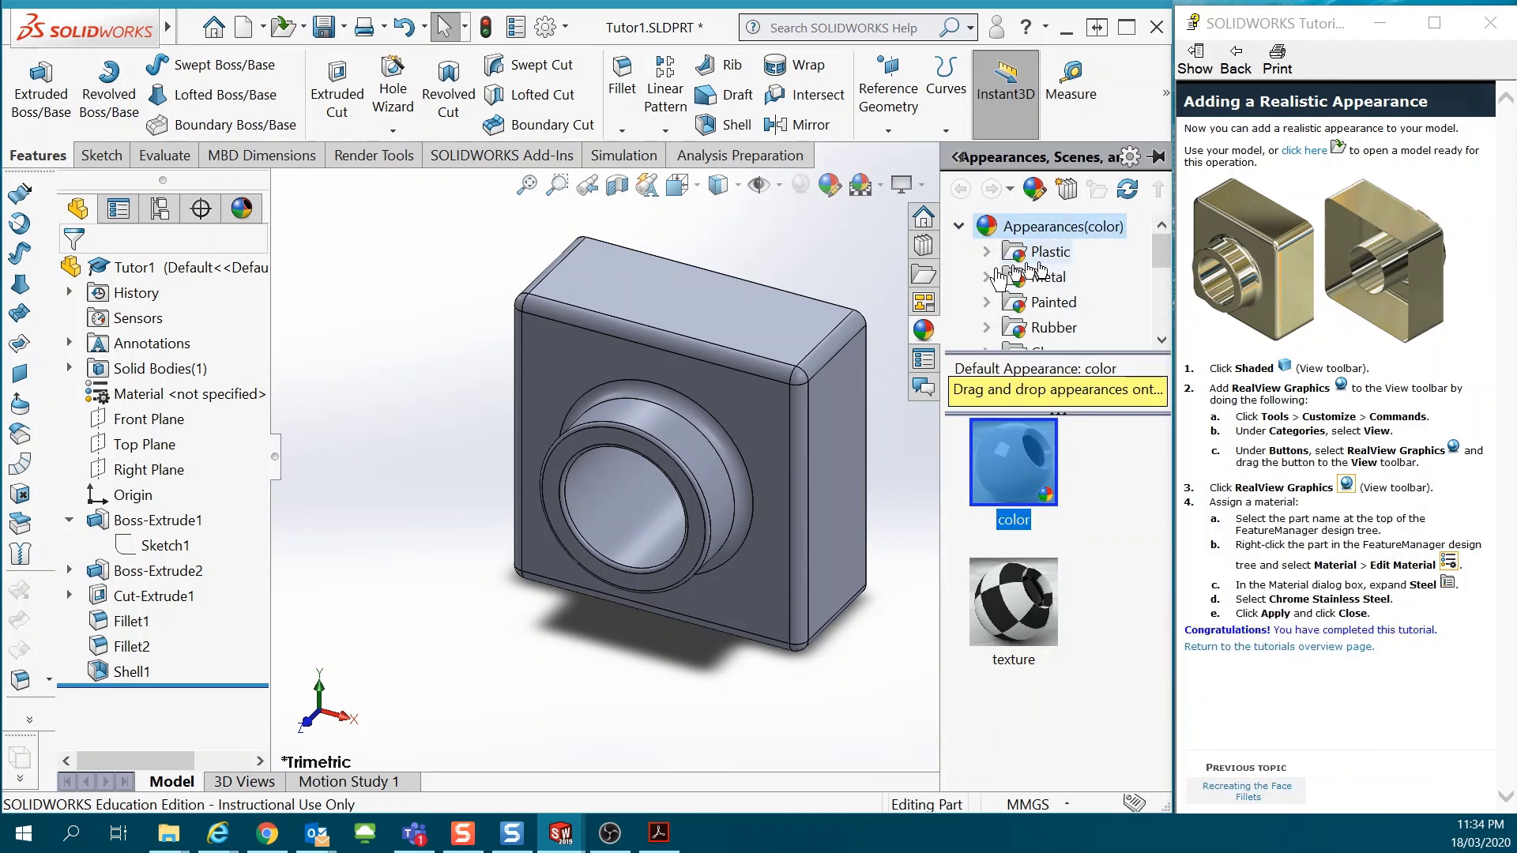
click(987, 252)
click(1101, 278)
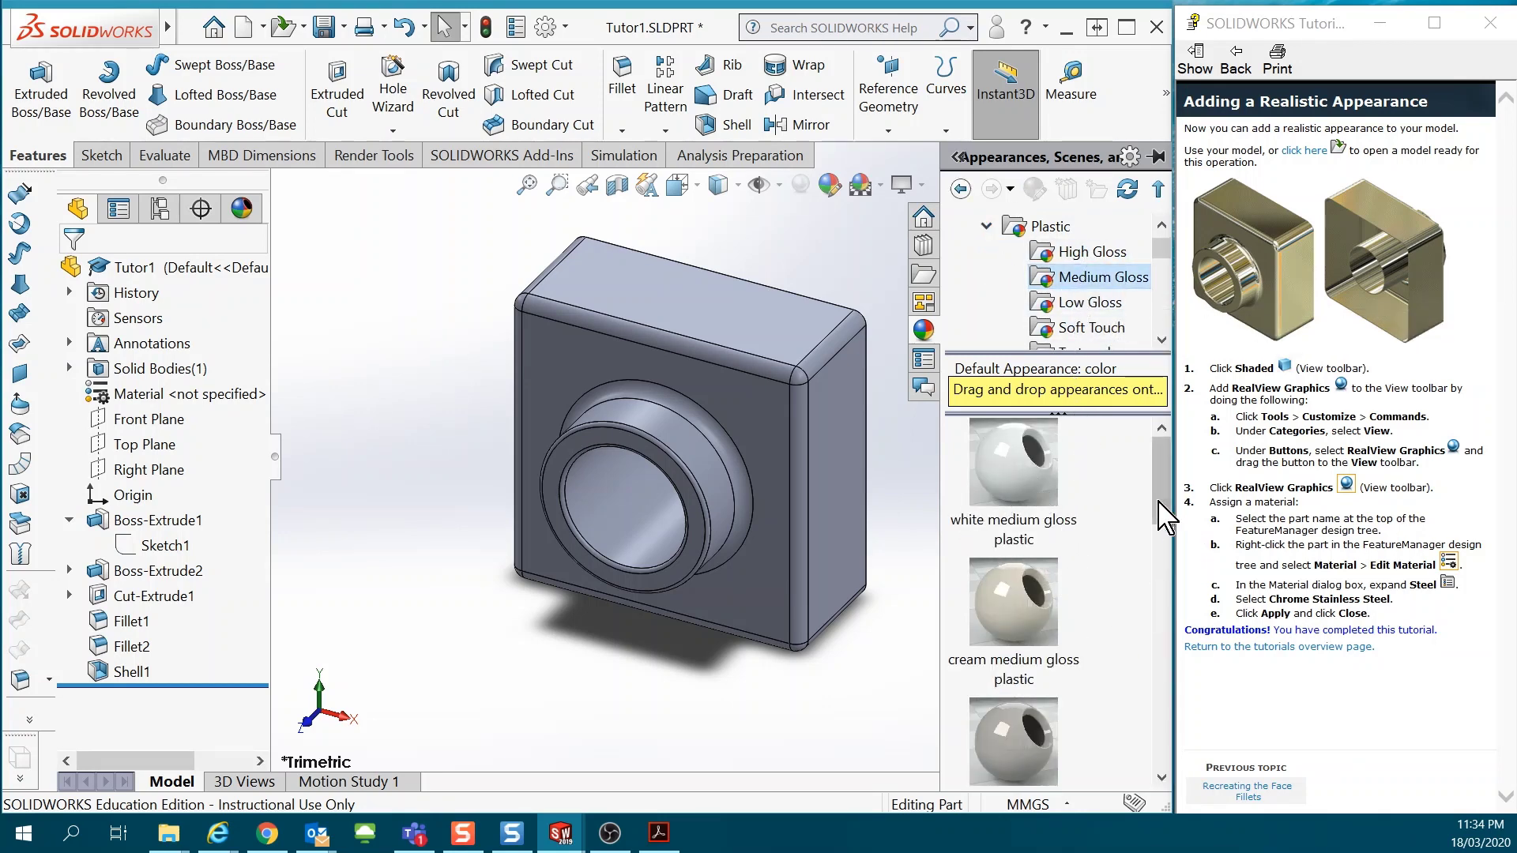
drag(1161, 483, 1131, 670)
drag(1013, 667, 1086, 493)
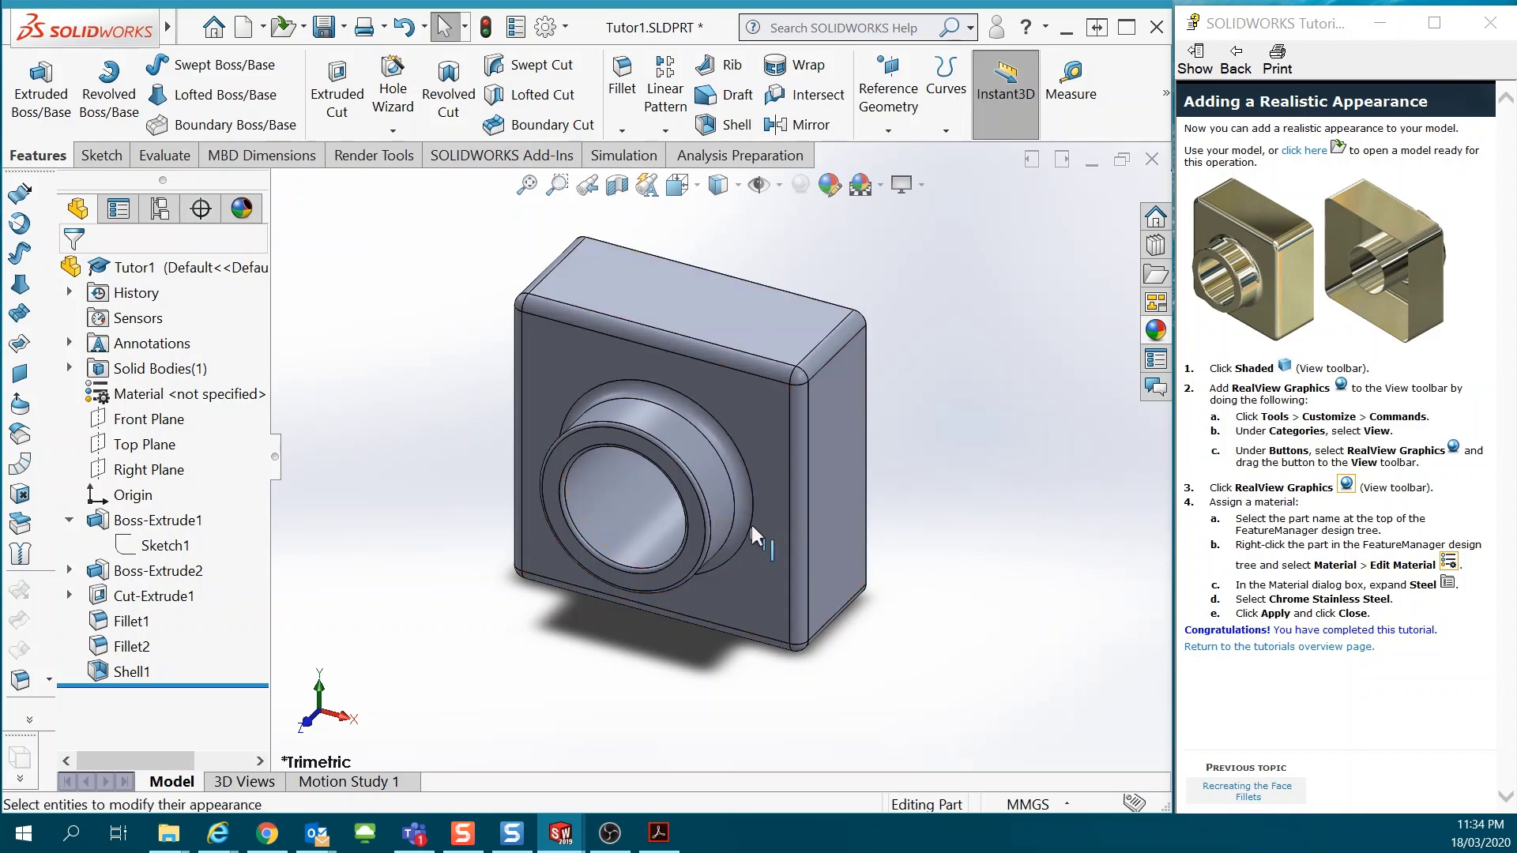
- Drag a blue medium gloss swatch onto the model, then list the part's assigned appearances
click(1156, 330)
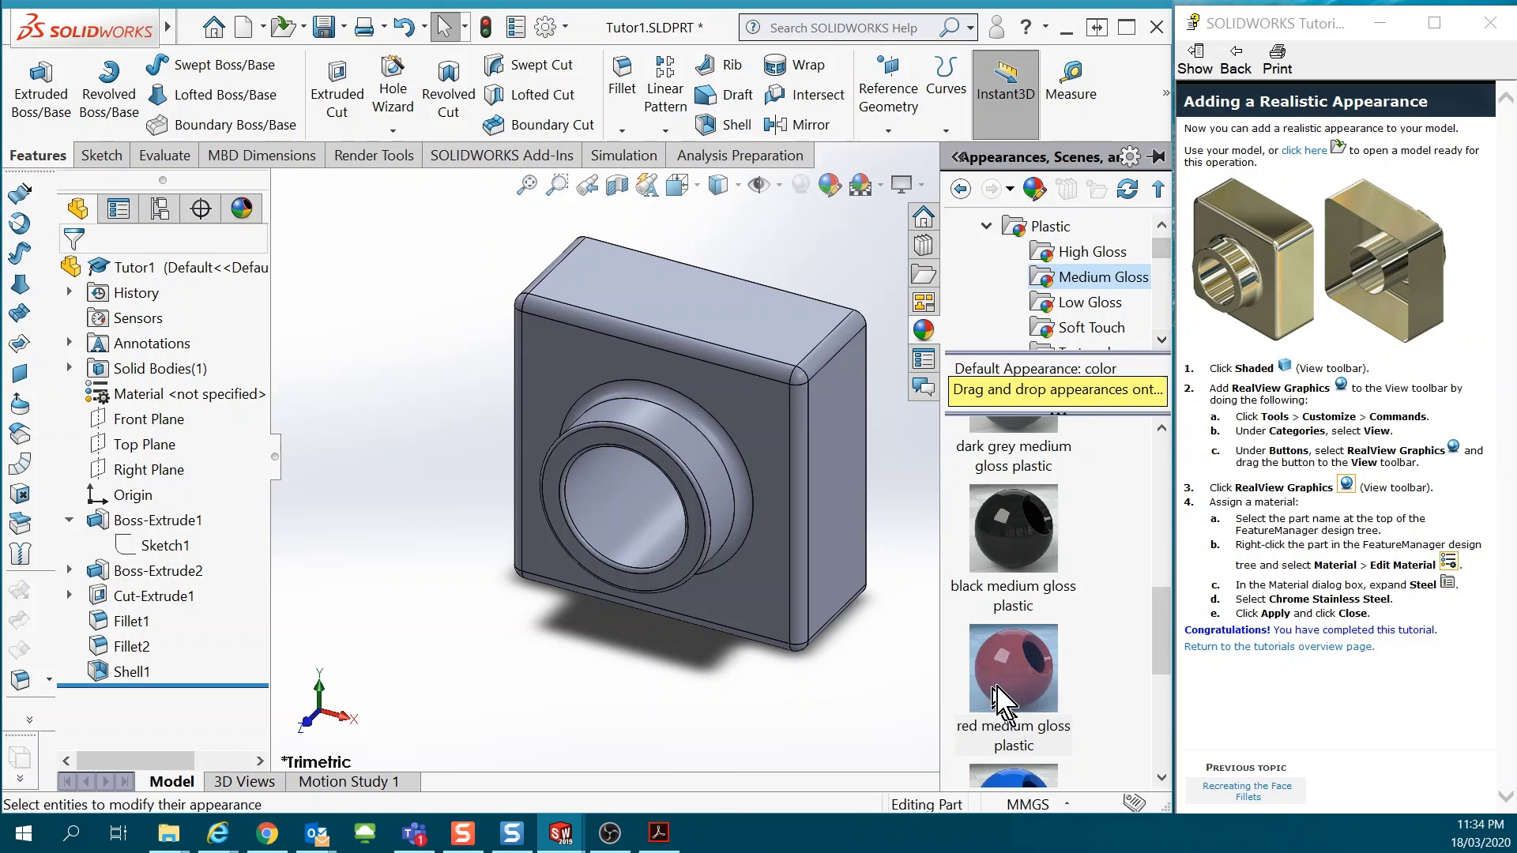
scroll(1051, 679, down, 4)
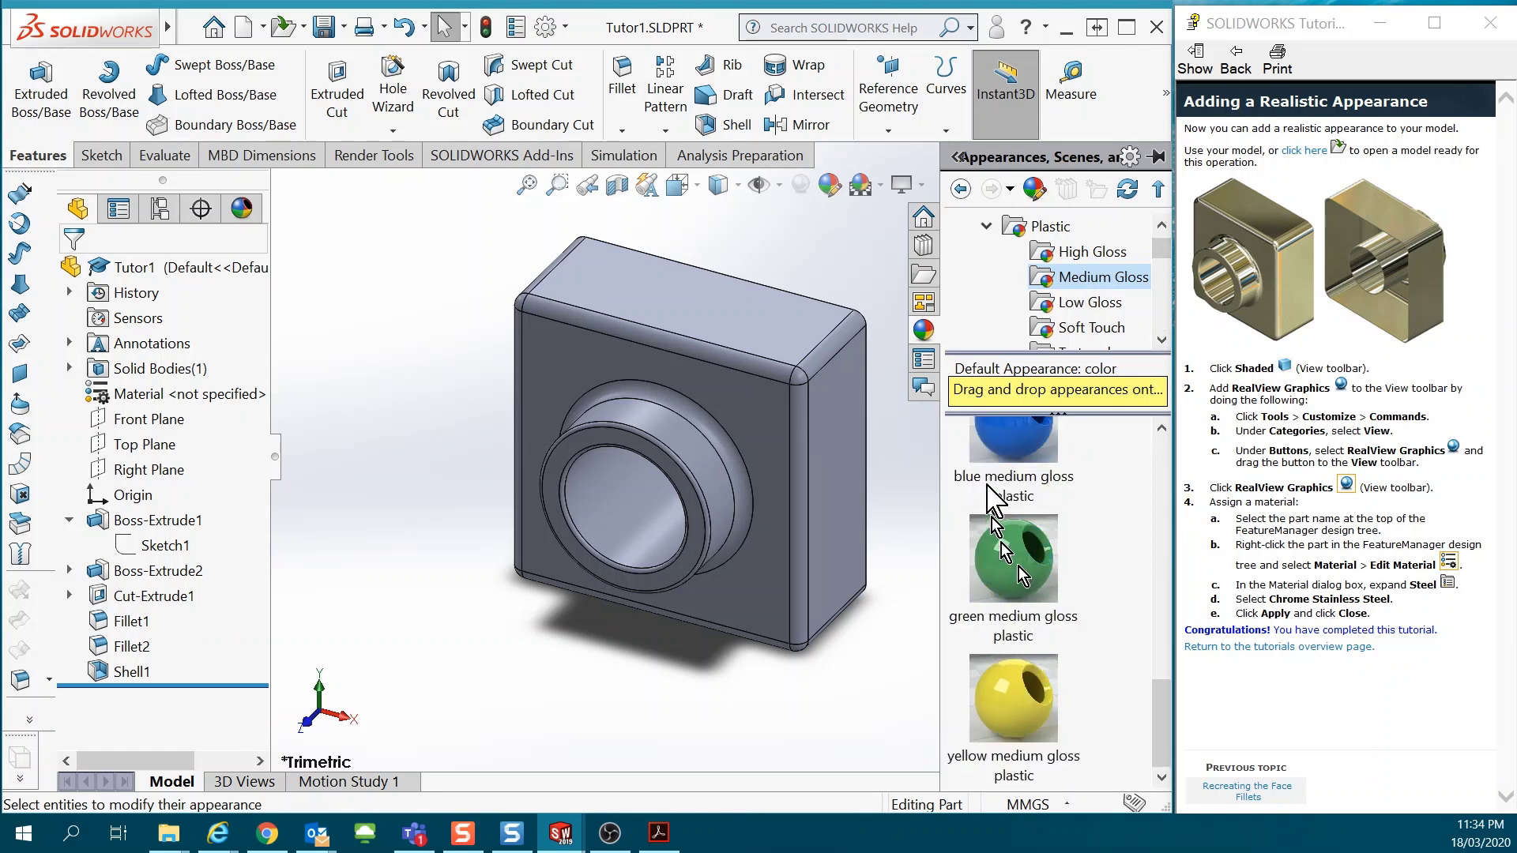
scroll(1031, 573, up, 2)
drag(1010, 586, 760, 455)
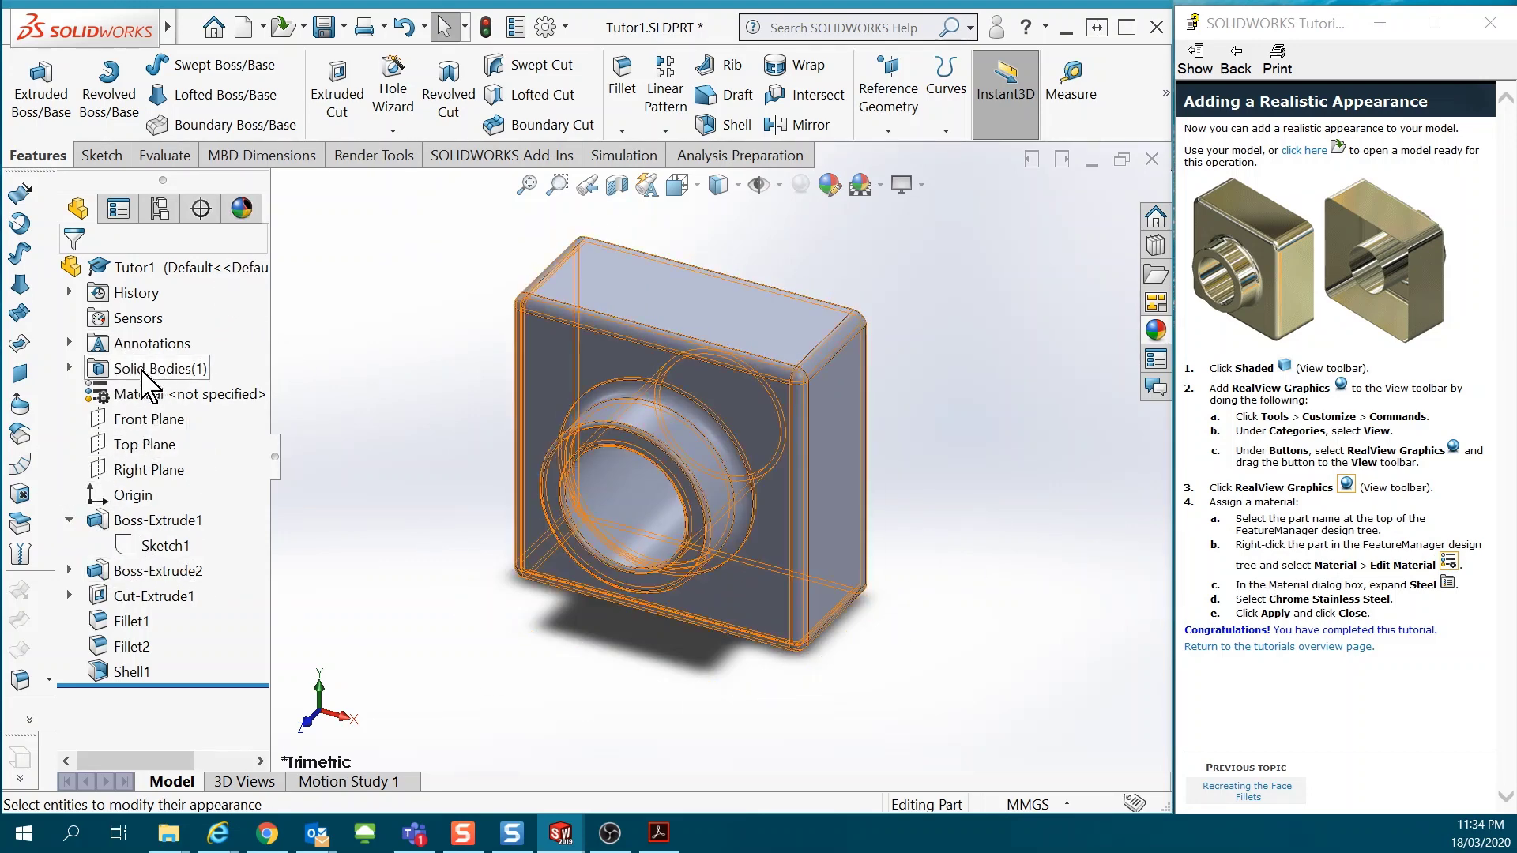
click(242, 208)
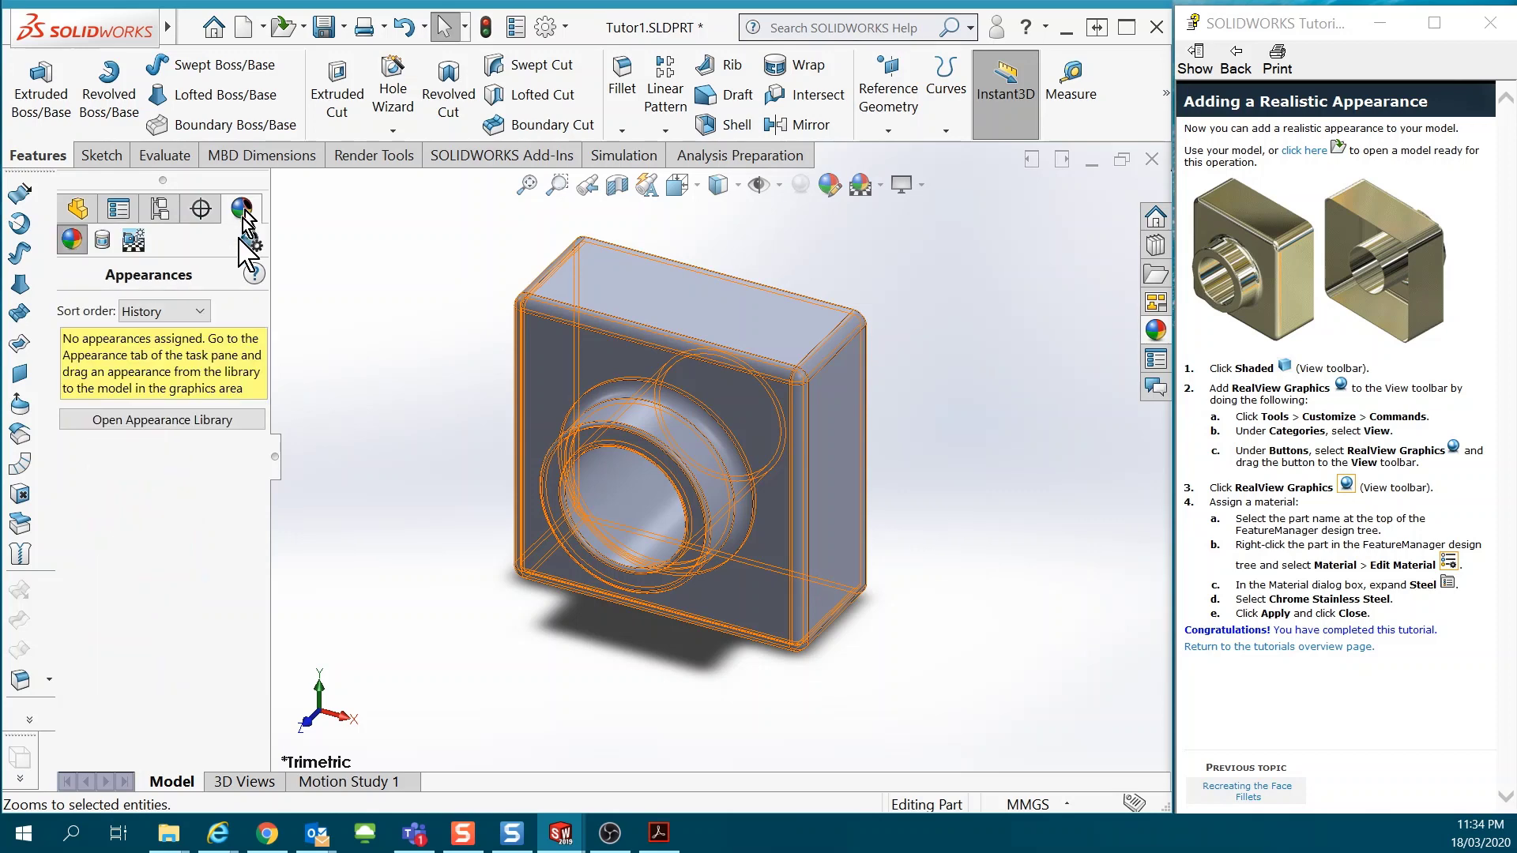
click(916, 480)
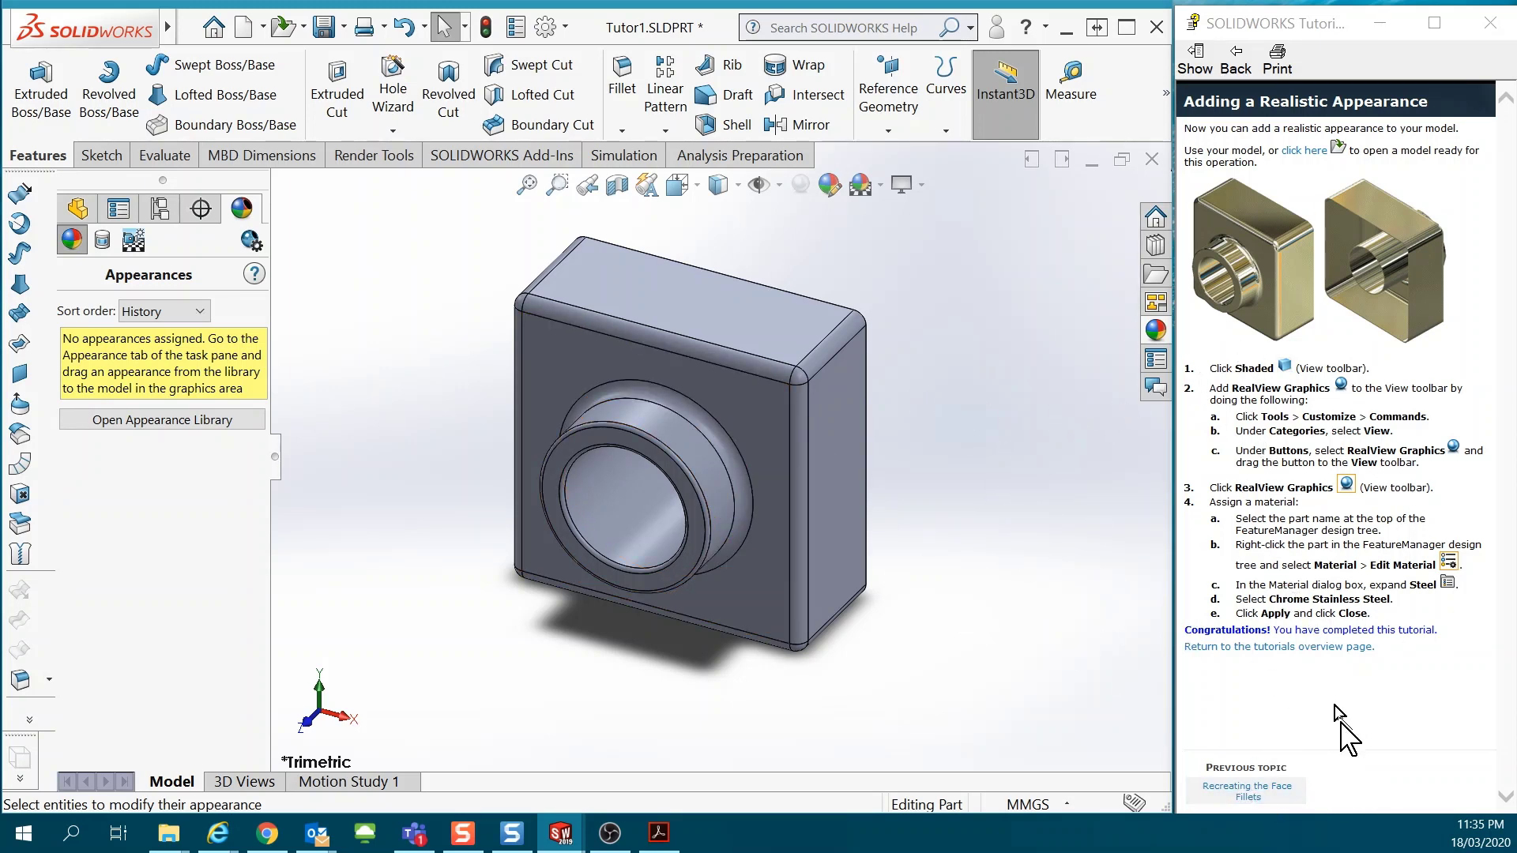
- Step the tutorial back to the Lesson 1 - Parts - Overview page
click(1237, 63)
click(1238, 64)
click(1237, 63)
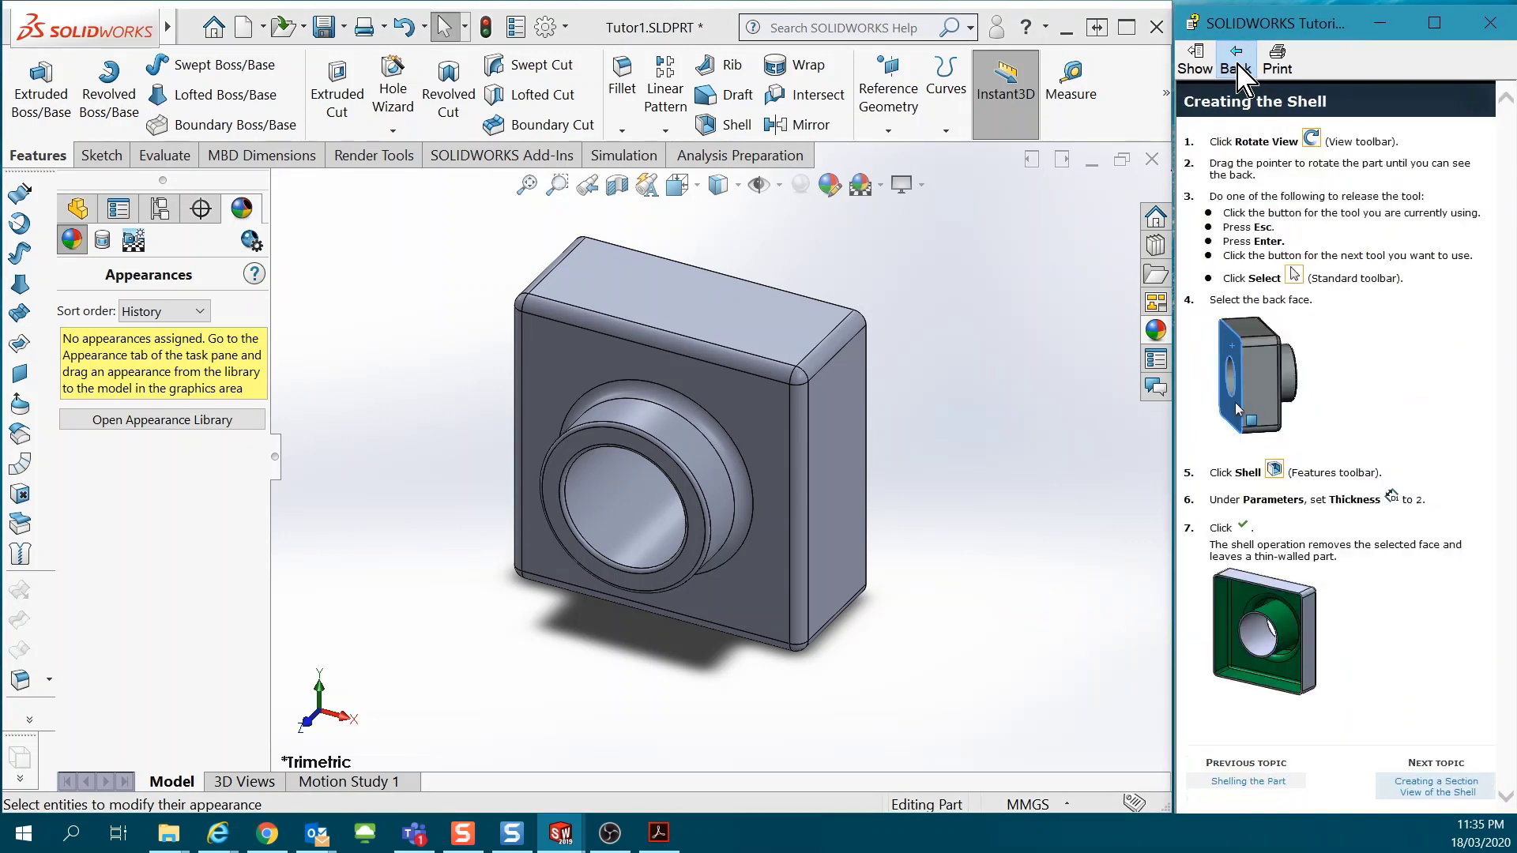
click(1237, 65)
click(1237, 65)
click(1237, 65)
click(1238, 65)
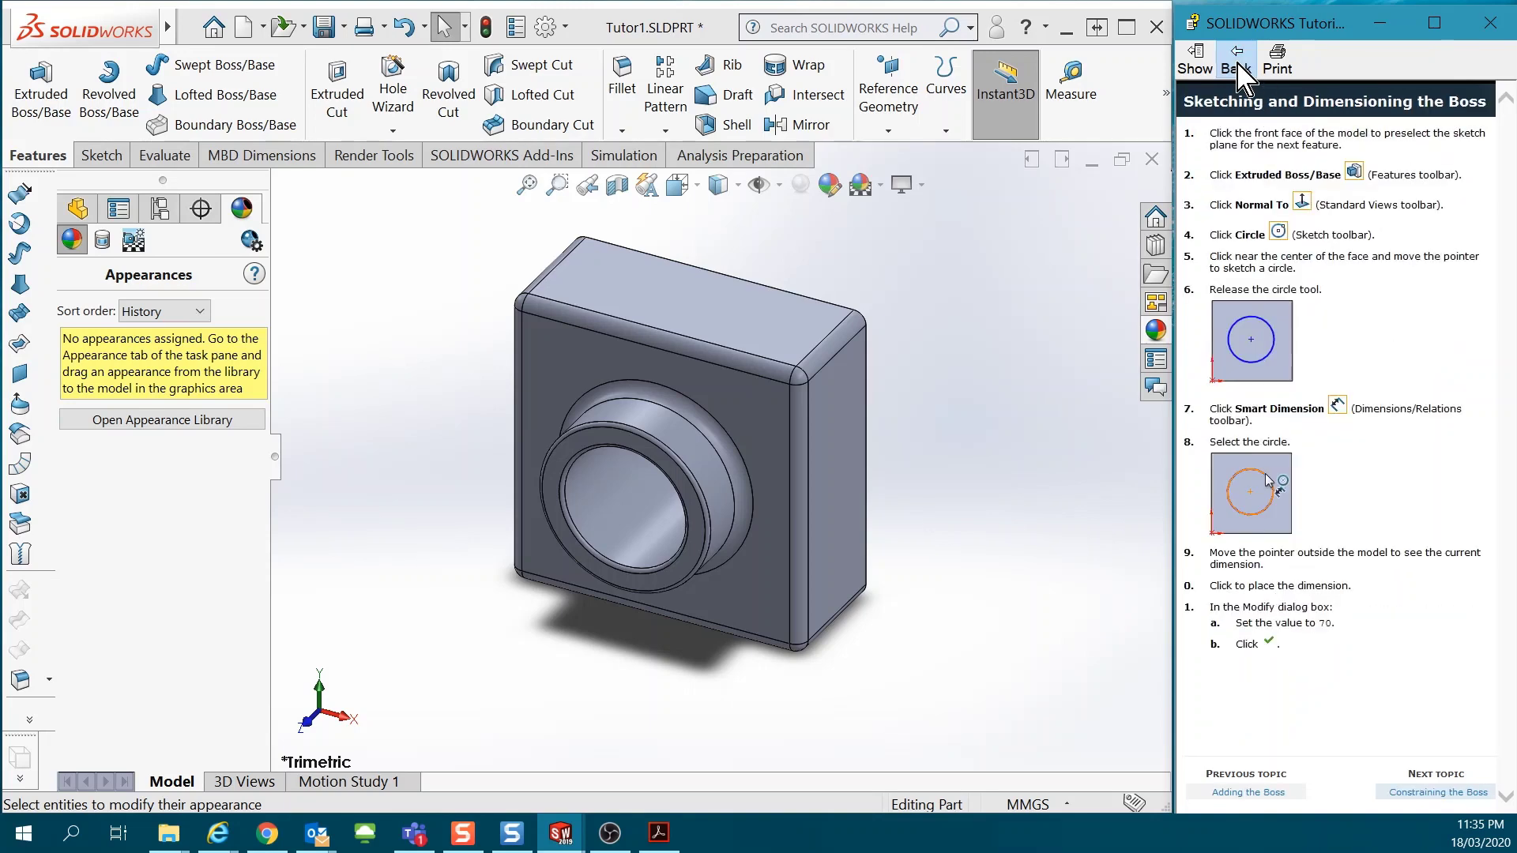
click(1237, 65)
click(1237, 65)
click(1237, 64)
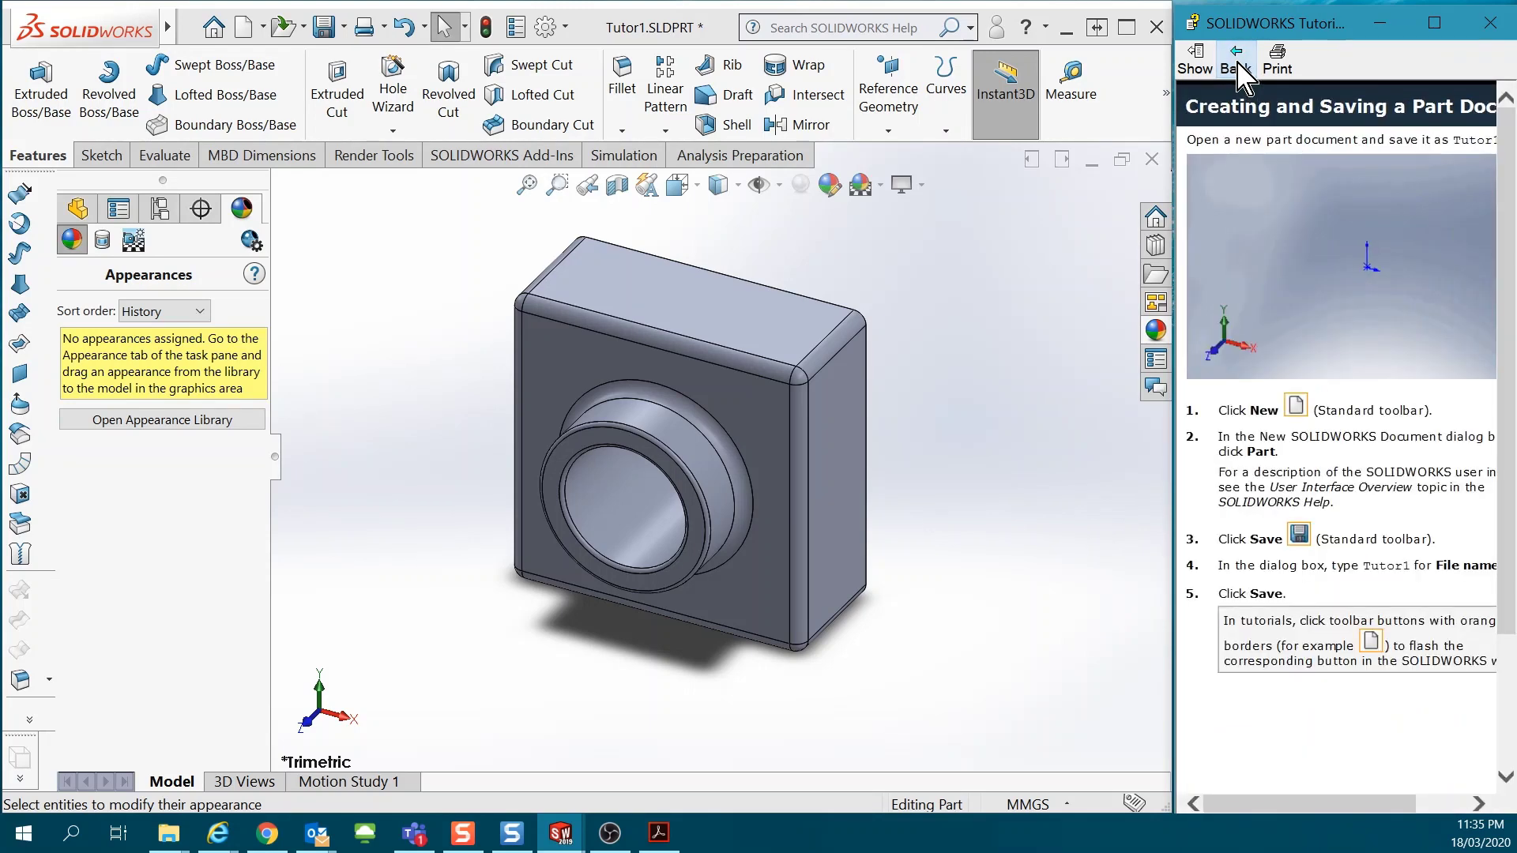
click(1238, 65)
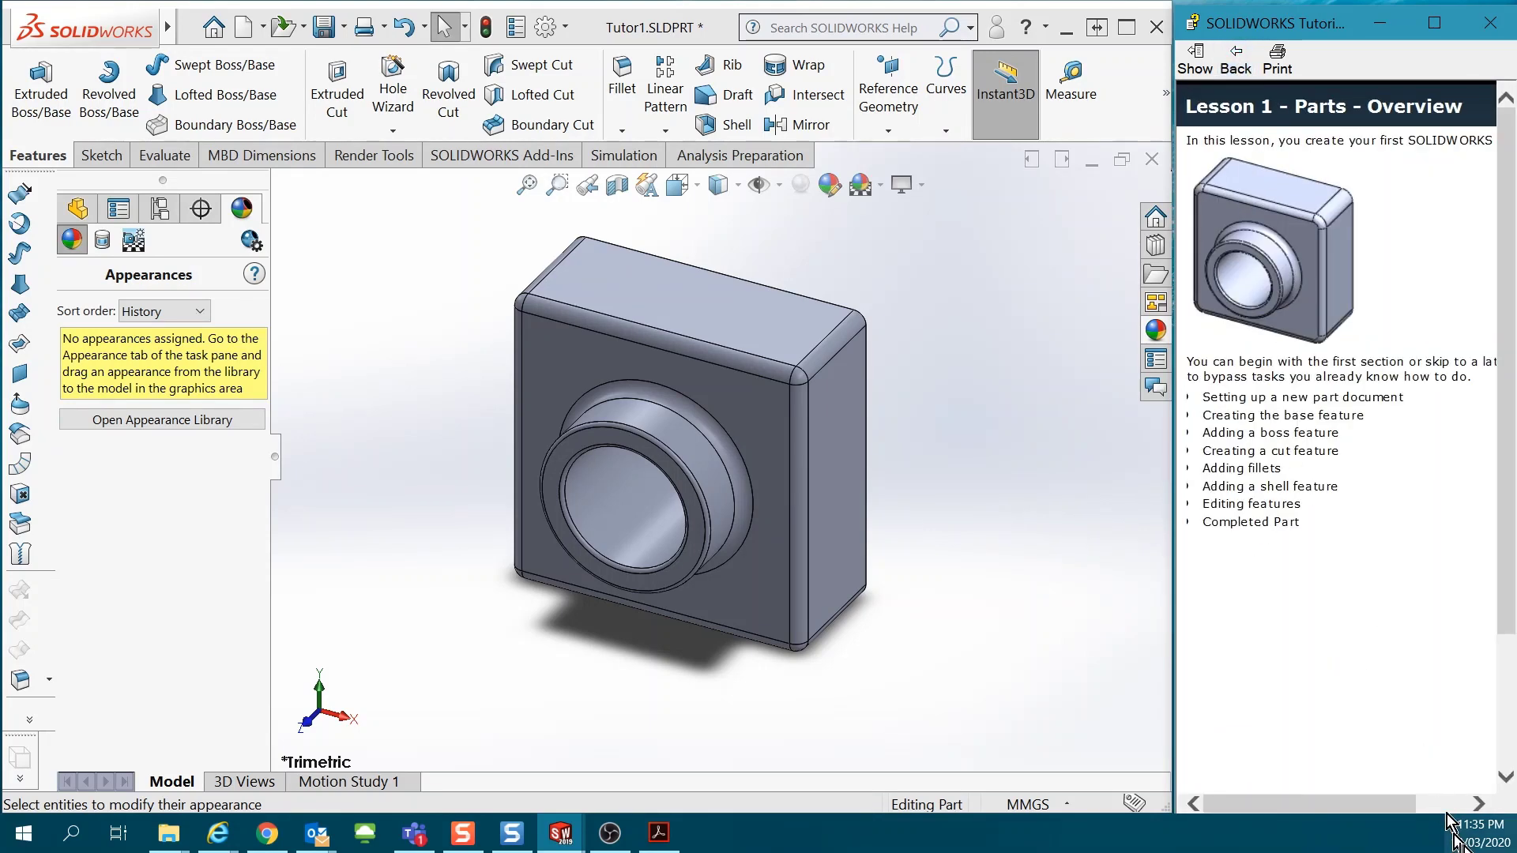
- Close Tutor1 without saving and create a new Part document
click(1153, 163)
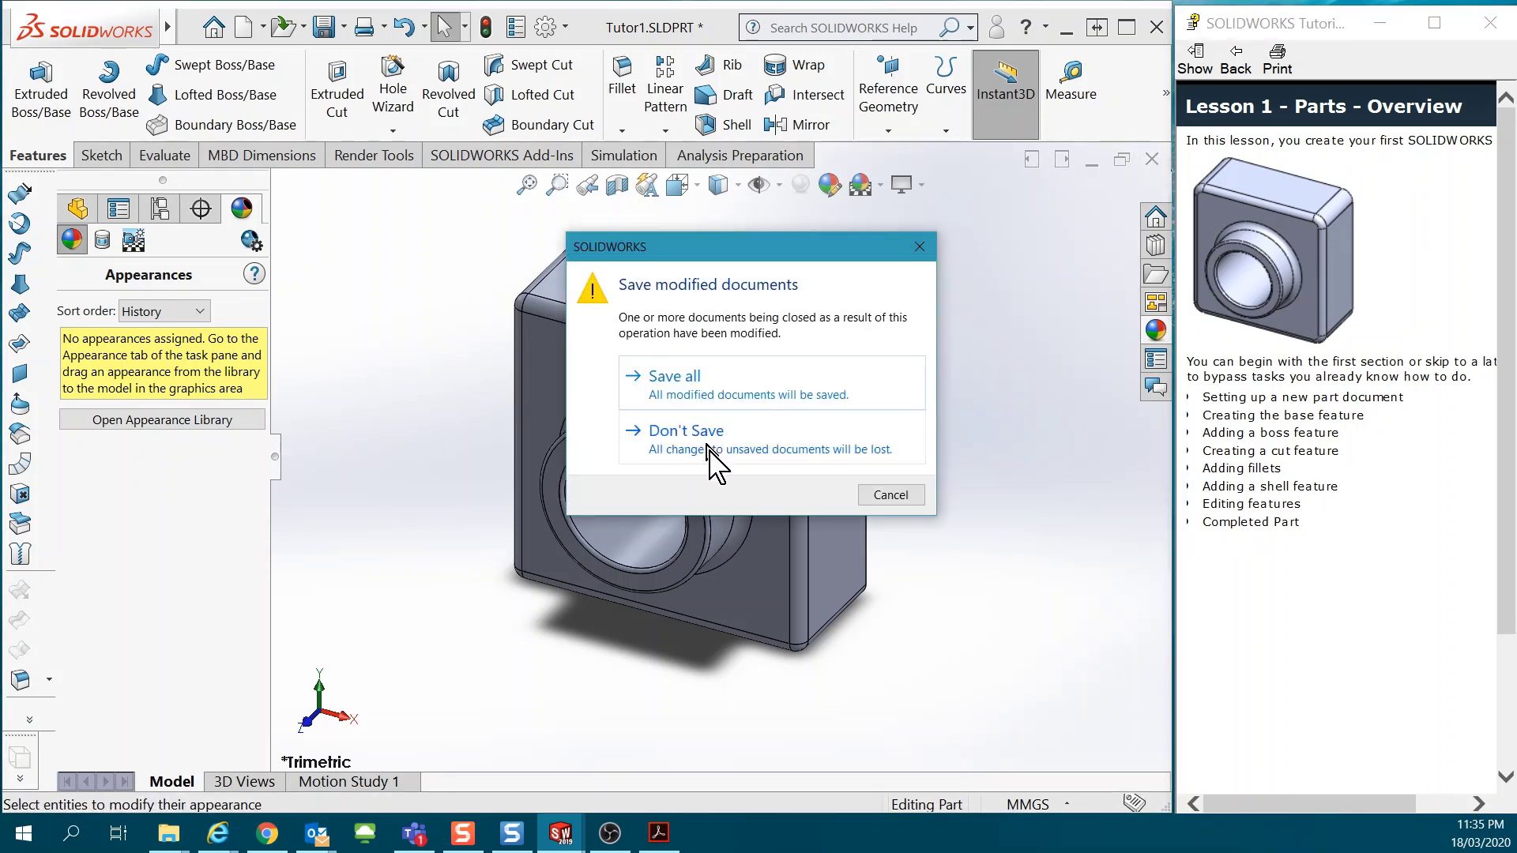
click(707, 448)
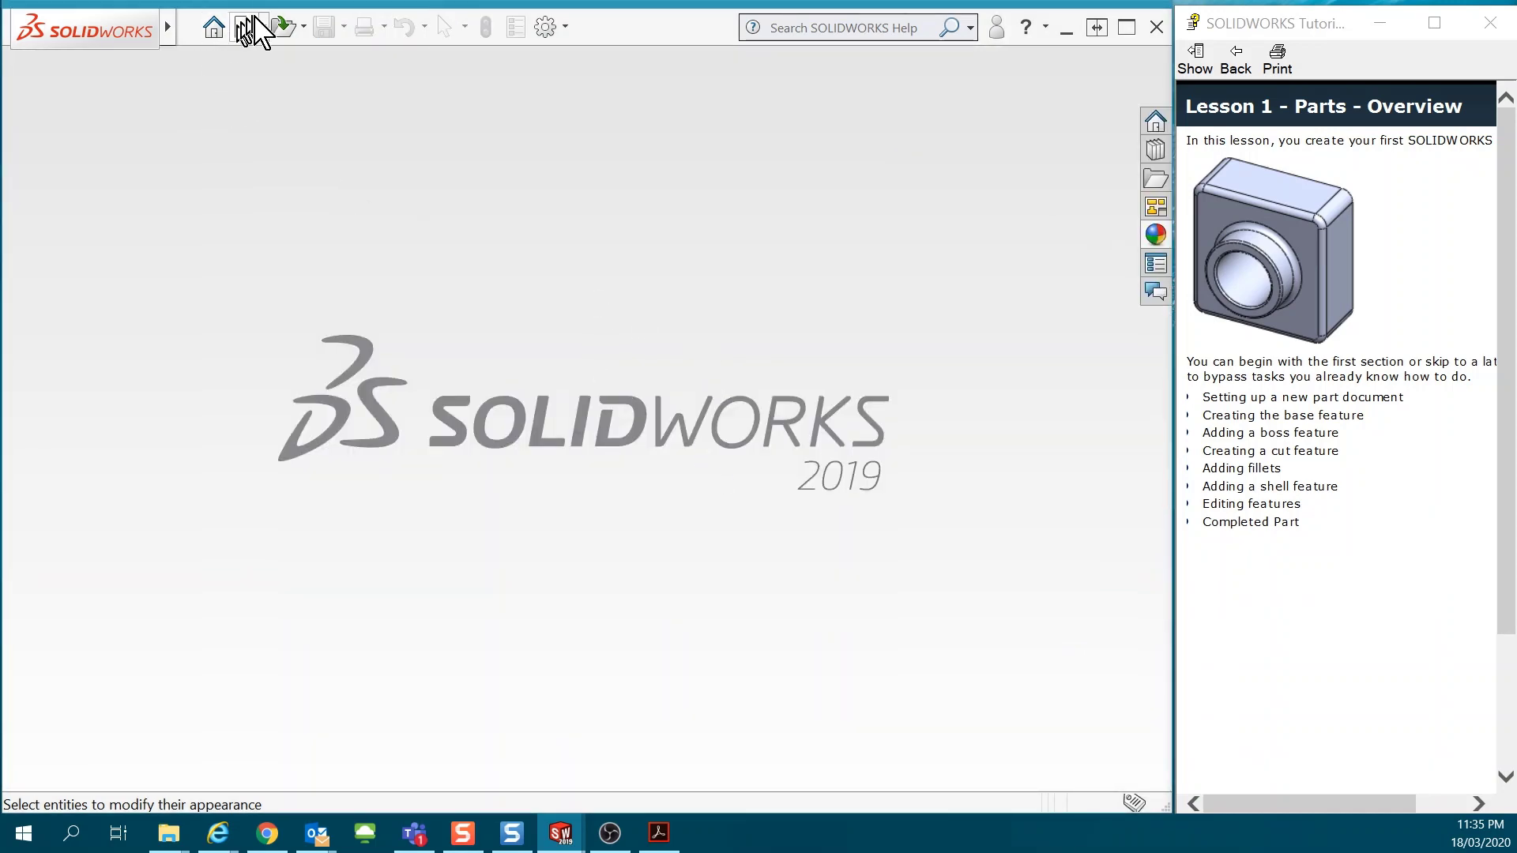
click(243, 30)
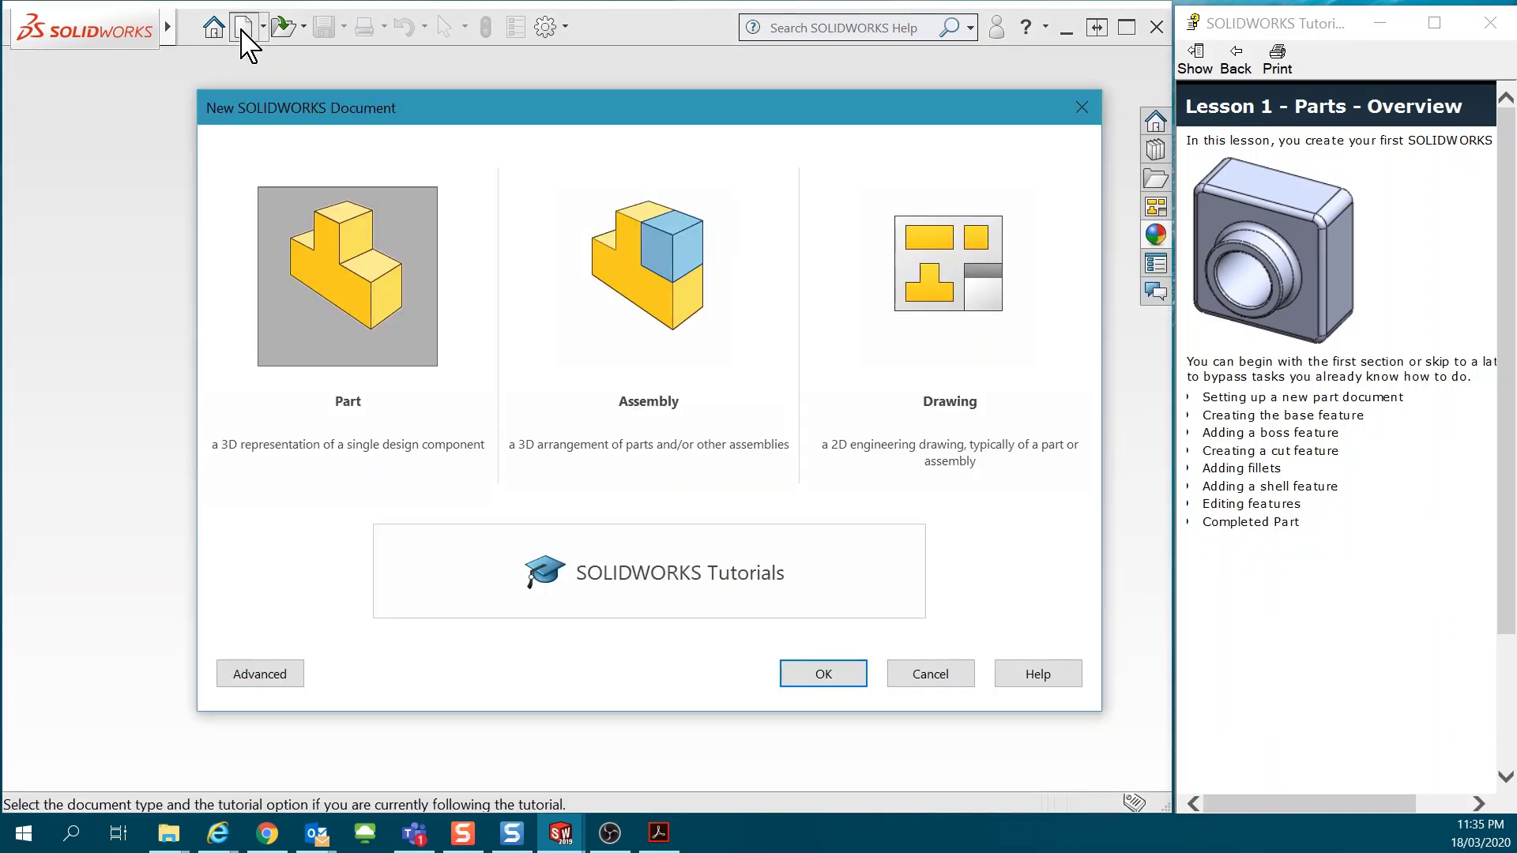
double_click(355, 275)
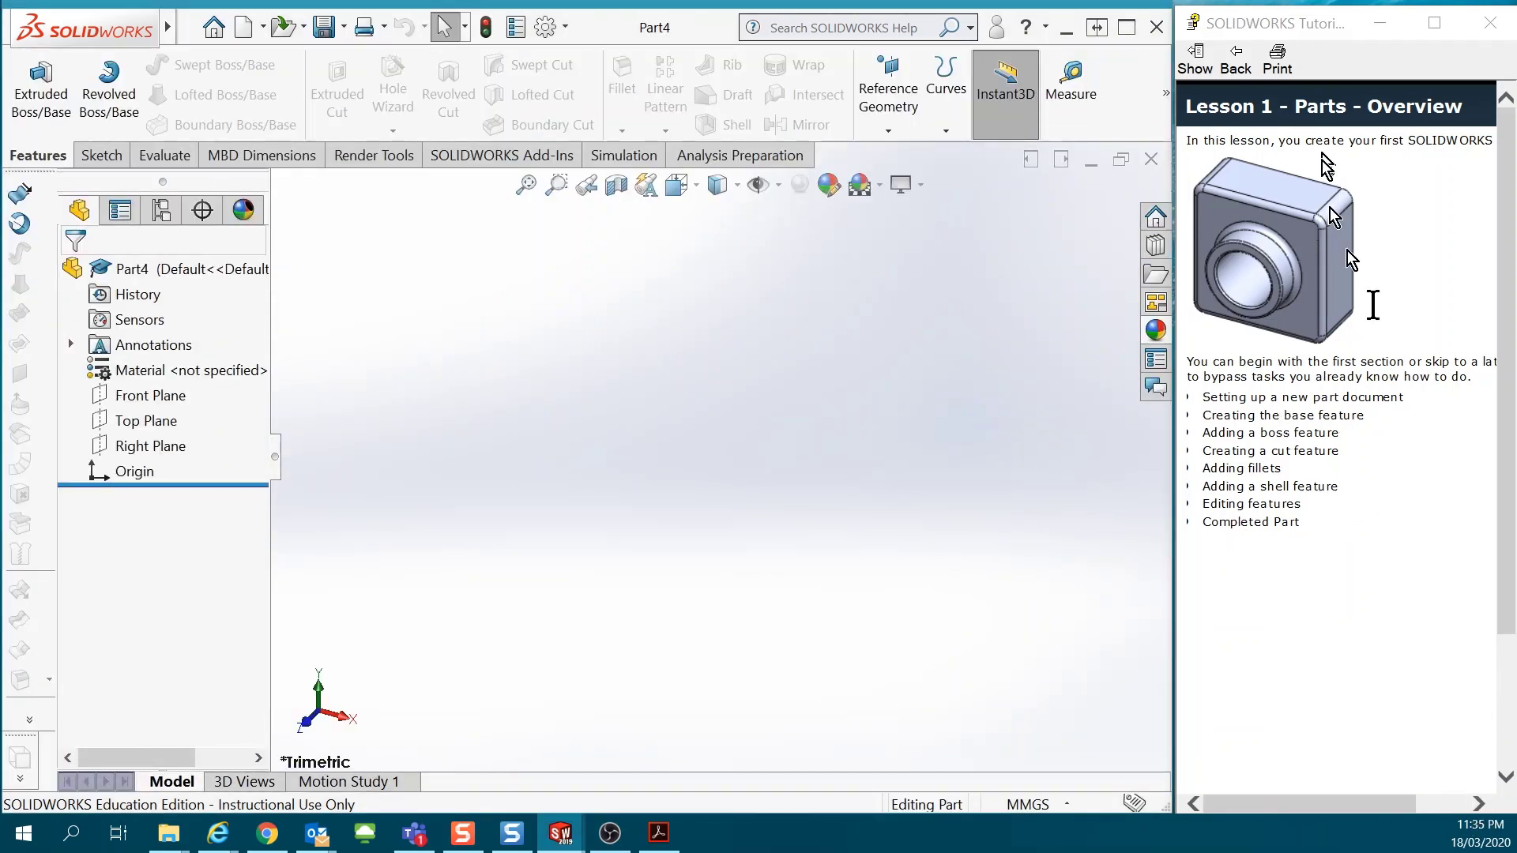
- Advance the tutorial to Creating the Base and start an Extruded Boss/Base feature
scroll(1428, 731, down, 3)
click(1463, 783)
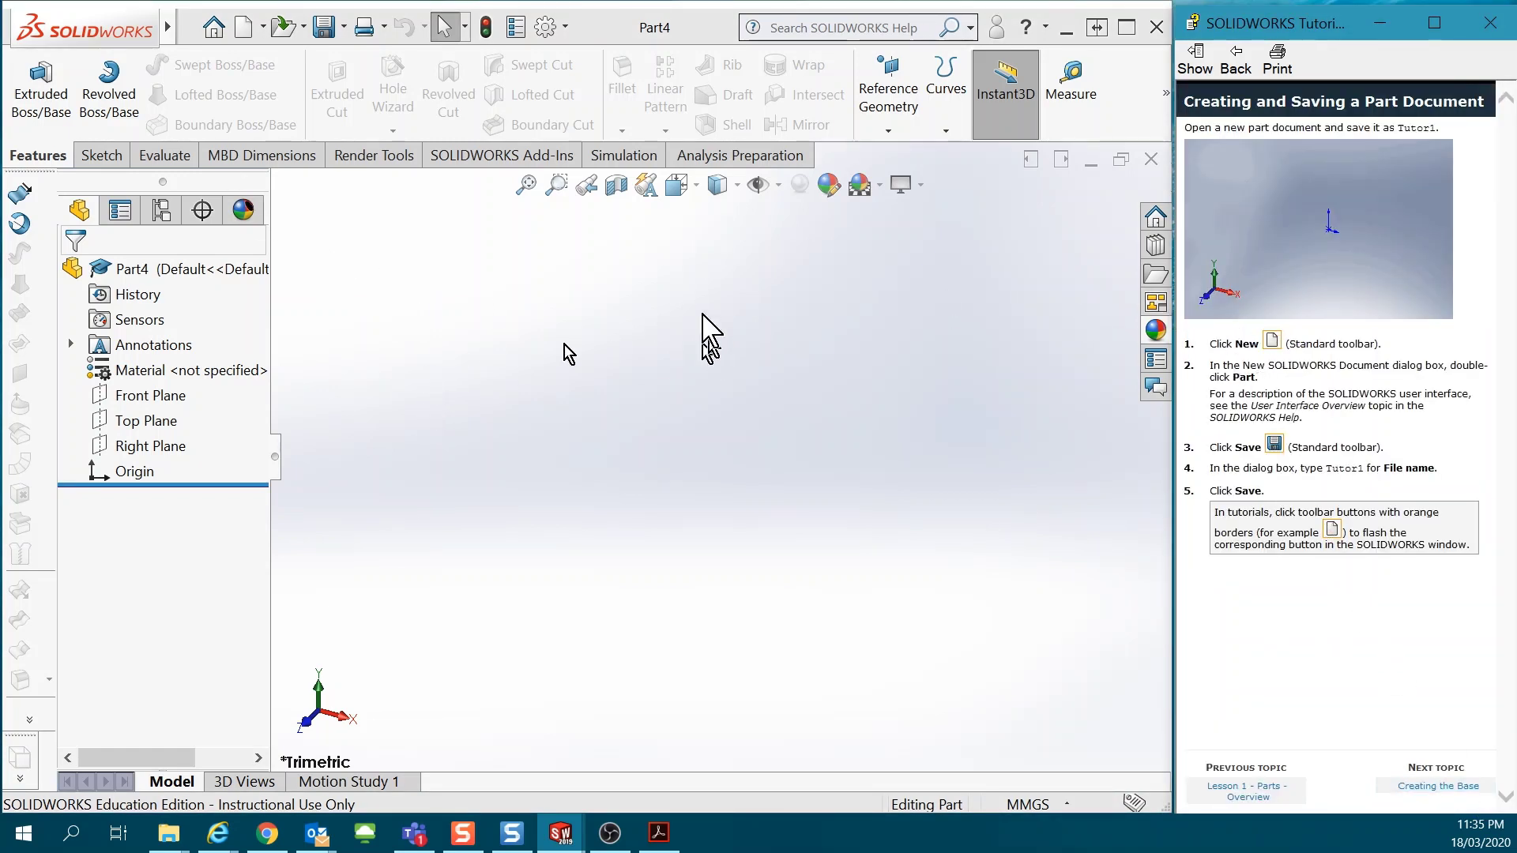
click(1436, 787)
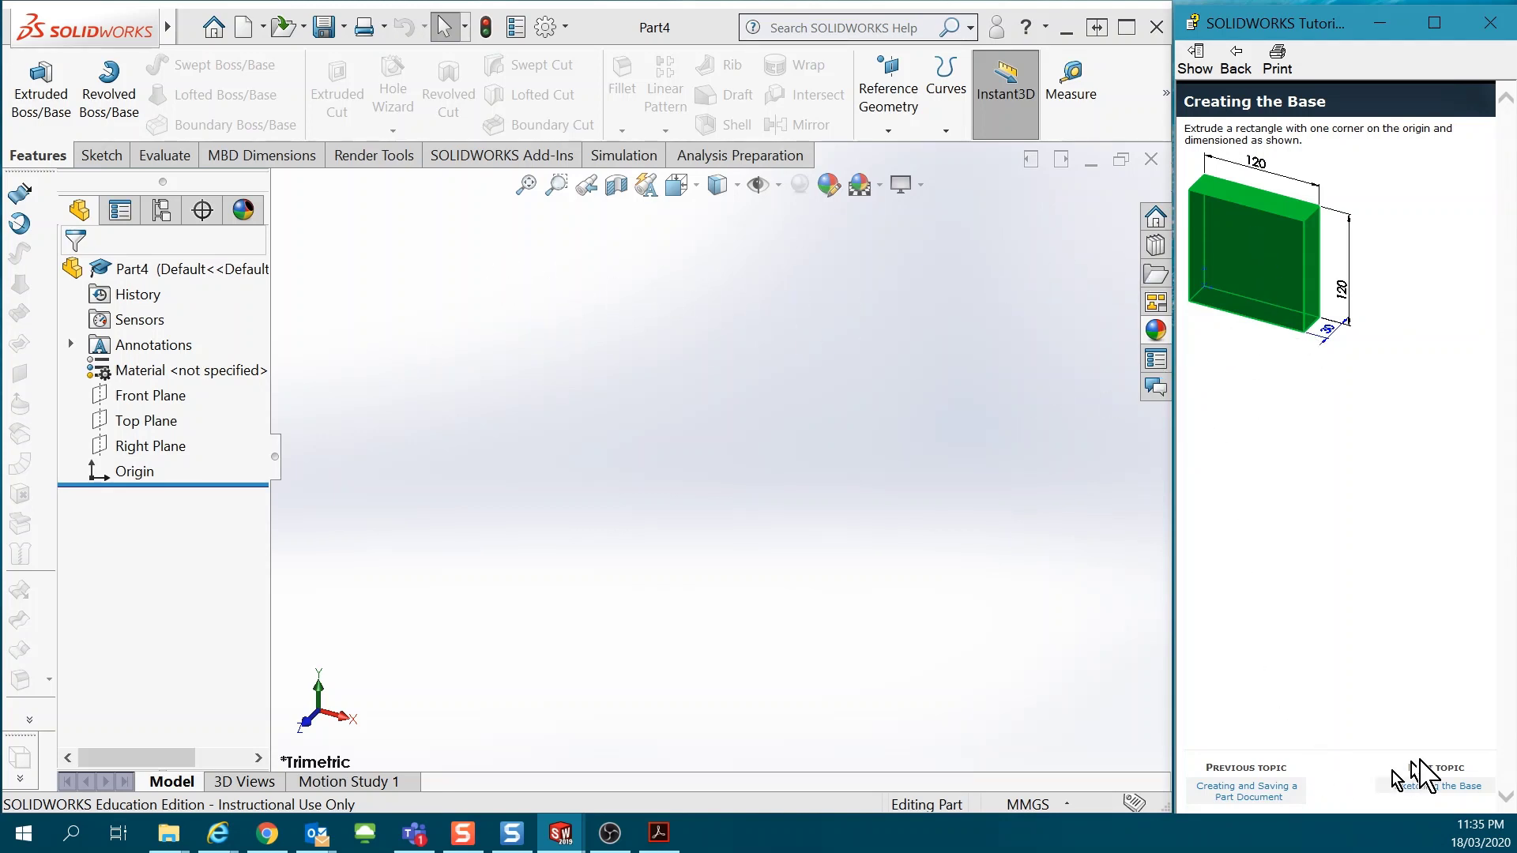
click(1430, 787)
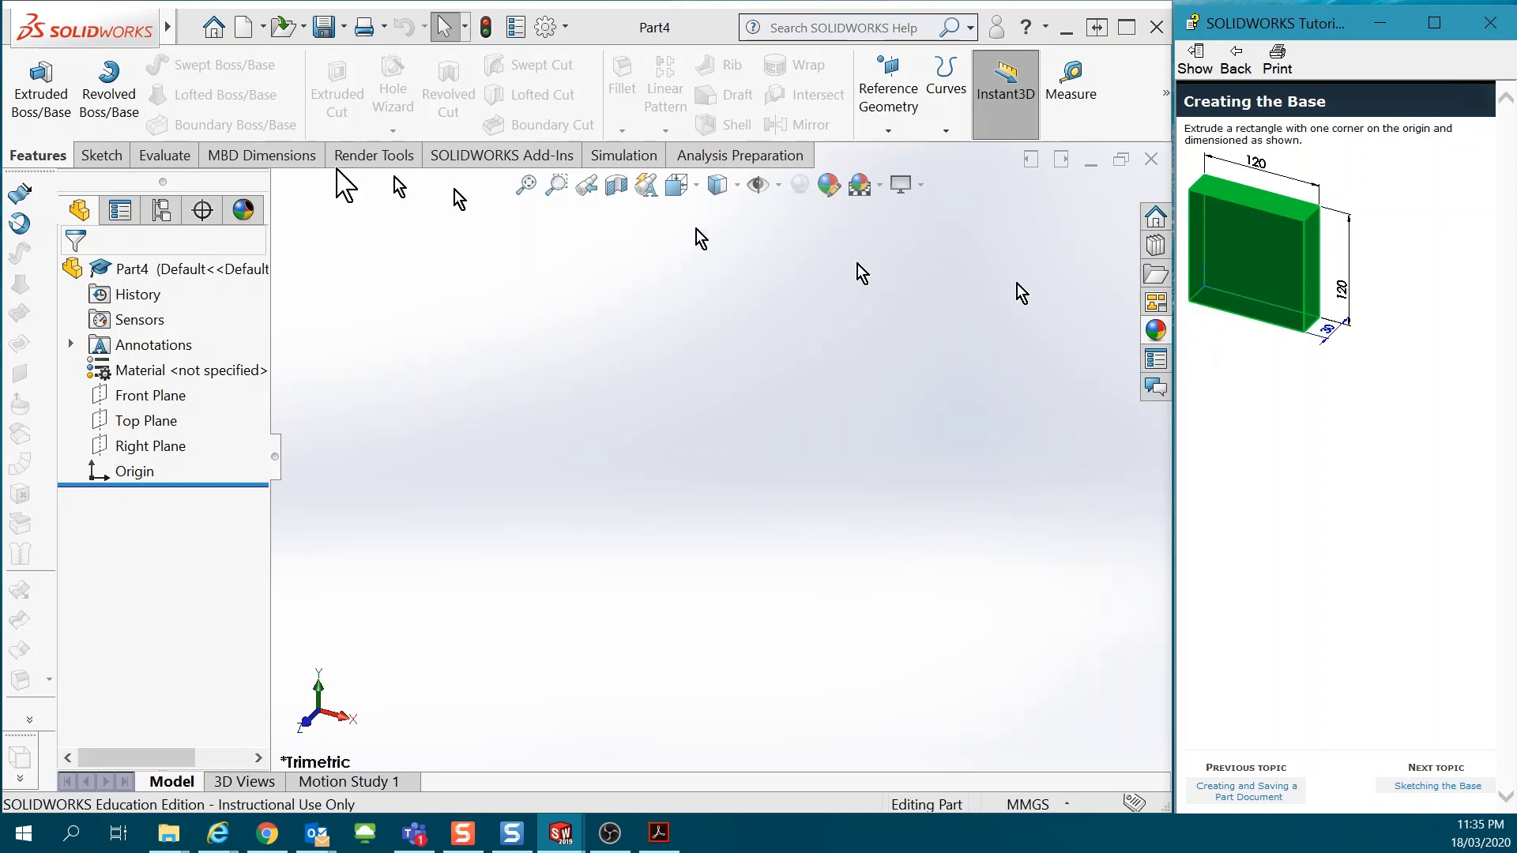
click(37, 103)
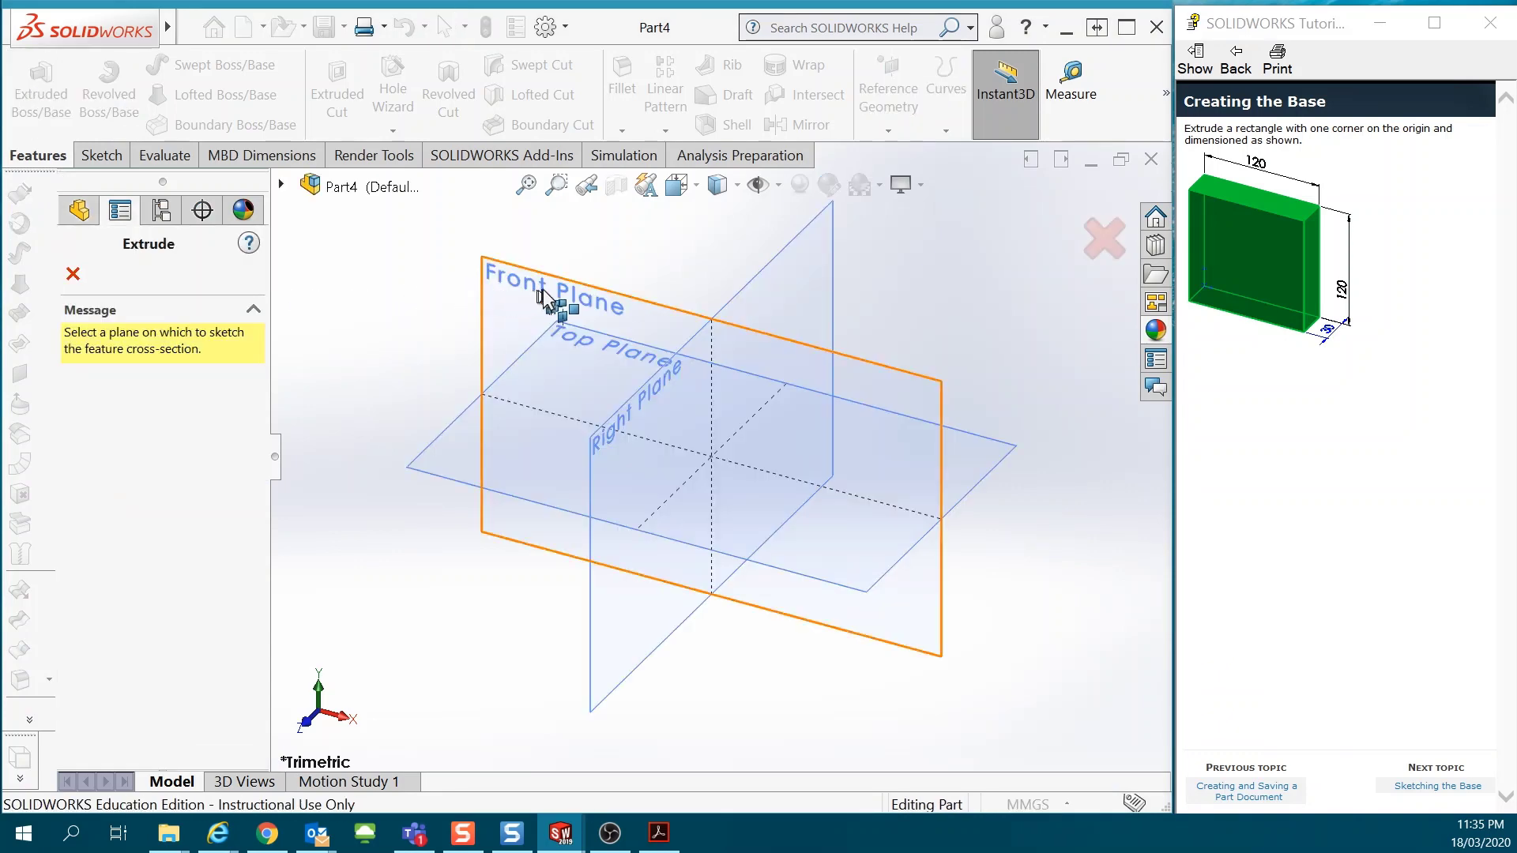
- Draw a corner rectangle on the Front Plane from the origin up and to the right
click(544, 298)
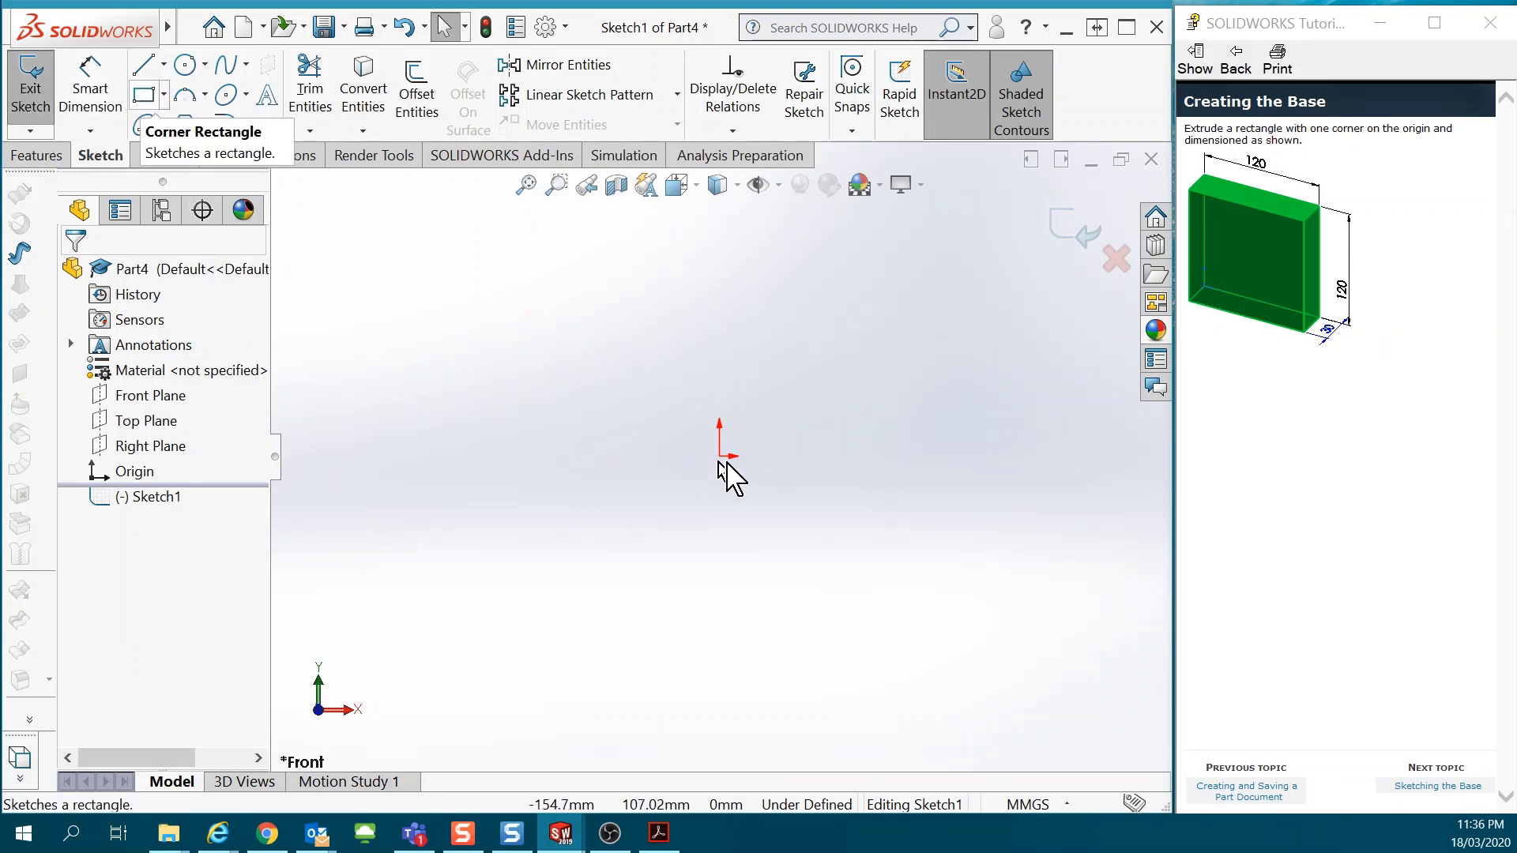
click(147, 96)
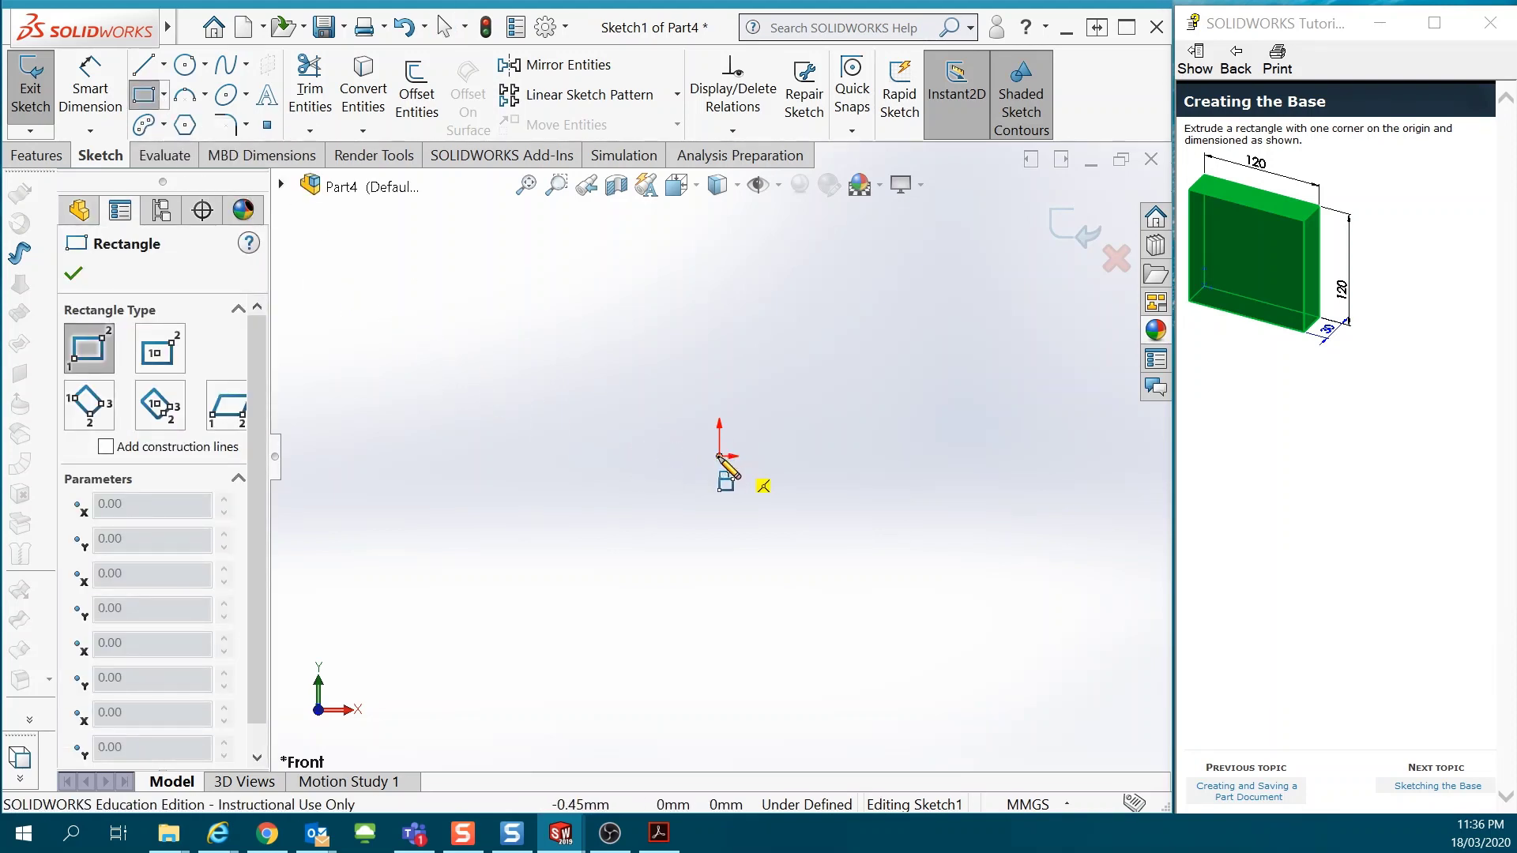
mouse_move(719, 456)
mouse_down()
mouse_move(727, 430)
mouse_move(904, 324)
mouse_move(907, 298)
mouse_up()
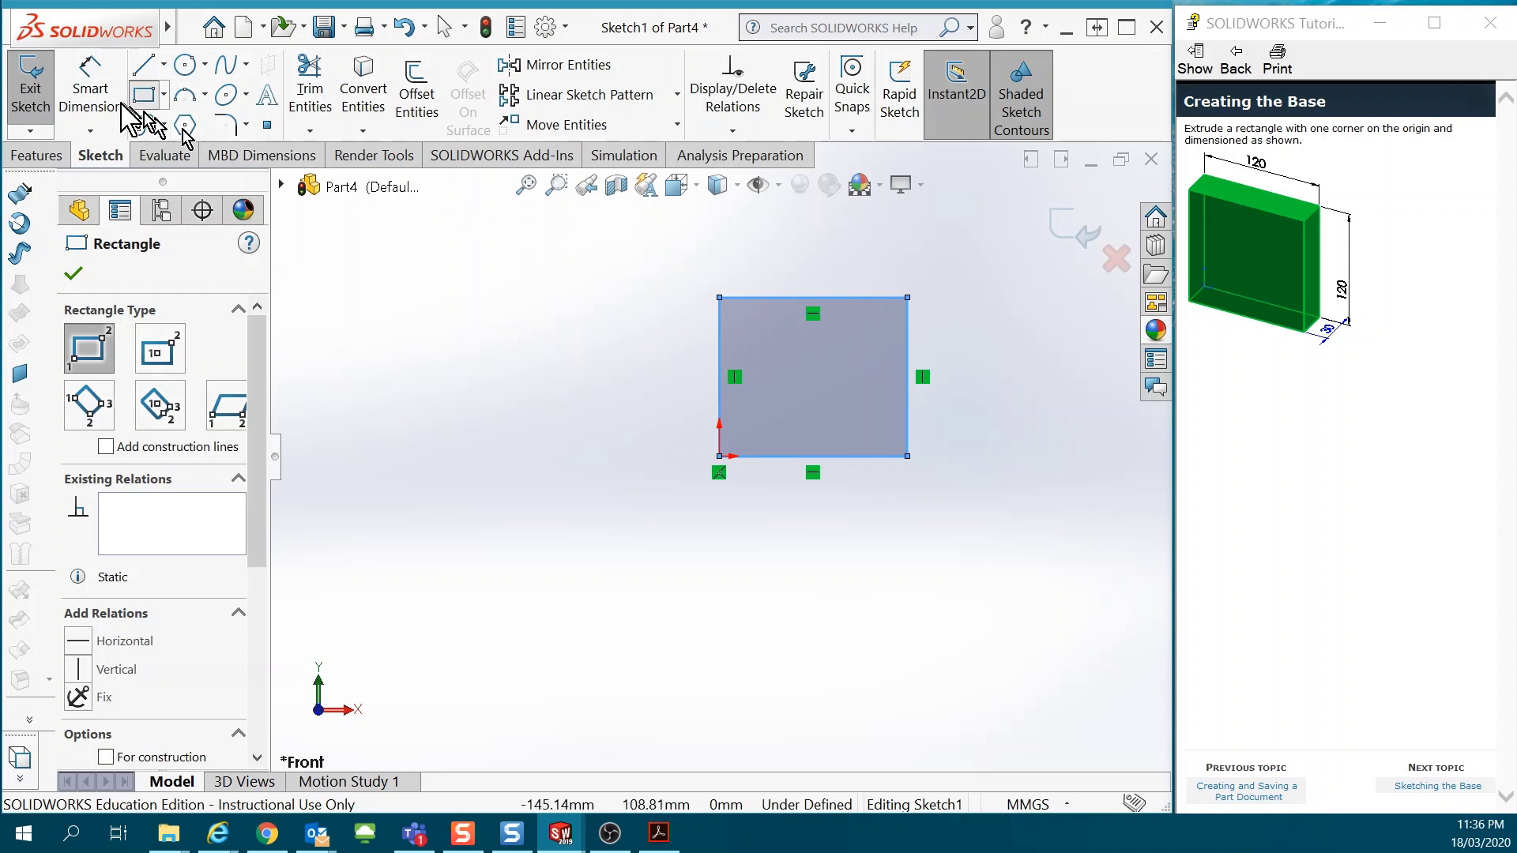
- Dimension the rectangle's top edge and right edge to 120 mm each, then fit the sketch in view
click(90, 94)
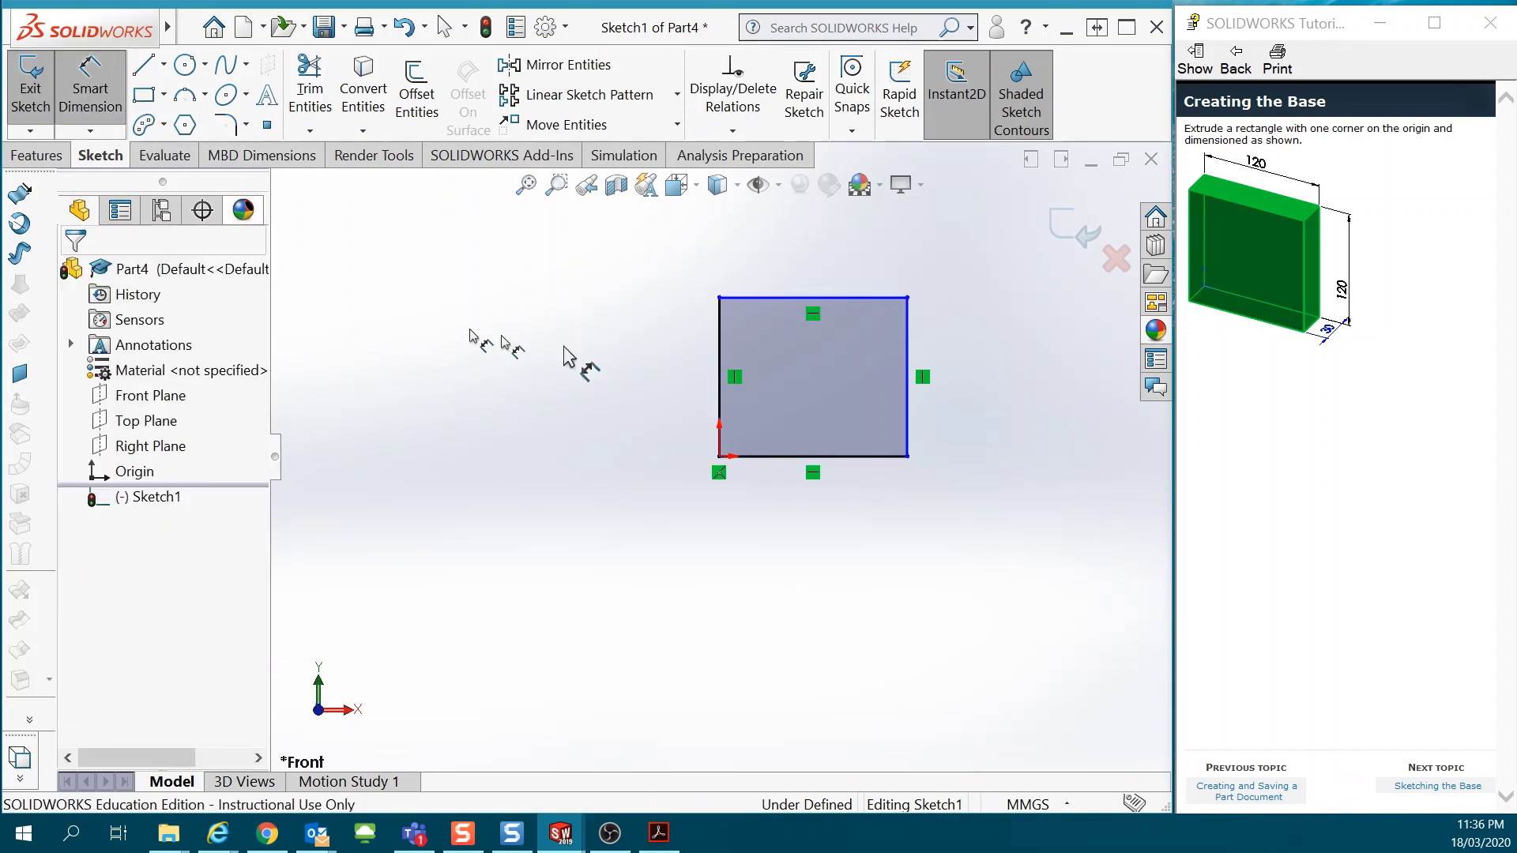
click(797, 299)
click(813, 272)
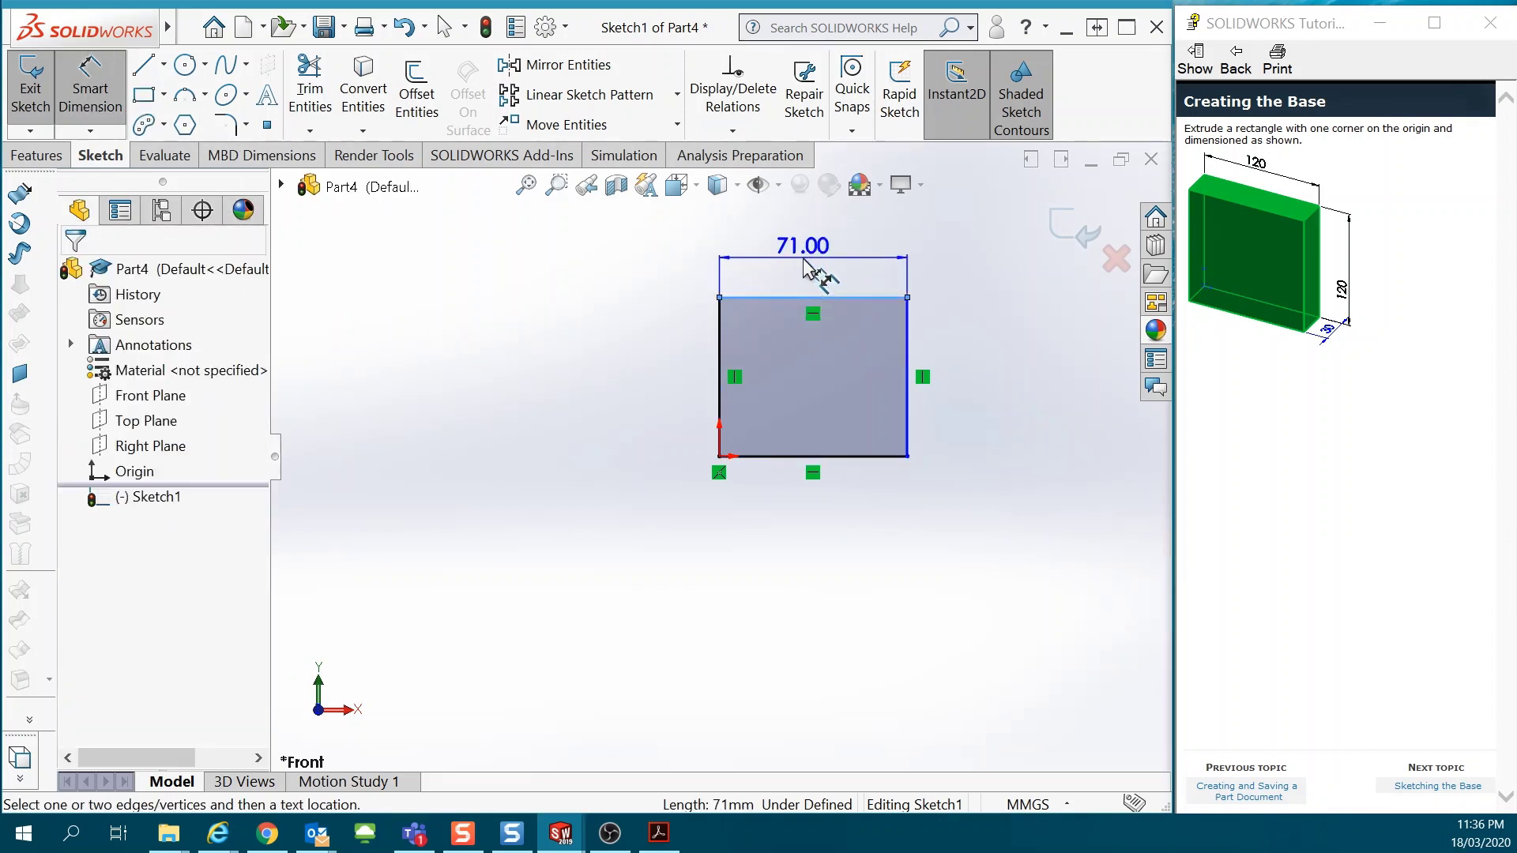
text(120)
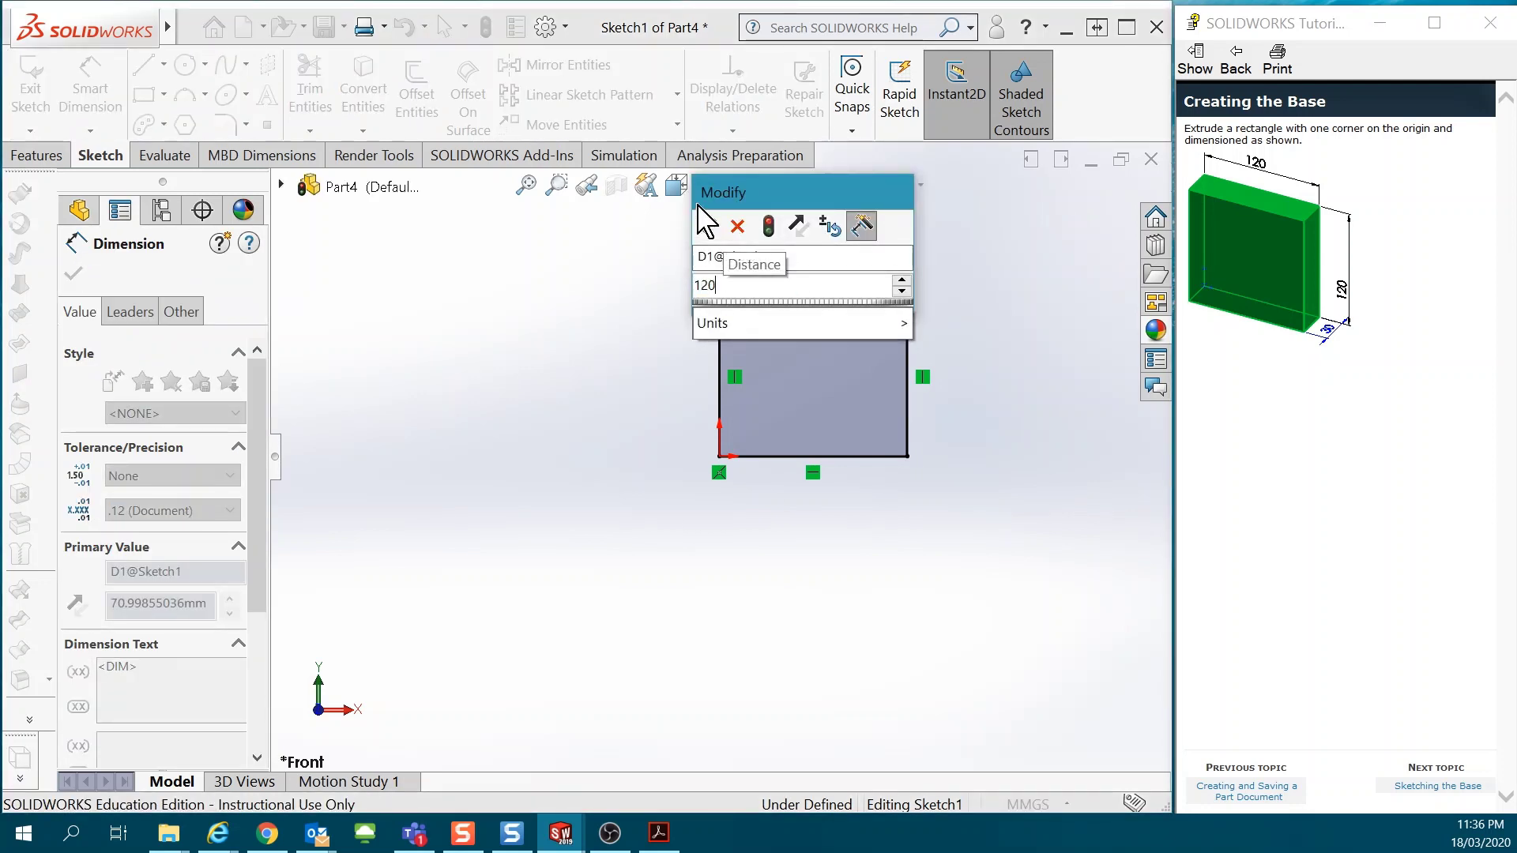
click(706, 229)
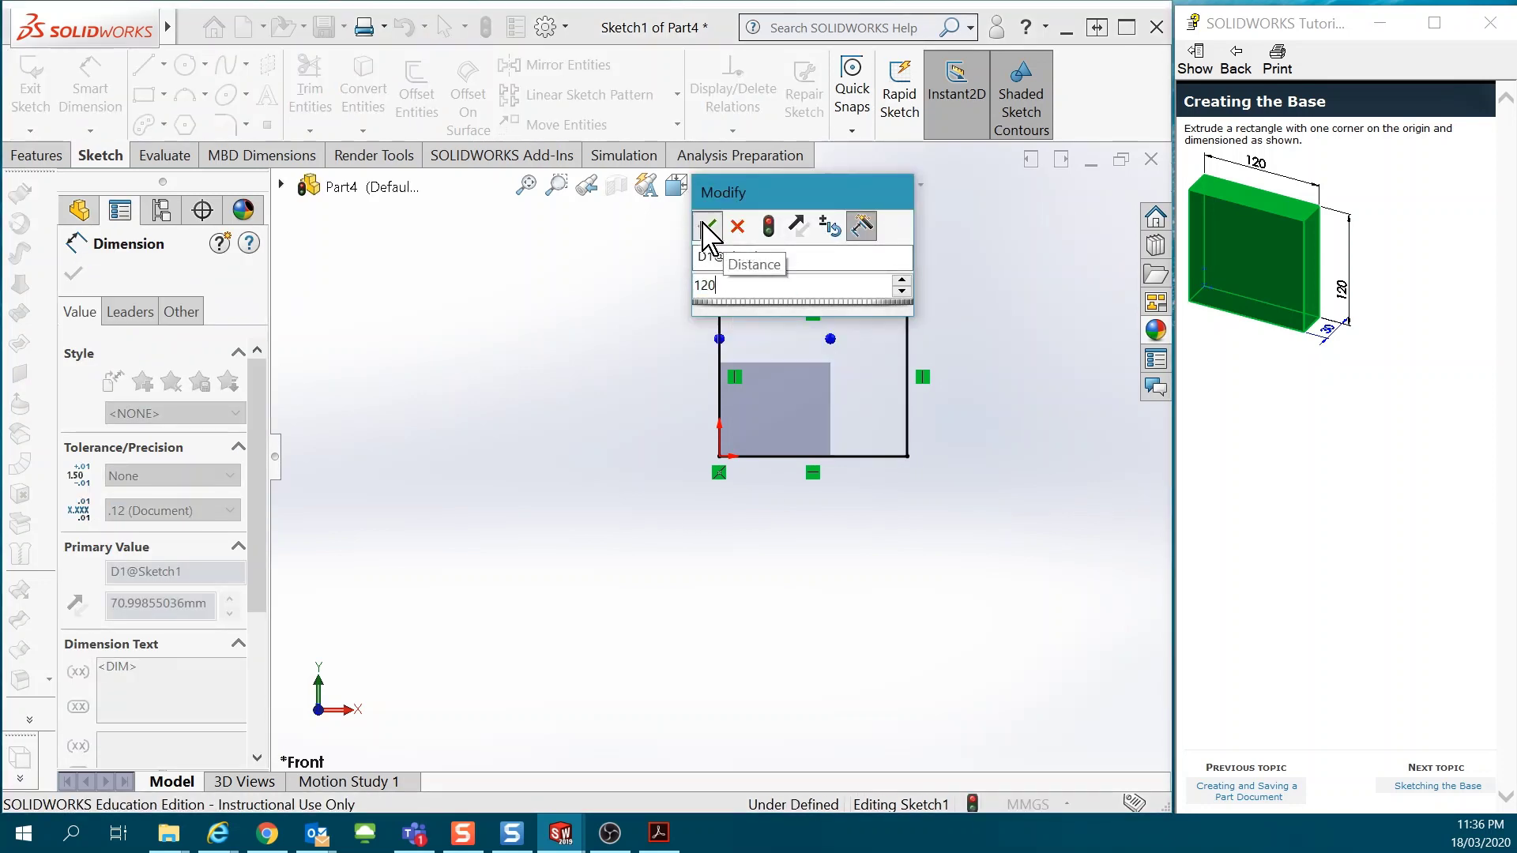
click(908, 410)
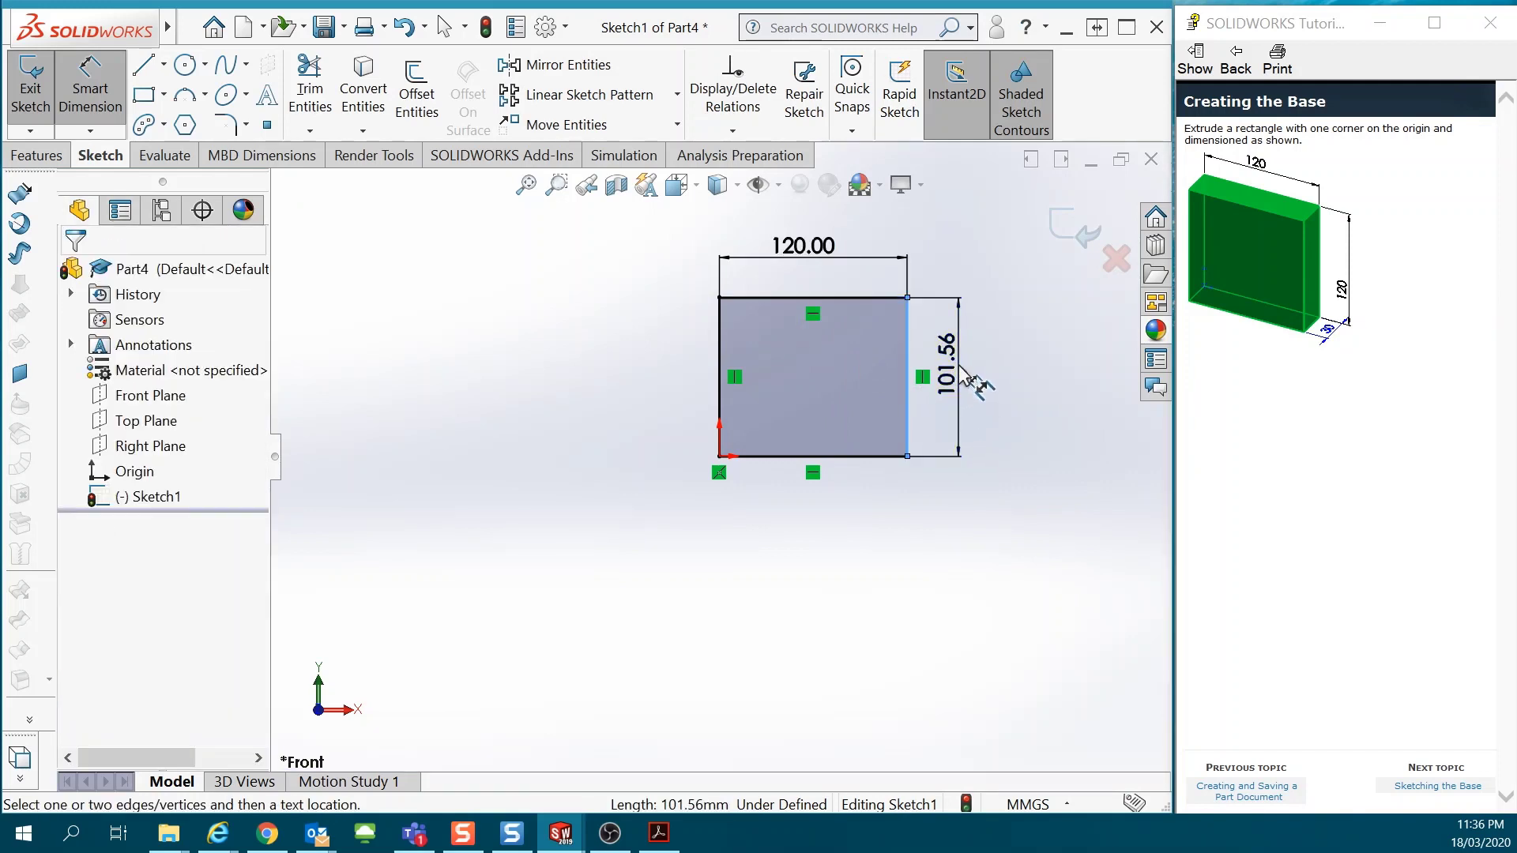
click(960, 366)
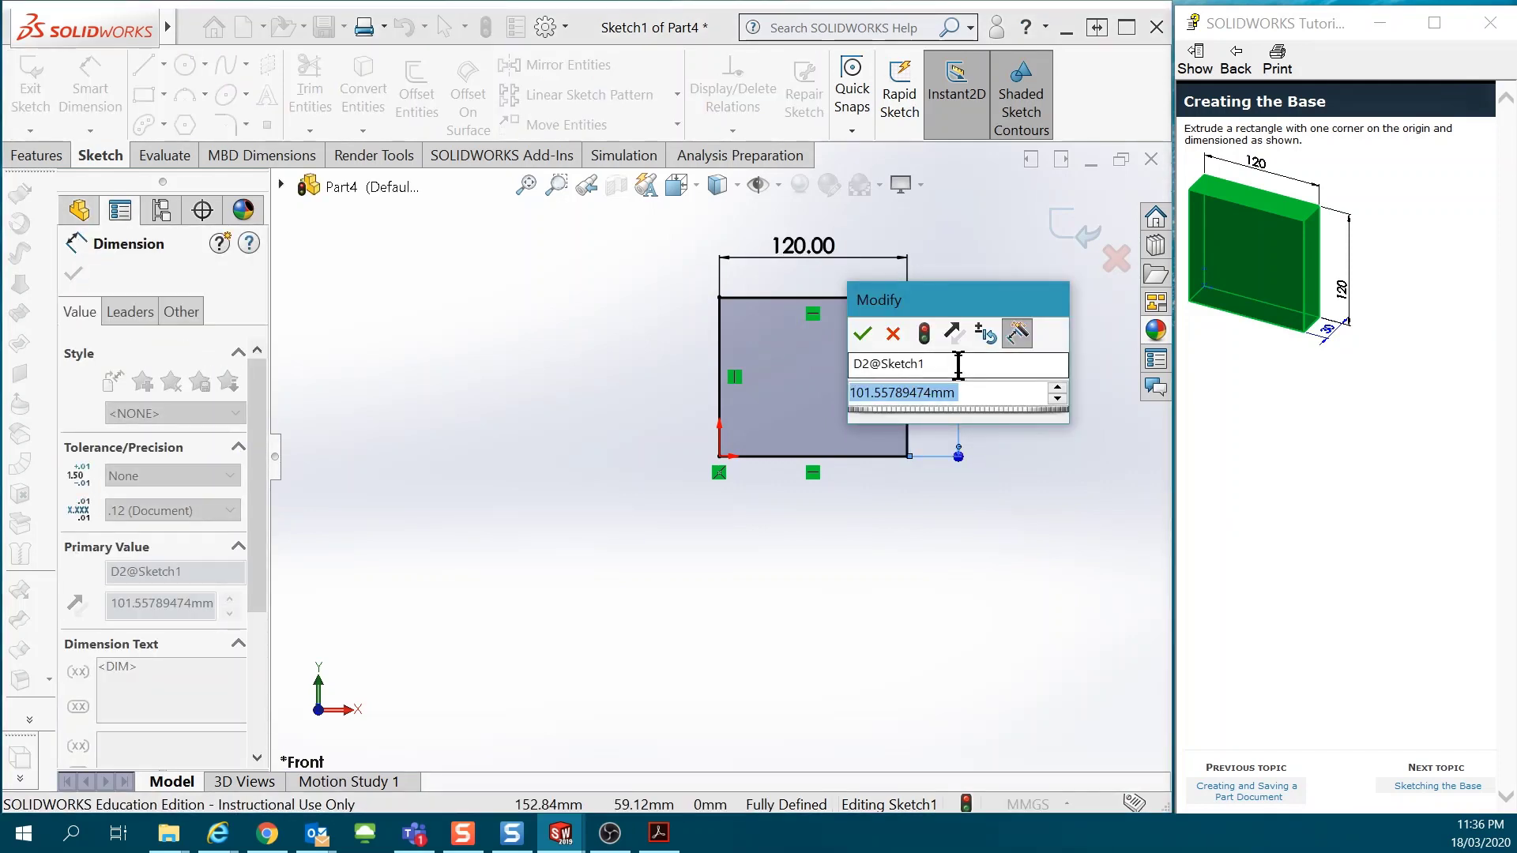
text(120)
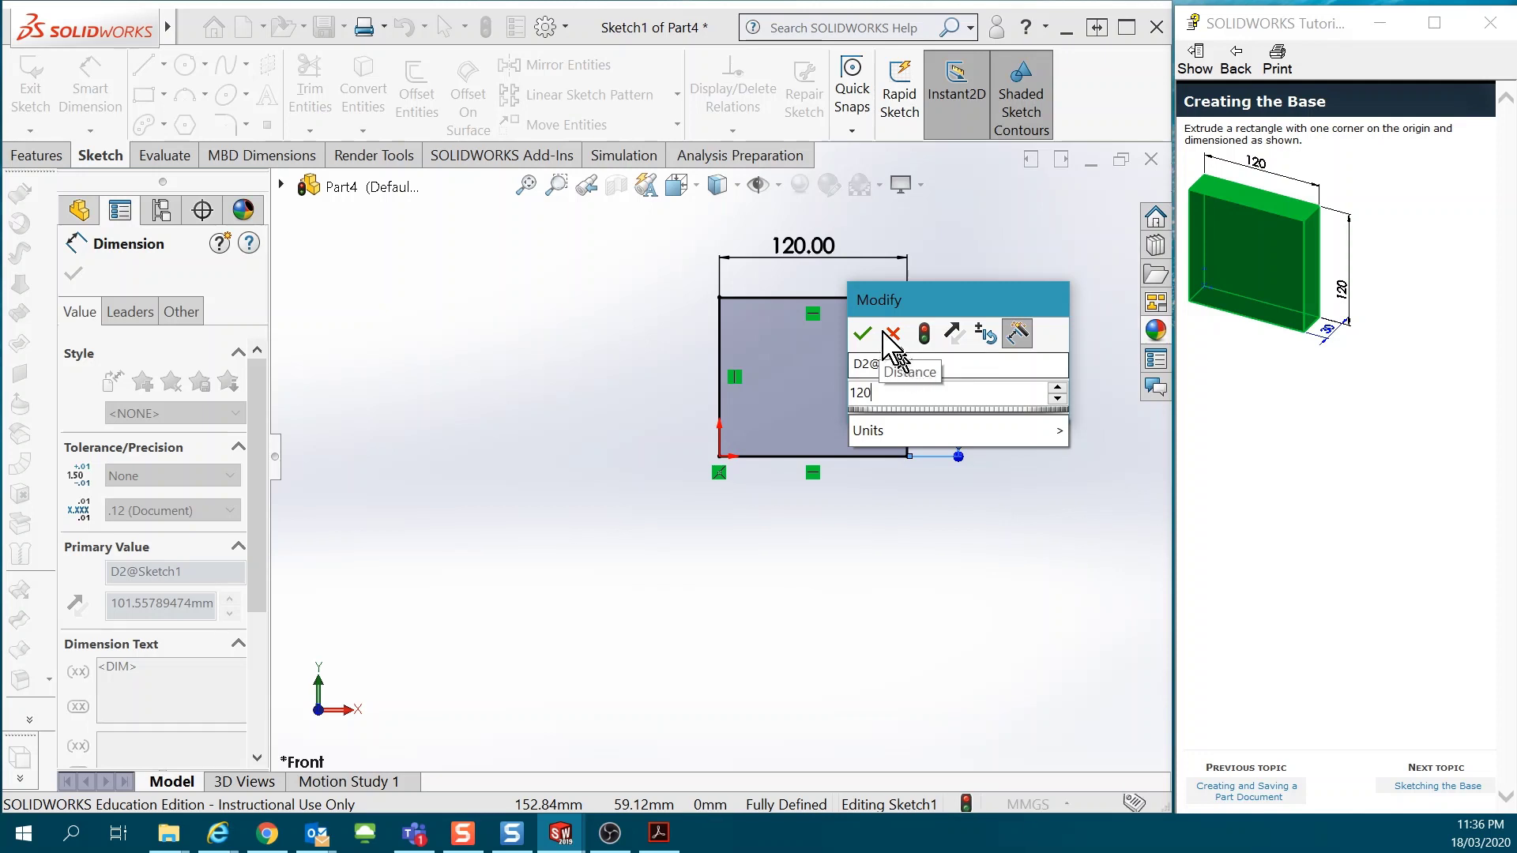
click(865, 333)
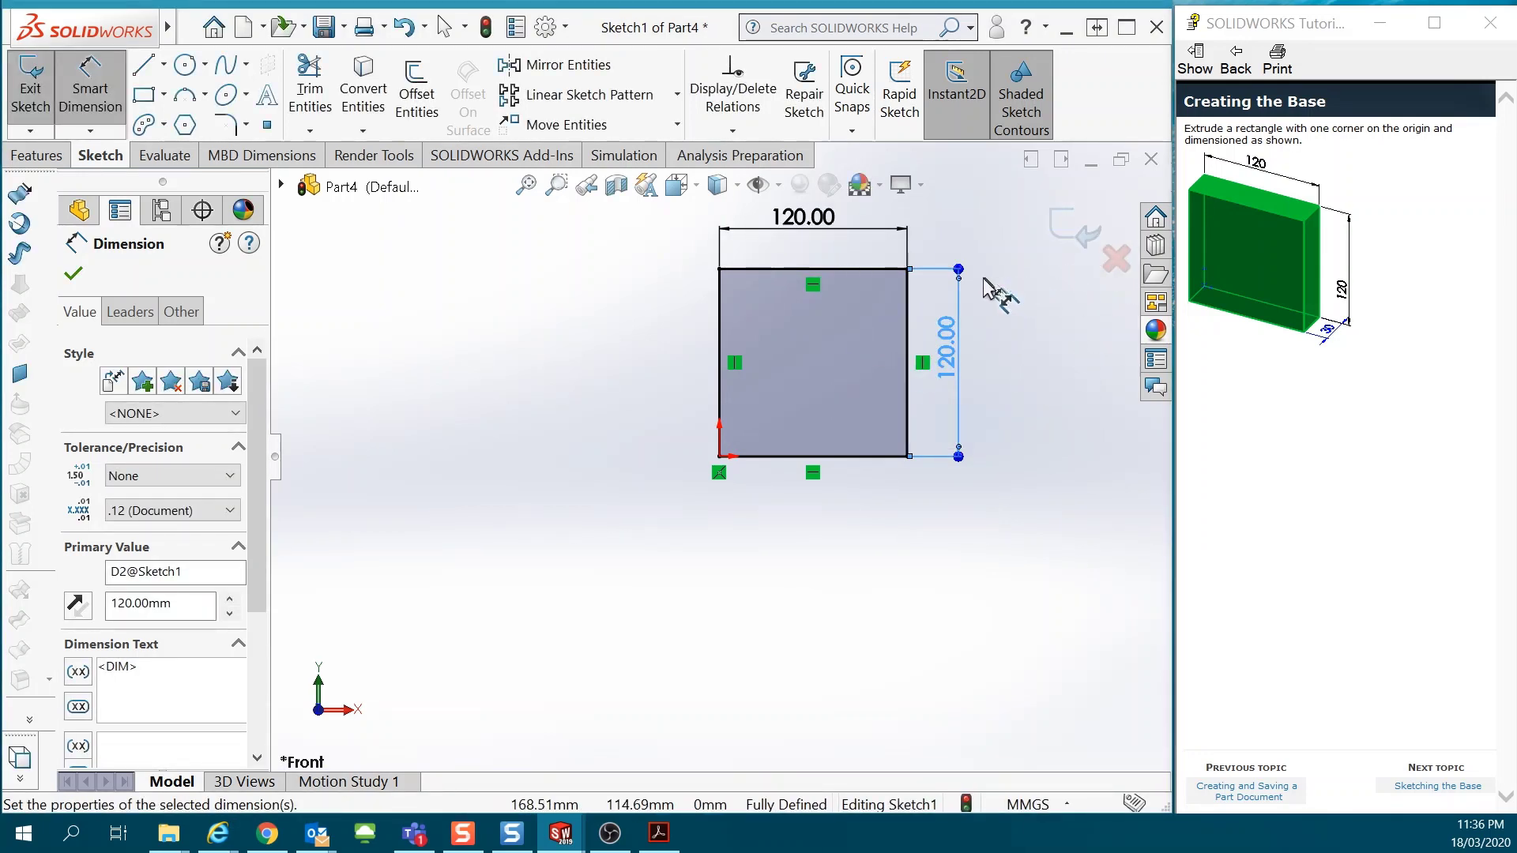
click(525, 185)
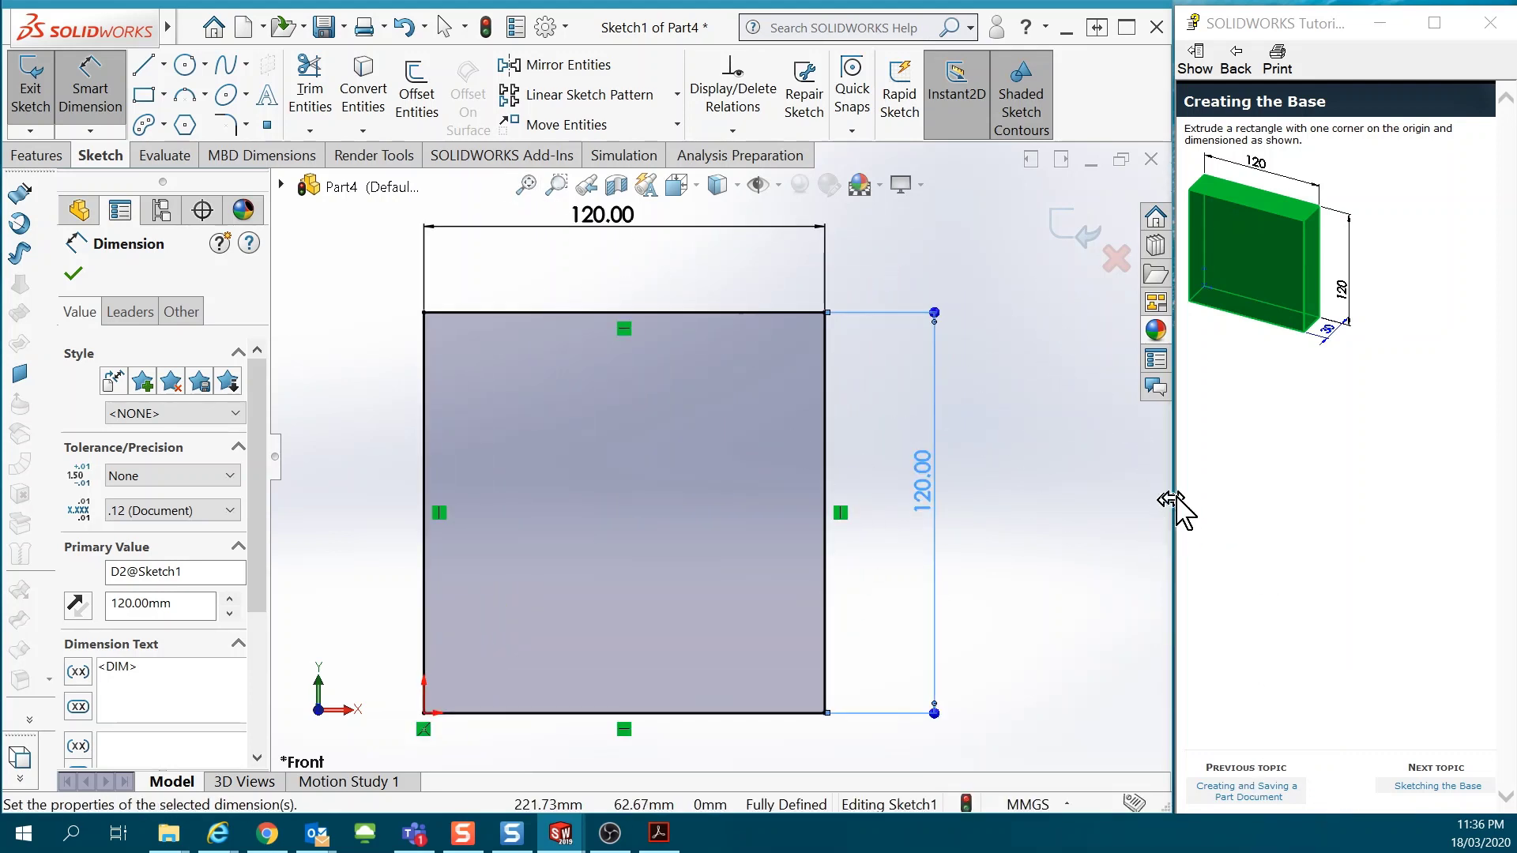
- Page the tutorial forward to Extruding the Base, then back to Creating the Base
click(1452, 789)
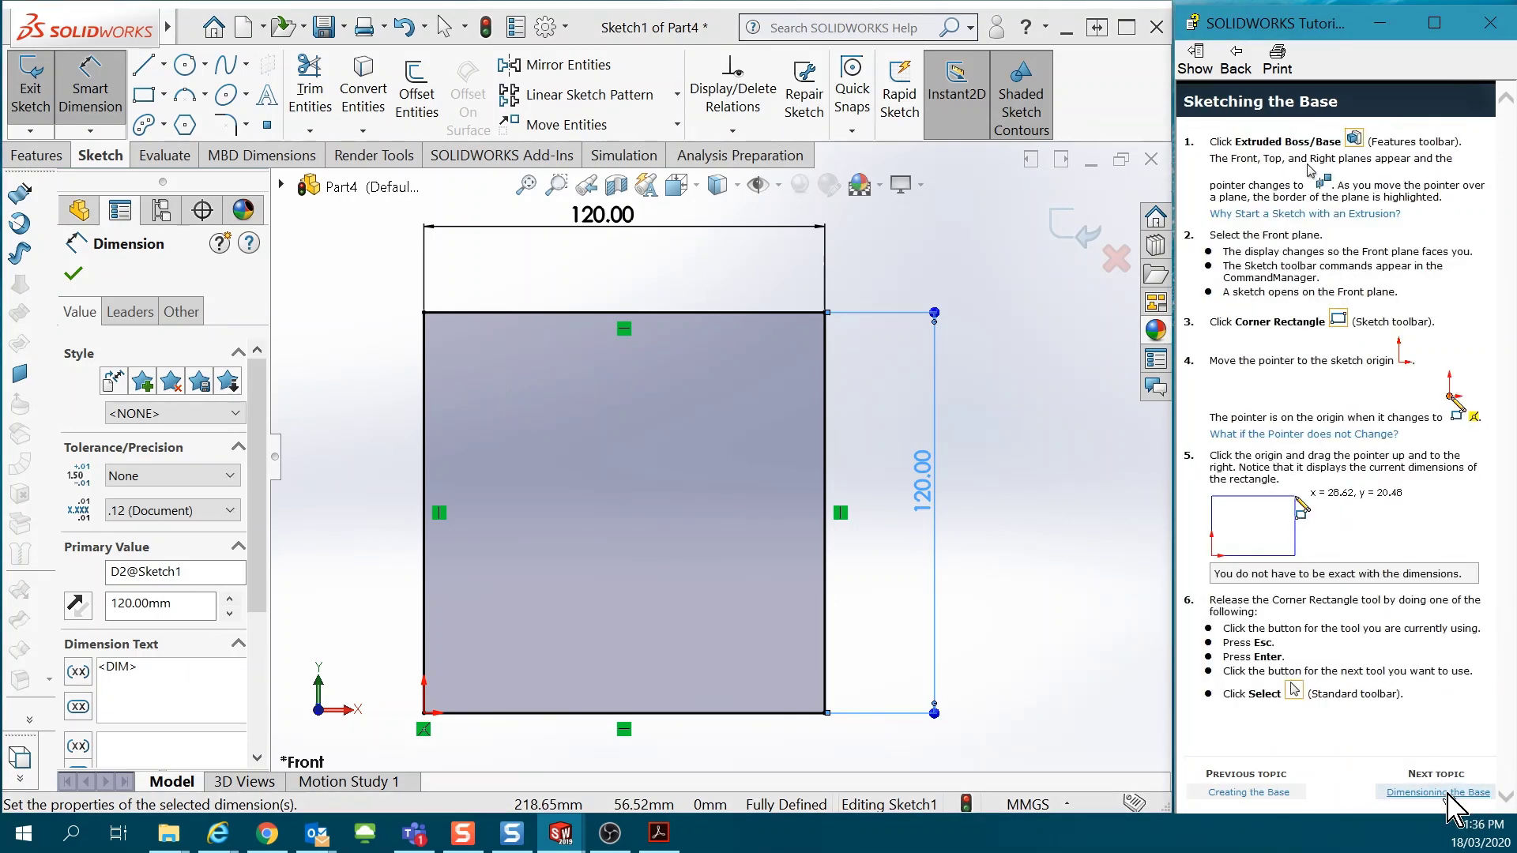
click(1448, 794)
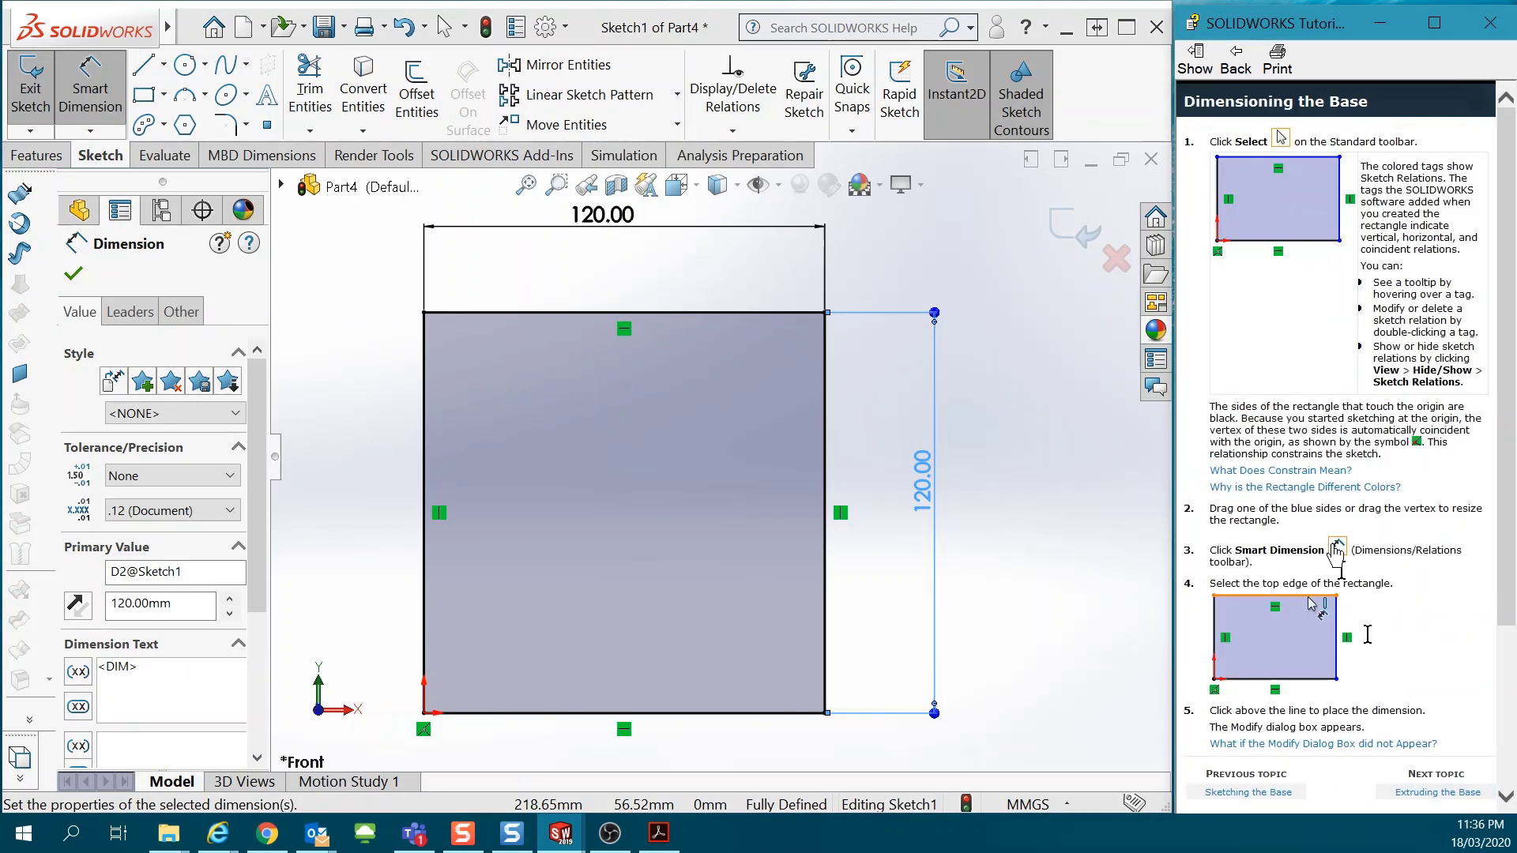
click(1436, 794)
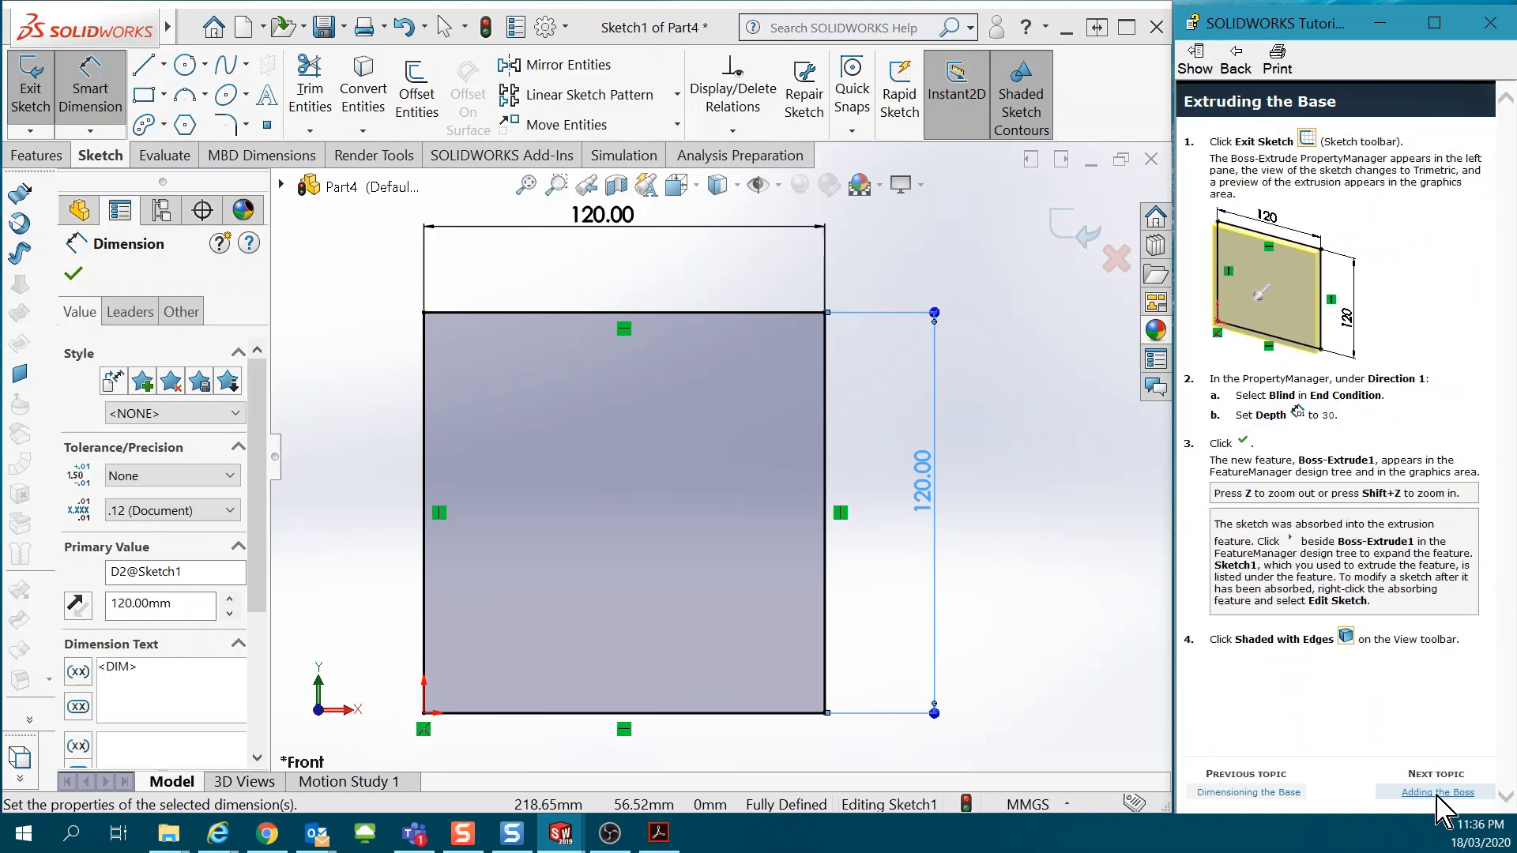
click(1254, 793)
click(1254, 794)
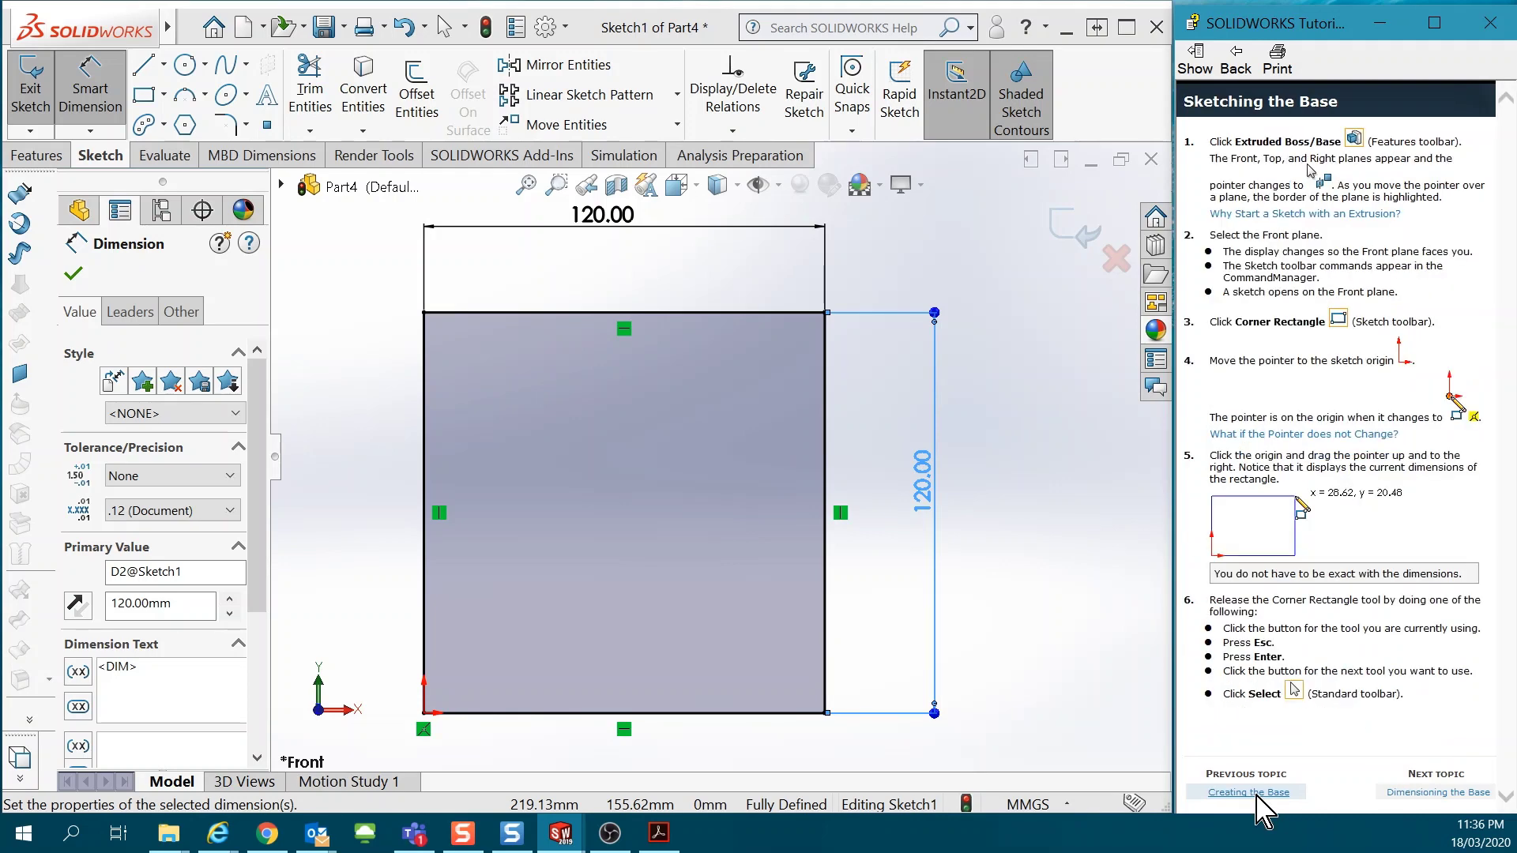
click(1266, 793)
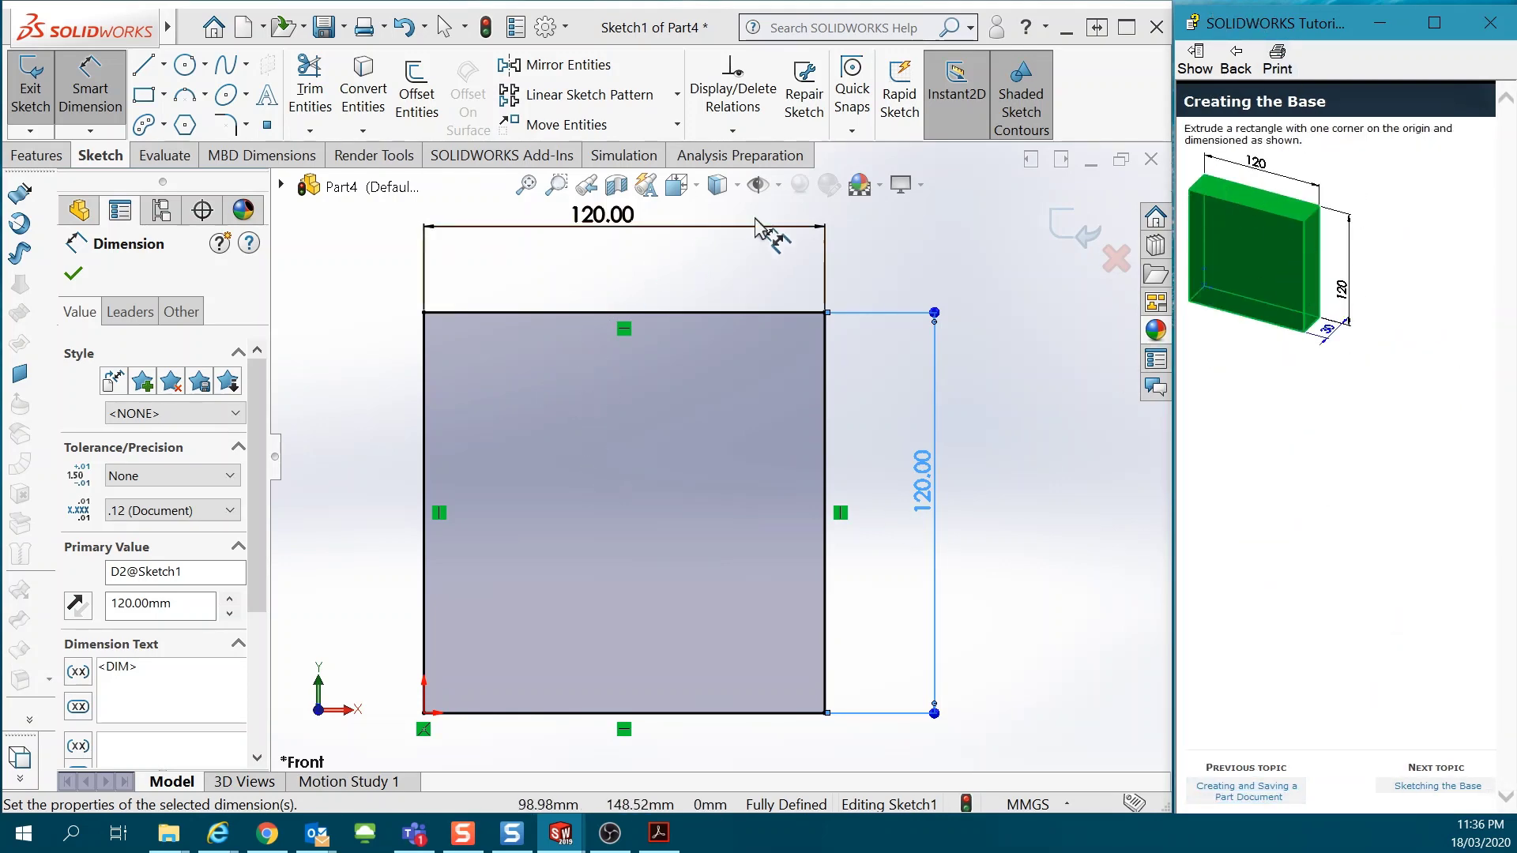
- Exit the sketch and extrude it Blind to 30 mm, creating Boss-Extrude1
click(1071, 230)
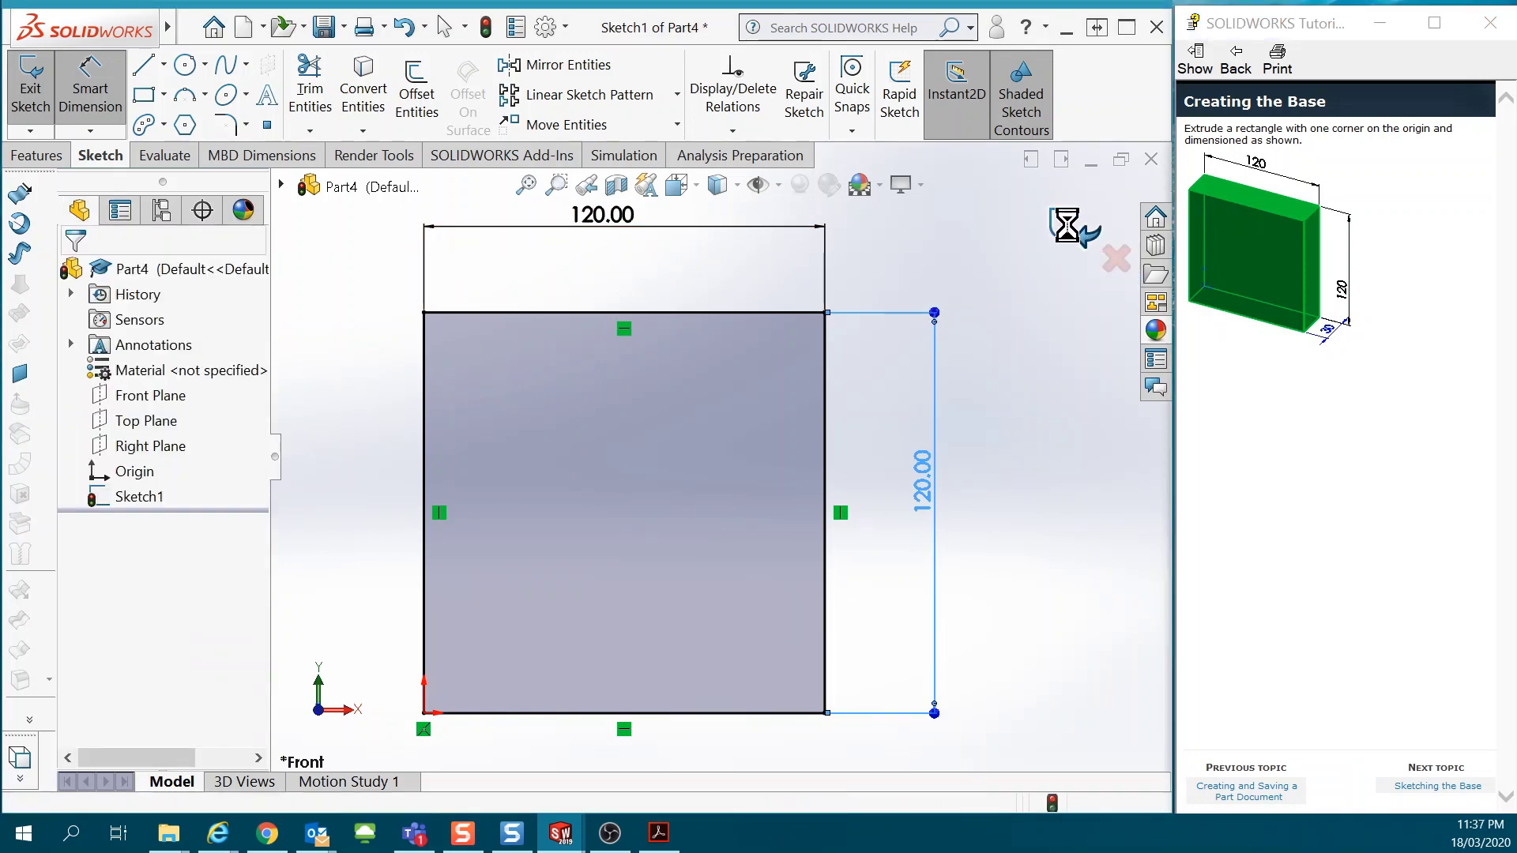
key(e)
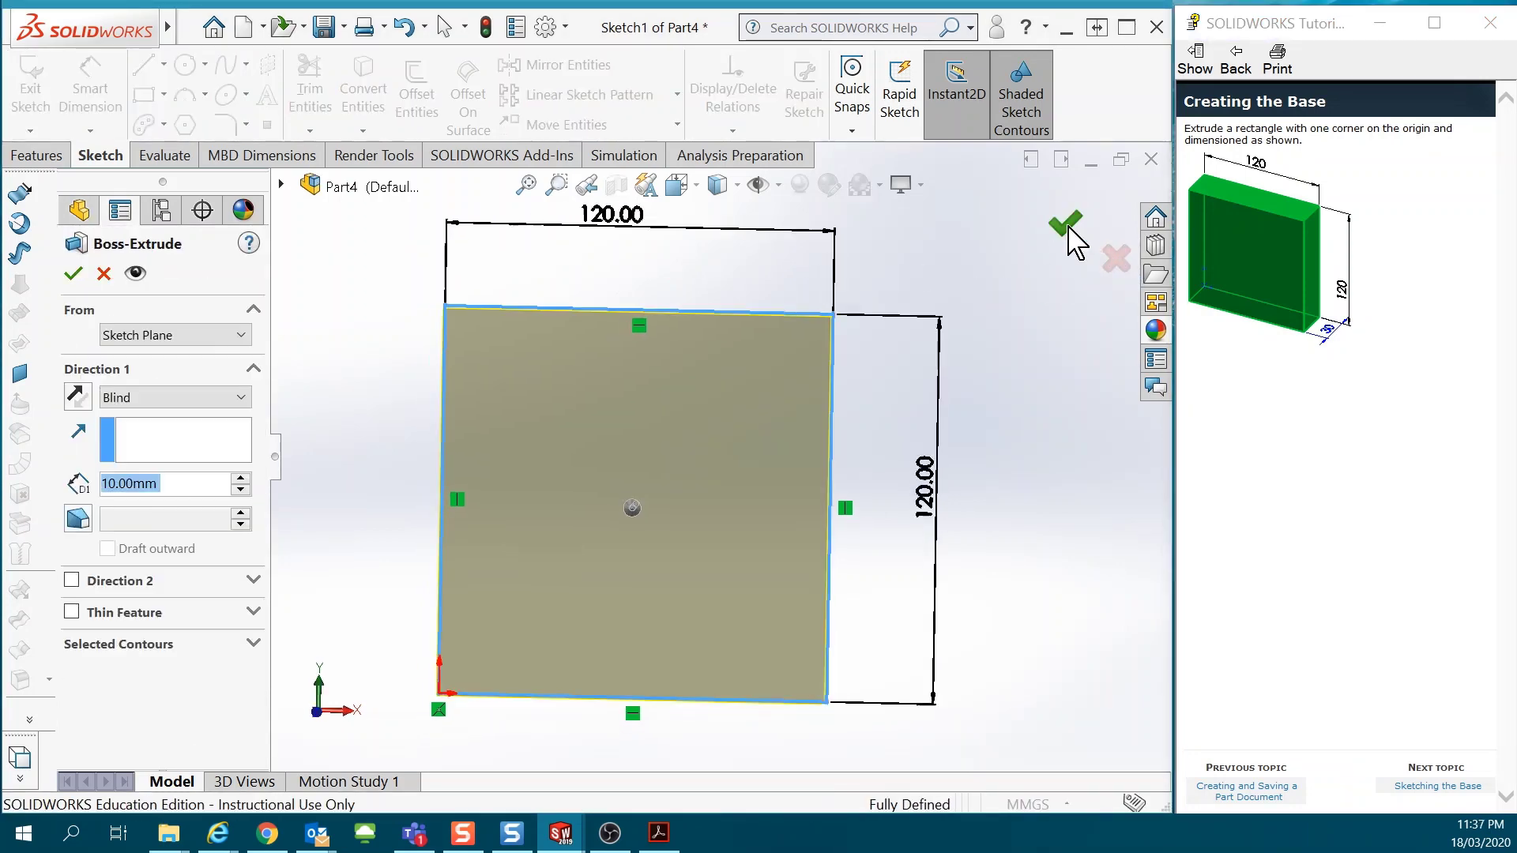
click(643, 505)
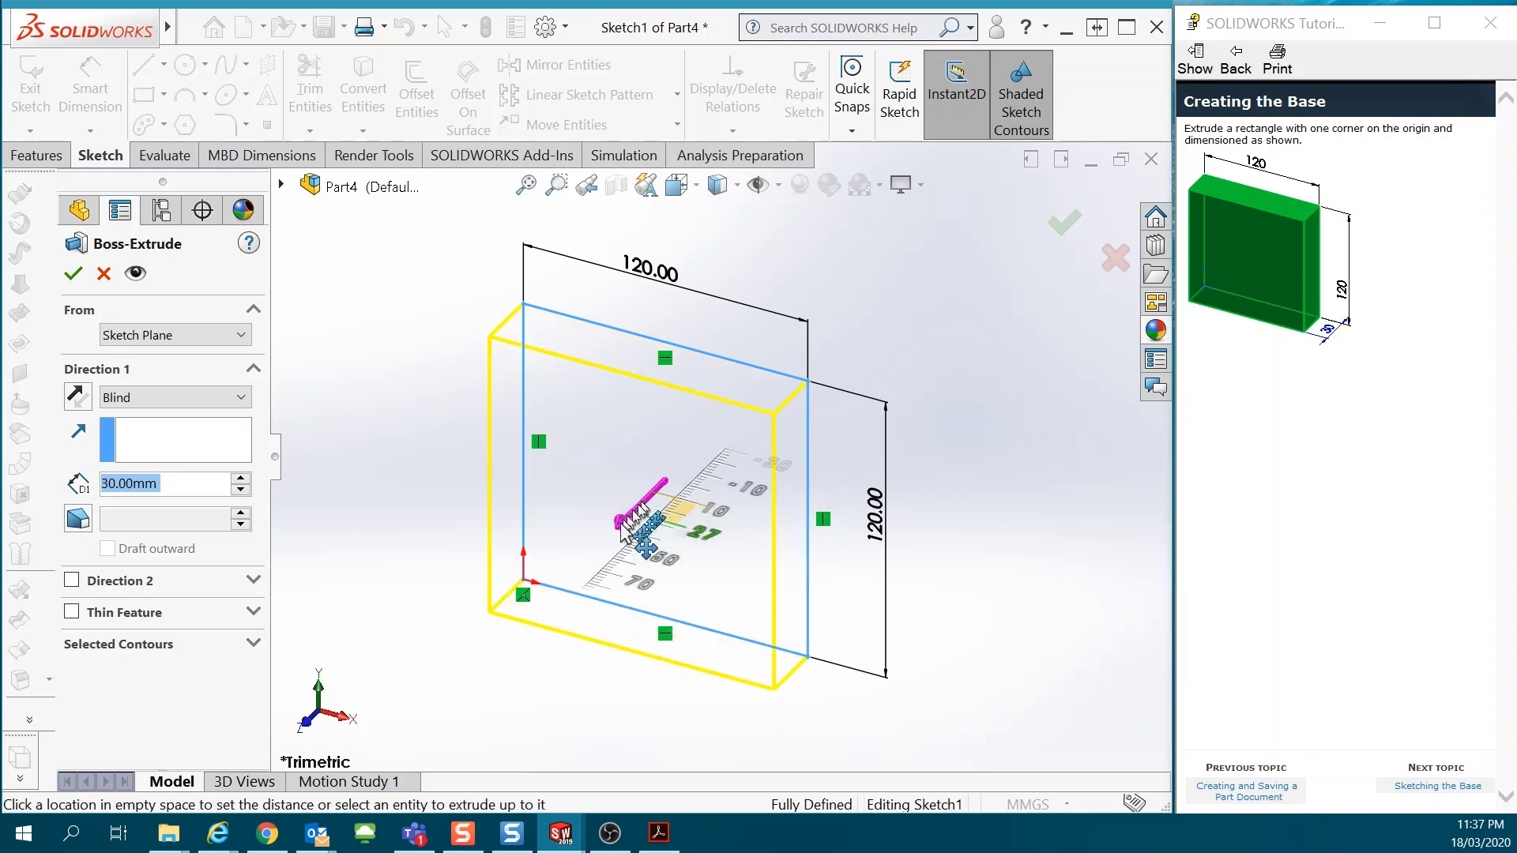
click(628, 529)
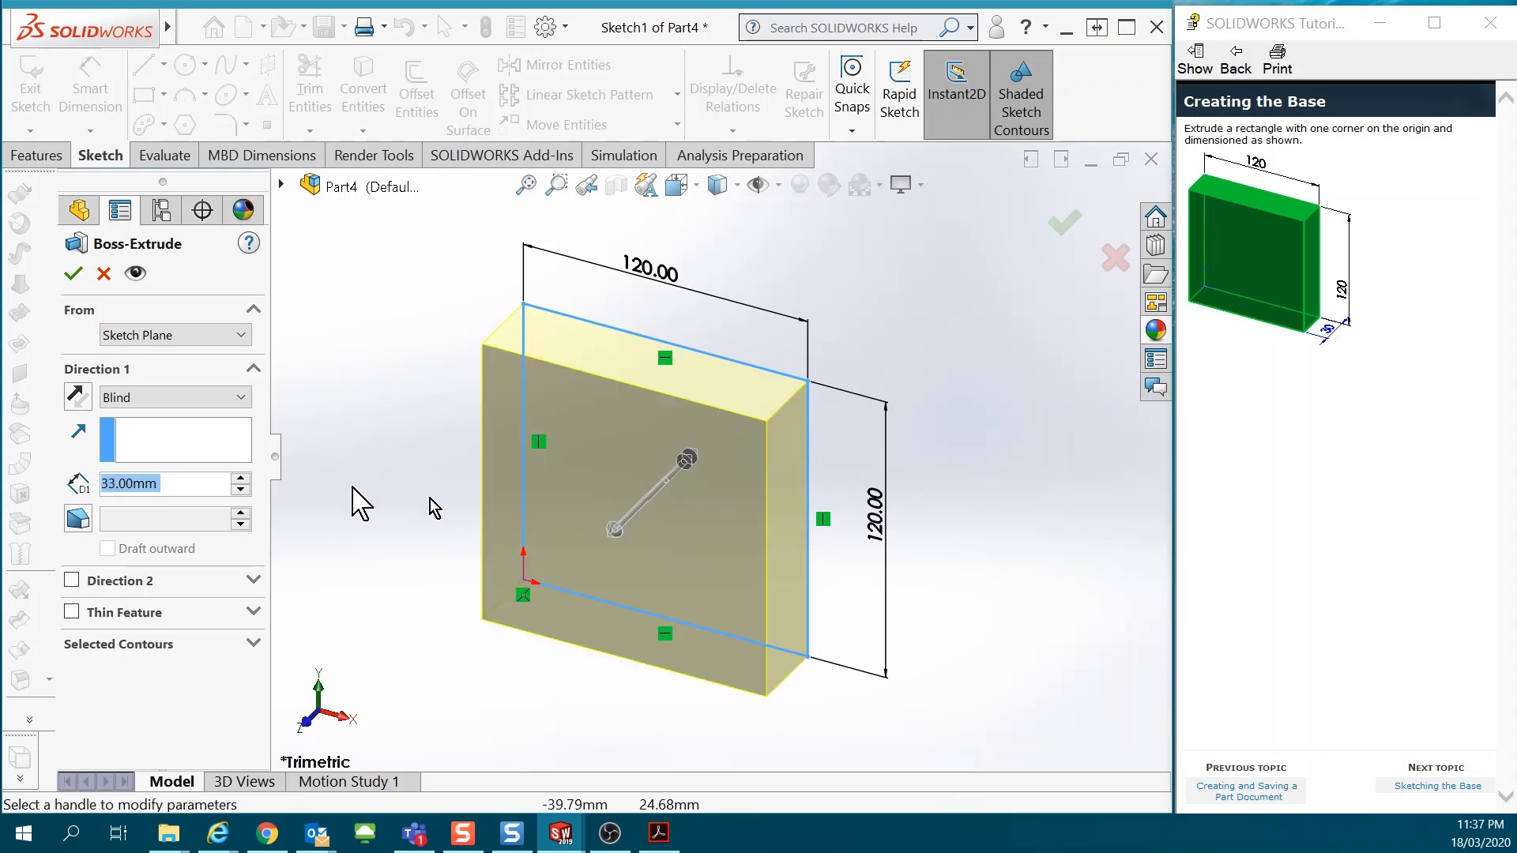
text(30)
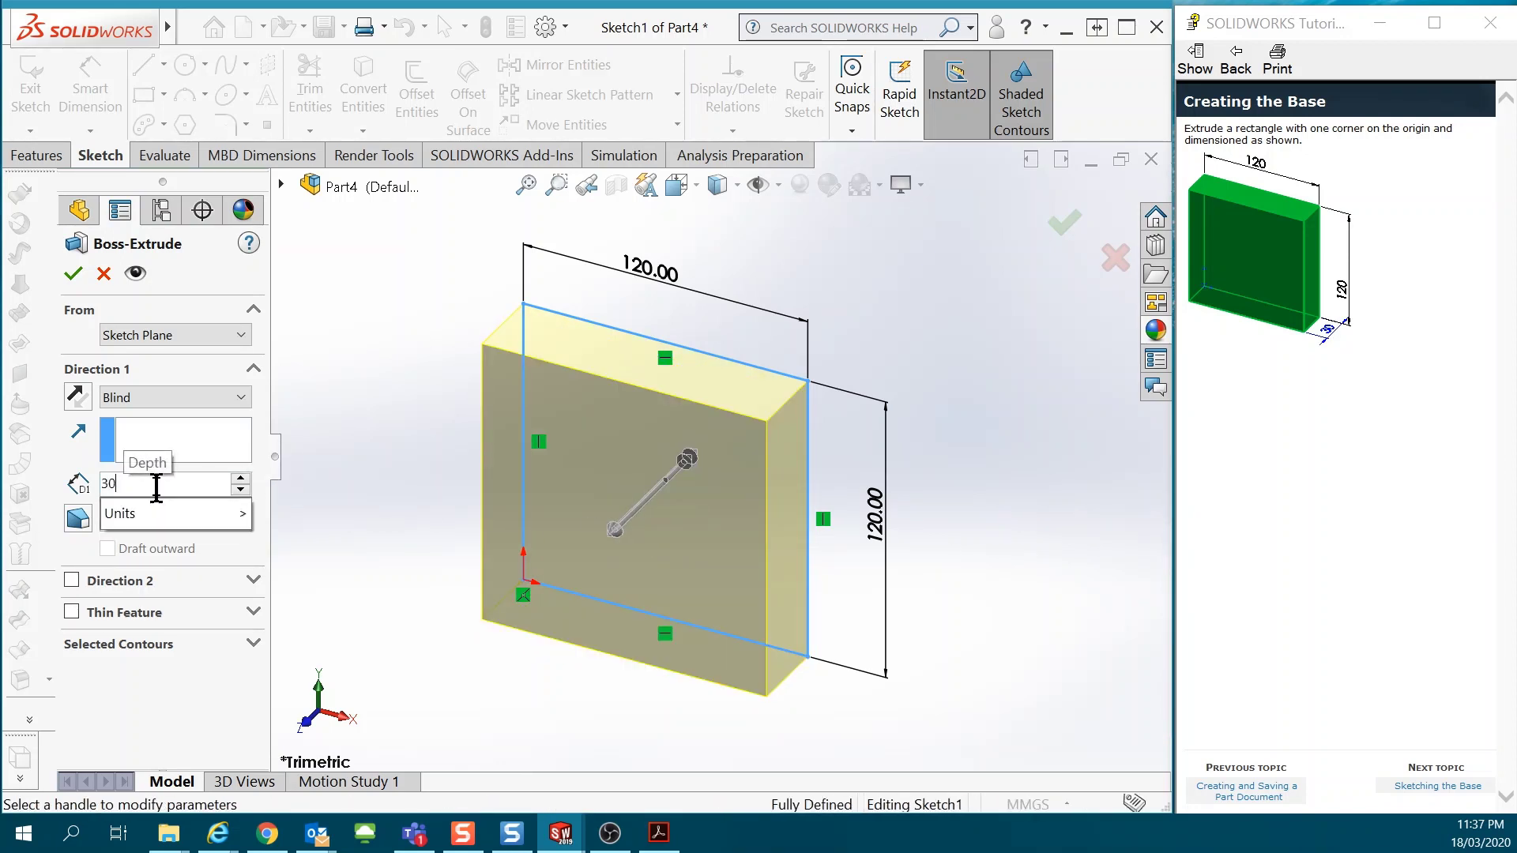
key(Return)
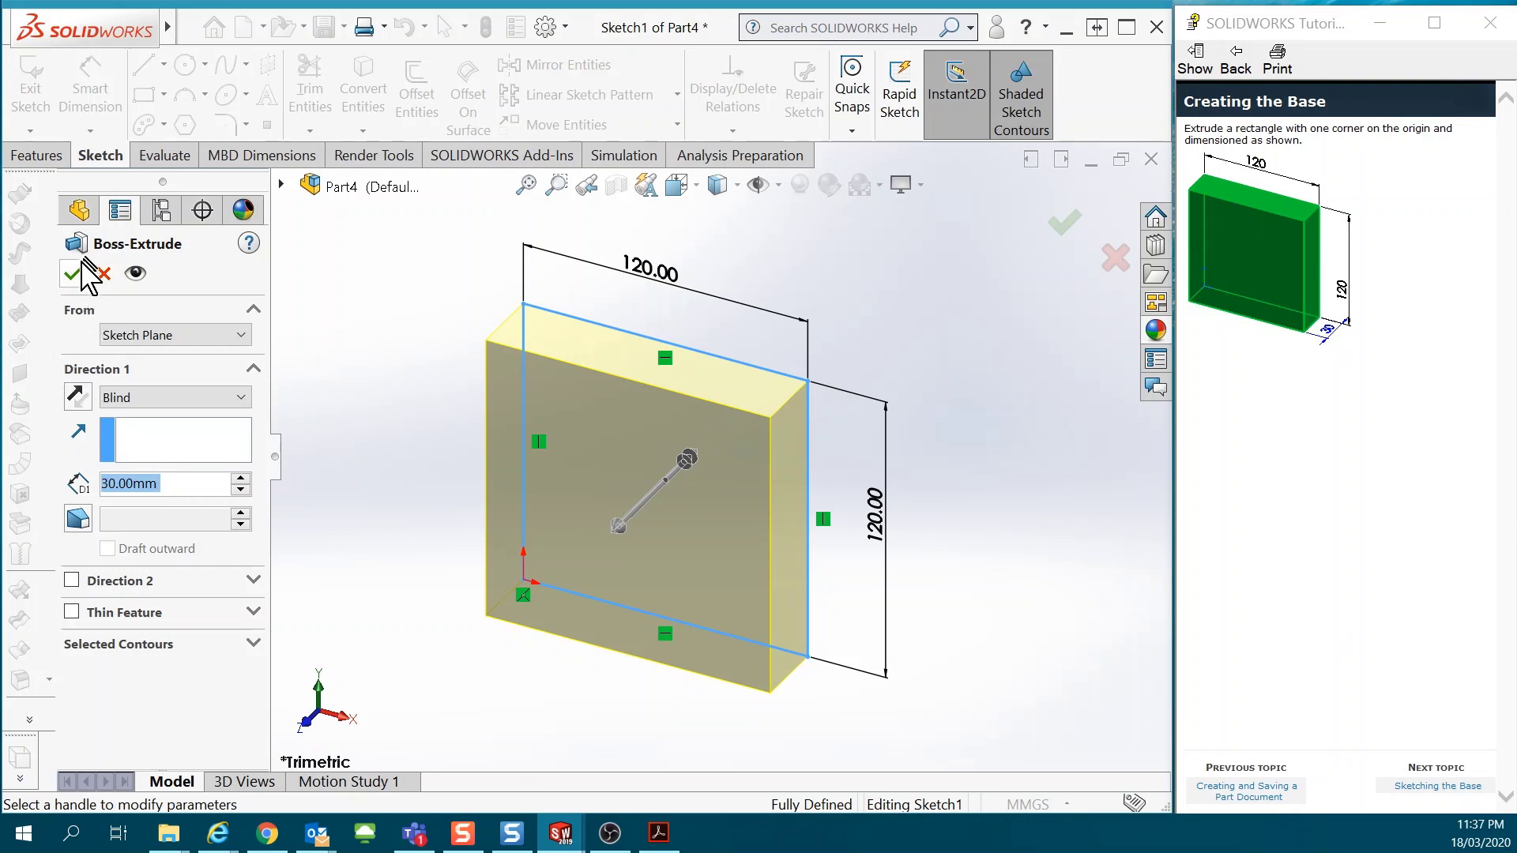
click(73, 273)
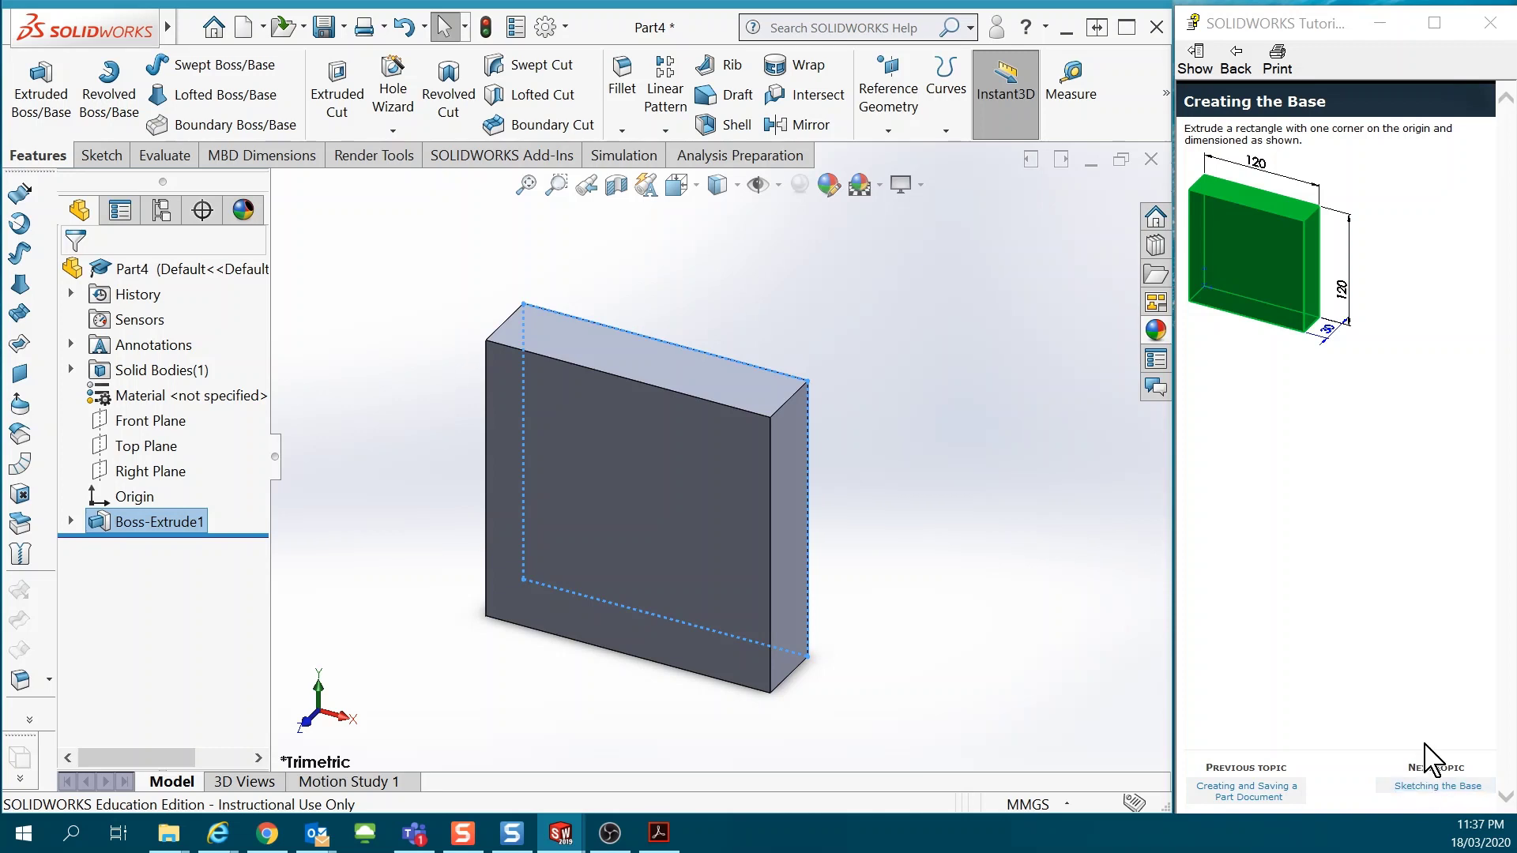
- Advance the tutorial through the base topics to the Adding the Boss topic
click(1424, 788)
click(1425, 789)
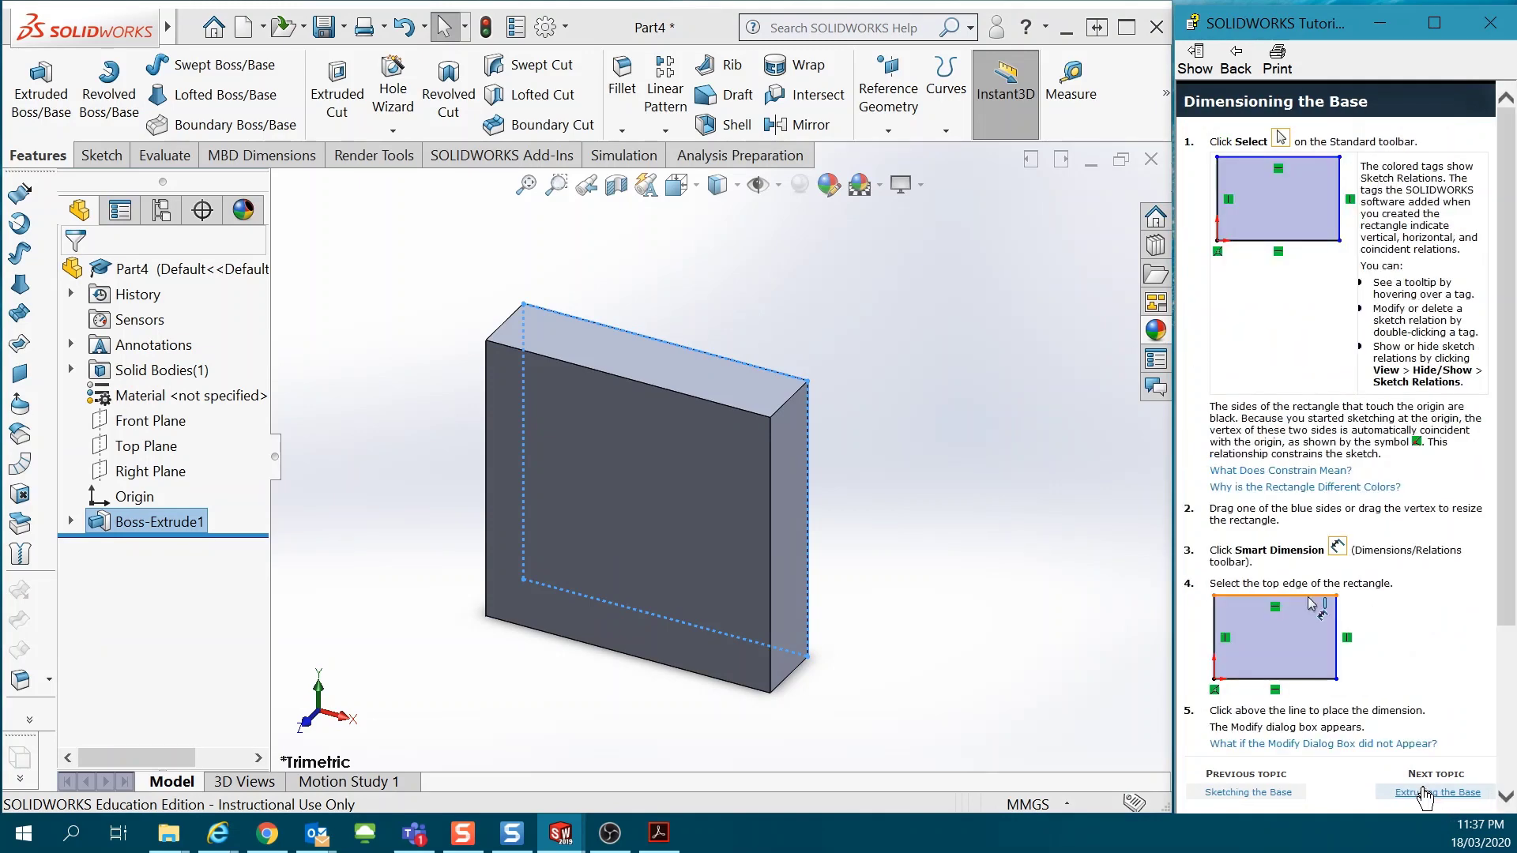
click(1424, 789)
click(1425, 792)
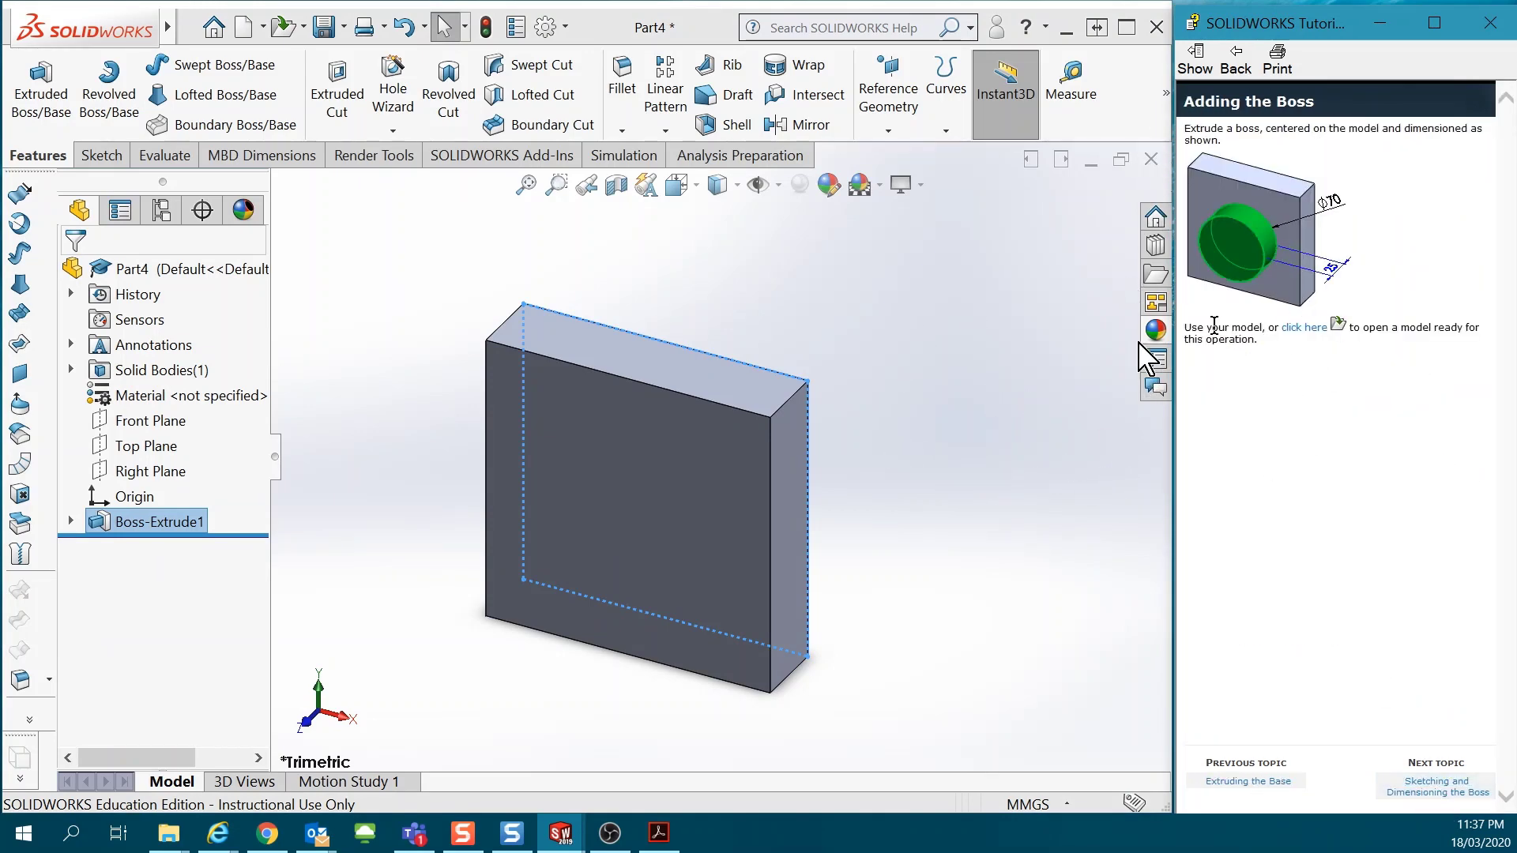
- Start an Extruded Boss/Base sketch on the block's front face, viewed Normal To
click(322, 248)
click(52, 84)
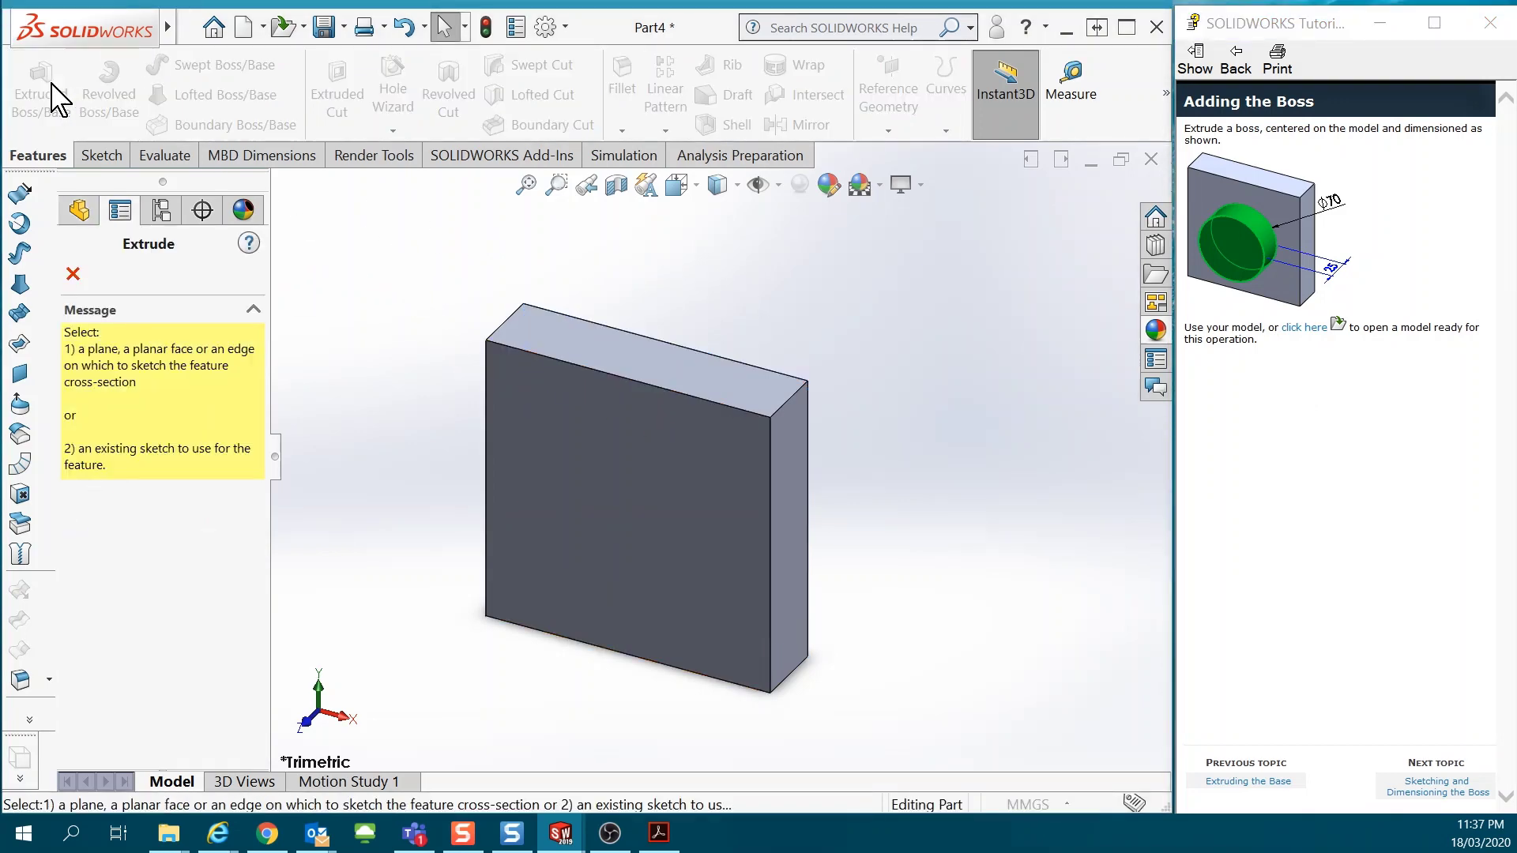
click(564, 424)
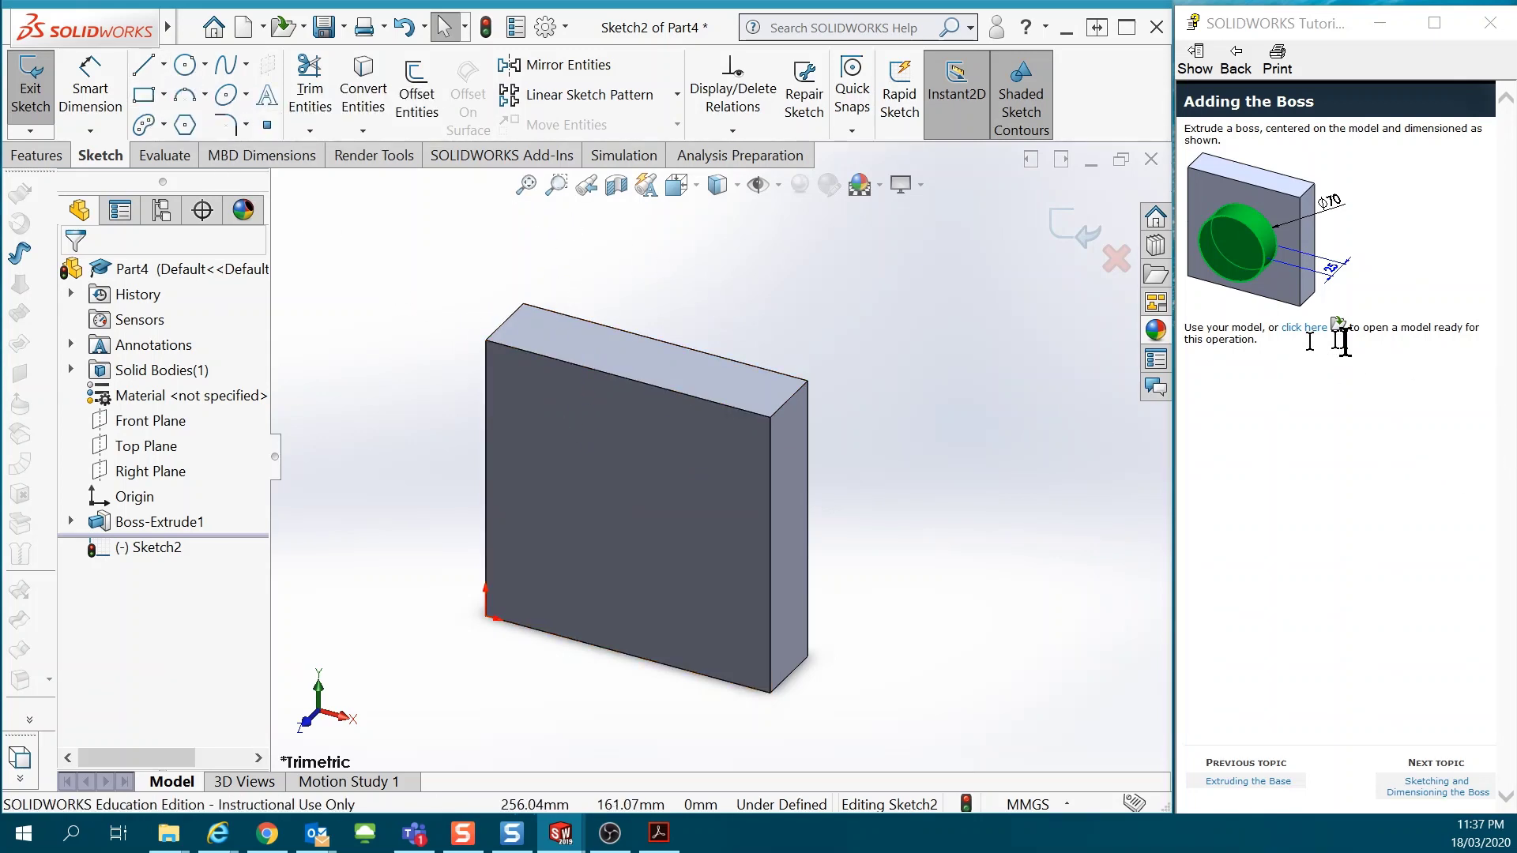
click(696, 187)
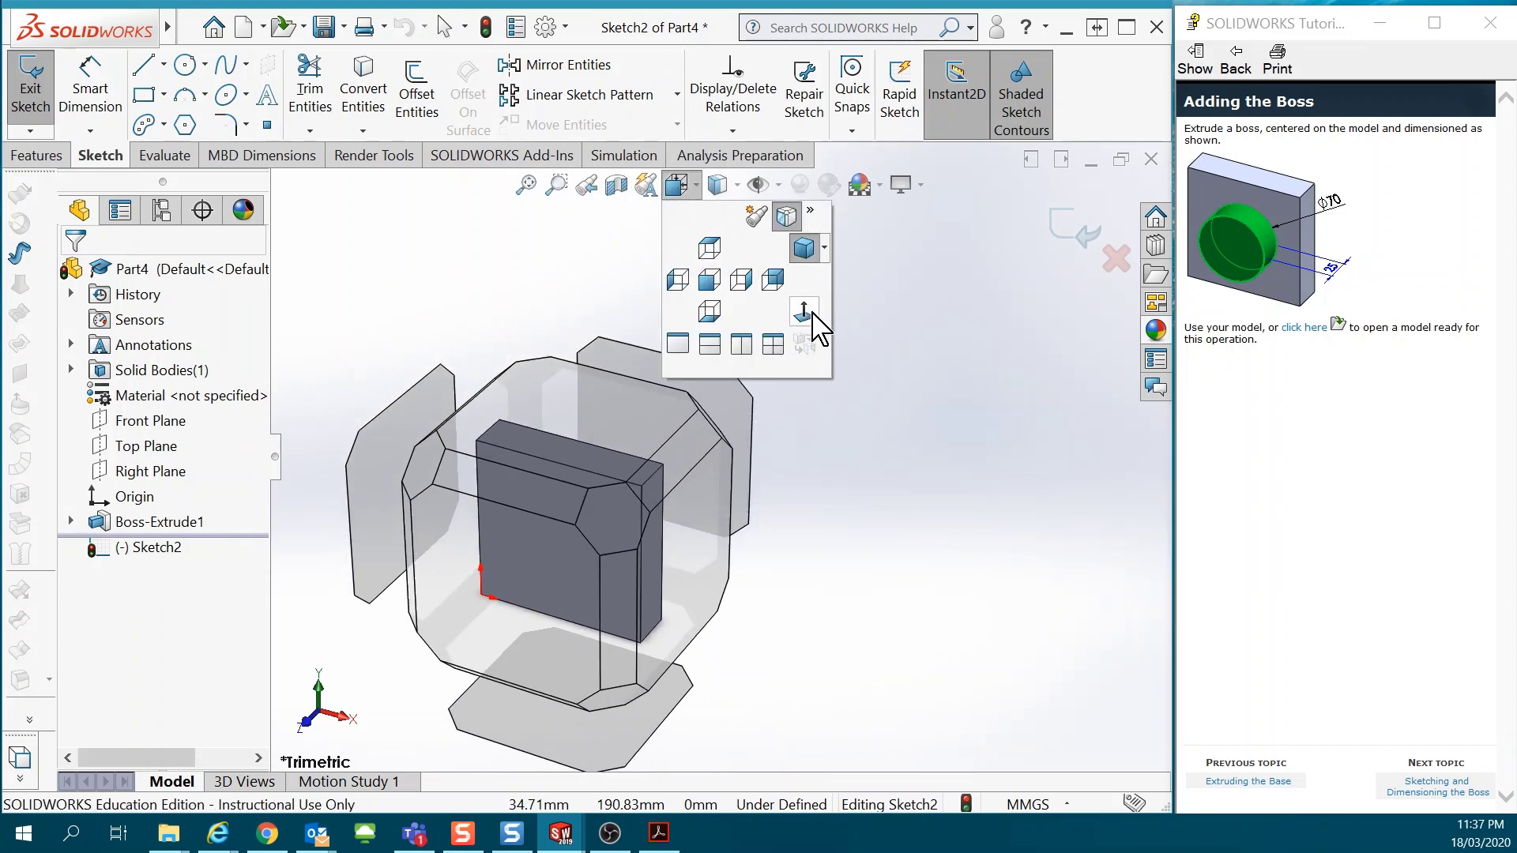
click(806, 314)
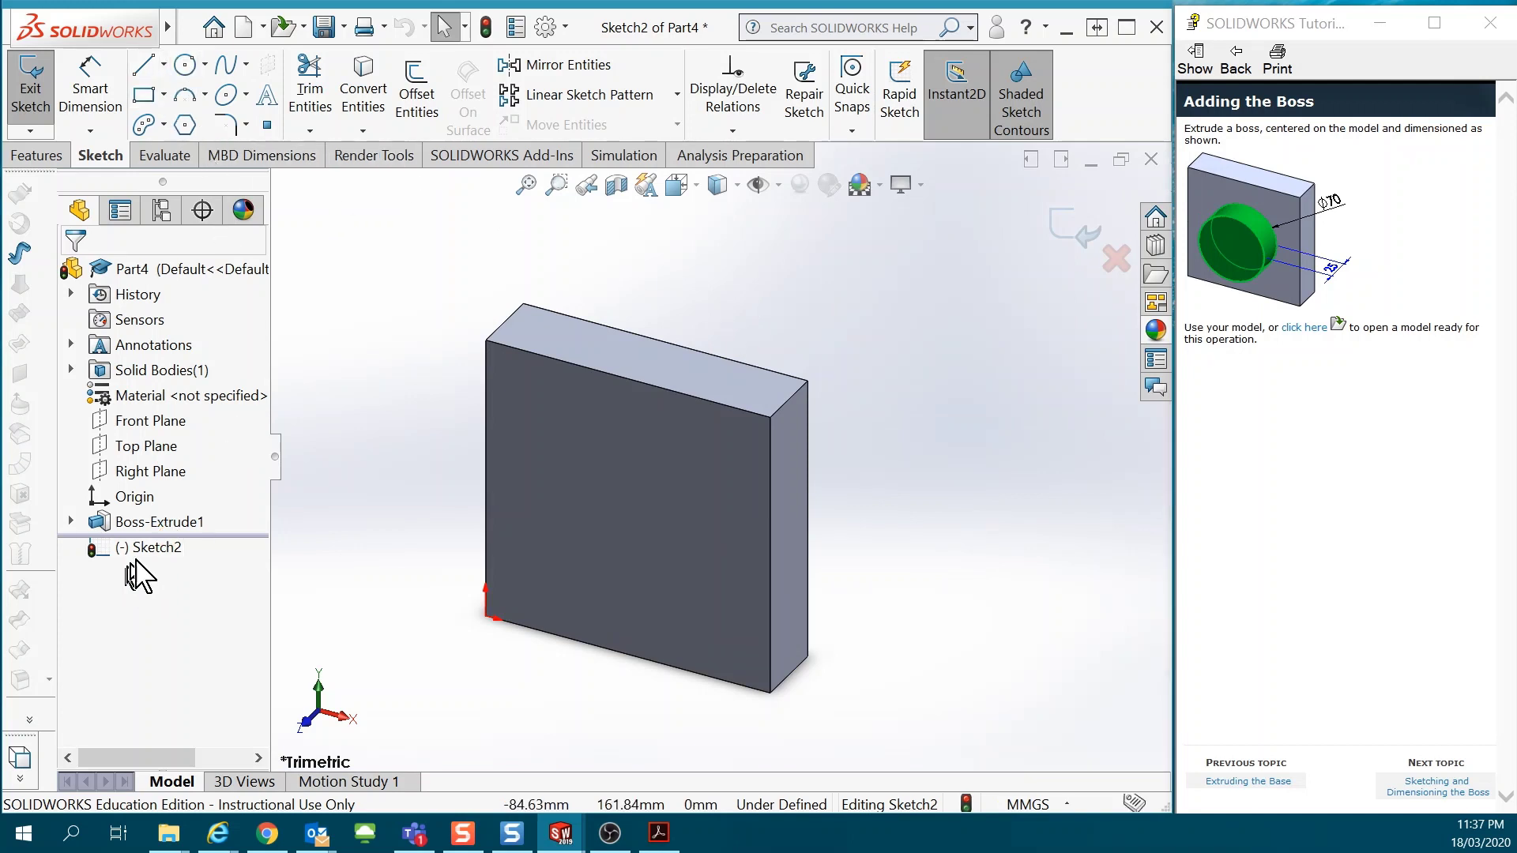
- Draw a circle on the block's front face and dimension its diameter to 70 mm
click(185, 66)
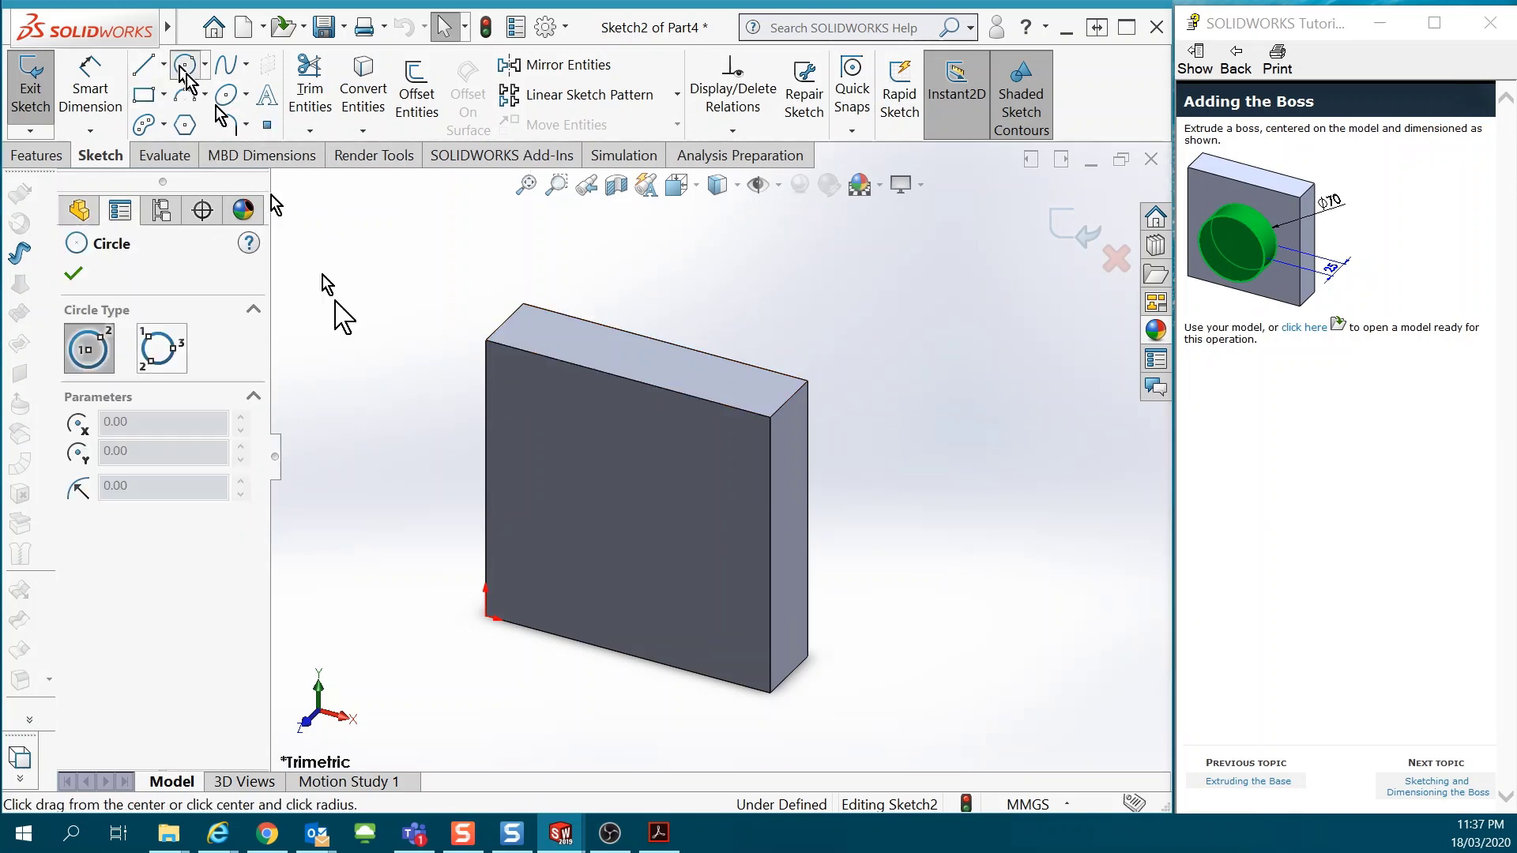
click(591, 489)
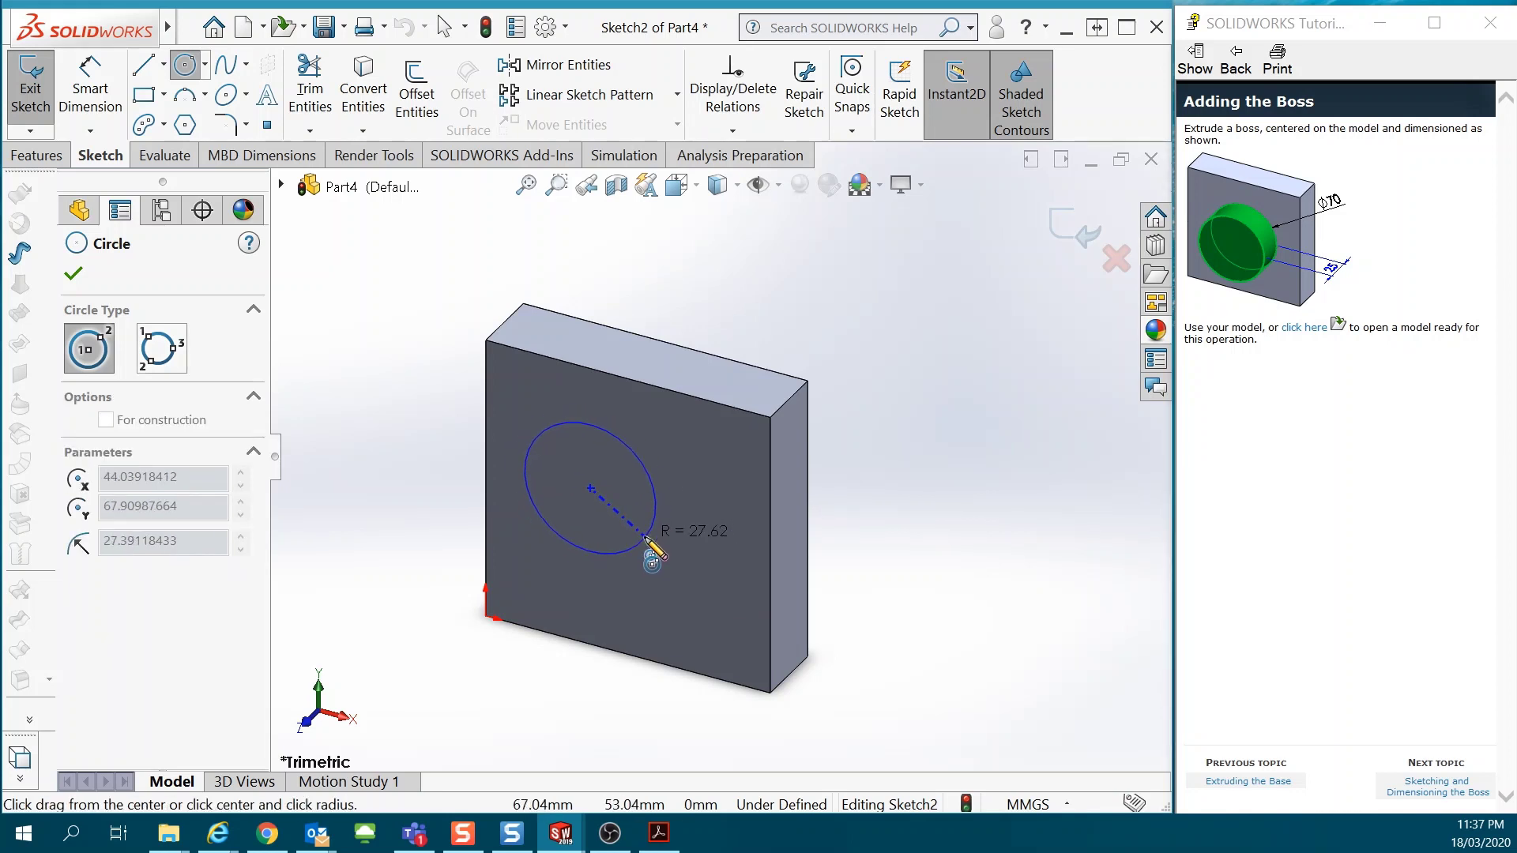
click(645, 539)
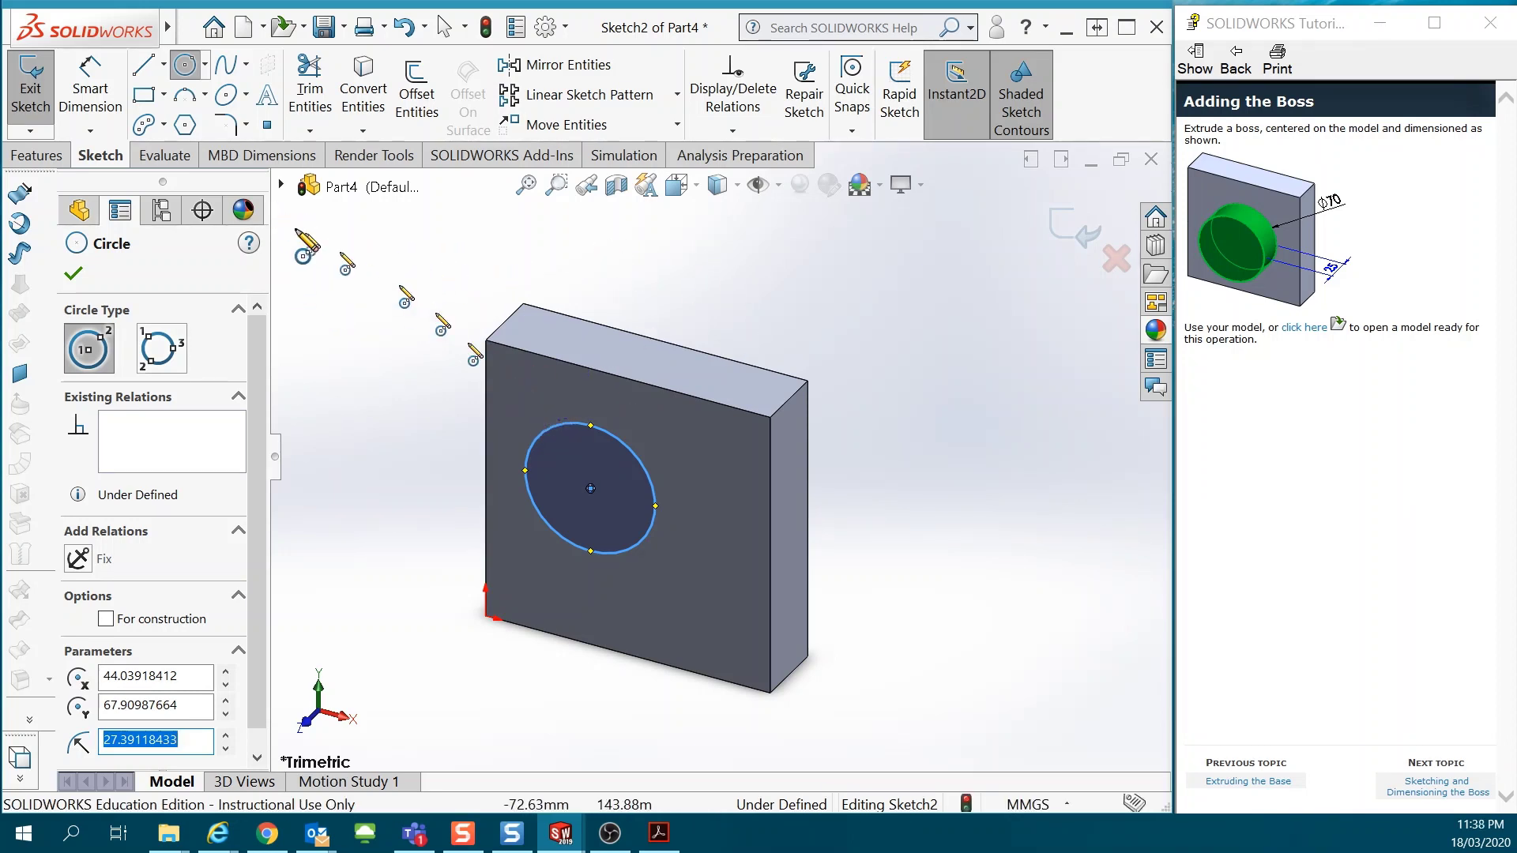
click(90, 91)
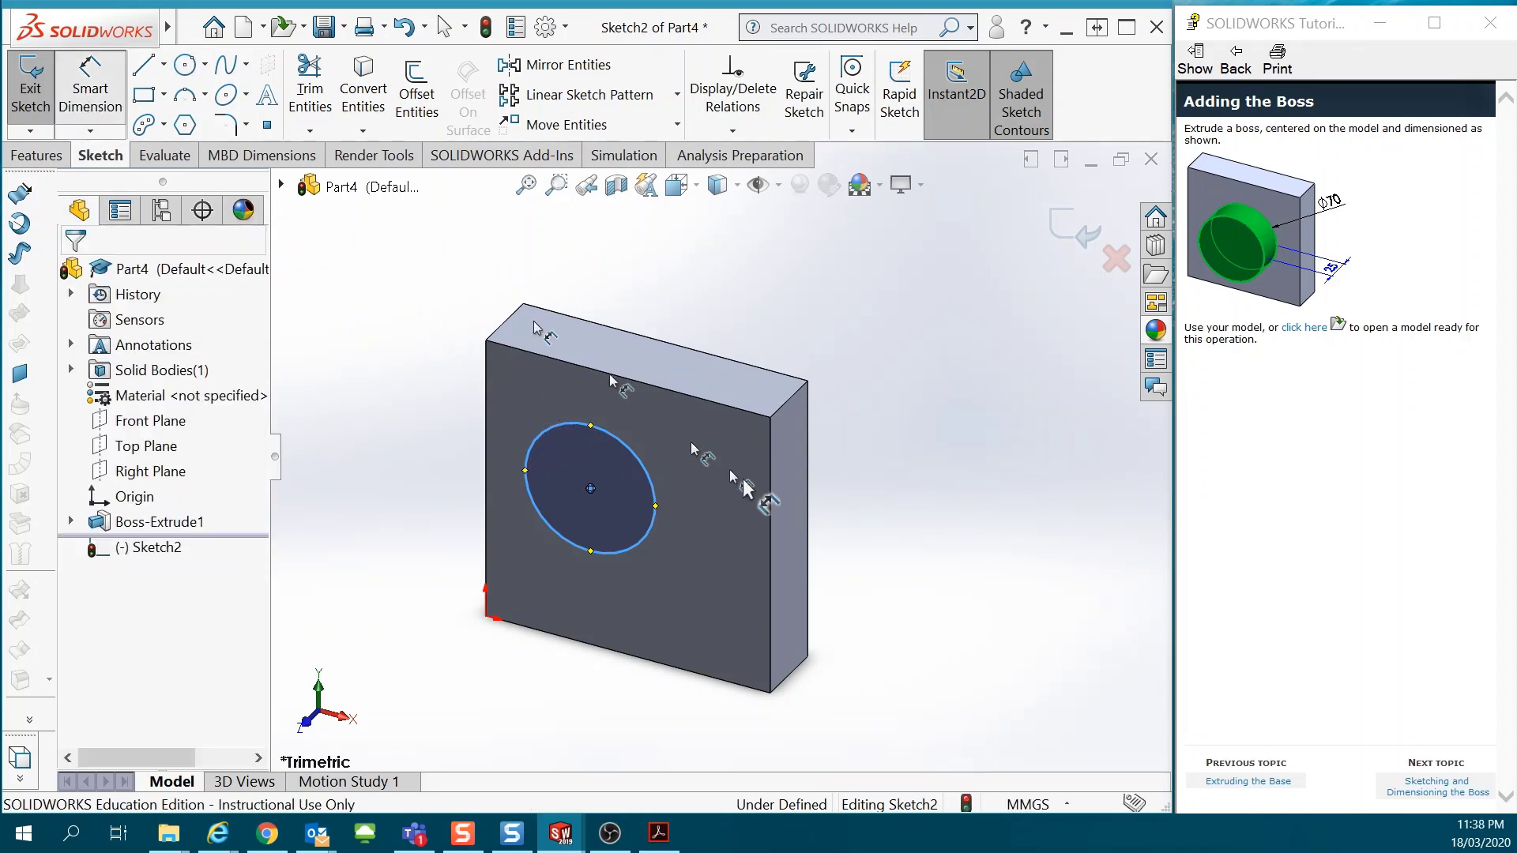
click(646, 468)
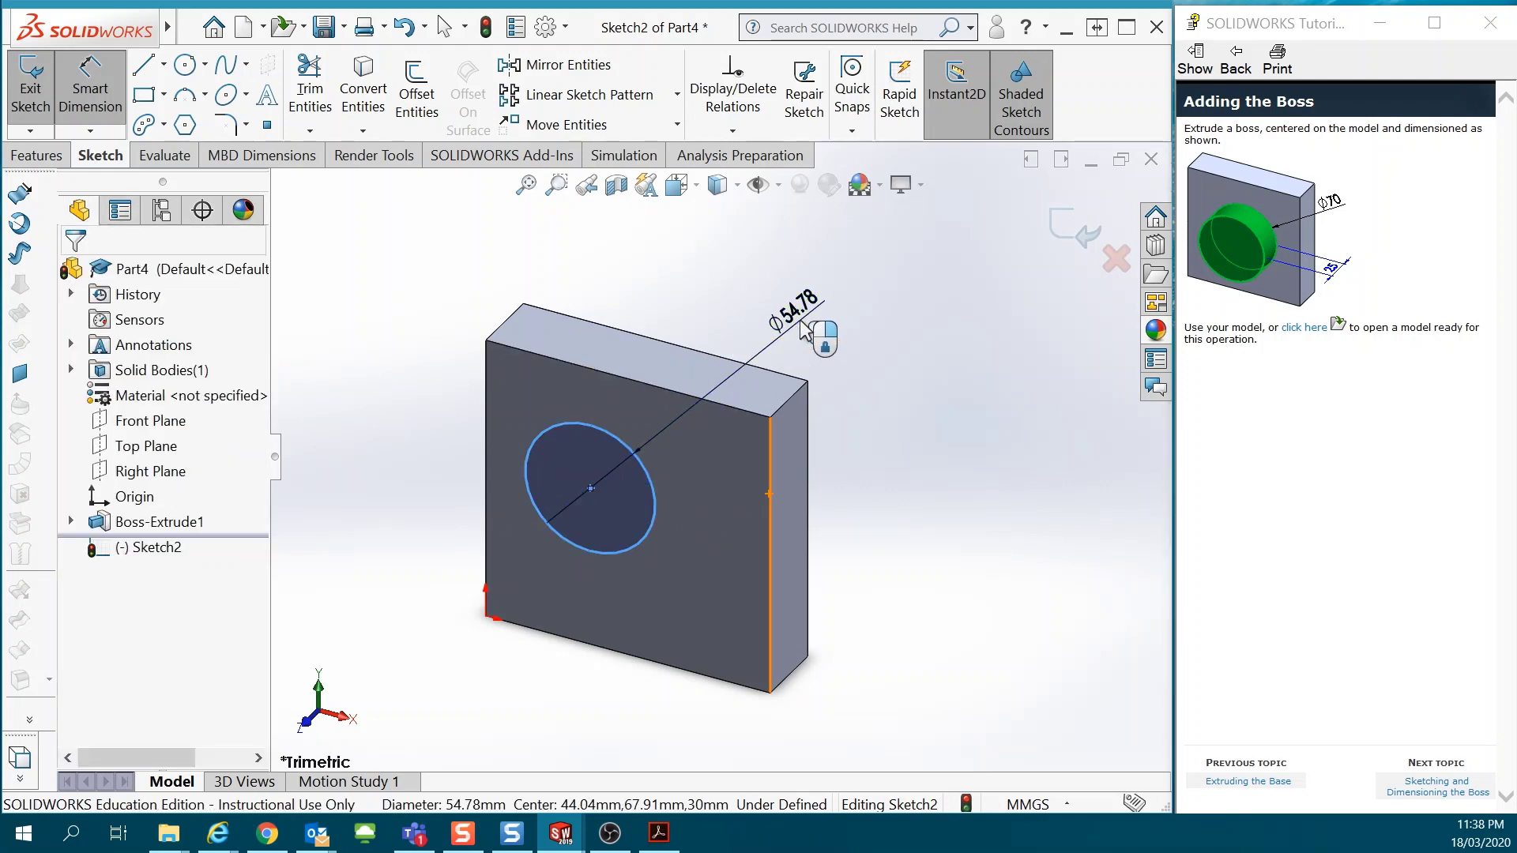
click(801, 323)
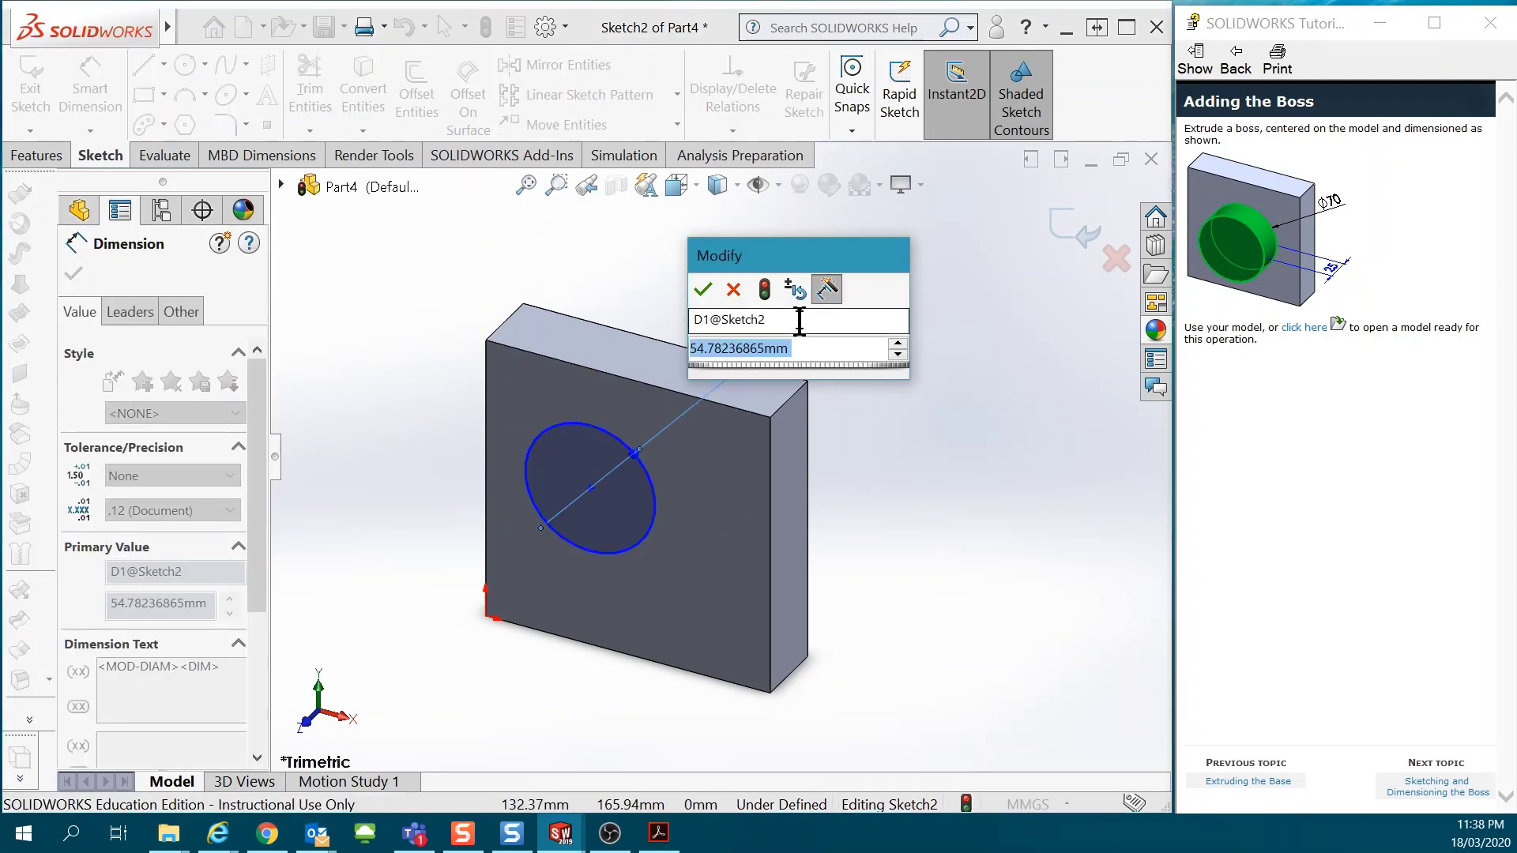
text(70)
key(Return)
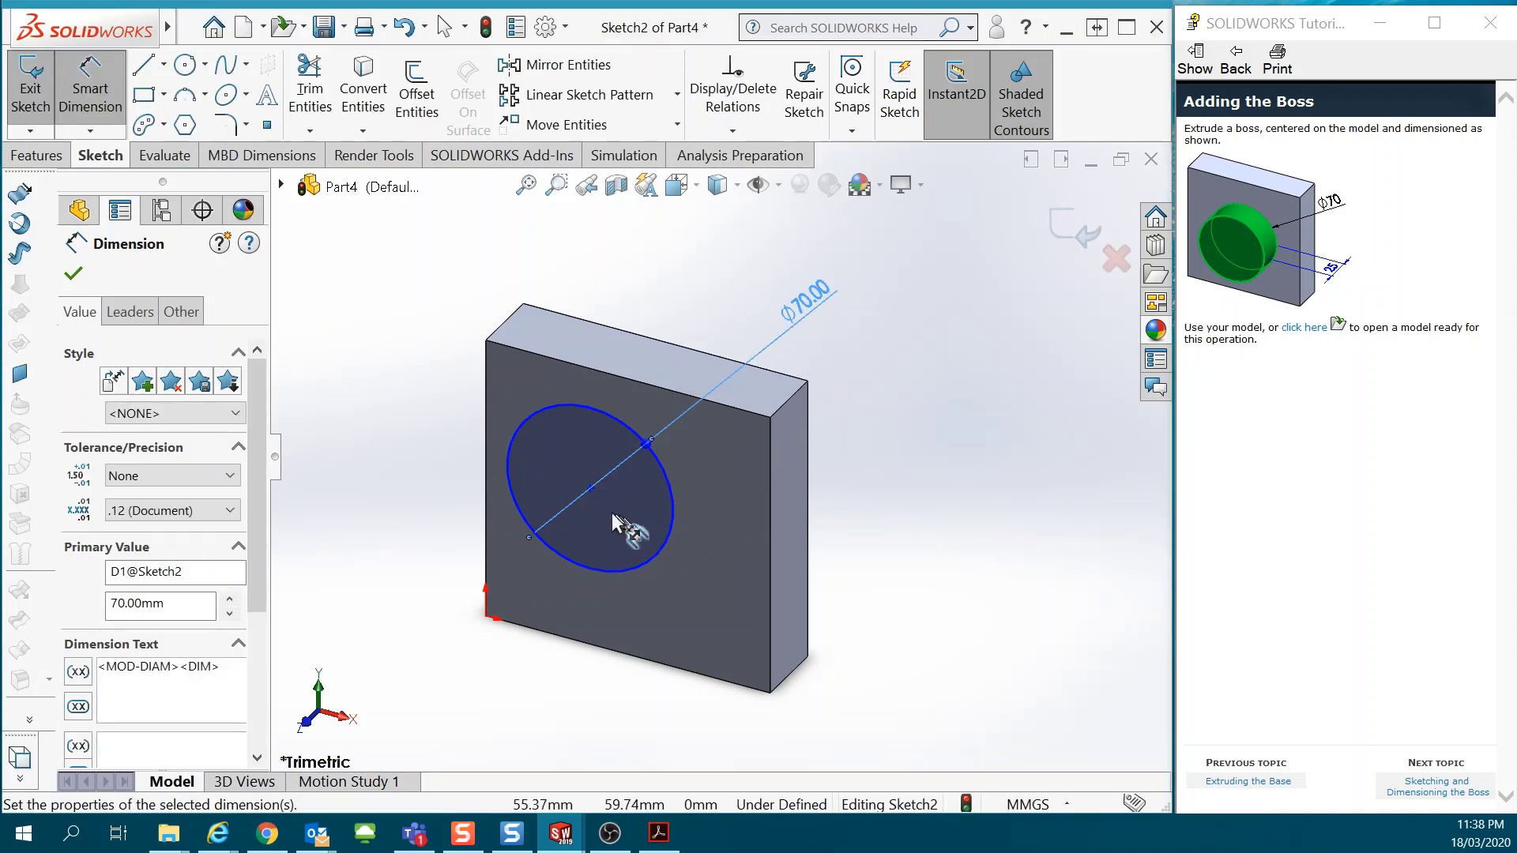
- Browse ahead in the tutorial, then return to the Adding the Boss topic
click(1451, 793)
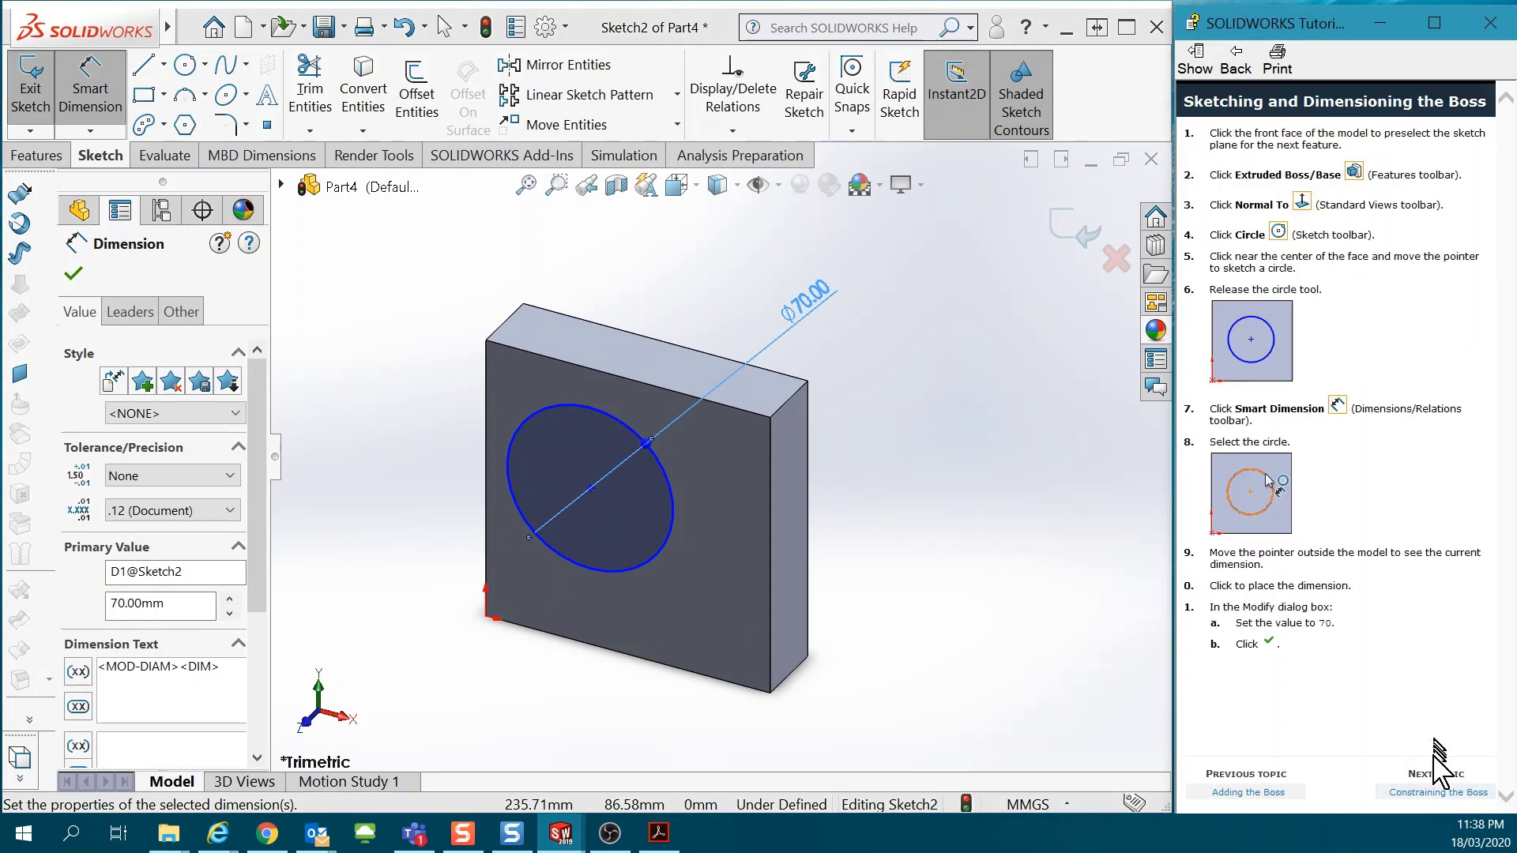
click(1439, 793)
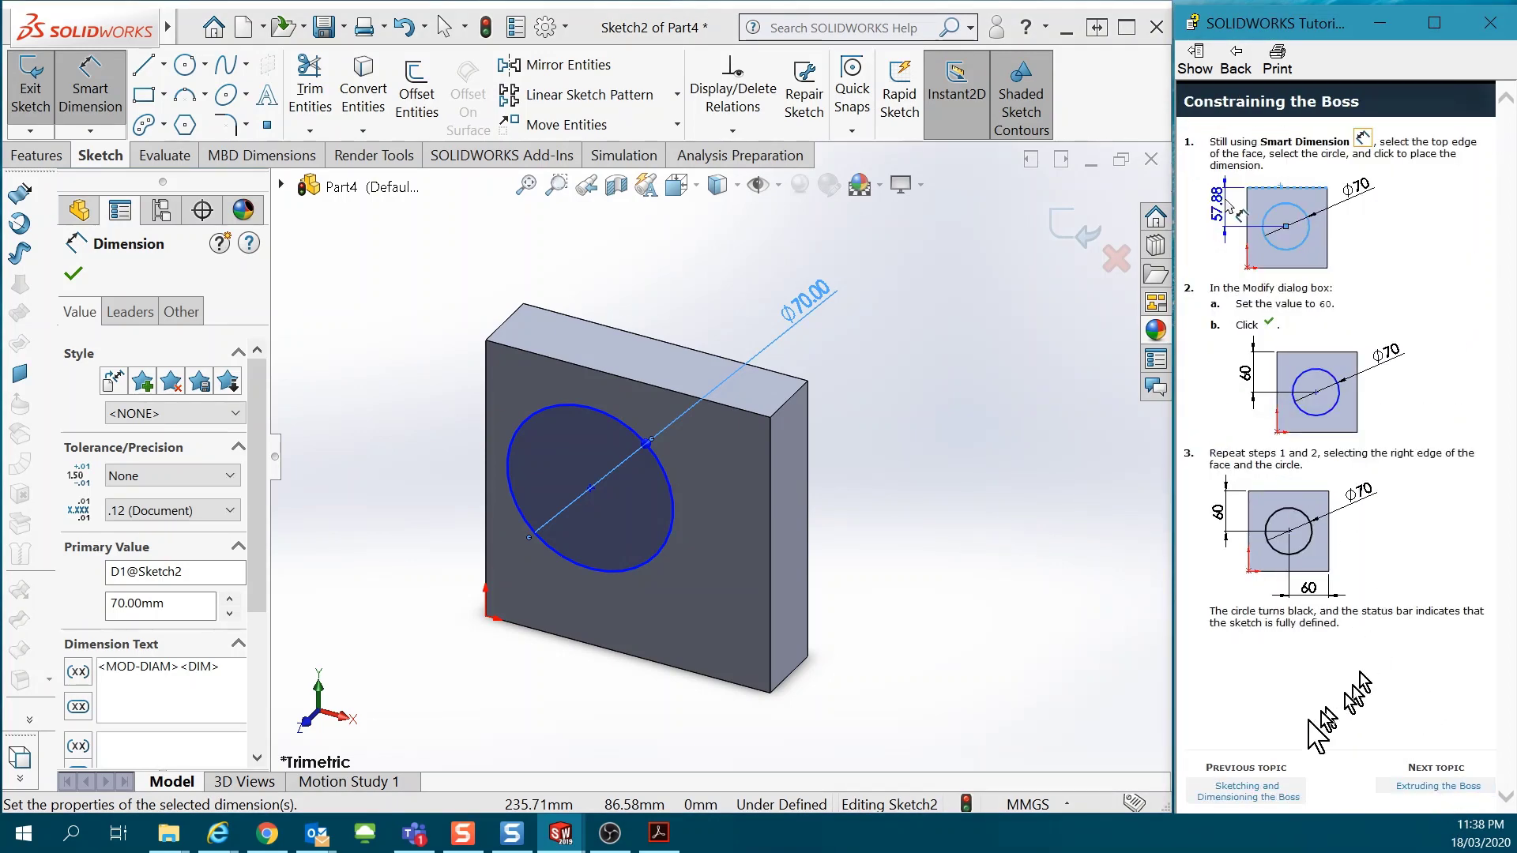
click(1254, 792)
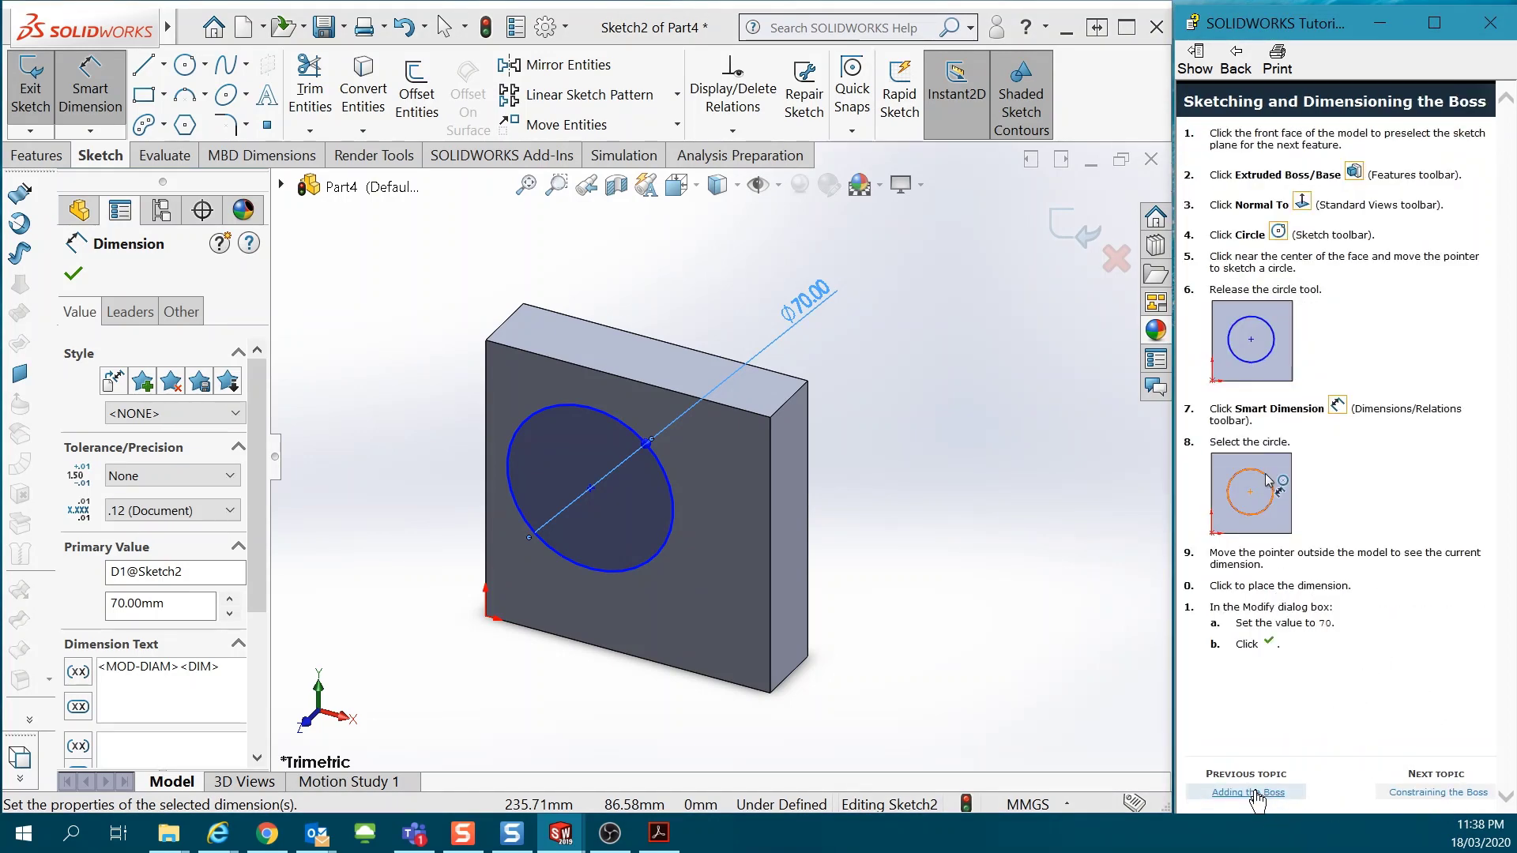
click(1251, 792)
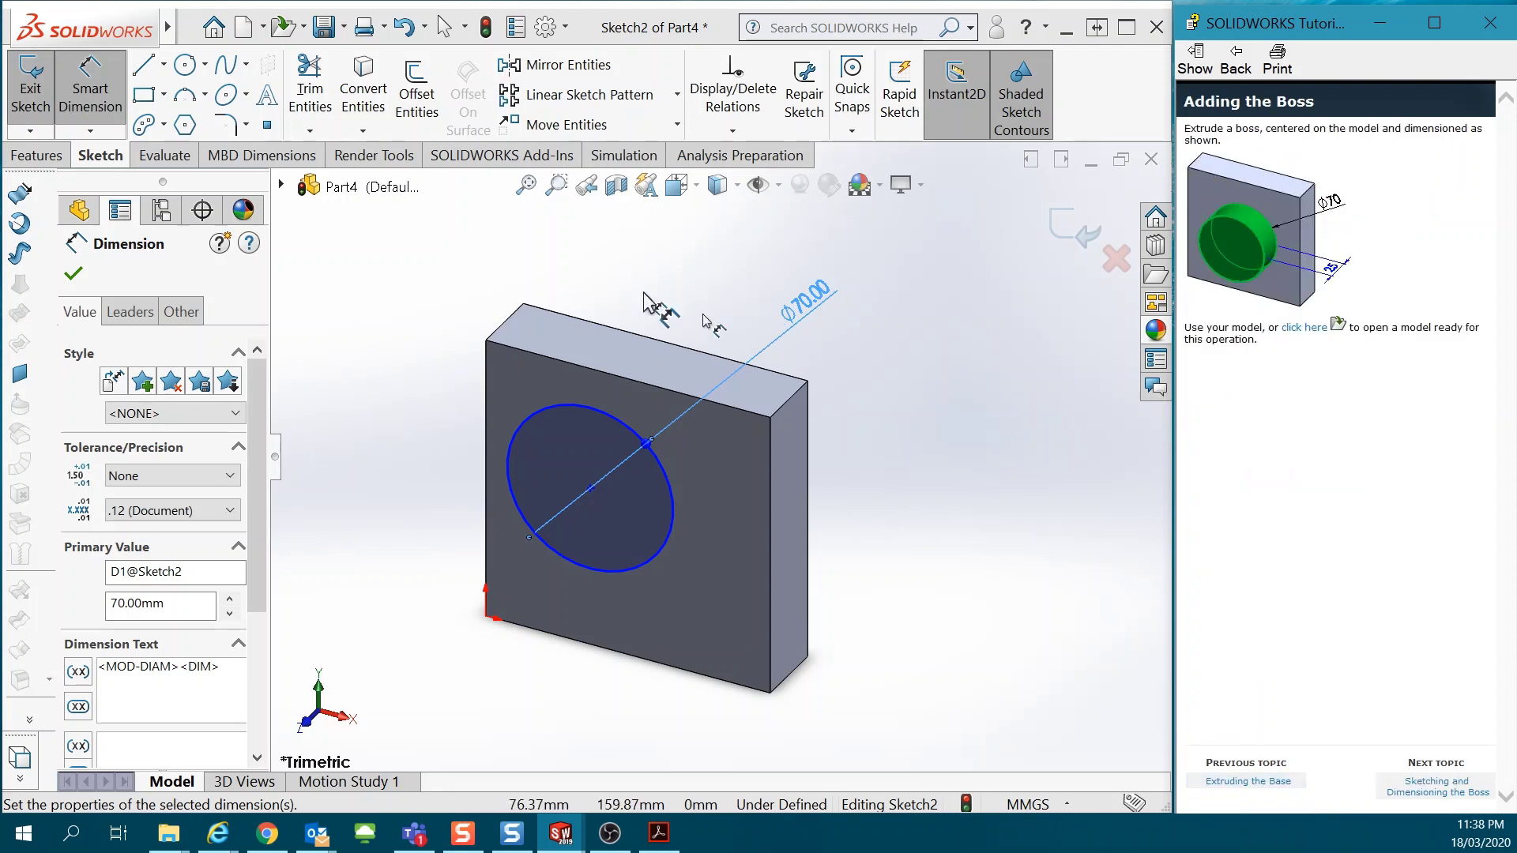
- Dimension the circle centre 60 mm from the top edge and 60 mm from the right edge
click(105, 89)
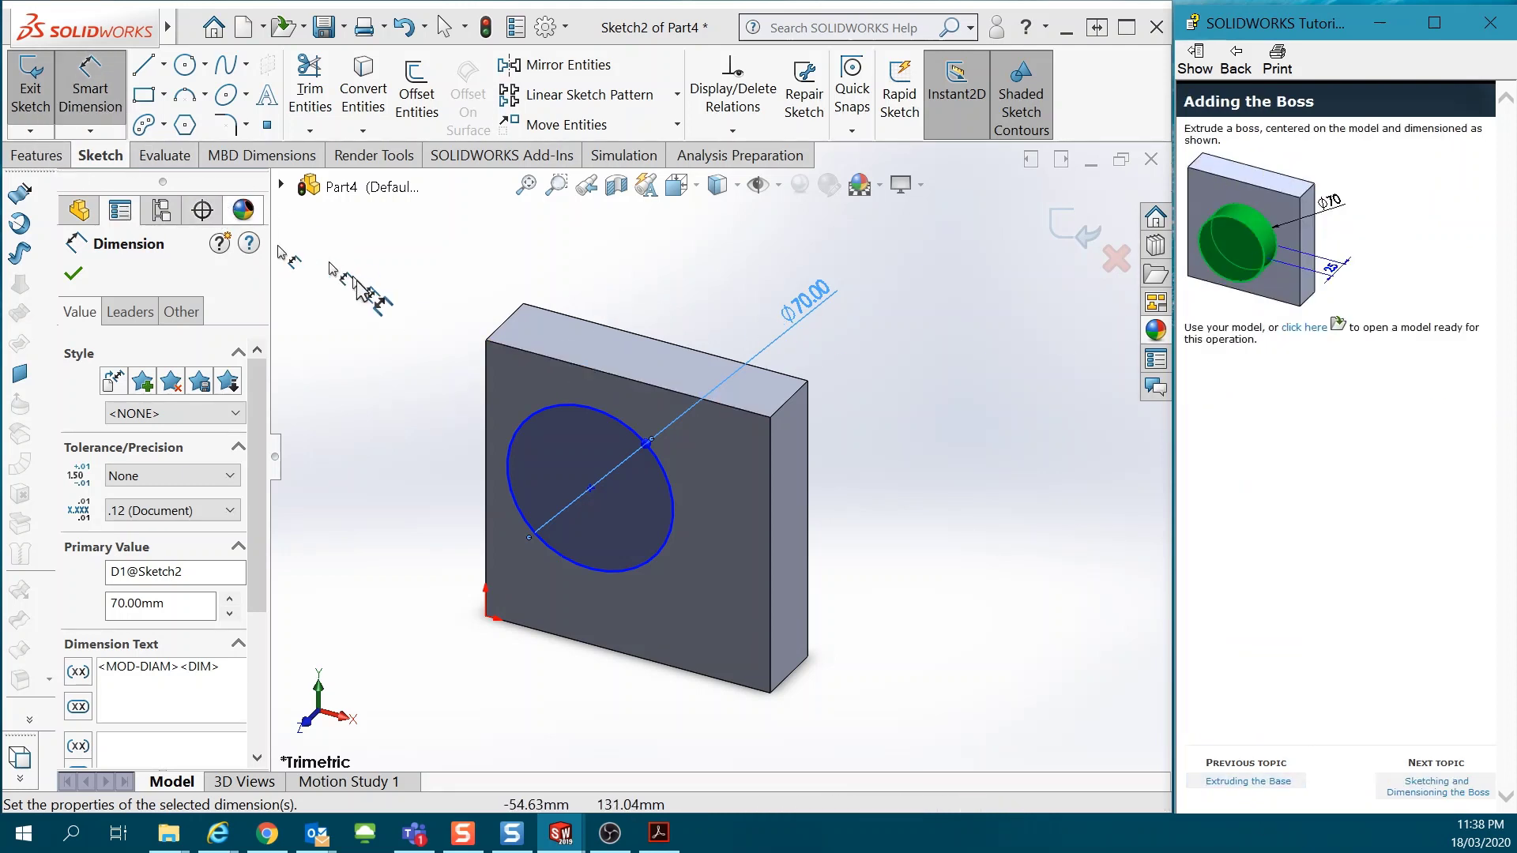
click(568, 361)
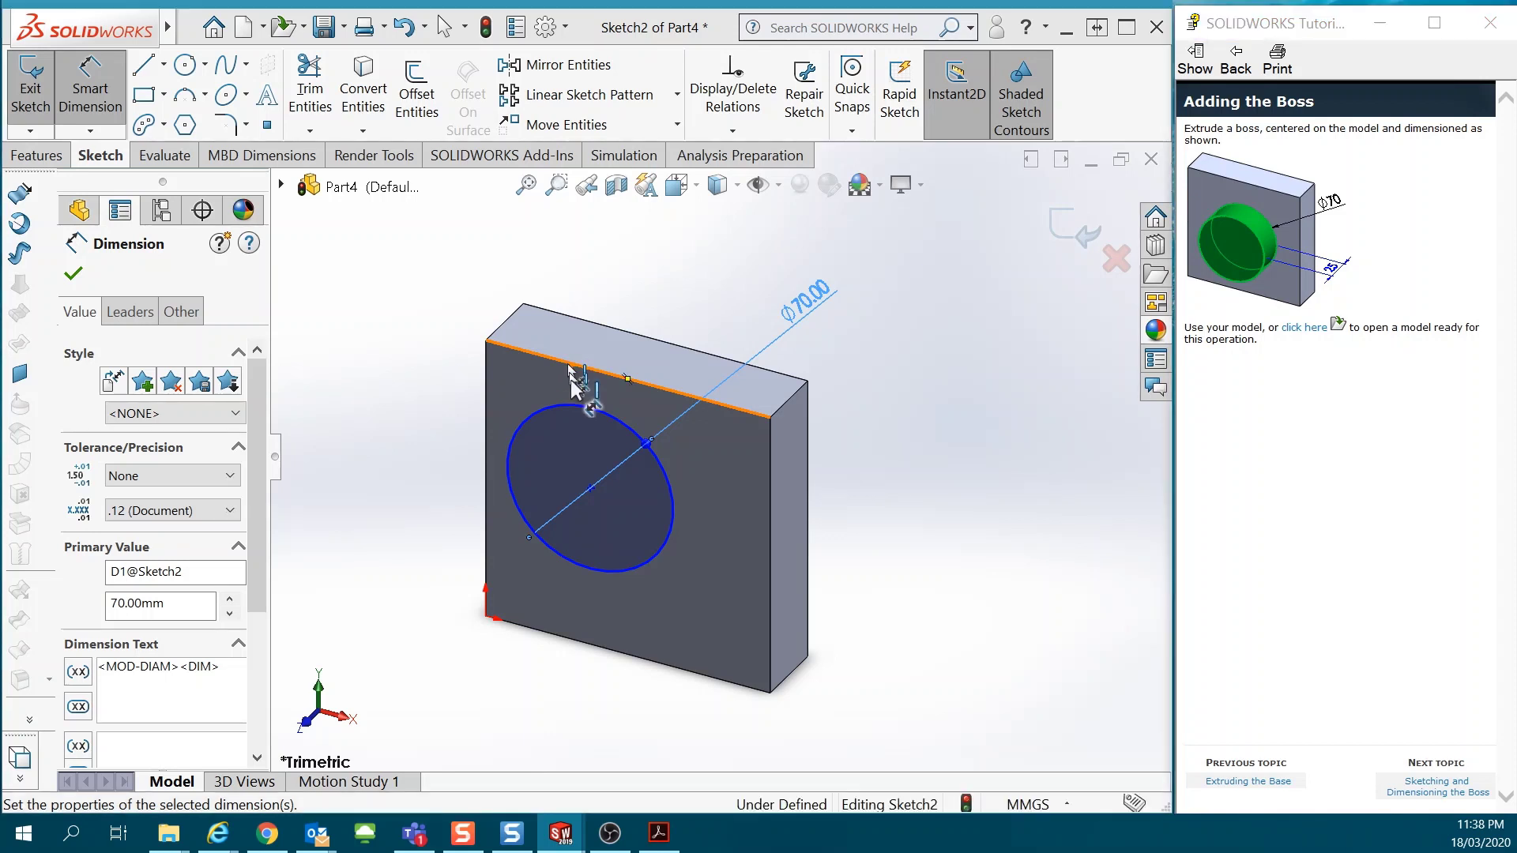
click(591, 489)
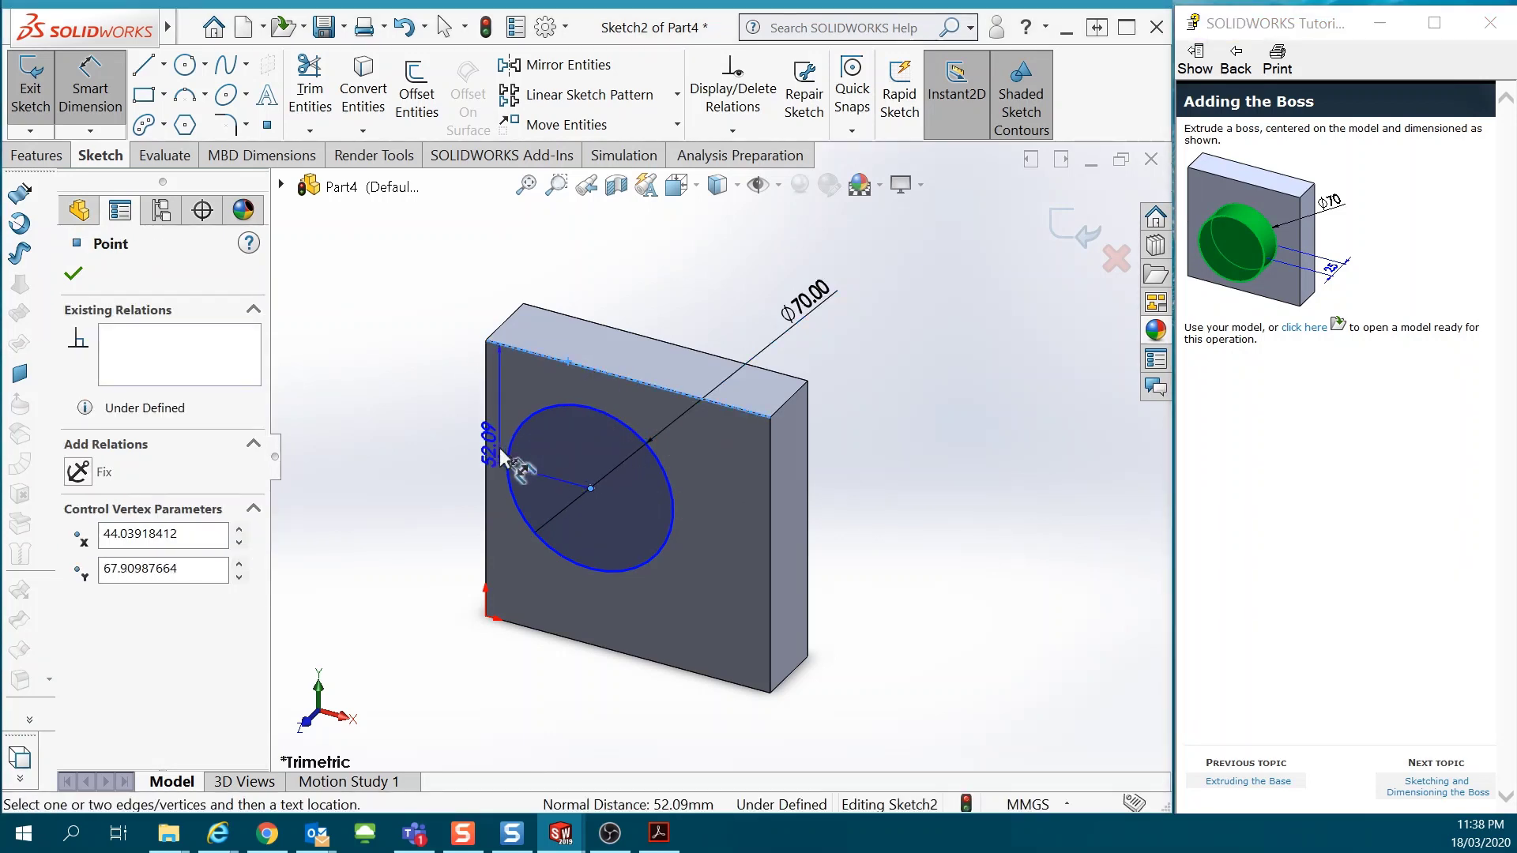
click(419, 403)
text(60)
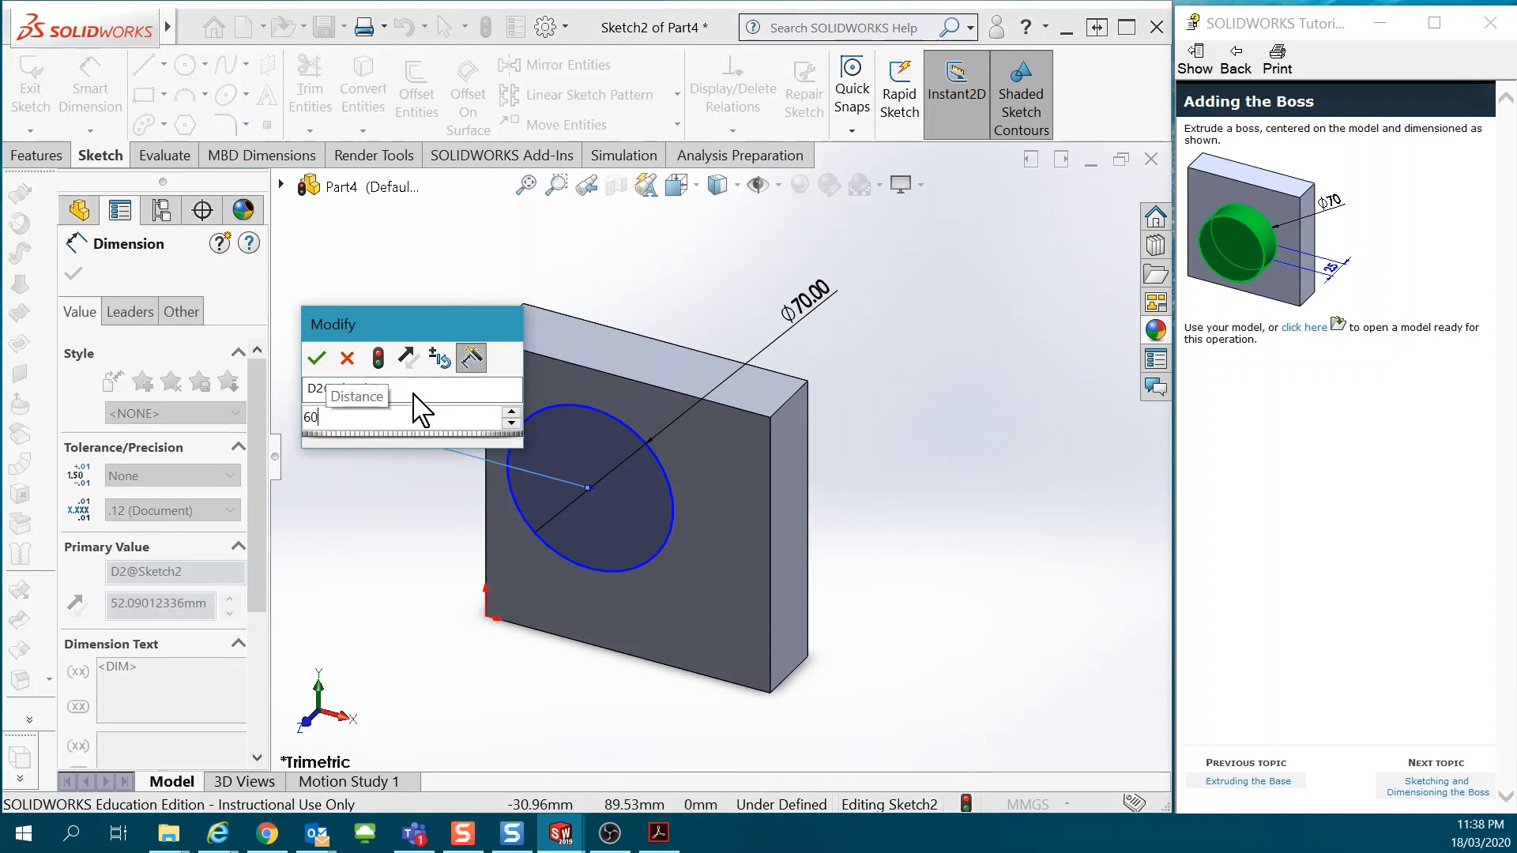
key(Return)
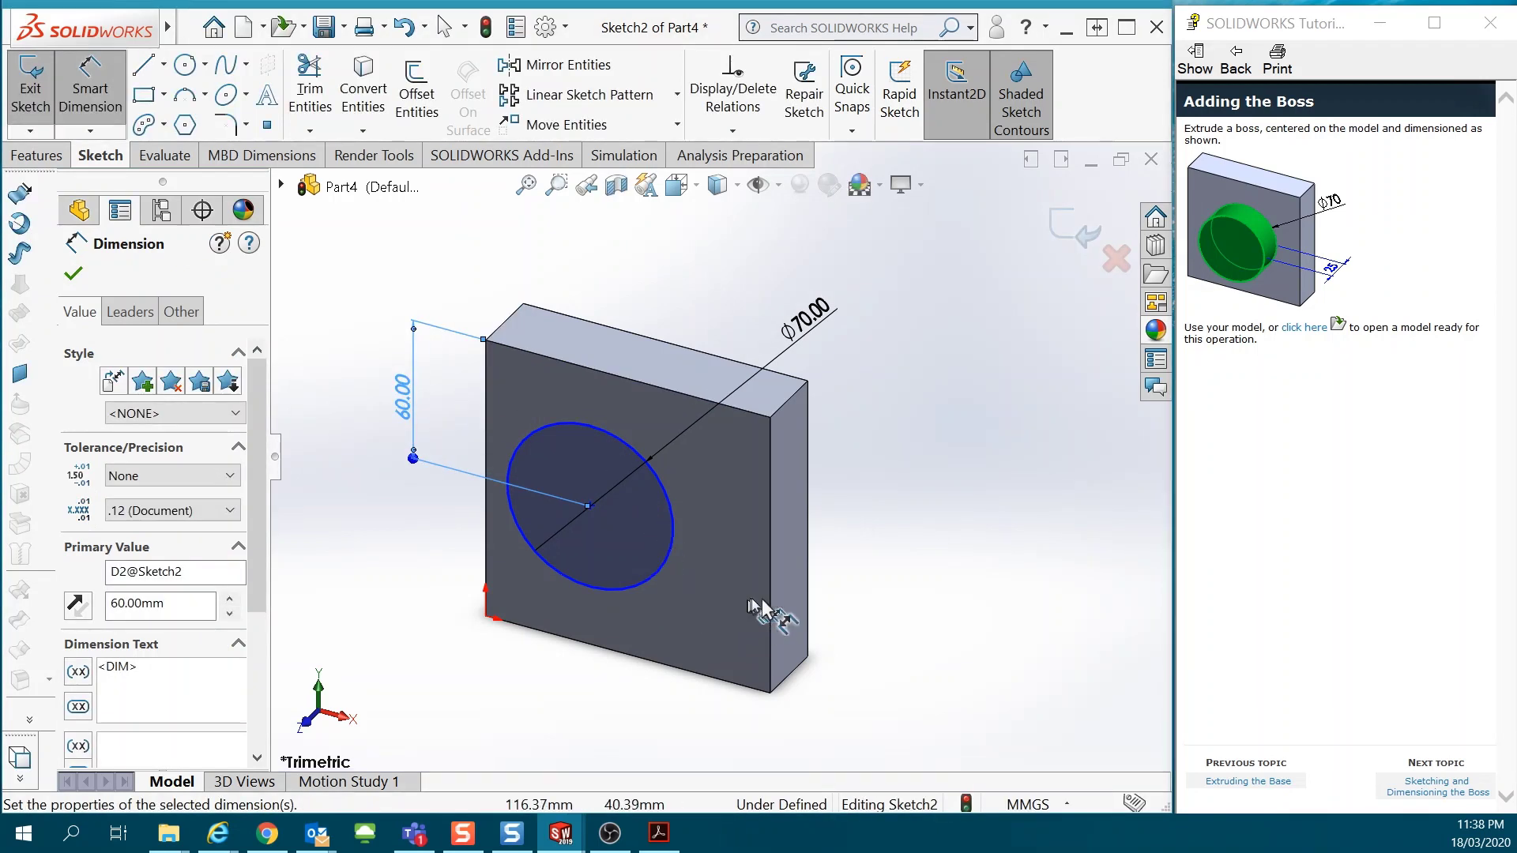
click(769, 621)
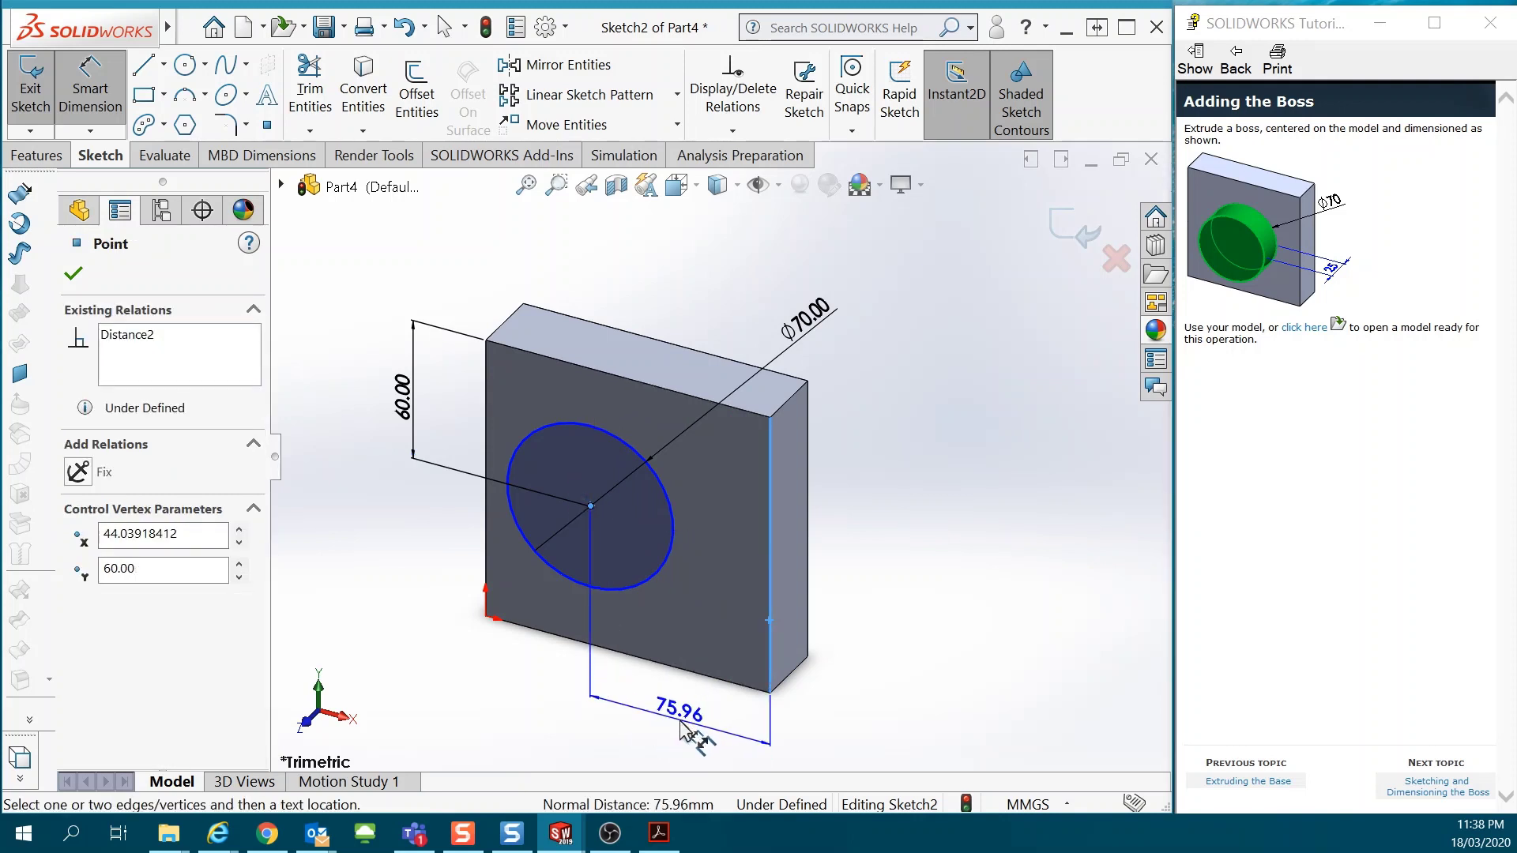
click(681, 723)
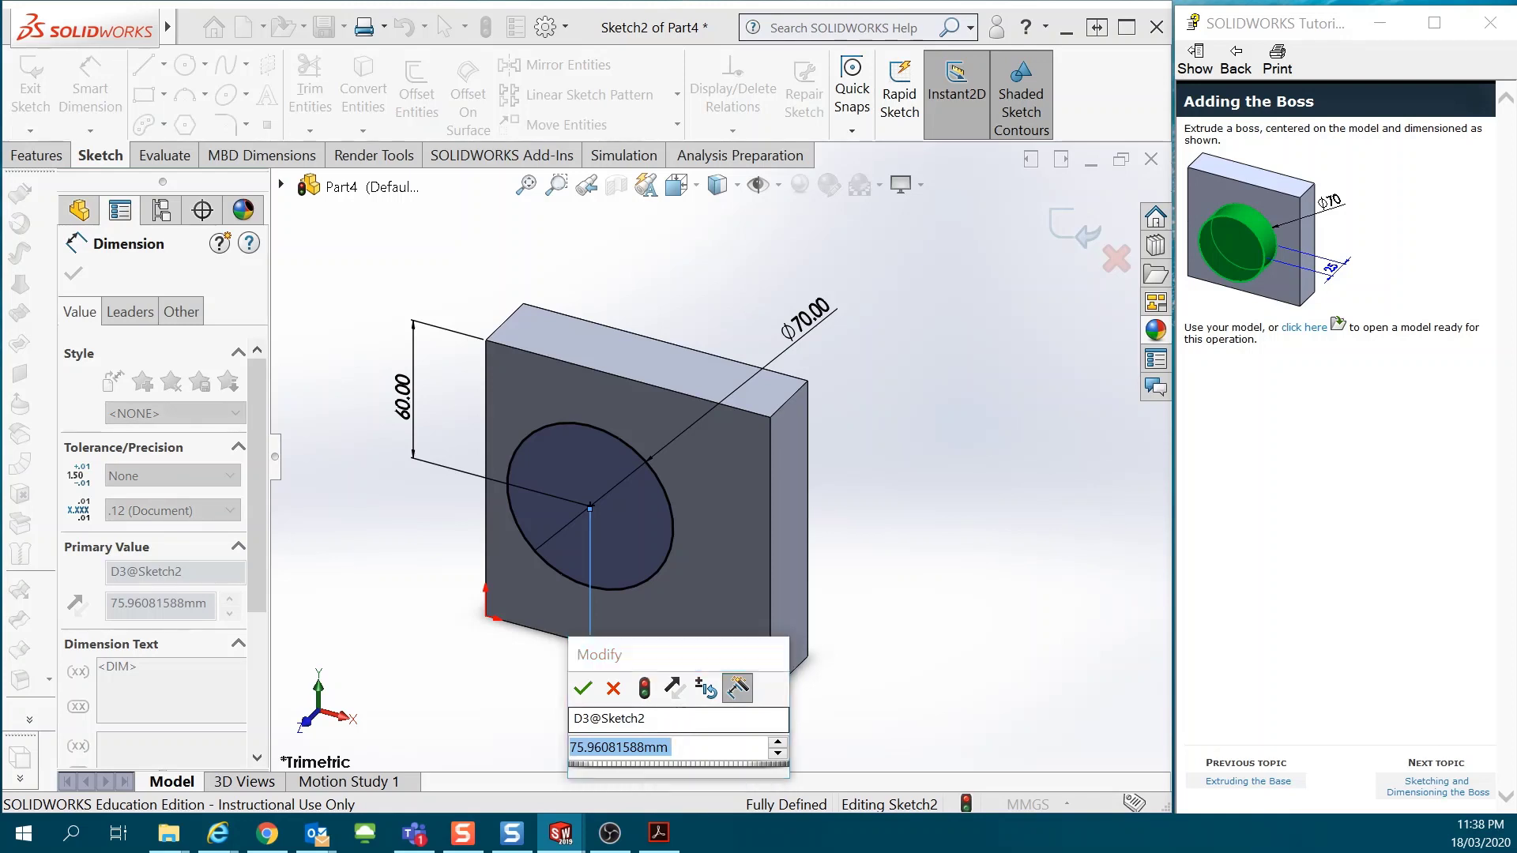
text(60)
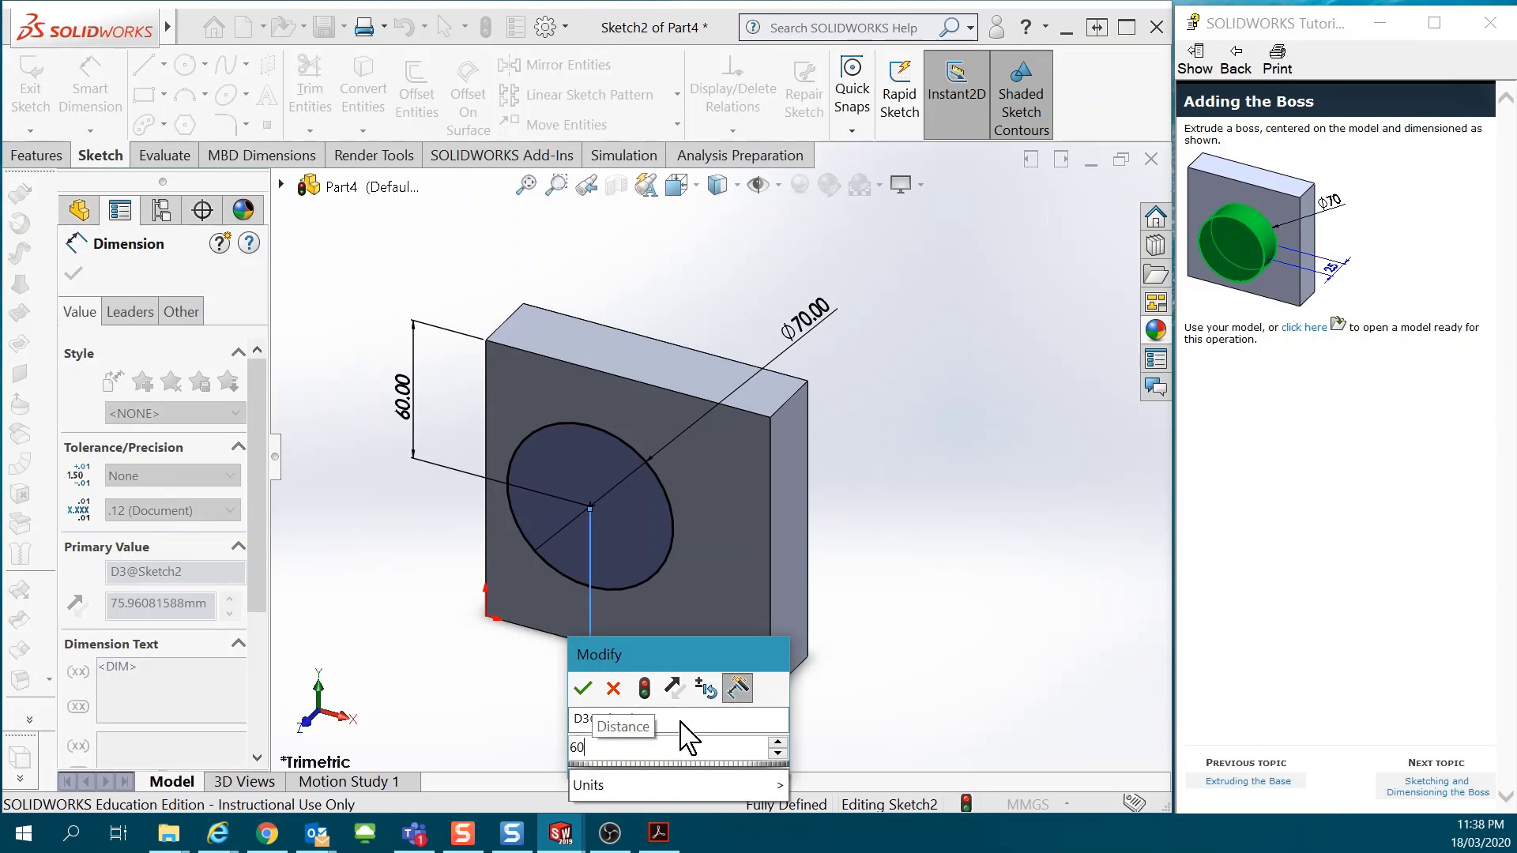
key(Return)
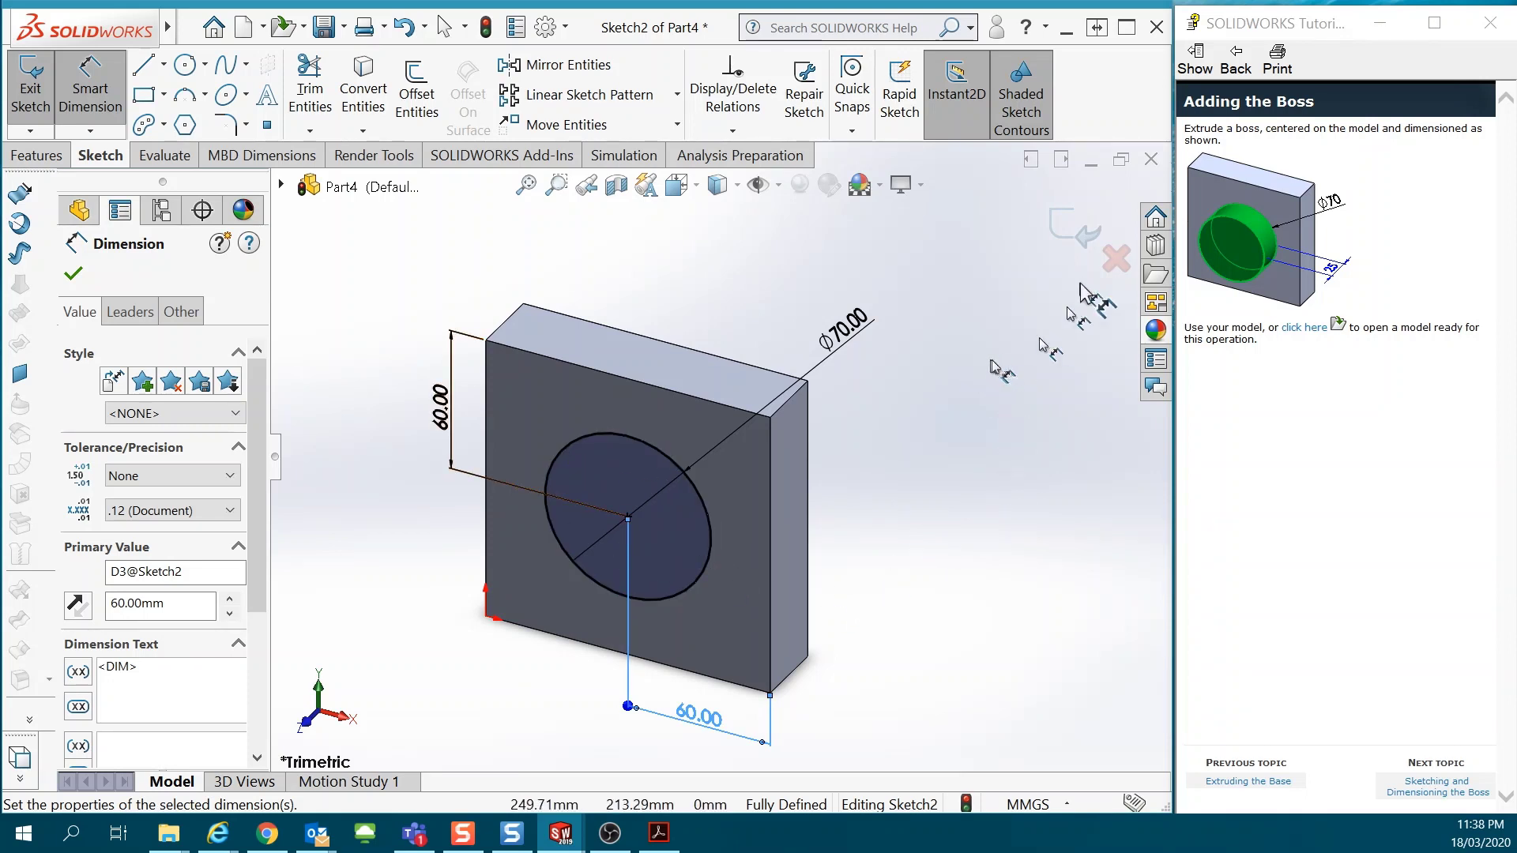
- Extrude the circle sketch Blind 25 mm to create Boss-Extrude2
click(1083, 237)
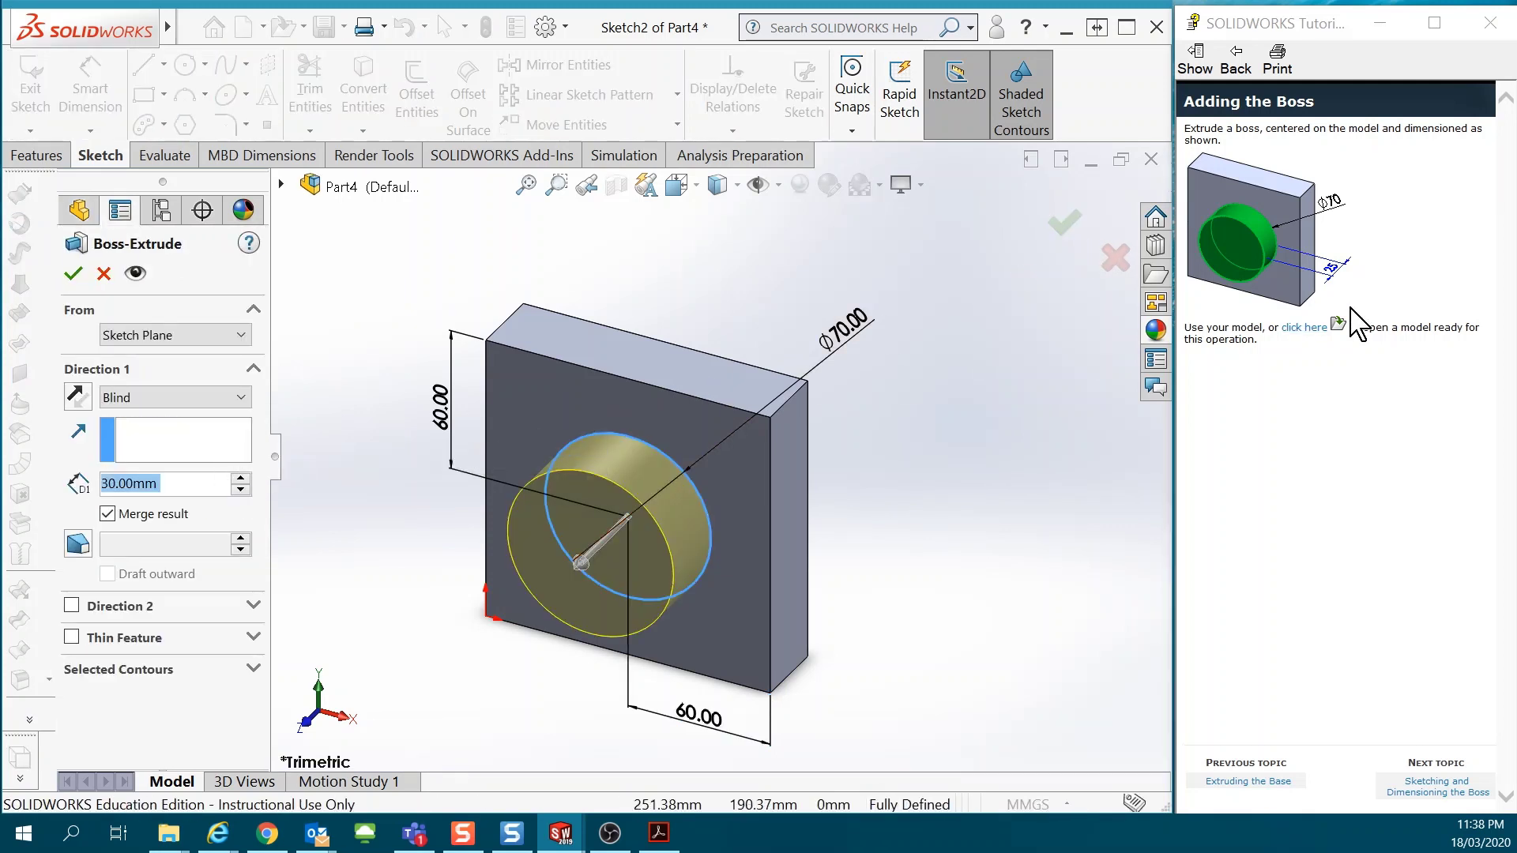
text(25)
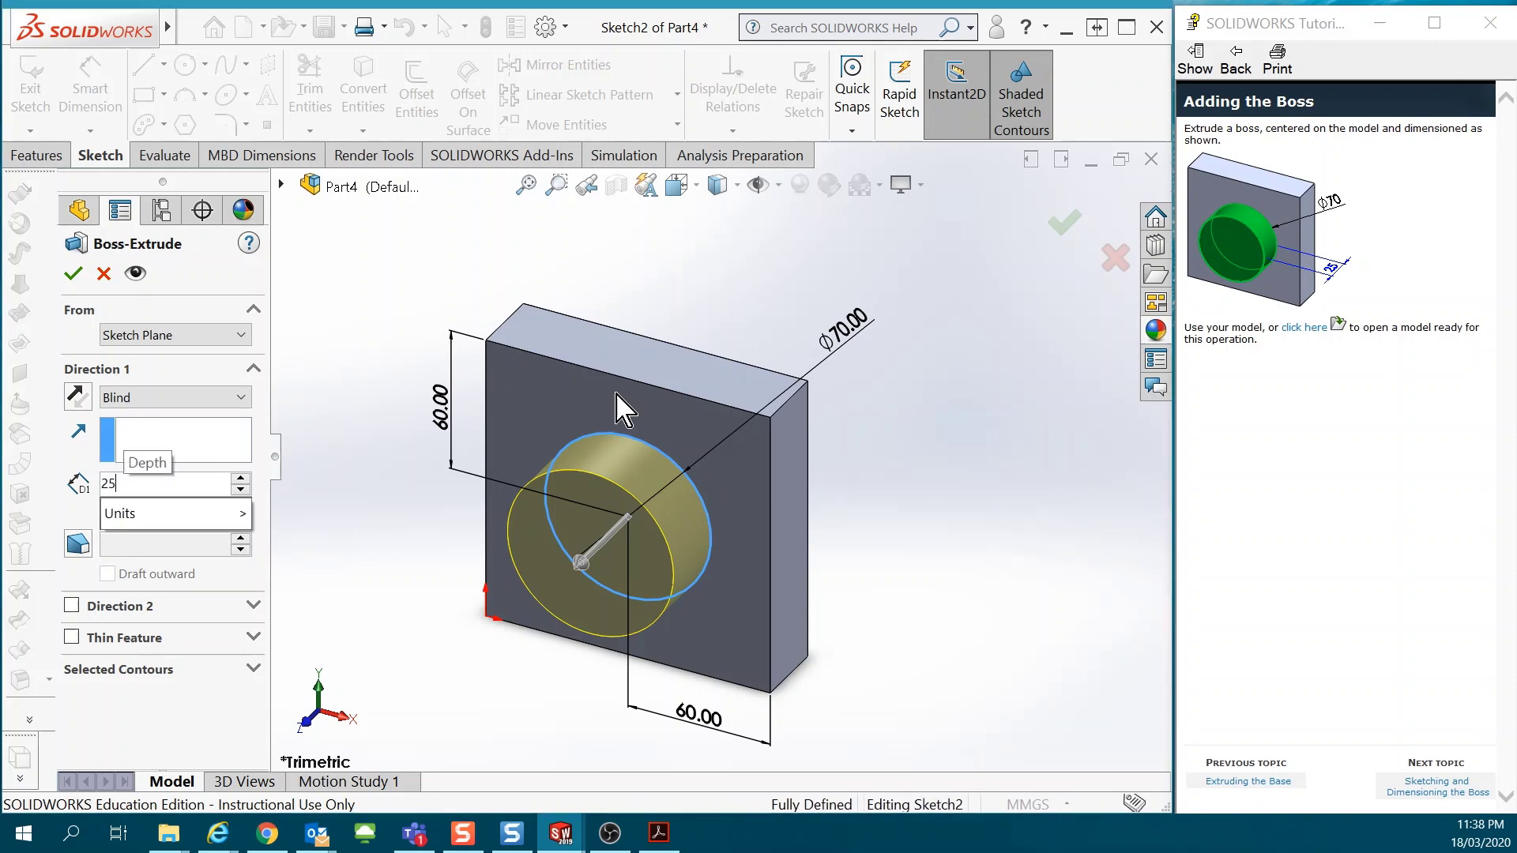
key(Return)
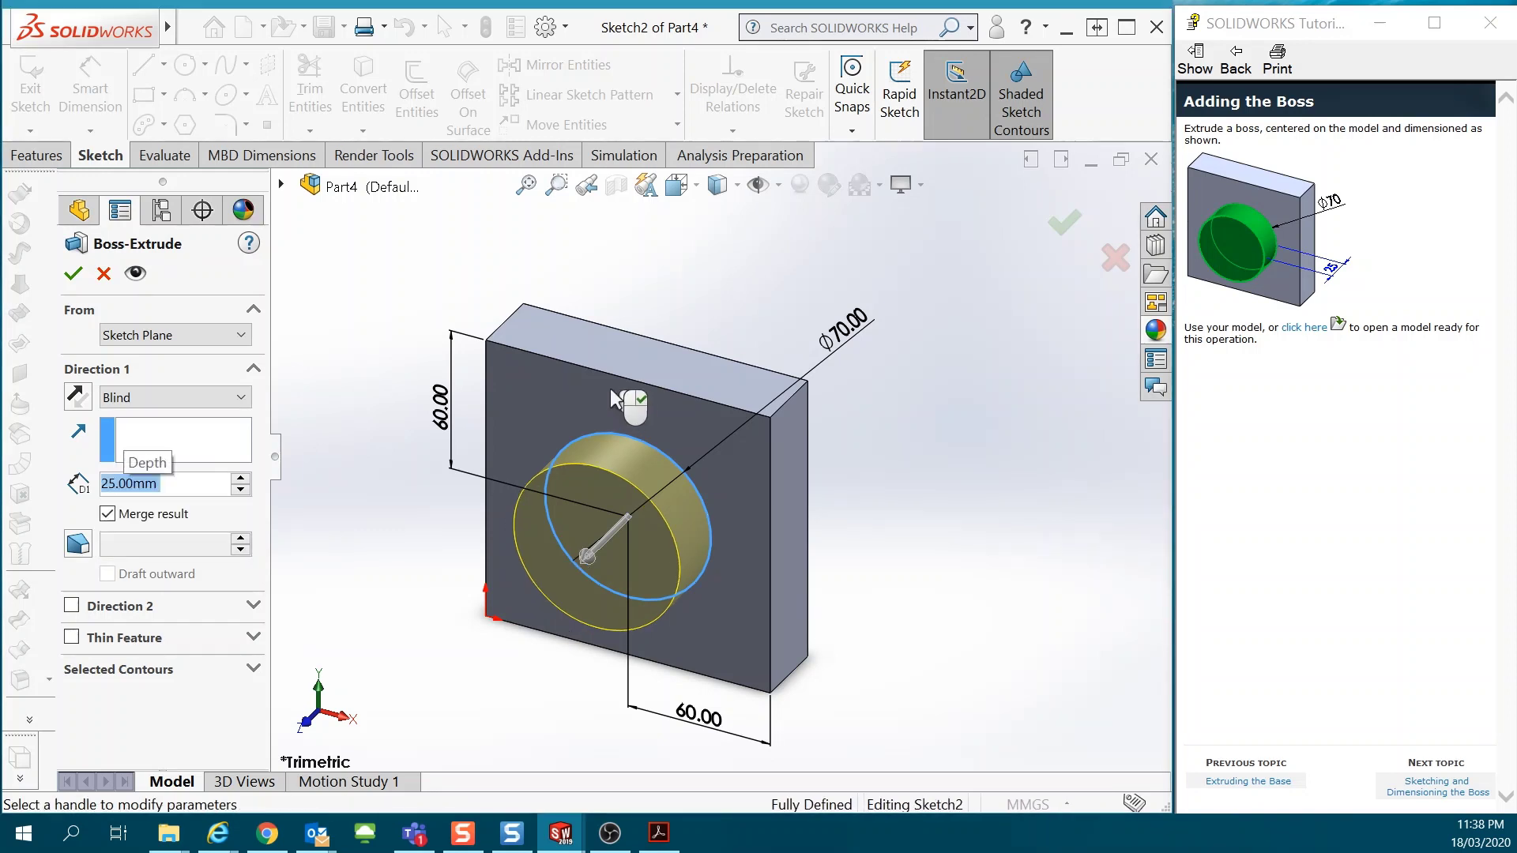
click(74, 274)
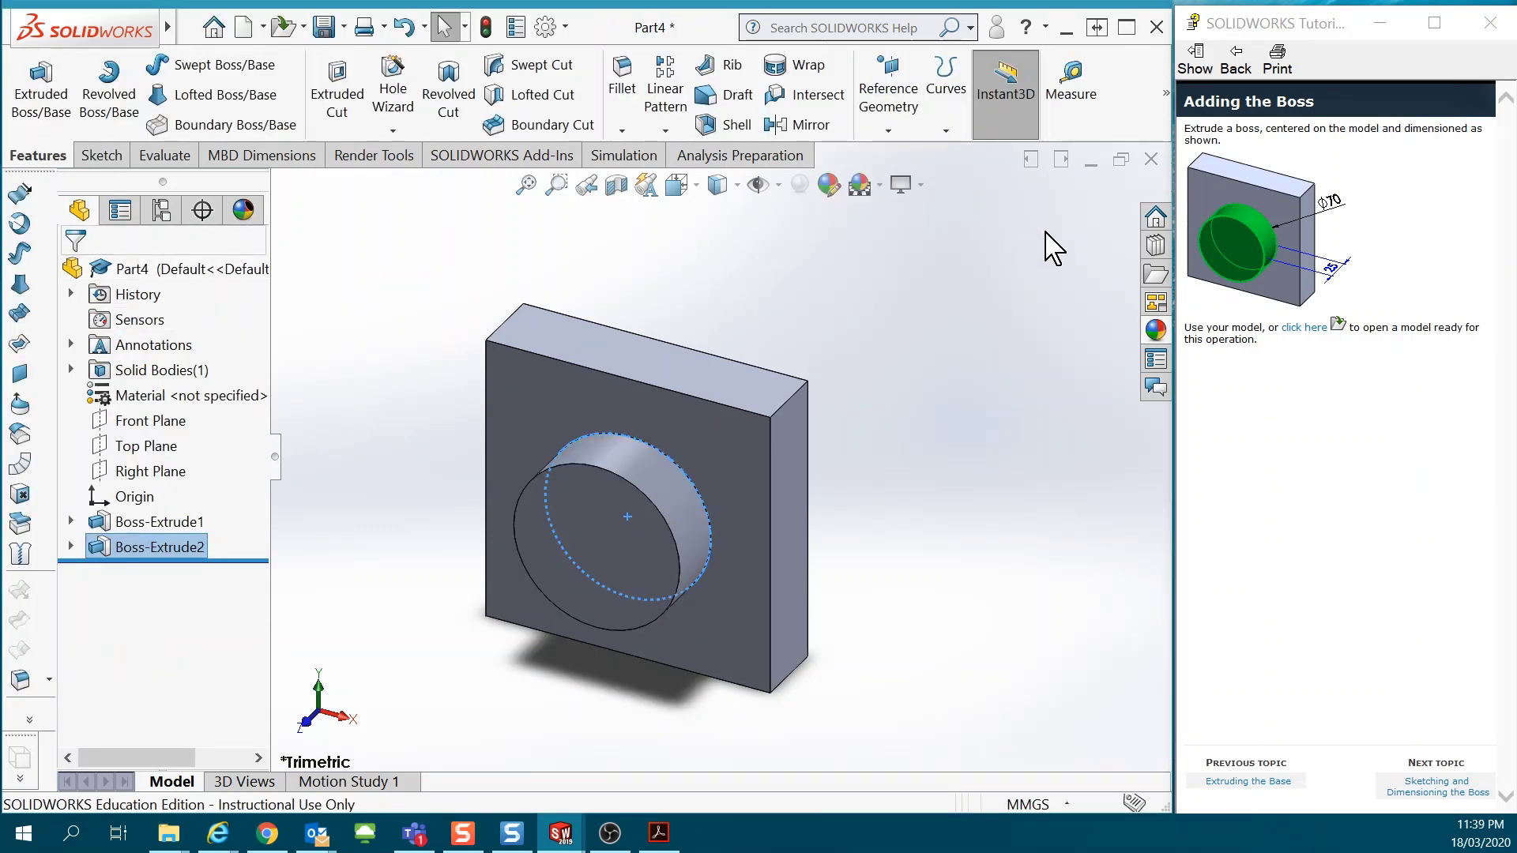